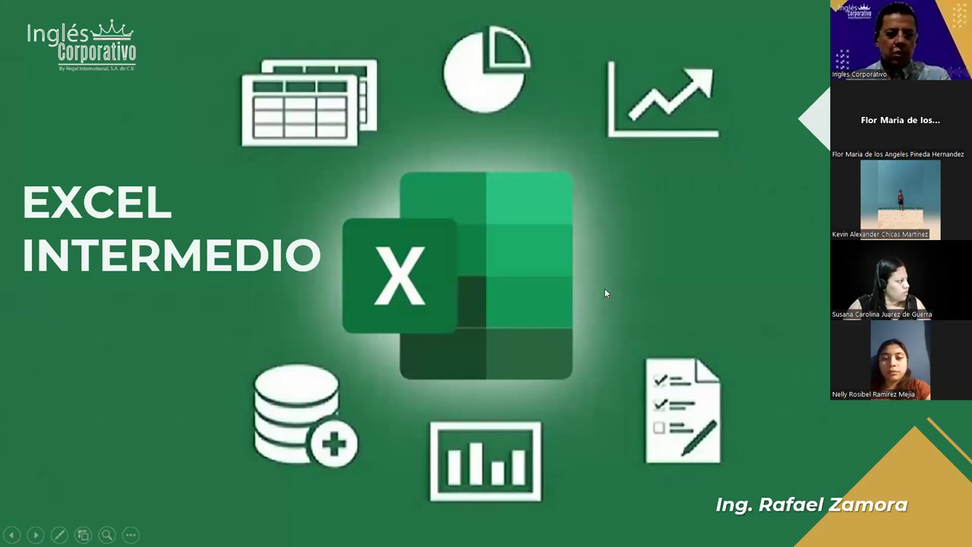
Advance past the title slide to reach the 'Ejercicios Y O NO' Excel sheet.
click(498, 260)
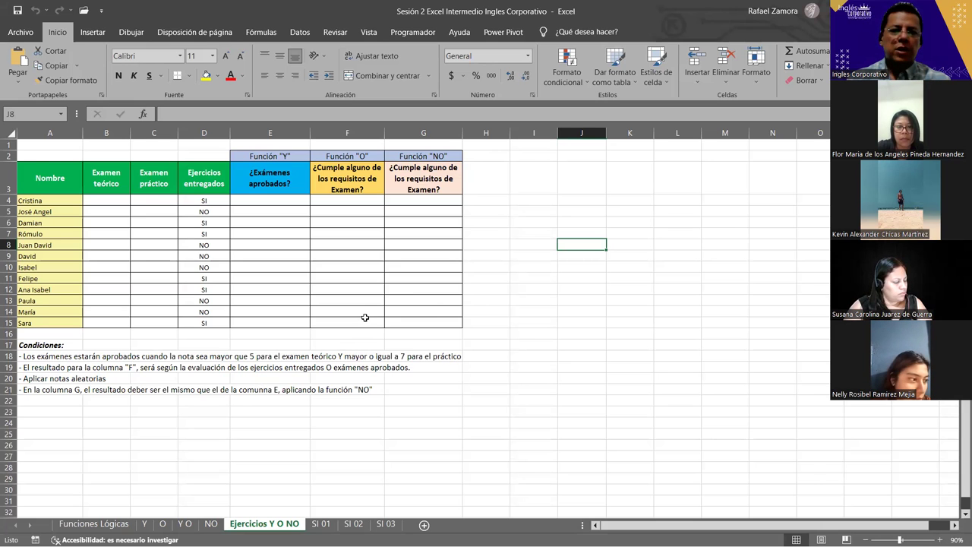
Enter =ALEATORIO.ENTRE(4,10) in B4 and copy it down to B15 for random theory grades.
scroll(382, 336, up, 1)
scroll(382, 337, up, 1)
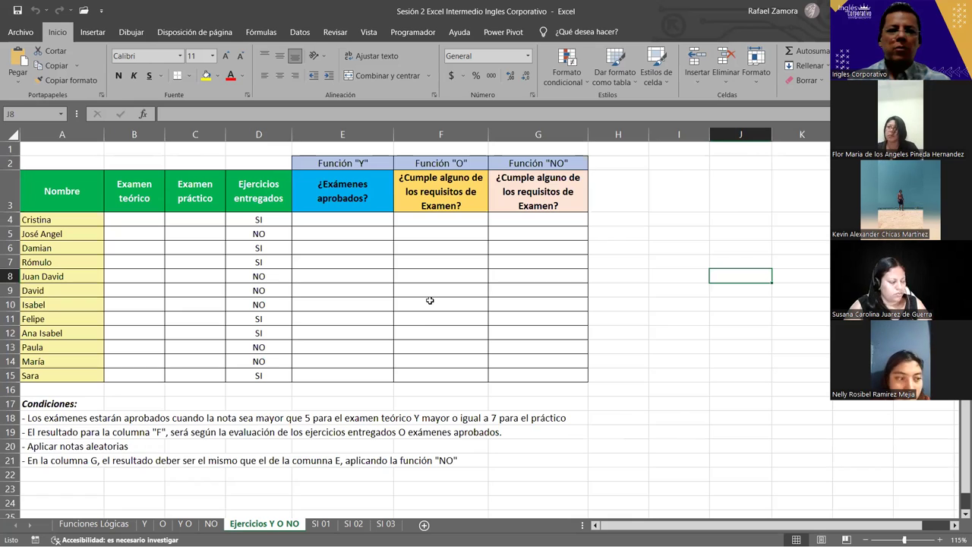
click(151, 221)
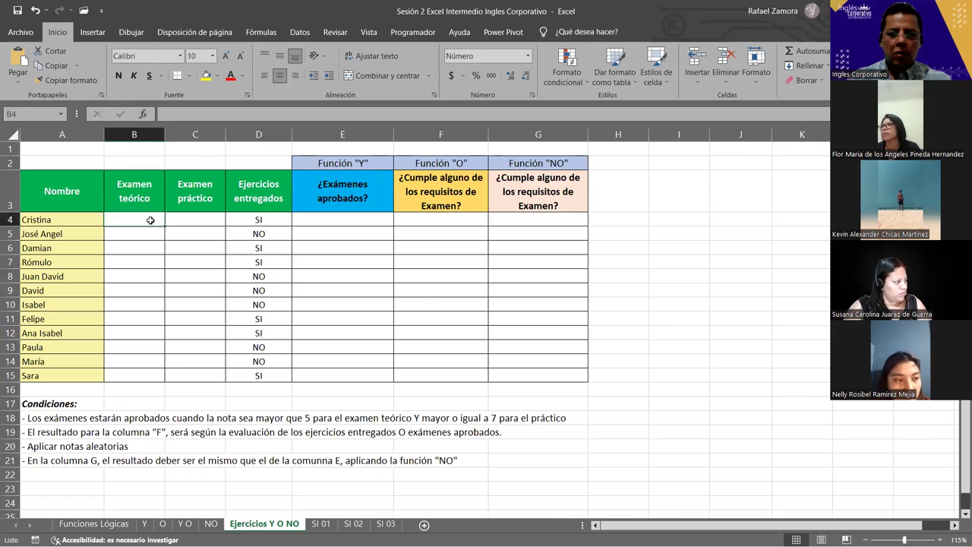
text(=ale)
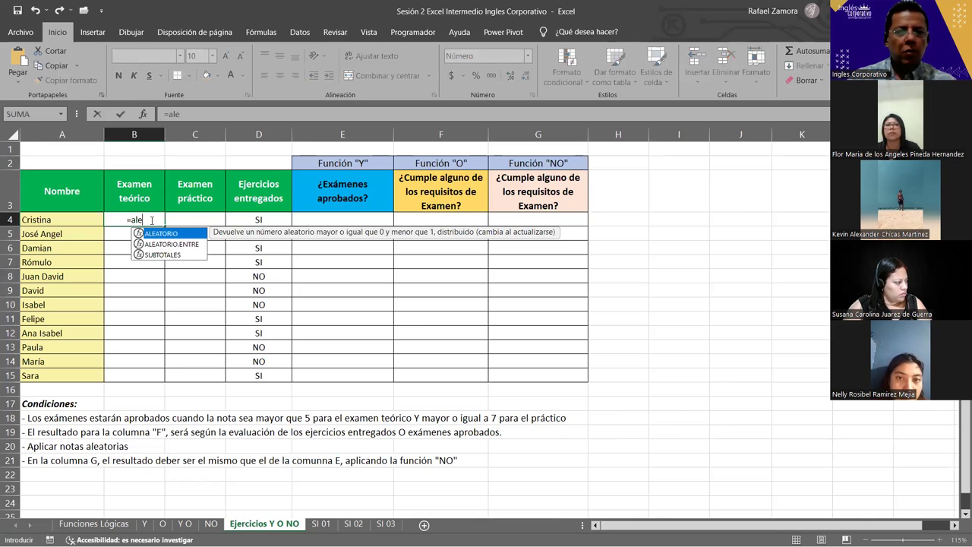
key(Down)
key(Tab)
text(4,10=)
key(BackSpace)
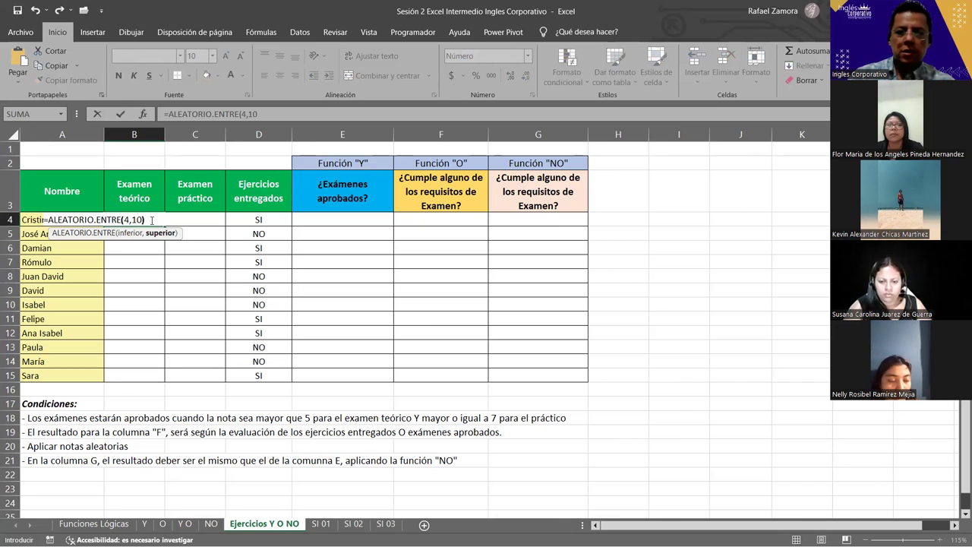
text())
key(ctrl+Return)
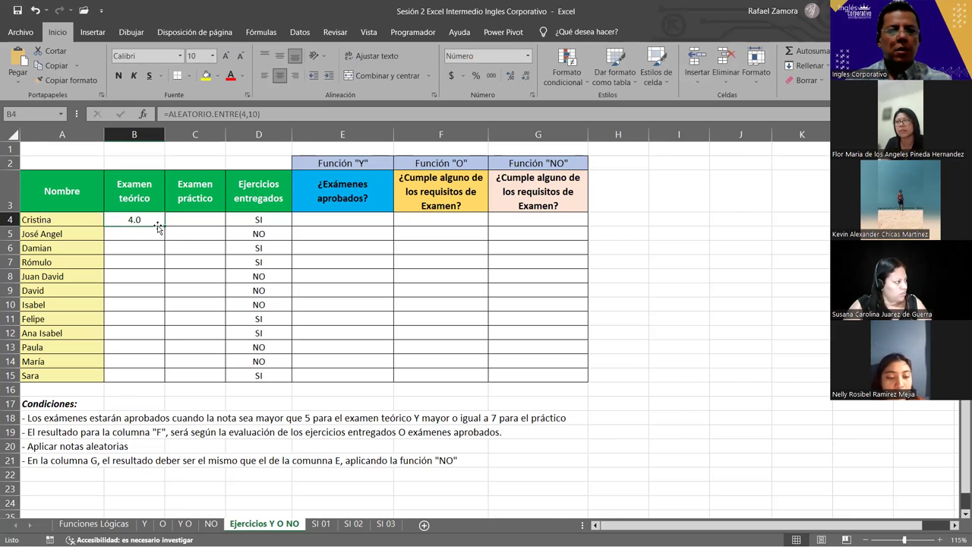
mouse_move(165, 239)
mouse_down()
mouse_move(165, 382)
mouse_move(226, 369)
mouse_up()
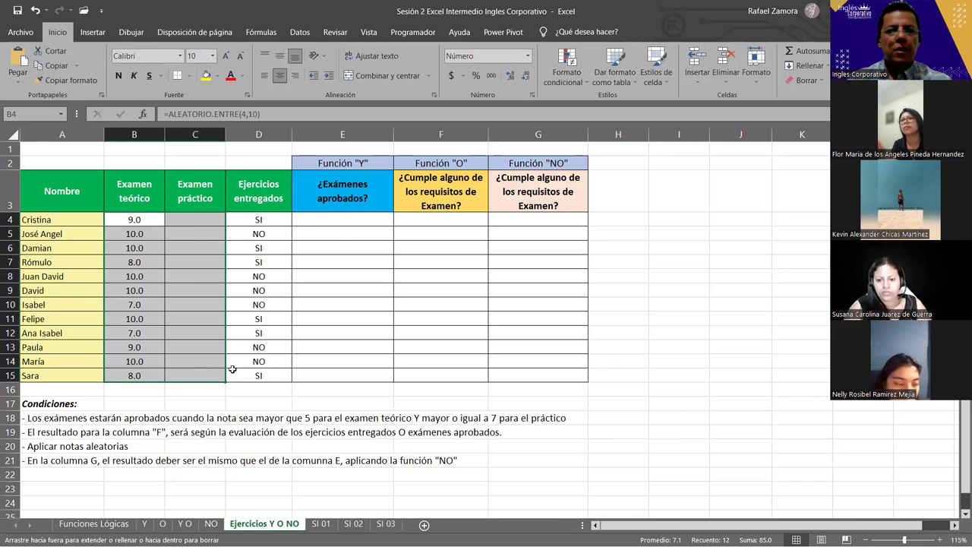
click(354, 220)
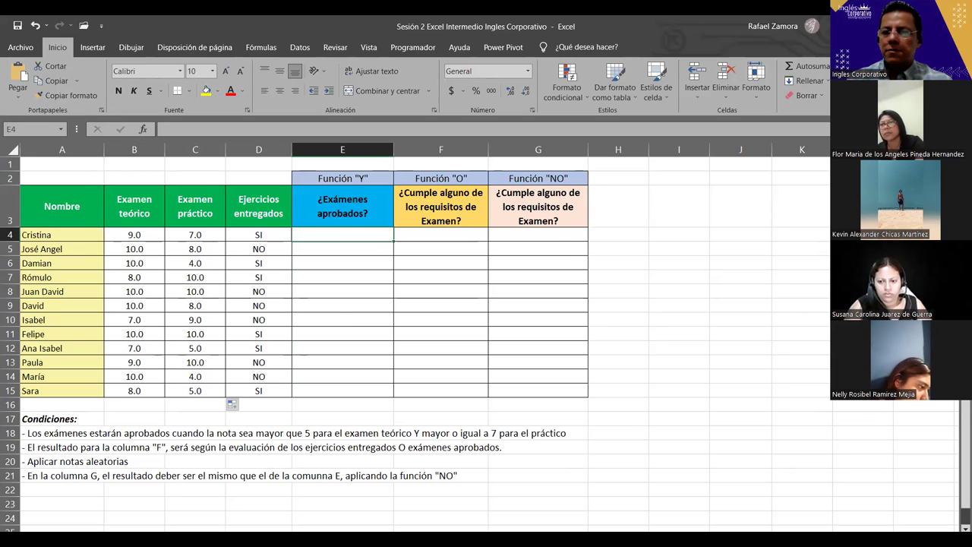
Enter =Y(B4>5,C4>=7) in E4 to test whether both exams are passed.
click(328, 237)
text(=)
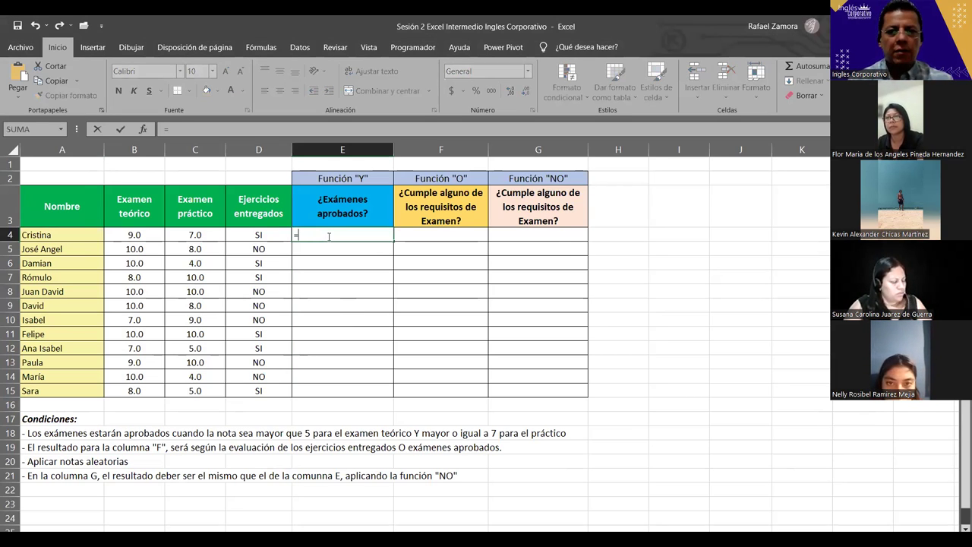
text(y()
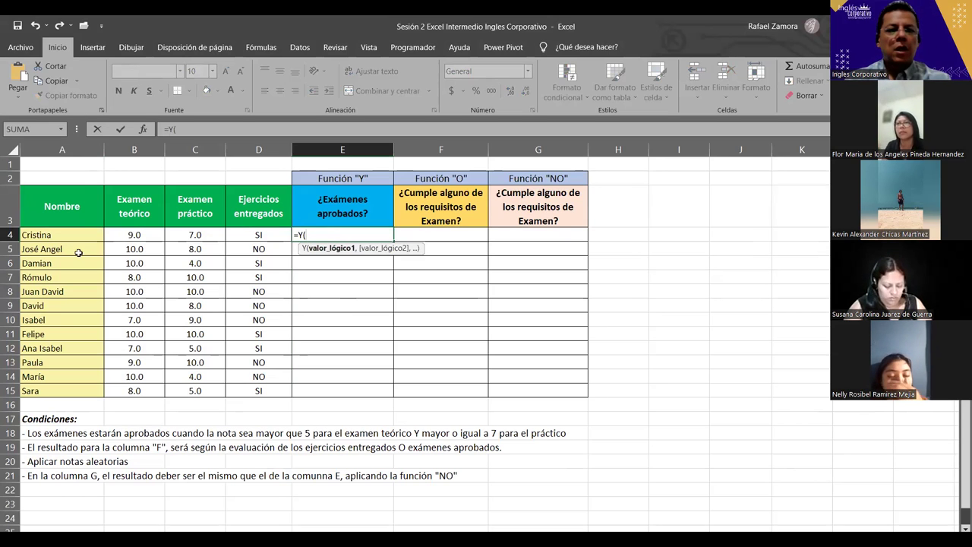
click(139, 234)
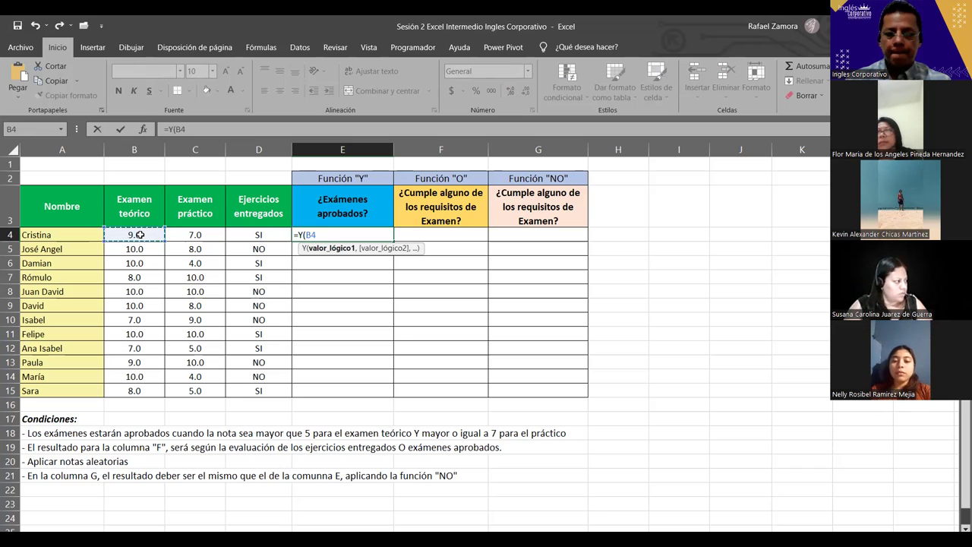
drag(140, 234, 139, 235)
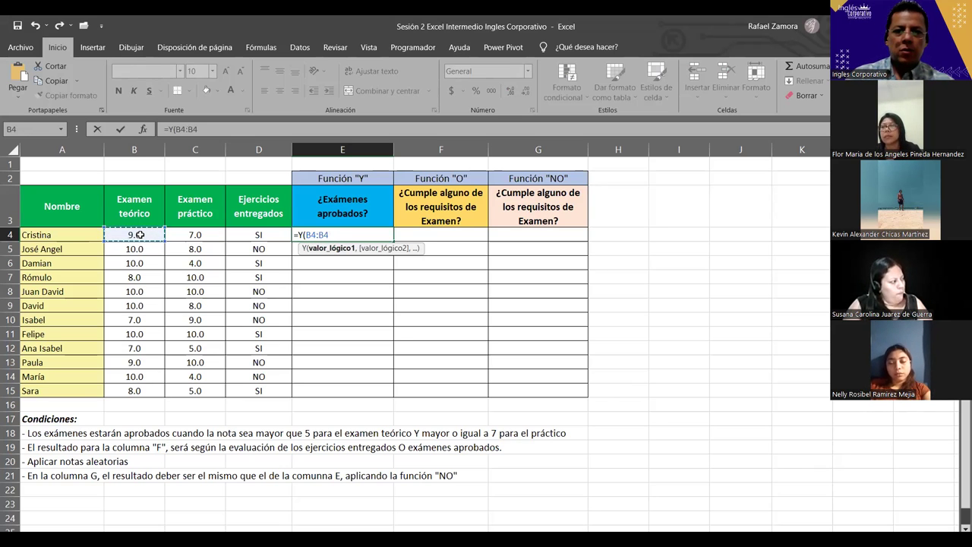
key(BackSpace)
key(BackSpace)
key(BackSpace)
text(>)
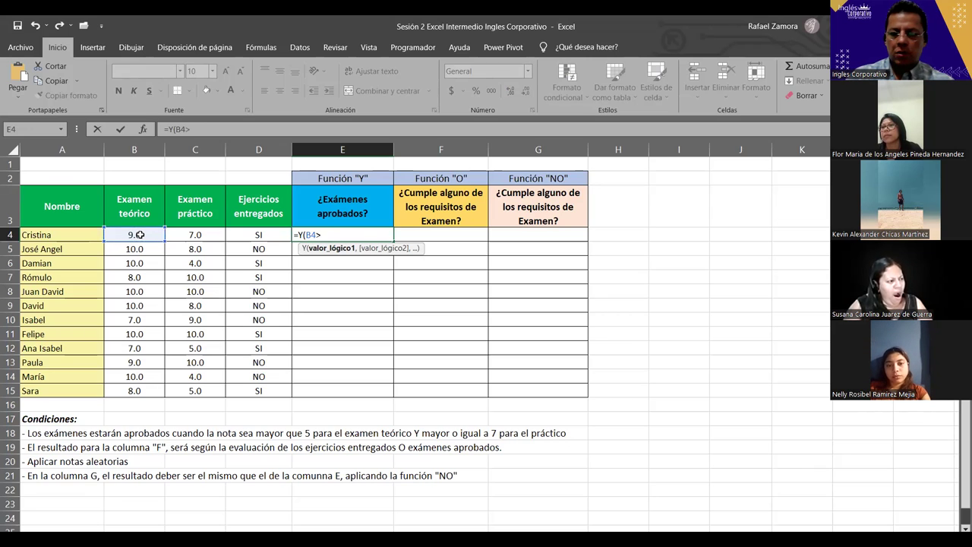
text(5,)
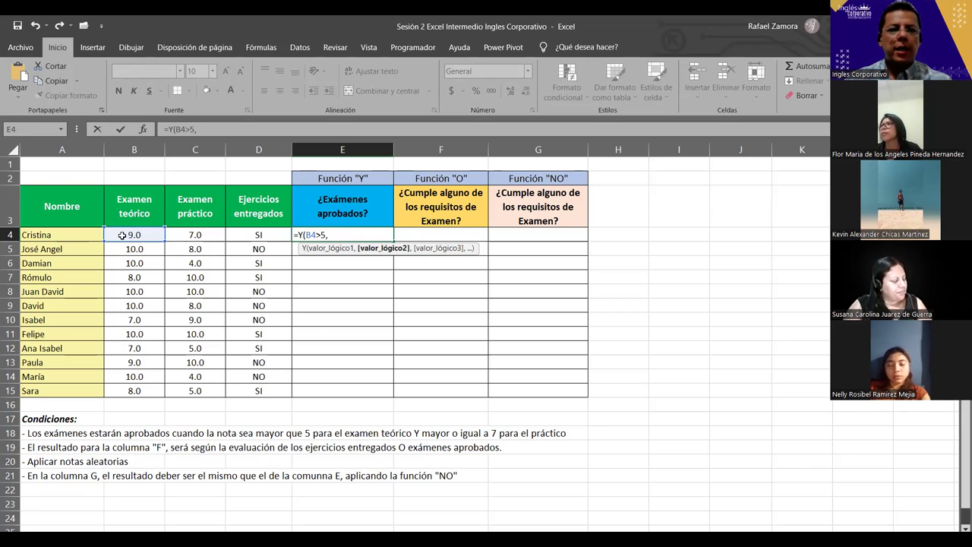
click(196, 234)
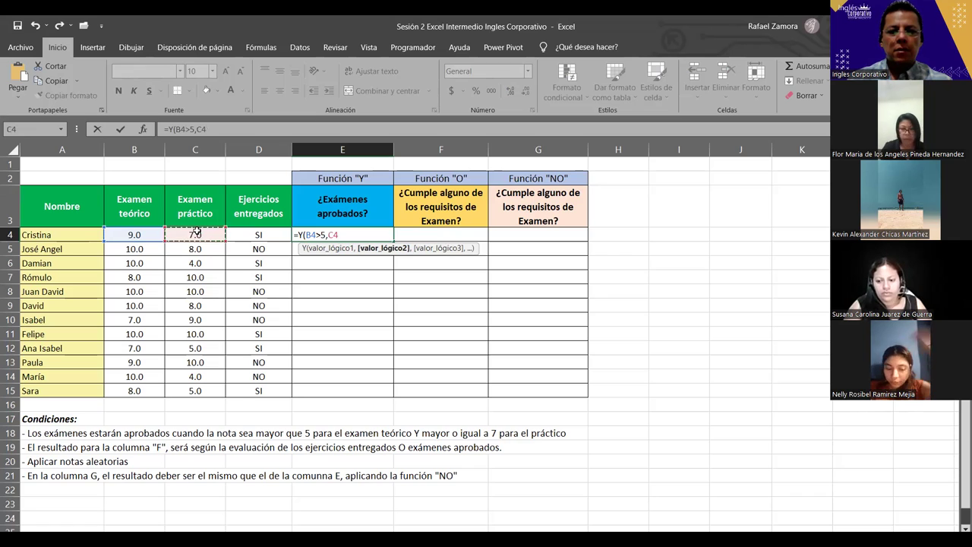
text(>)
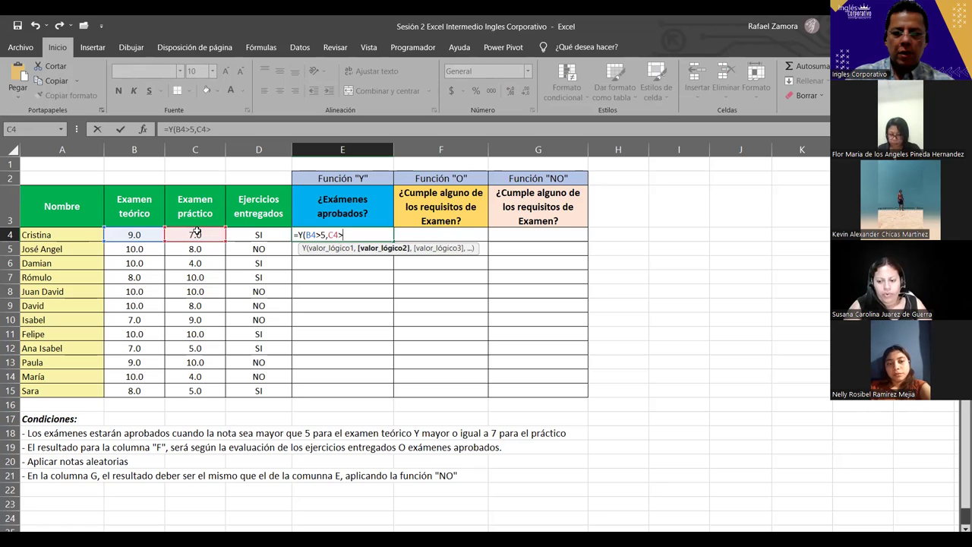
text(=)
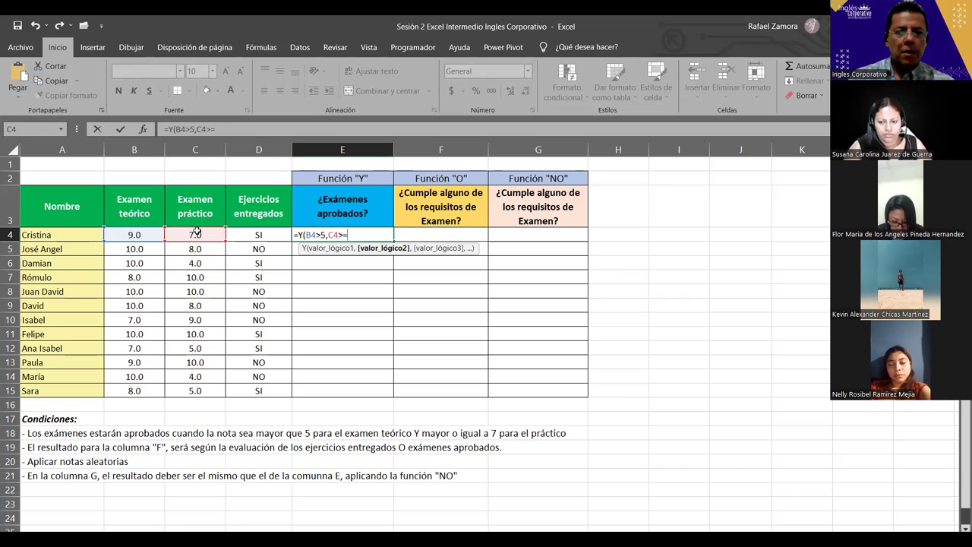
text(7)
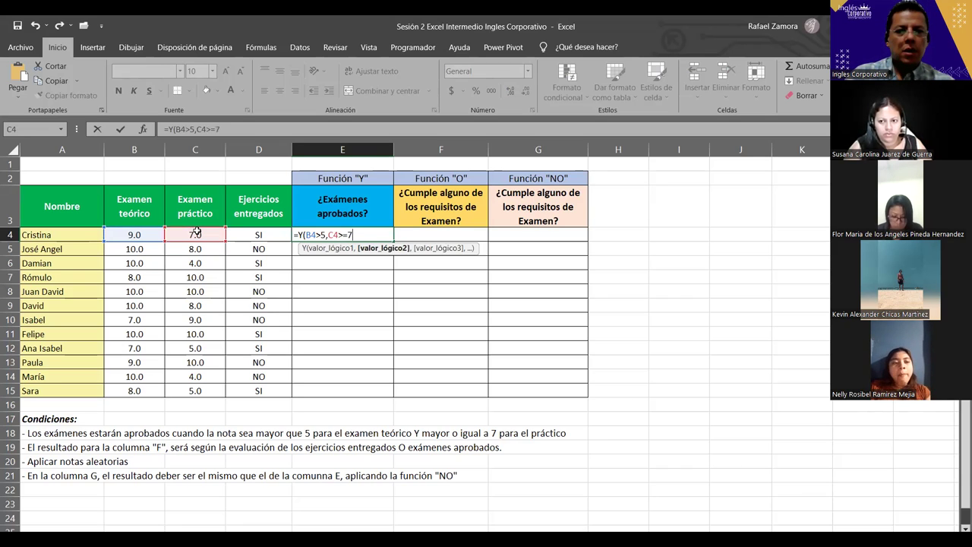
text())
key(Return)
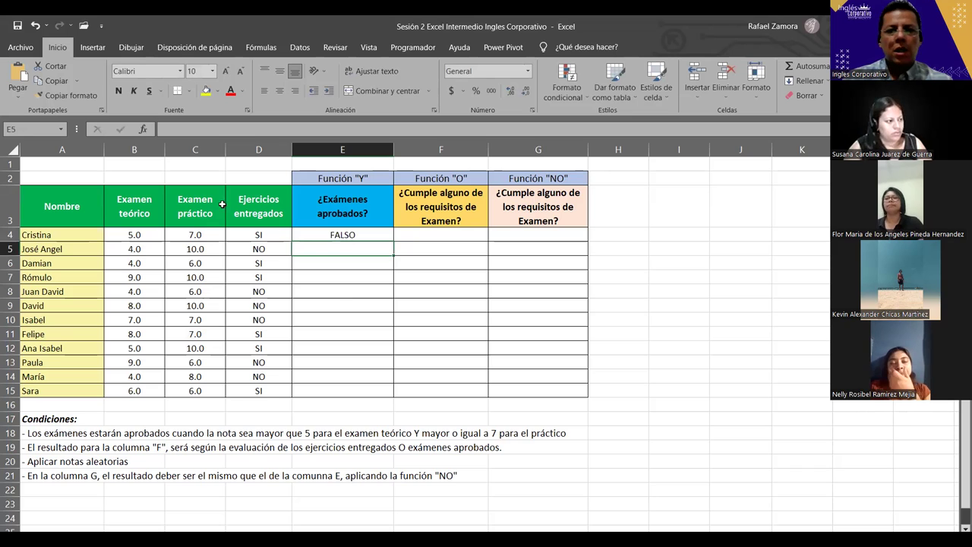
Copy the Y formula from E4 down to E15.
click(372, 236)
drag(393, 244, 417, 394)
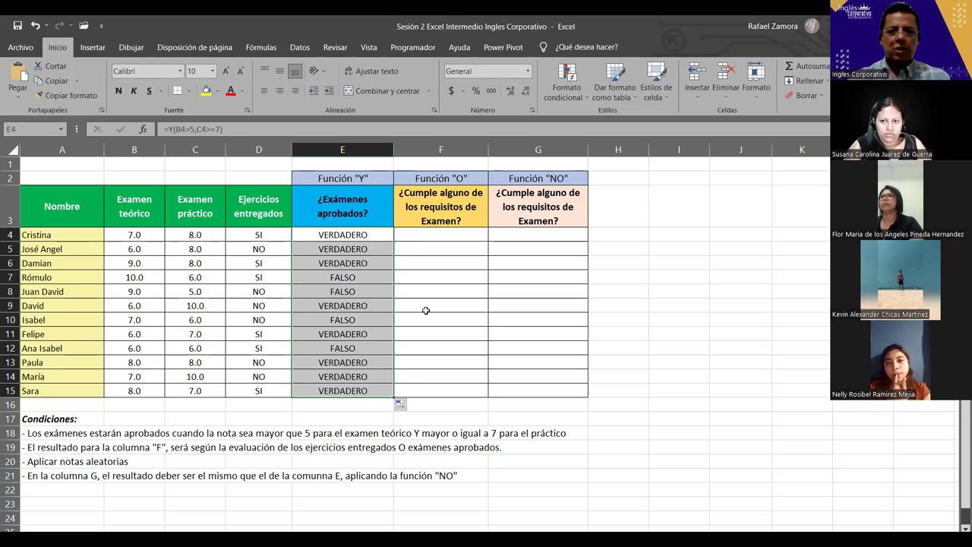
click(450, 216)
click(445, 236)
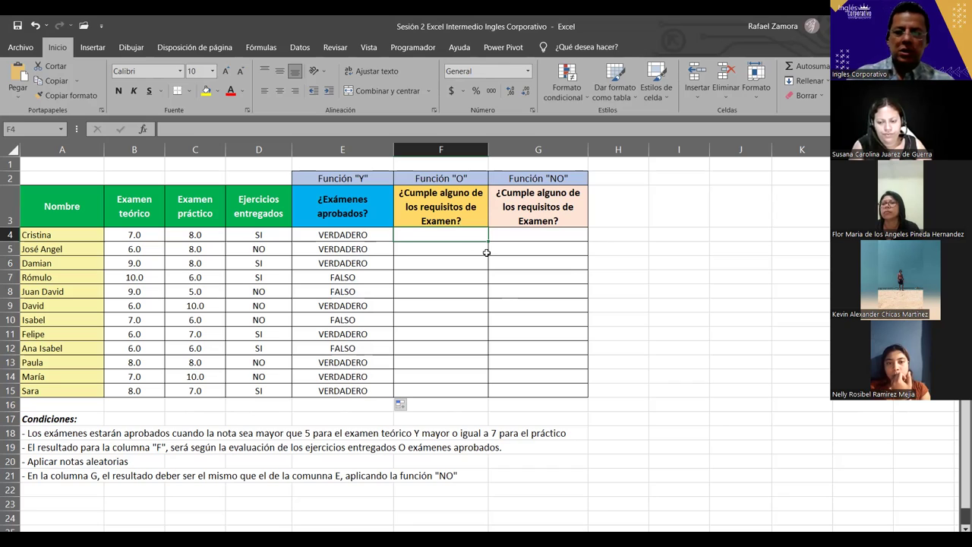
Begin the F4 formula as =O( with D4 as its first reference.
key(F2)
text(=)
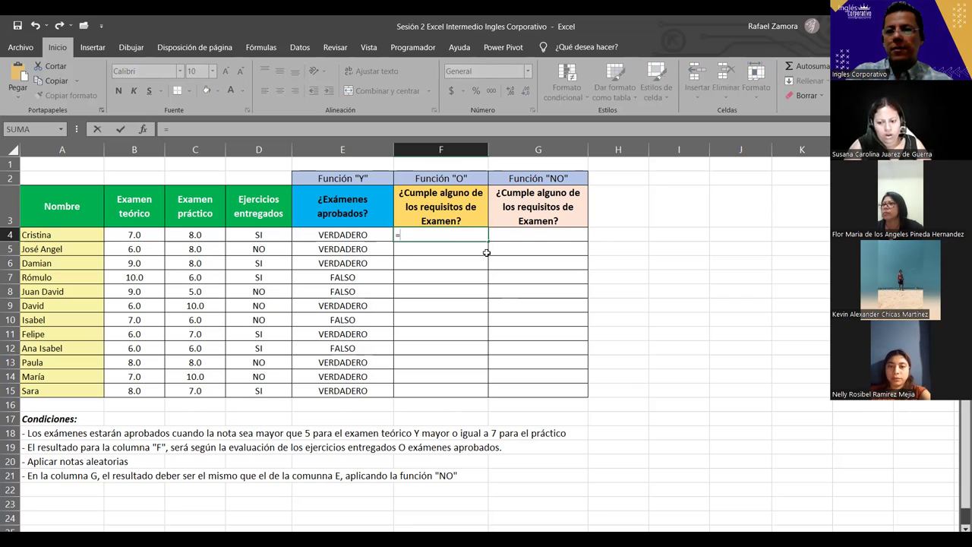
text(o)
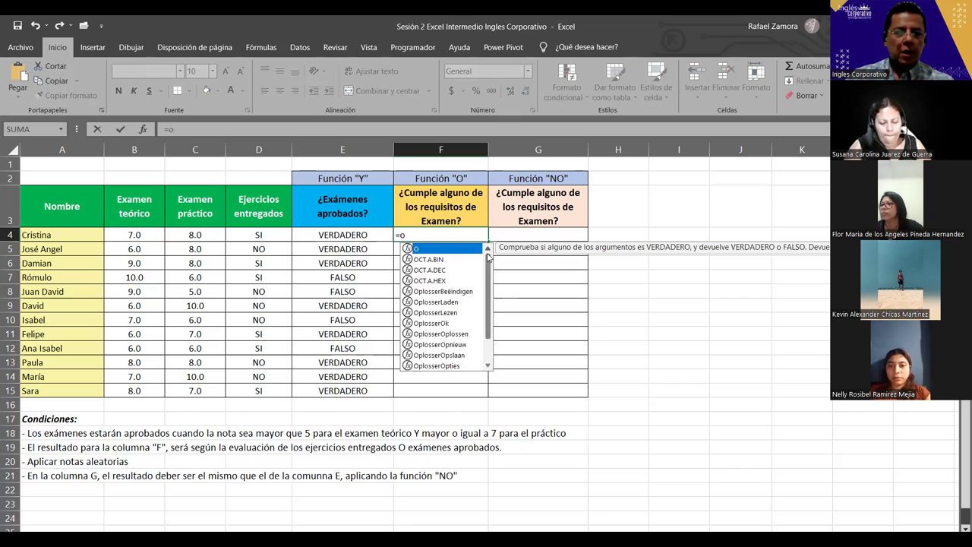
key(Tab)
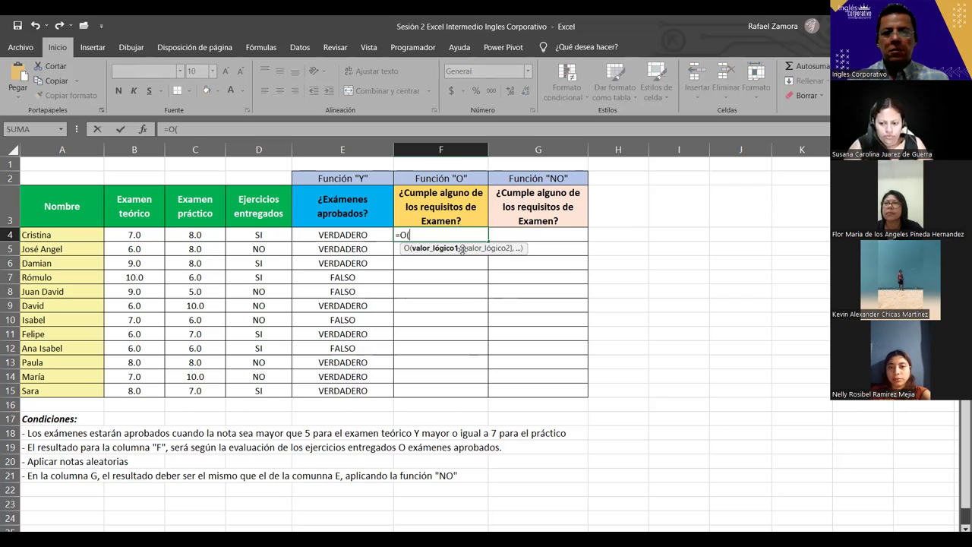
click(262, 235)
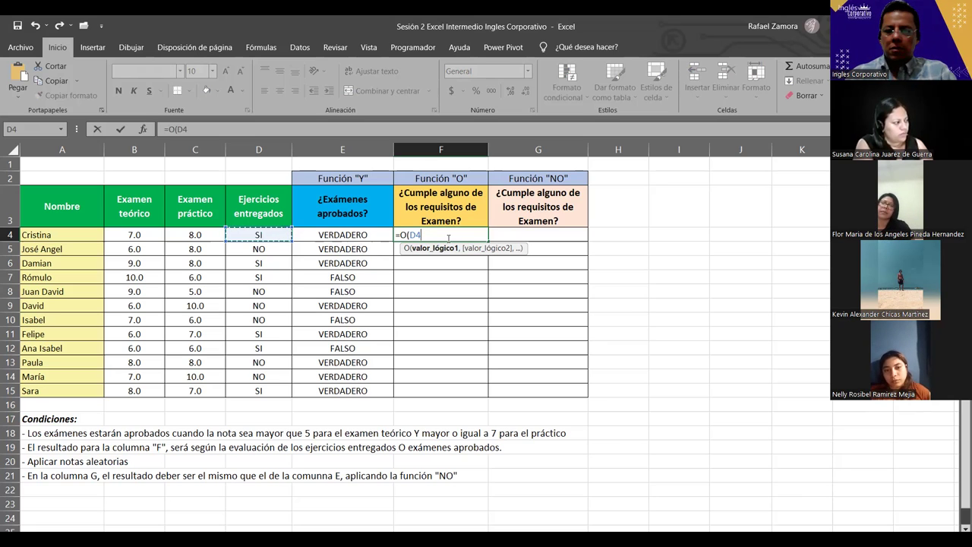
Extend the F4 formula to =O(D4="SI",E4="VERDADERO comparing both conditions.
text())
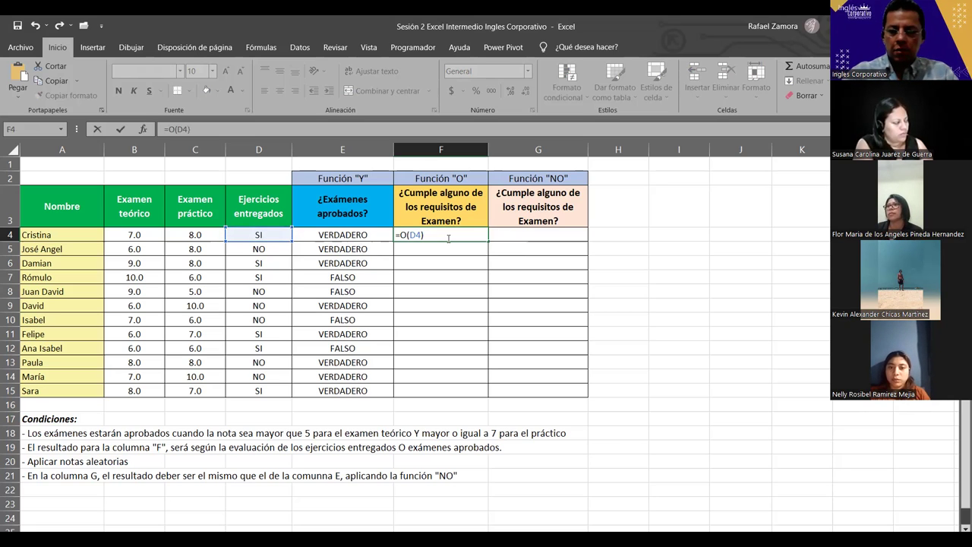
key(BackSpace)
text(=)
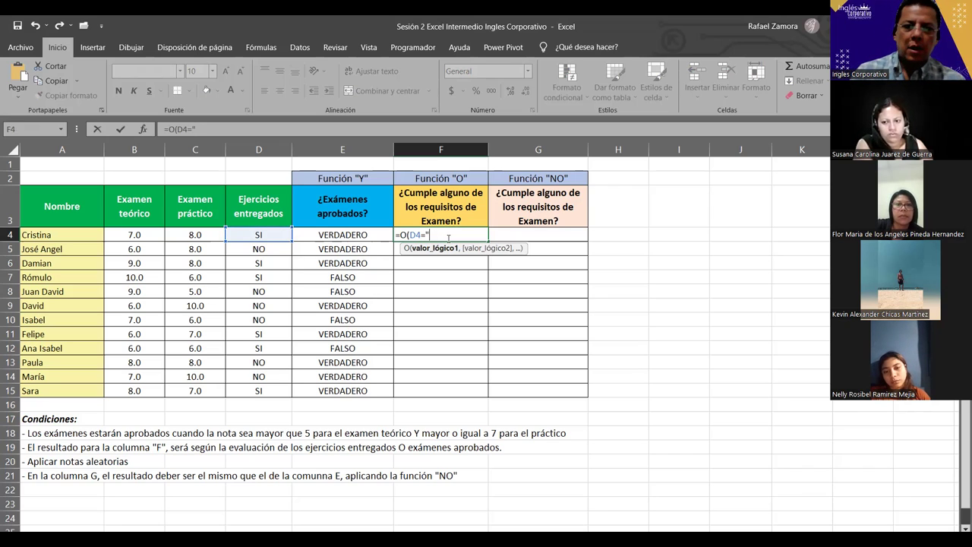
text("SI")
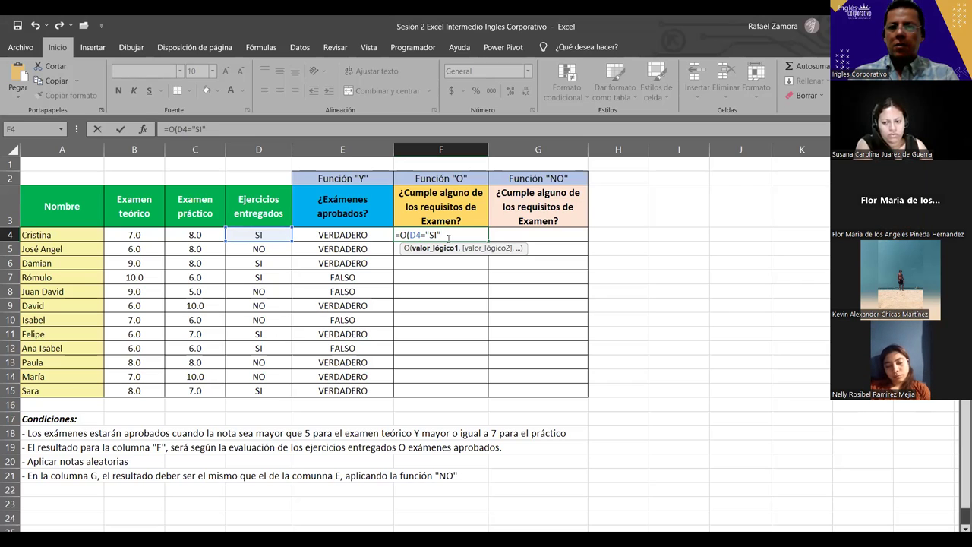
text(,)
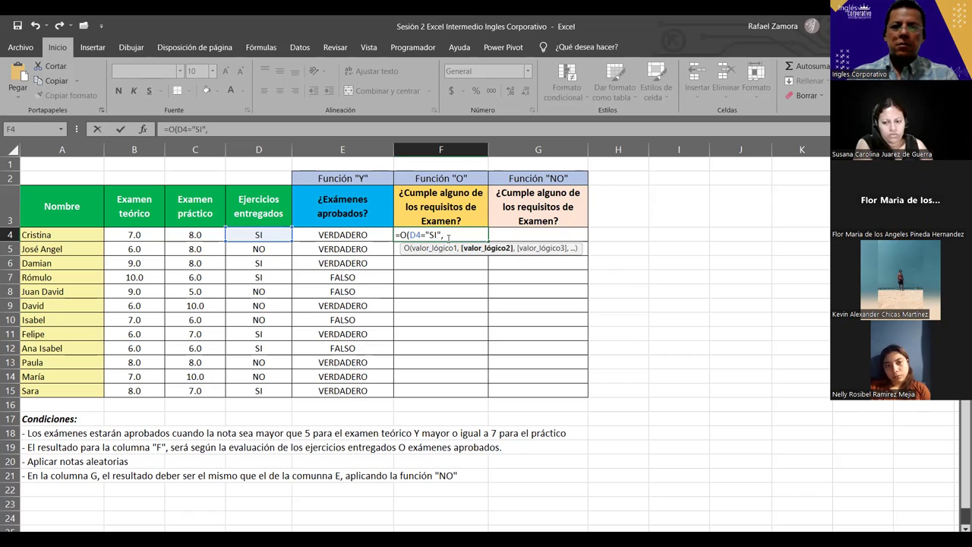
click(344, 237)
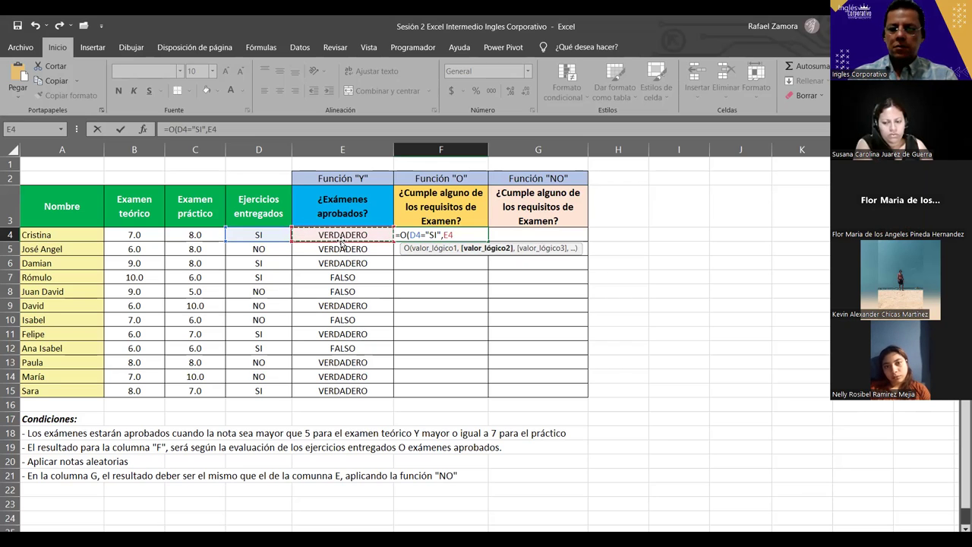
text())
key(BackSpace)
text(=)
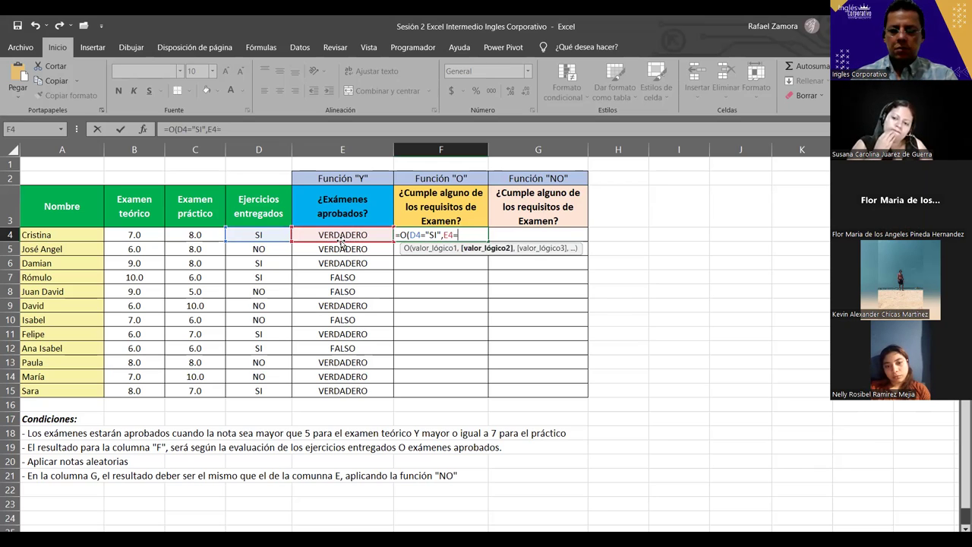
text(")
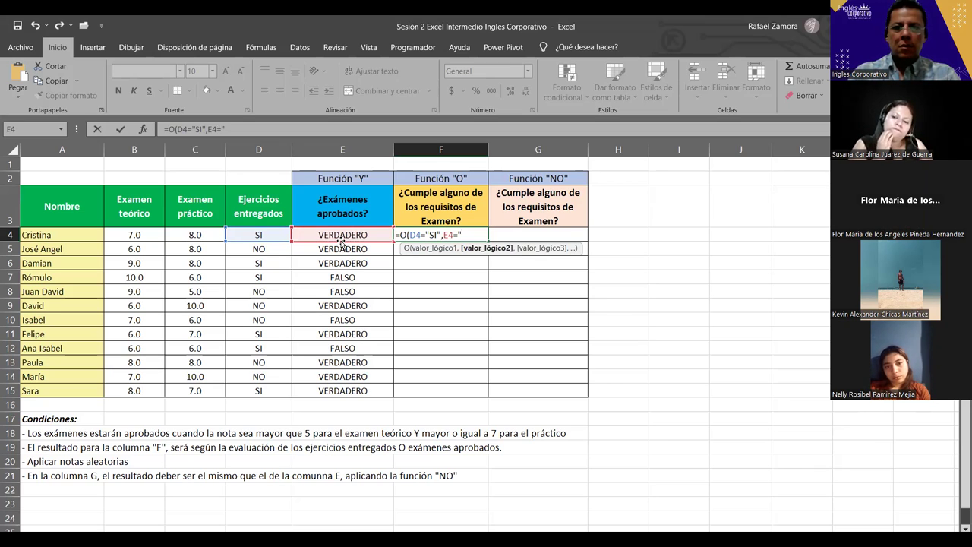
text(VERDADERO)
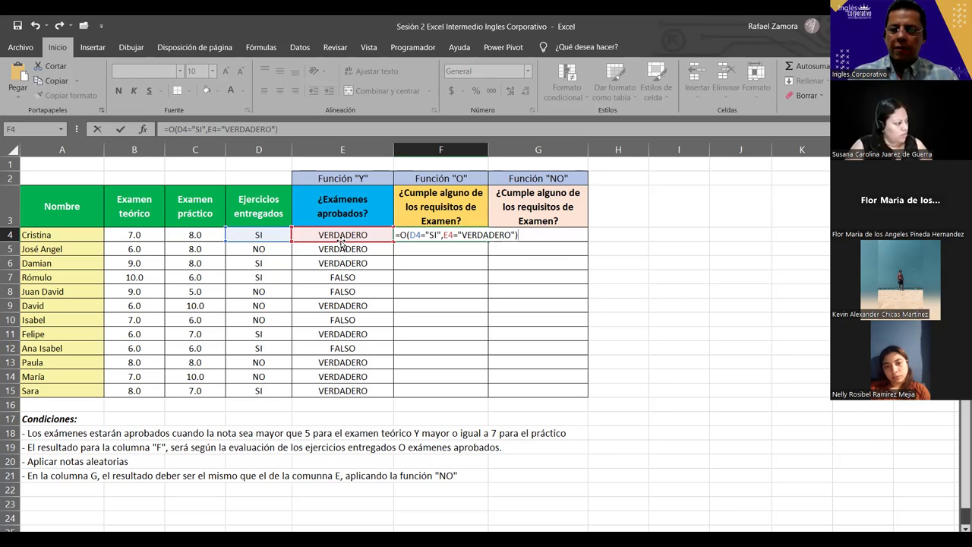
Commit the O formula in F4, copy it down to F15, and review it.
key(Return)
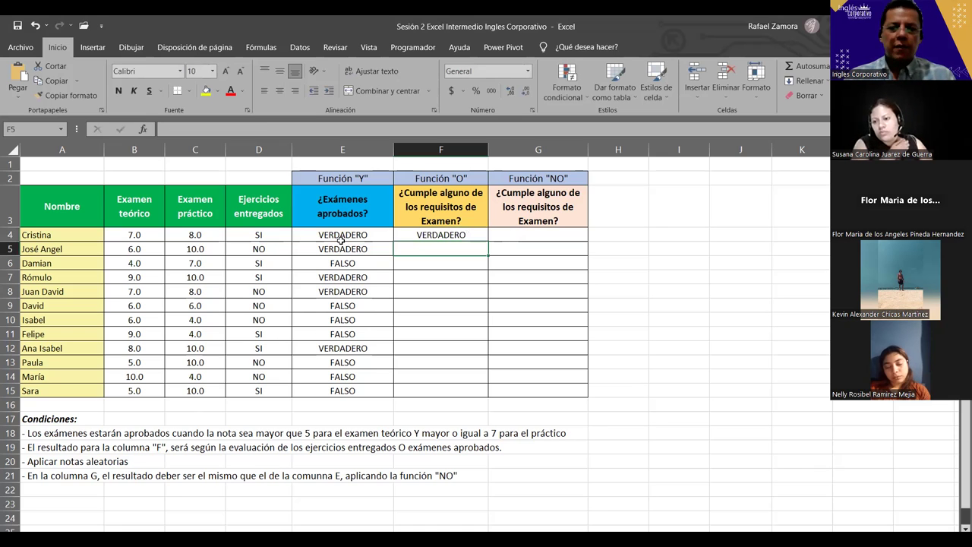
click(480, 237)
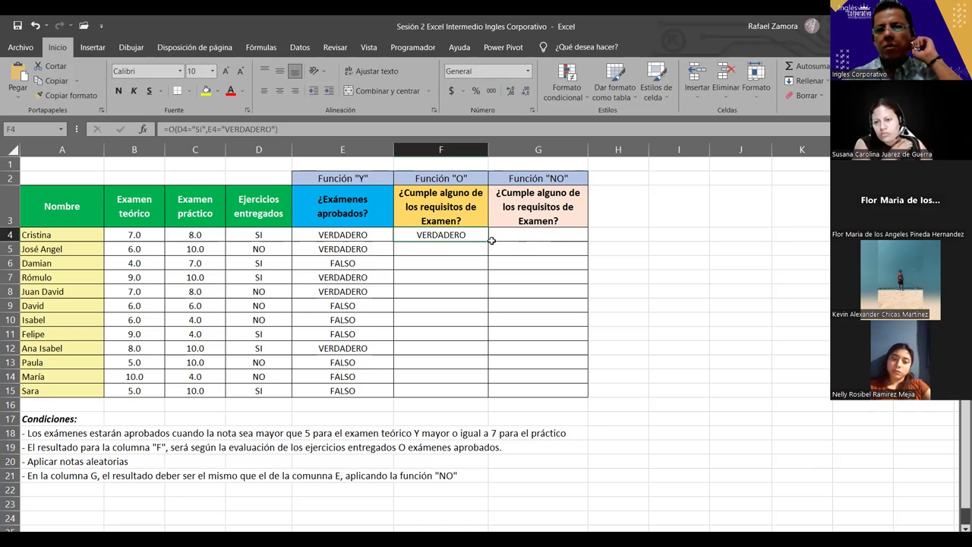
drag(486, 242, 494, 396)
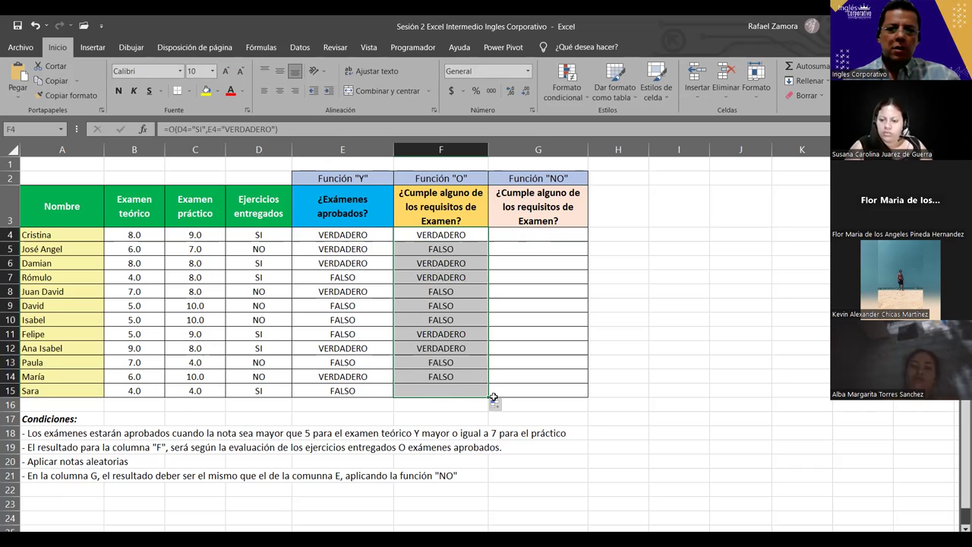
double_click(445, 234)
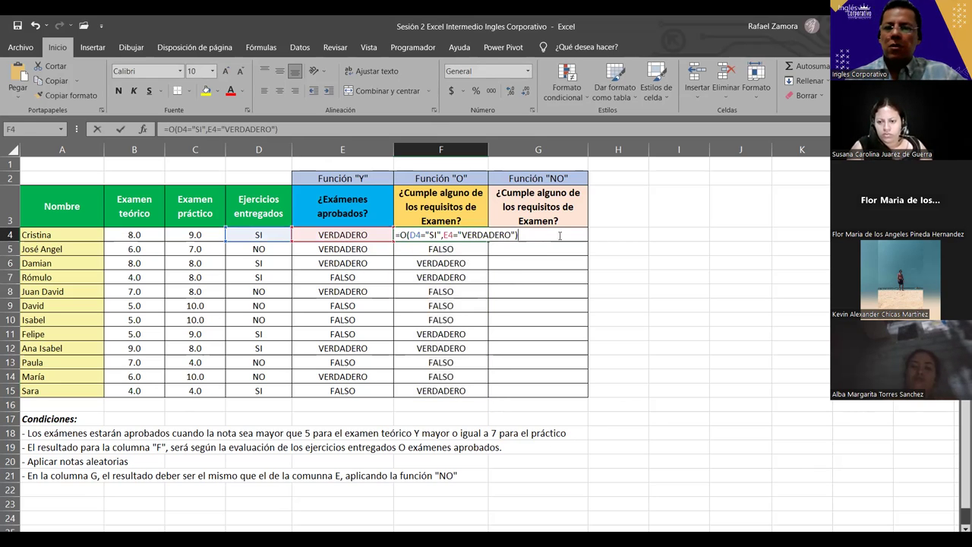
drag(520, 234, 350, 242)
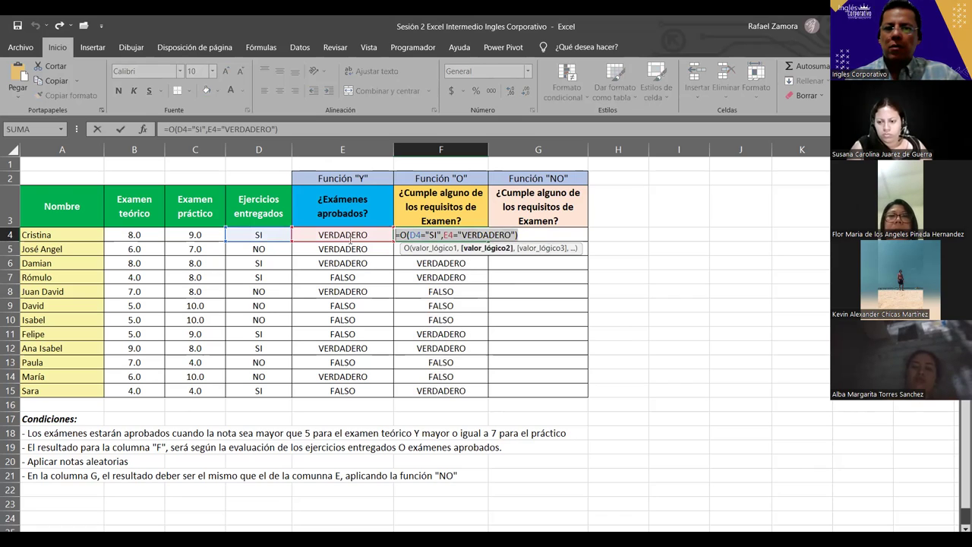
click(523, 235)
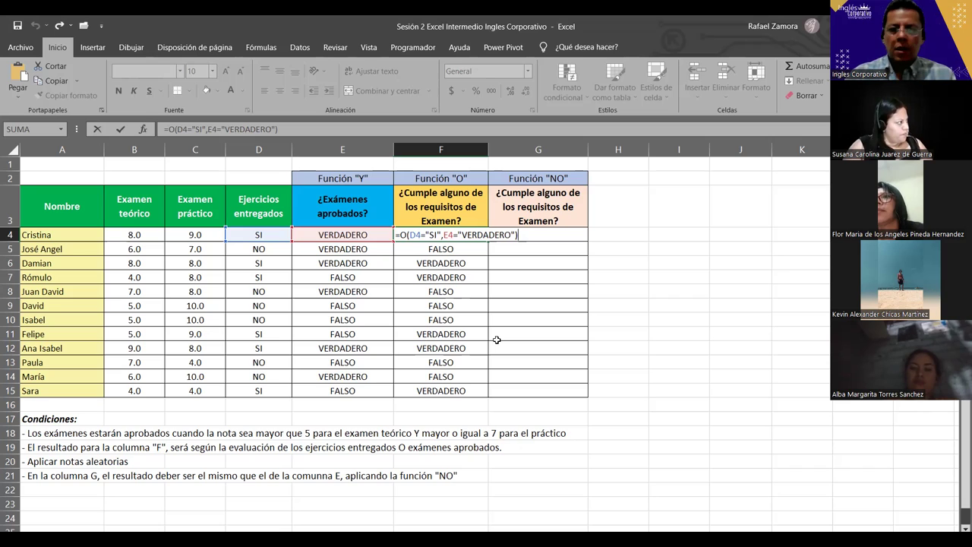
key(Return)
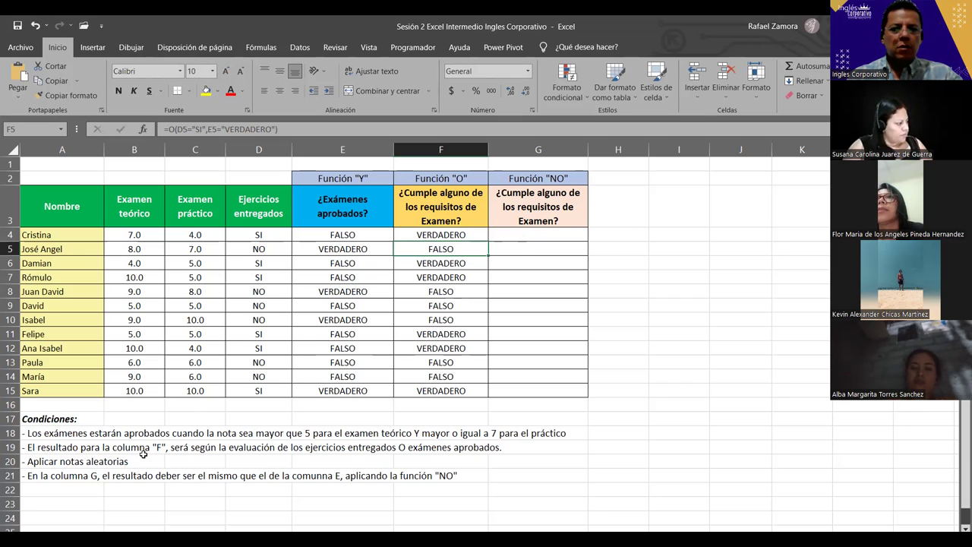
Point out the SI value in D4 and the Y result in E4 that drive F4.
click(267, 235)
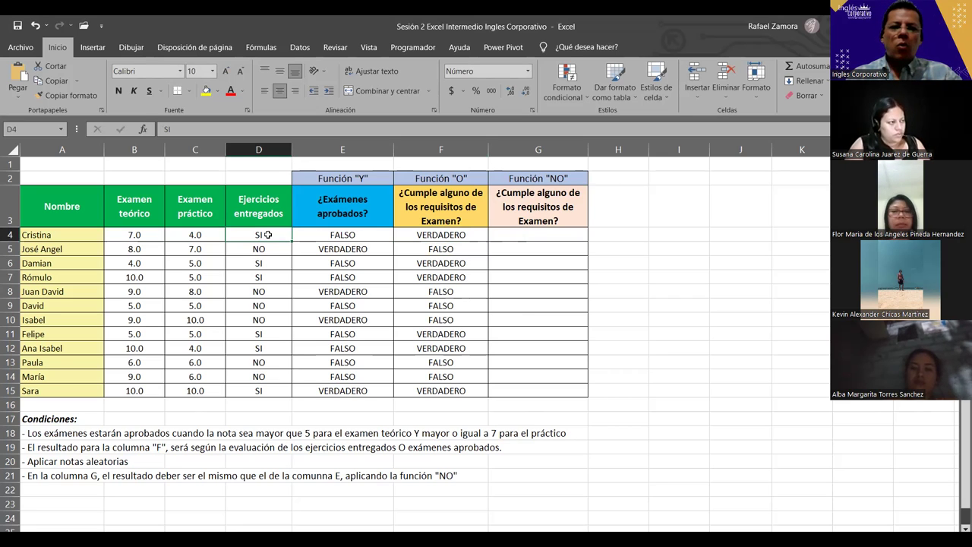
click(296, 237)
click(246, 237)
click(330, 240)
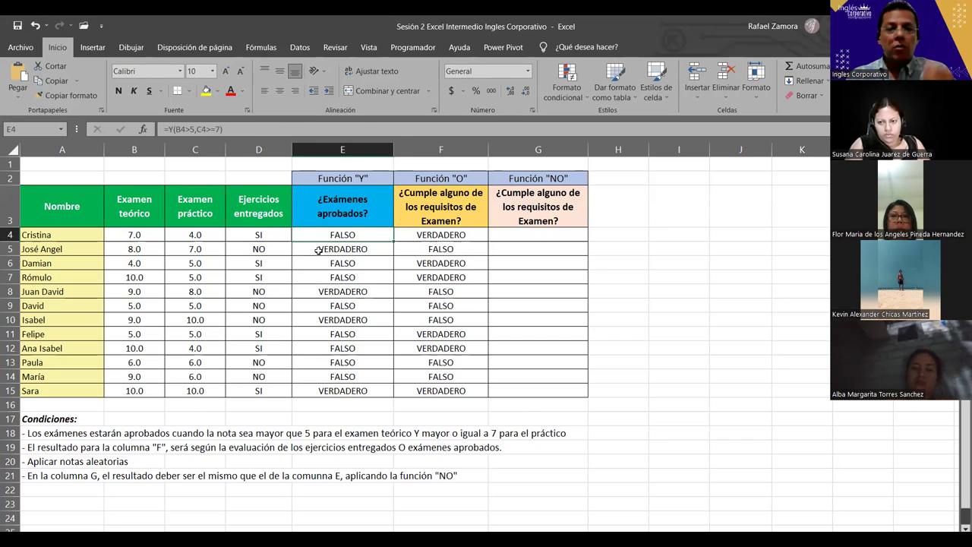
click(267, 238)
click(302, 240)
click(265, 239)
click(309, 230)
Compare D4 and E4 against the O formula result in F4.
click(262, 237)
click(295, 230)
click(269, 234)
click(325, 235)
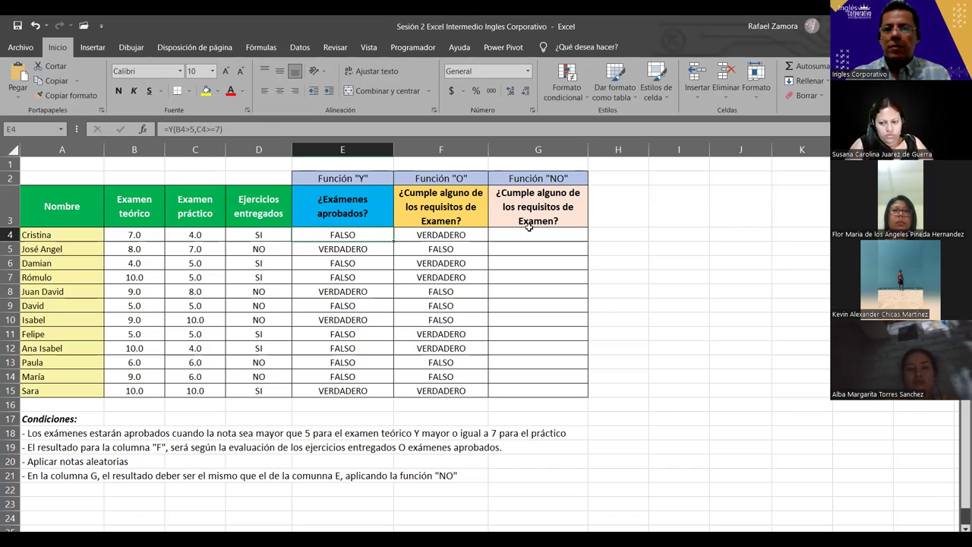
click(468, 234)
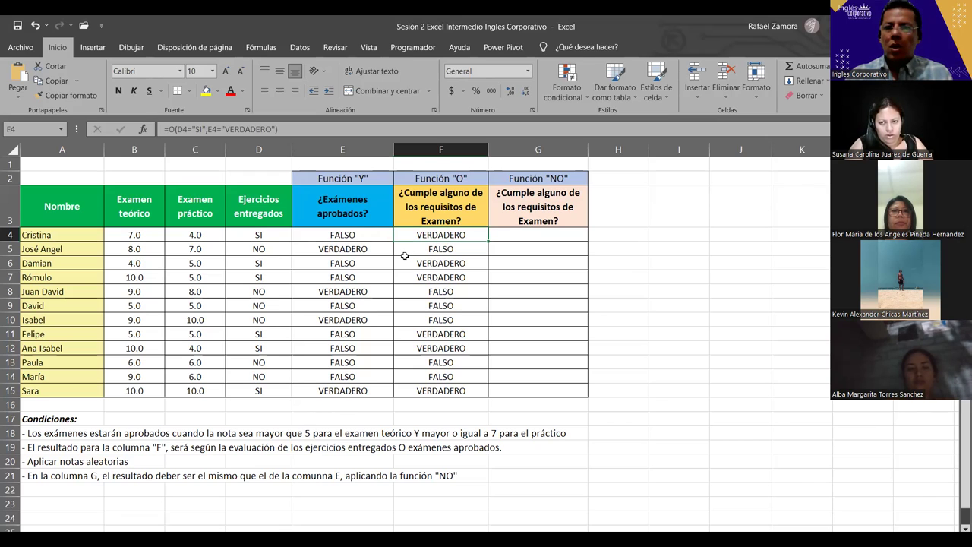
click(270, 235)
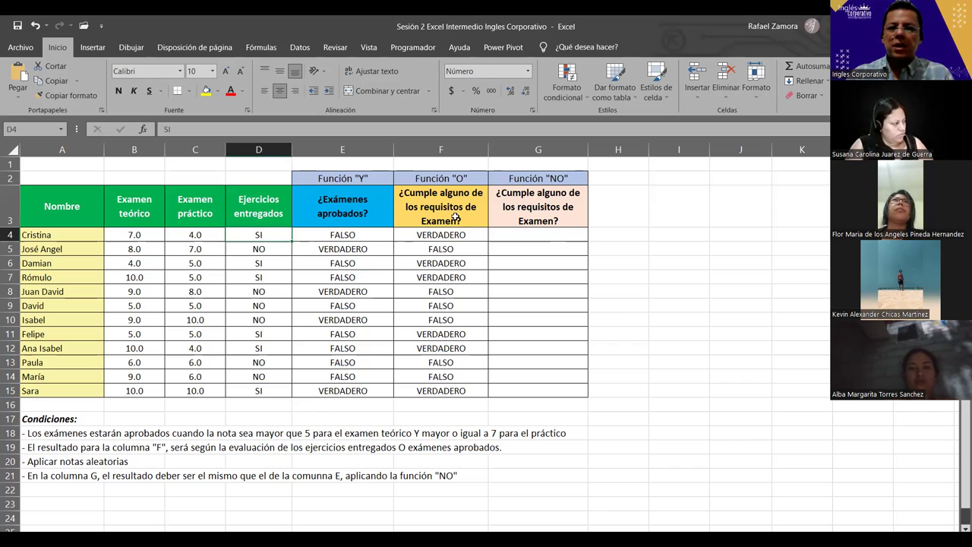
click(471, 240)
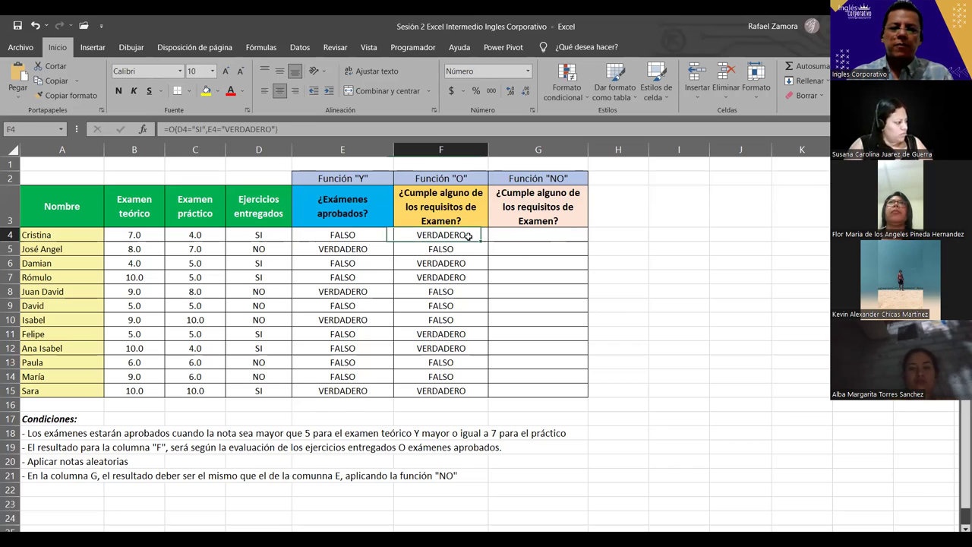
Check row 5: the NO in D5, the Y result in E5, and F5's O result.
click(253, 249)
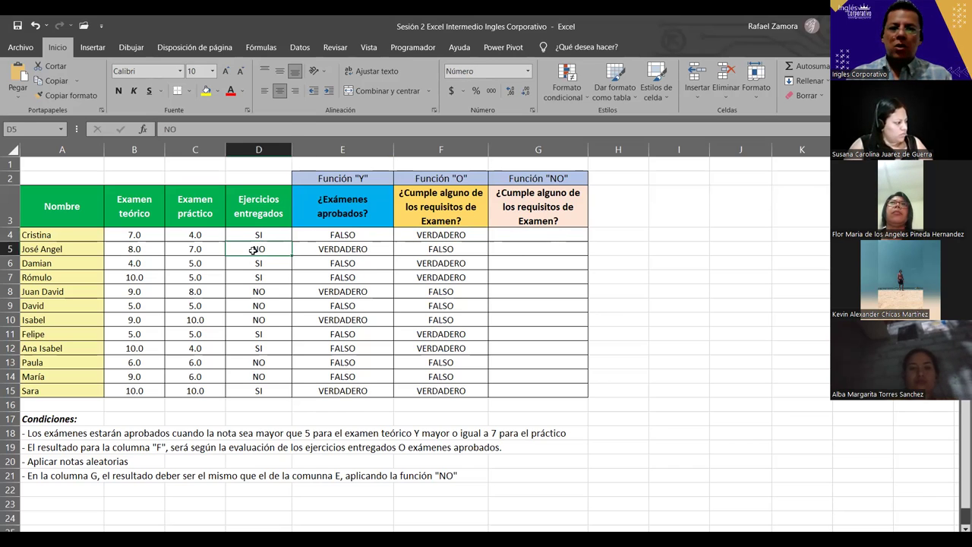
click(335, 251)
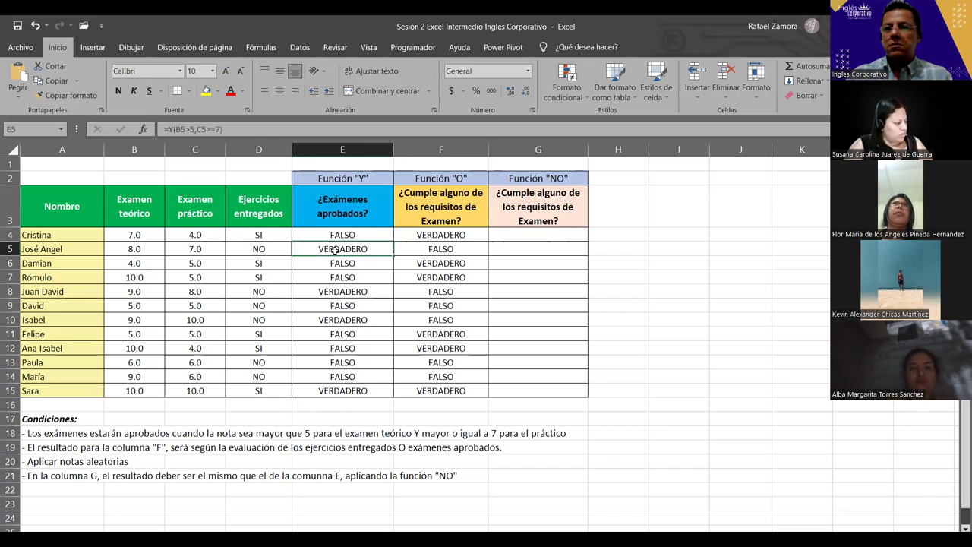
click(470, 245)
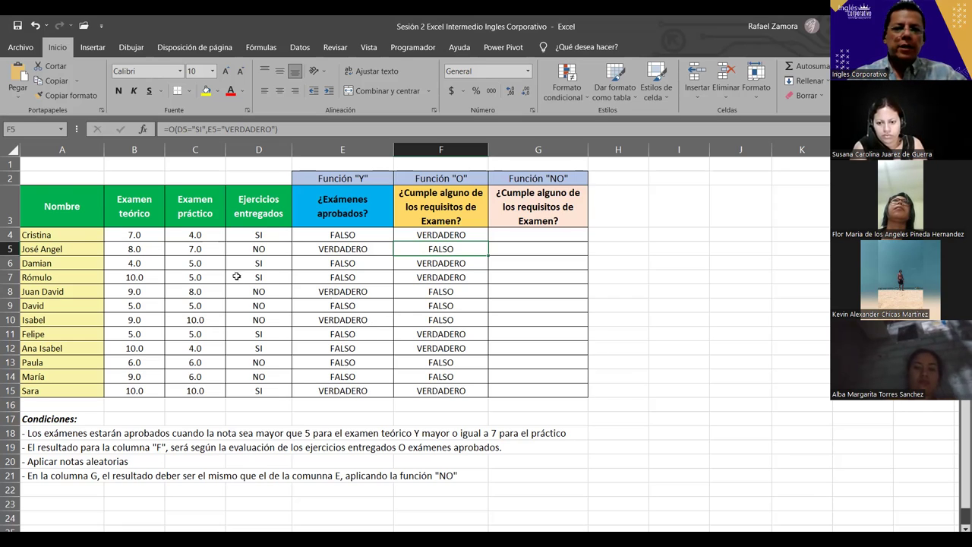
click(268, 254)
click(350, 249)
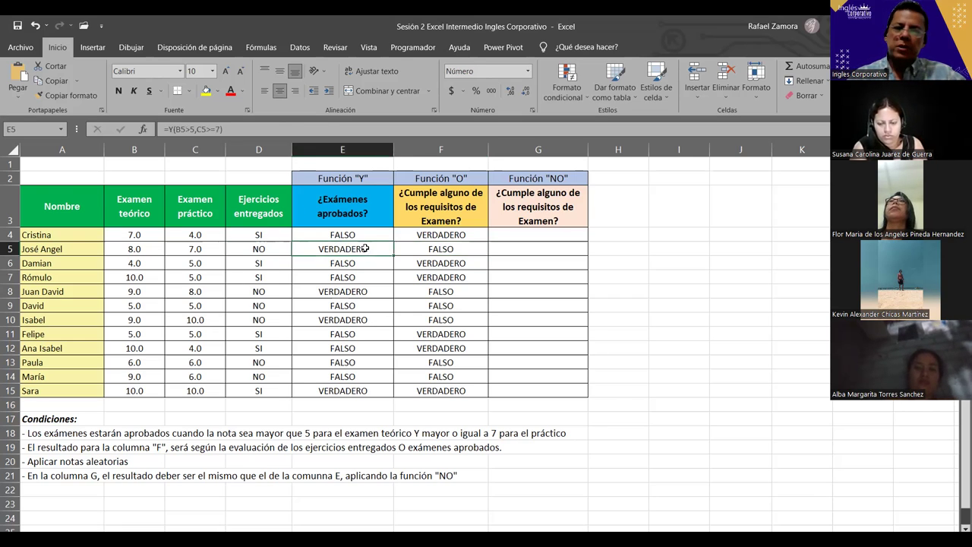
click(440, 250)
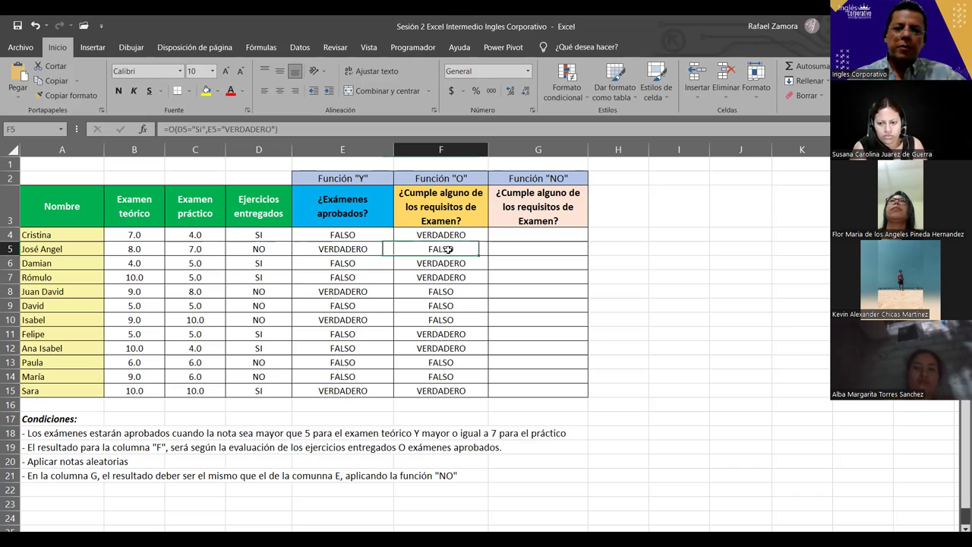
Verify the O results in F6 to F8 against their D and E values.
click(268, 263)
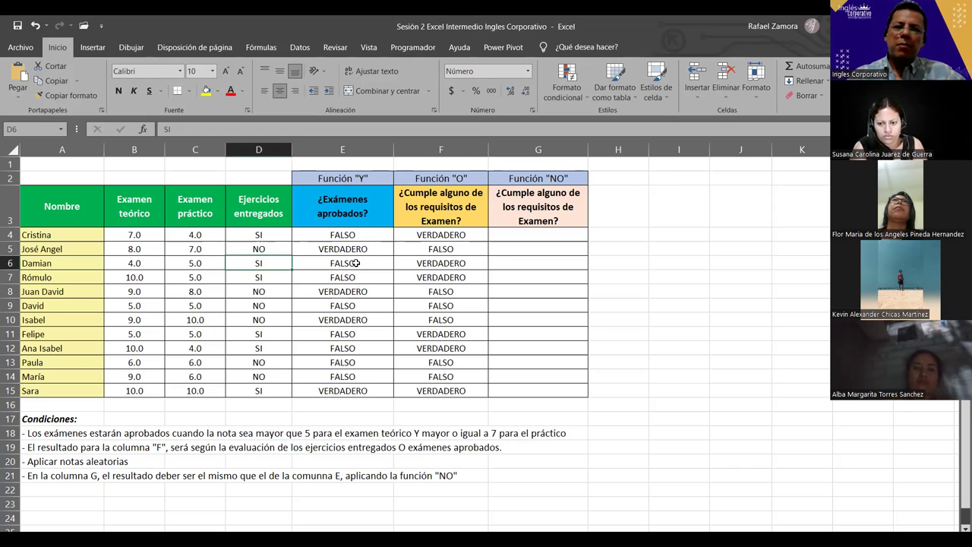
click(473, 262)
click(262, 277)
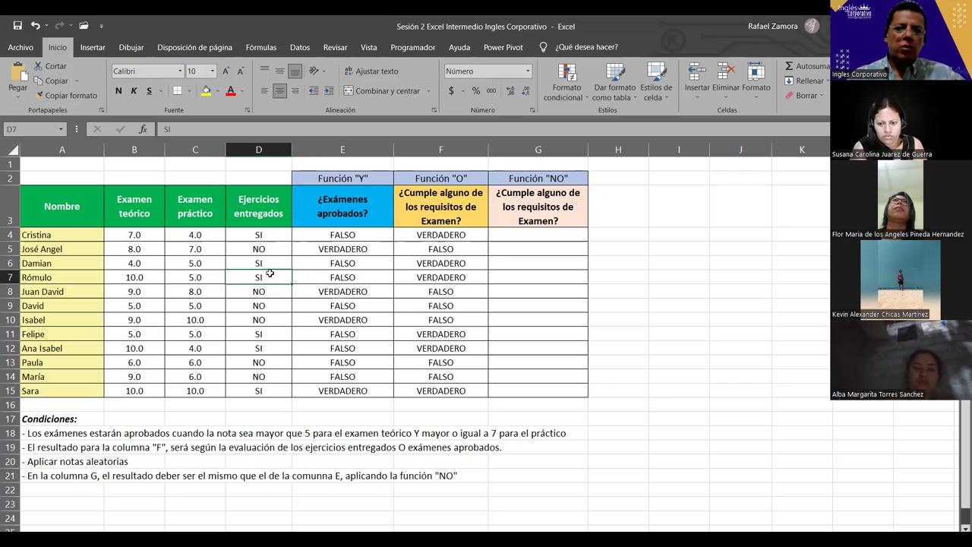
click(433, 276)
click(258, 292)
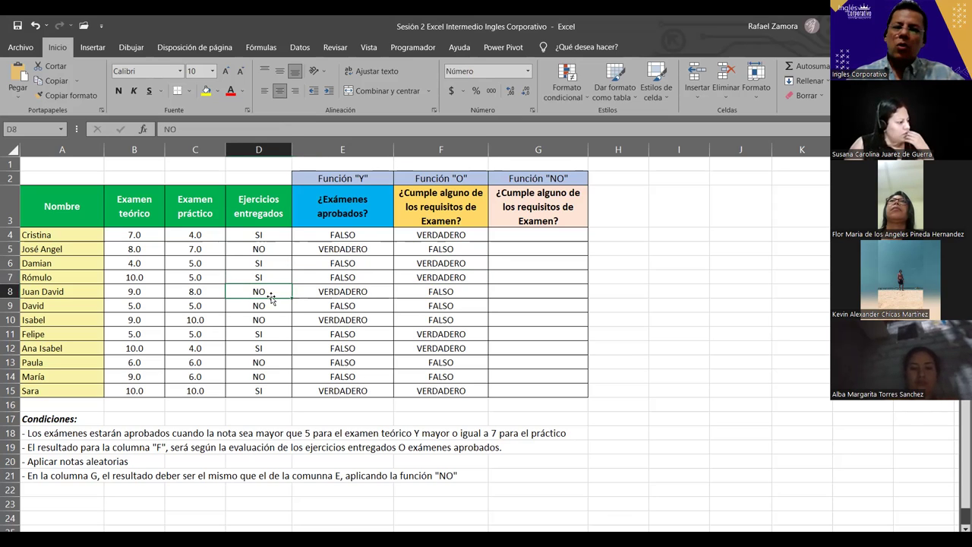
click(377, 294)
click(443, 289)
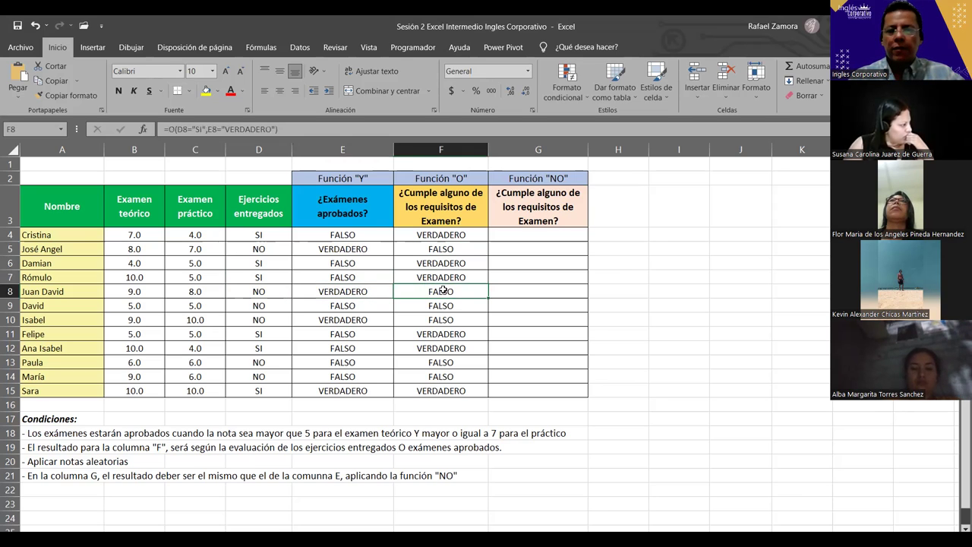
click(375, 287)
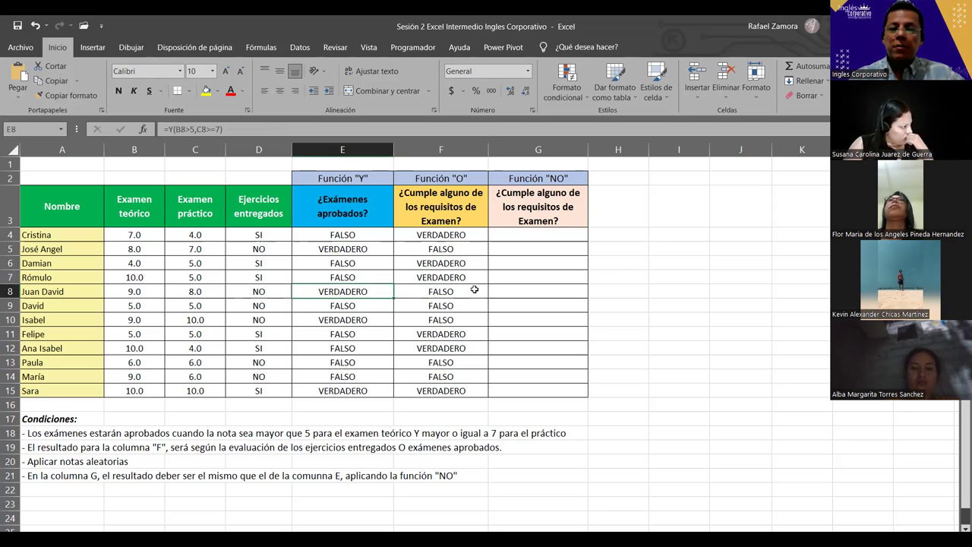
click(475, 286)
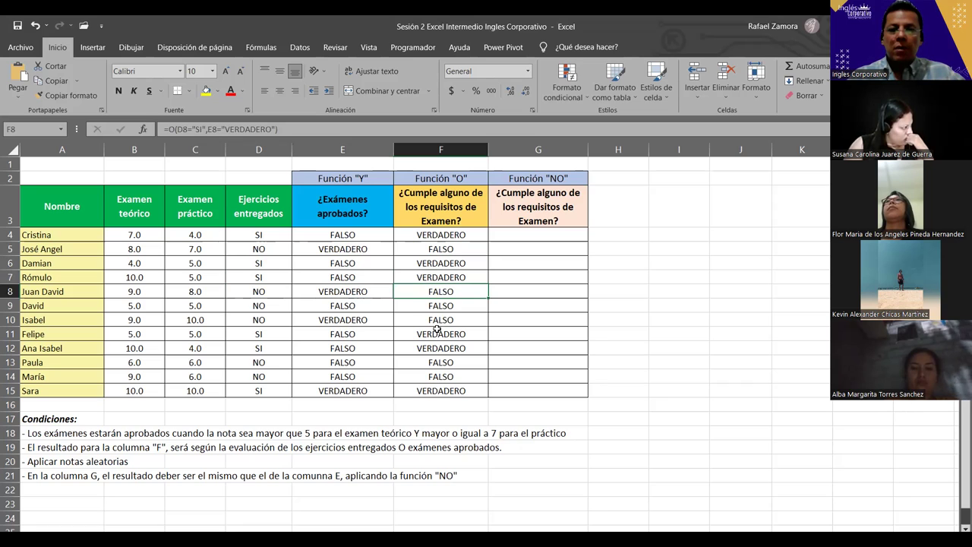
Verify the O results in F9 and F10 against their D and E values.
click(272, 310)
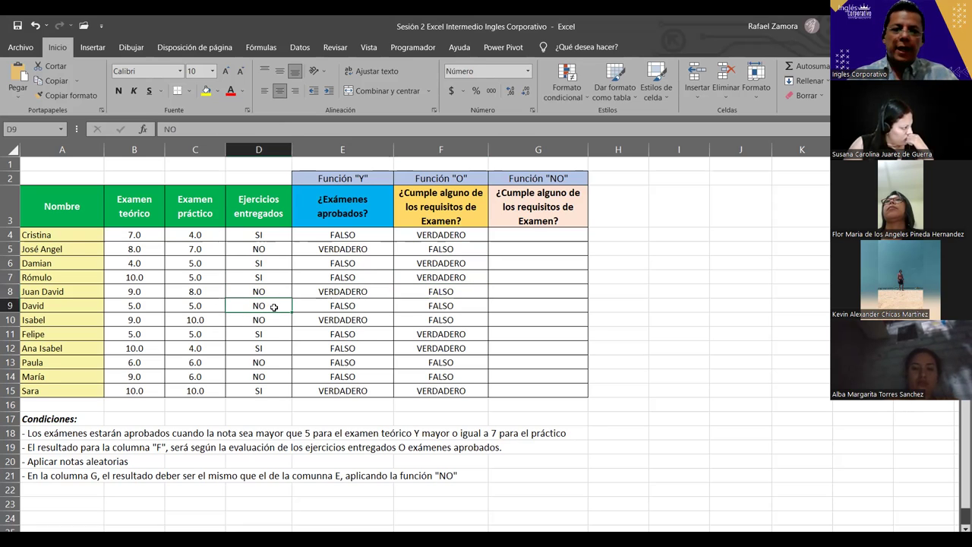
click(439, 305)
click(258, 305)
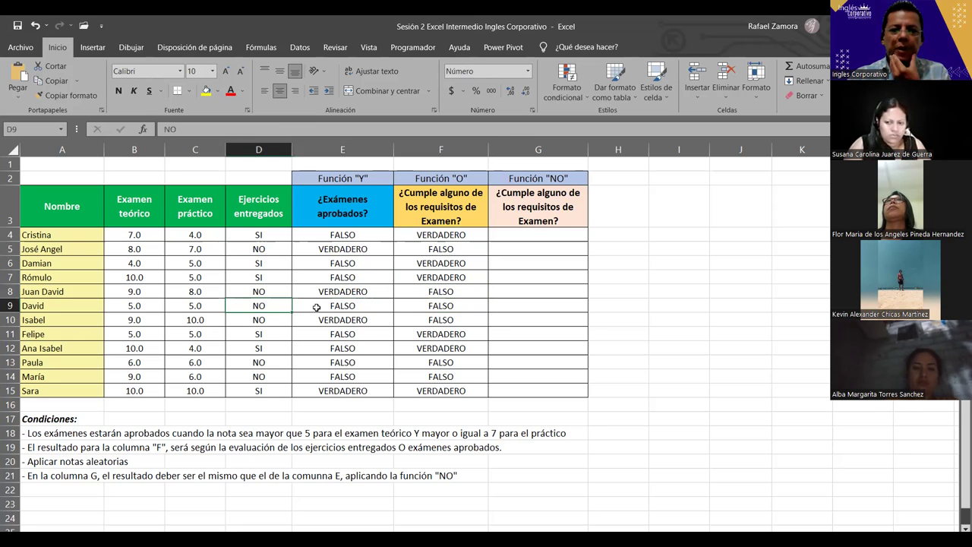
click(319, 308)
click(460, 305)
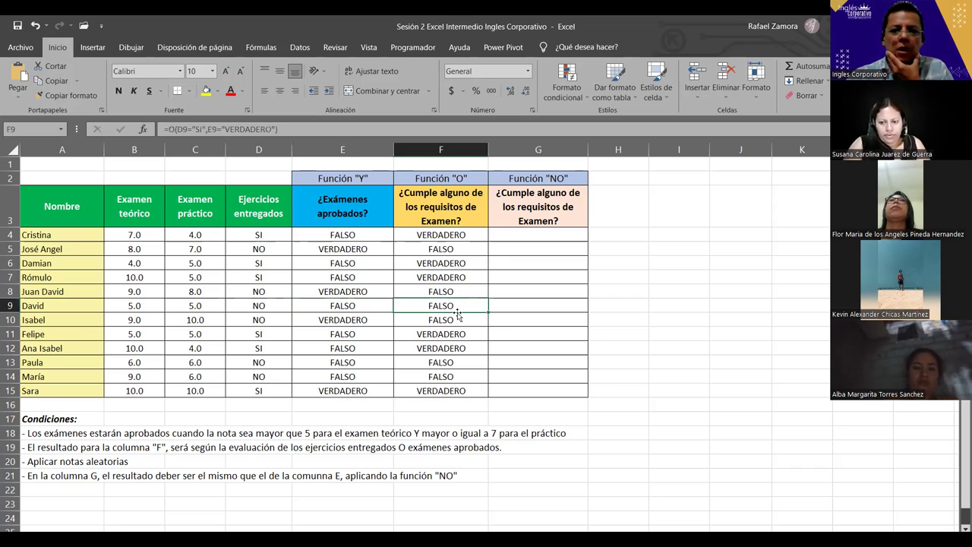
click(267, 320)
click(380, 320)
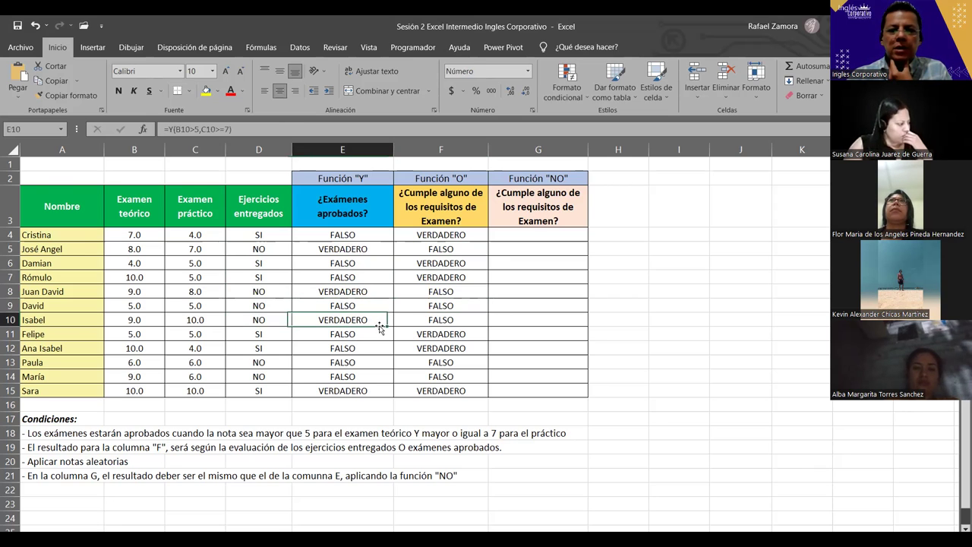
click(445, 319)
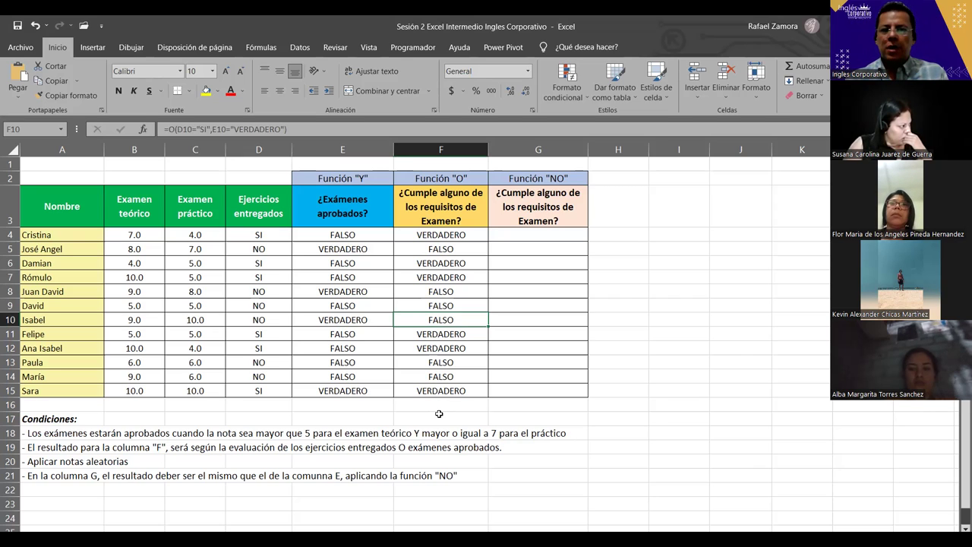
click(270, 230)
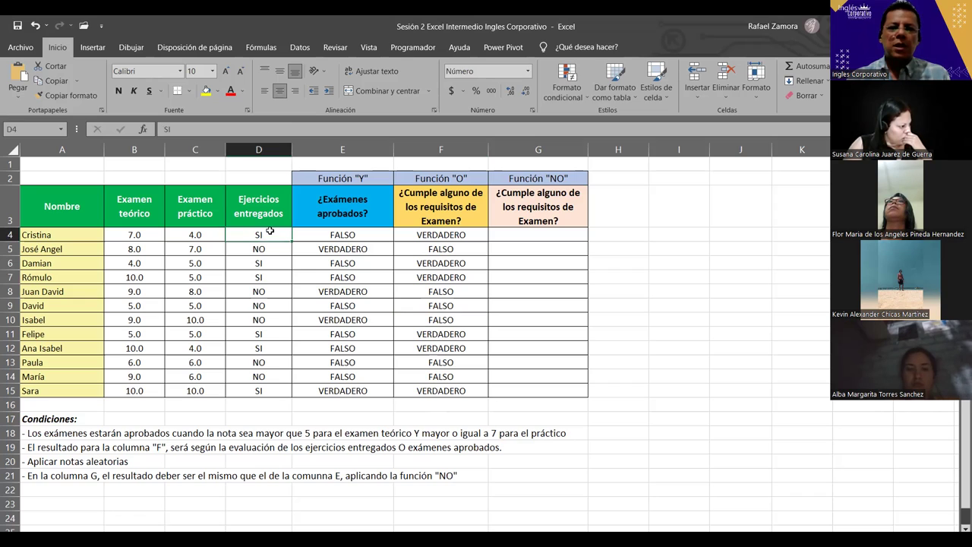
key(Right)
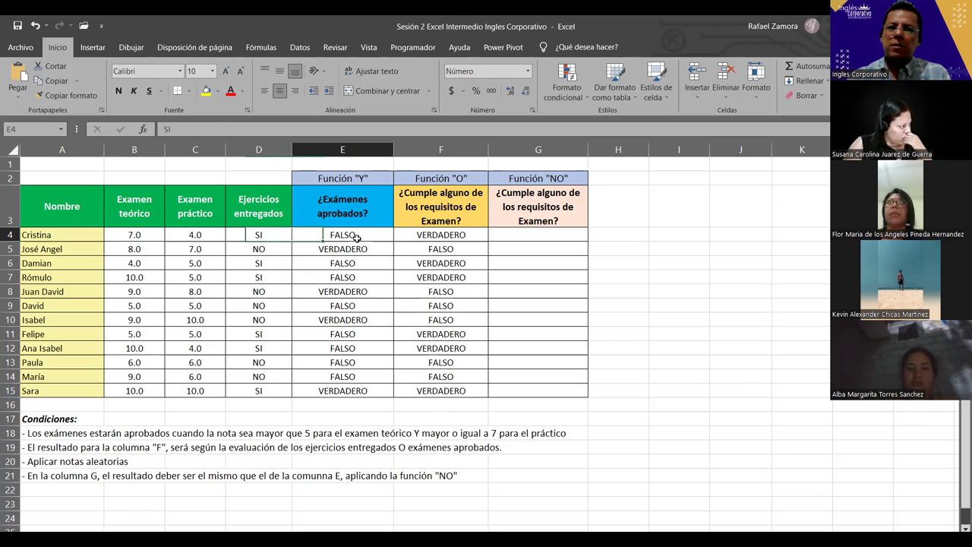
click(468, 235)
double_click(411, 234)
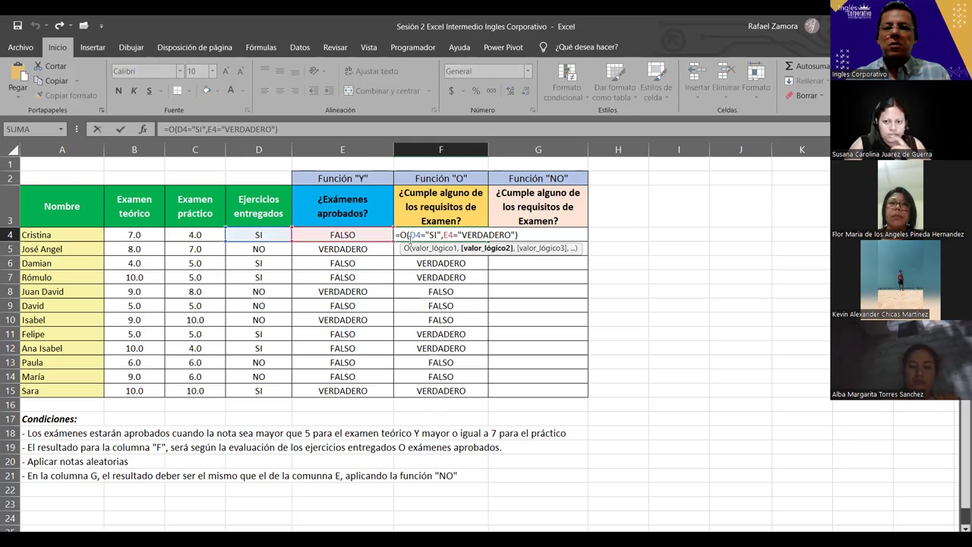
drag(410, 236, 441, 236)
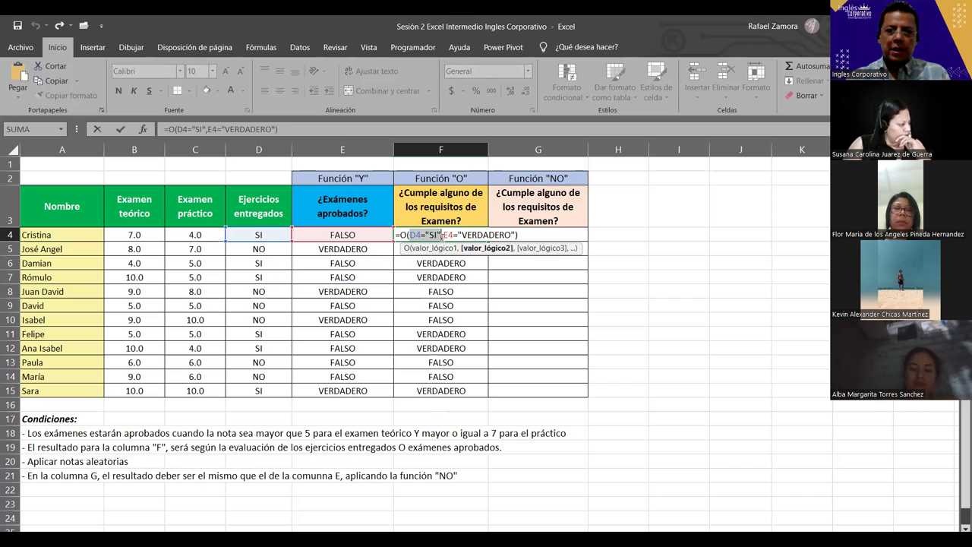
drag(323, 161, 441, 236)
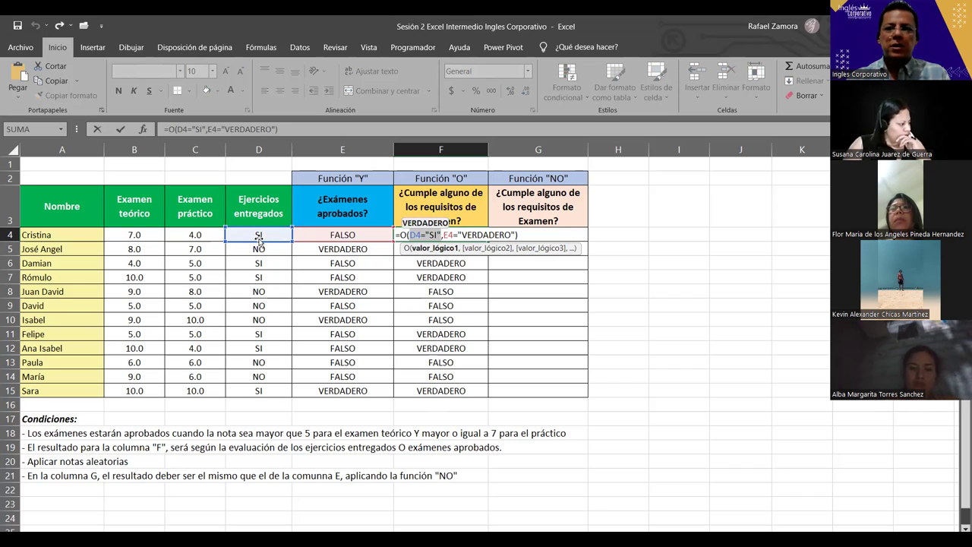
click(442, 235)
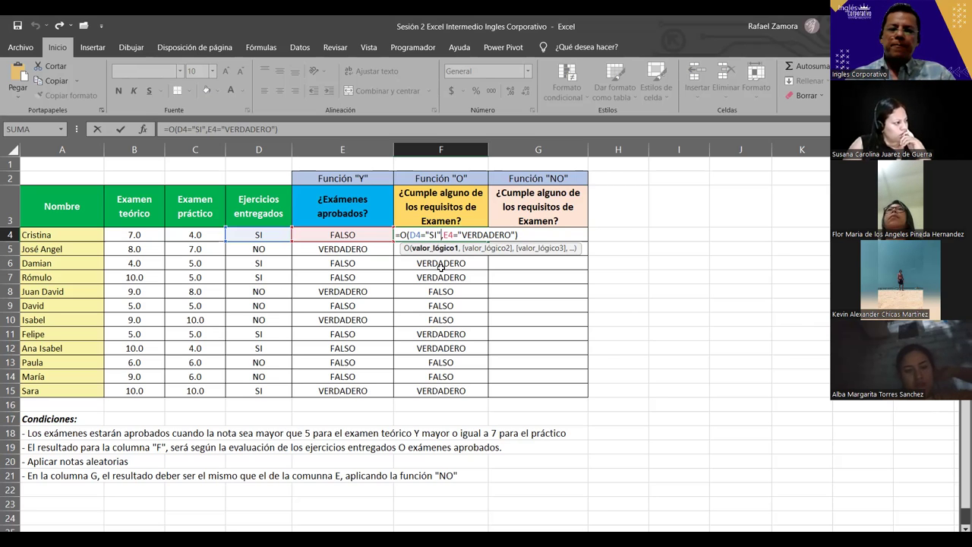
drag(410, 235, 442, 236)
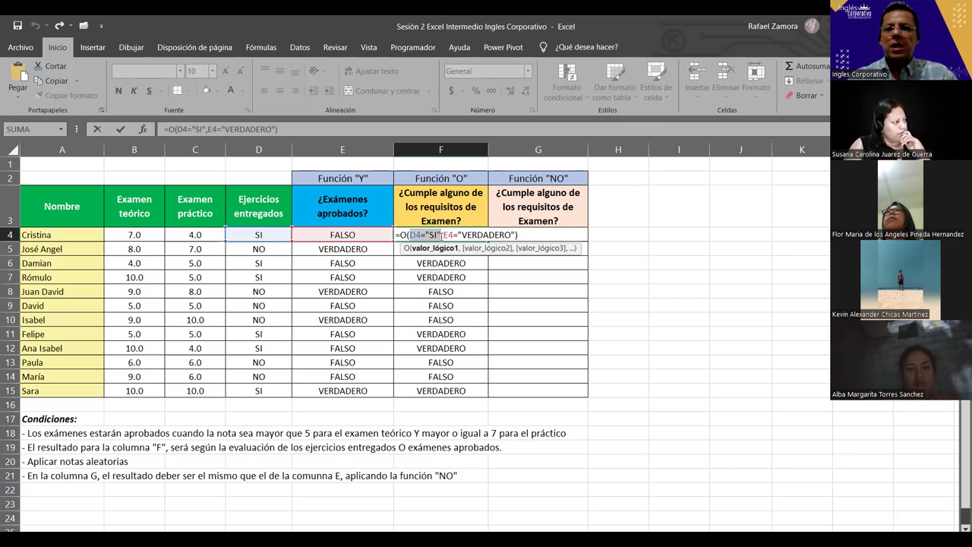
click(446, 236)
click(456, 236)
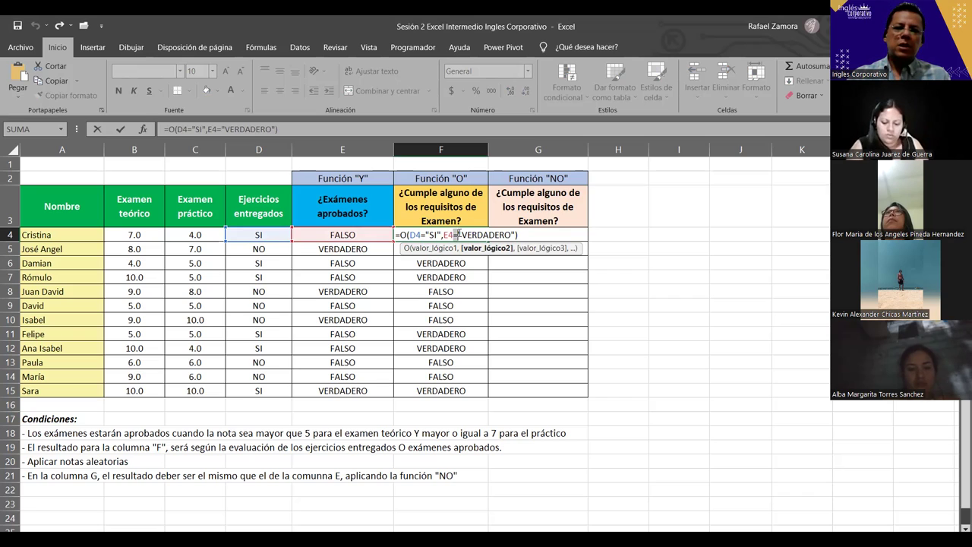
drag(461, 235, 516, 235)
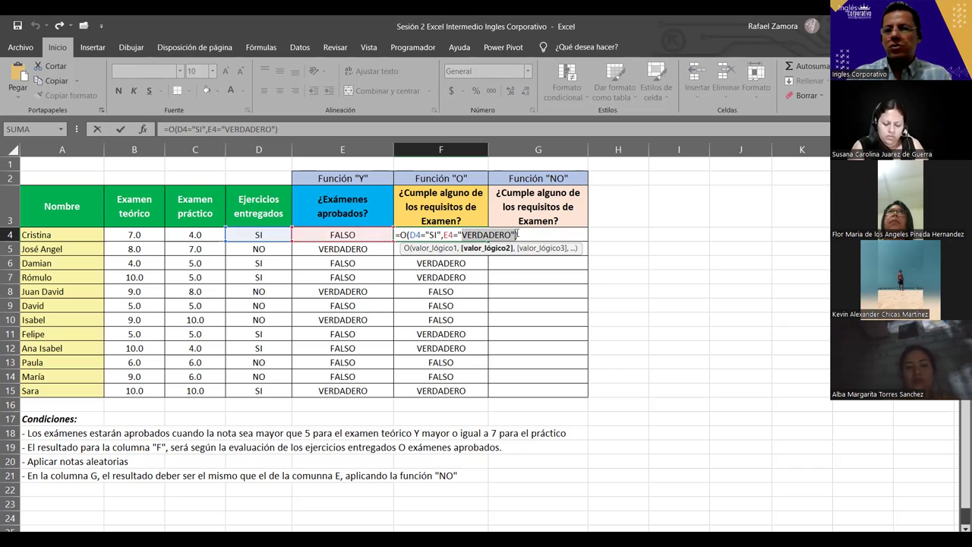
key(Return)
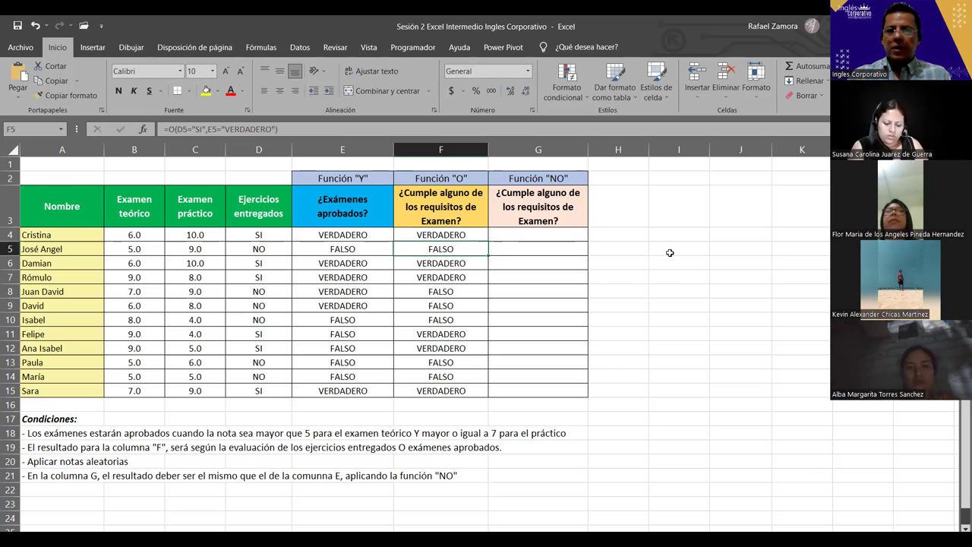
click(360, 231)
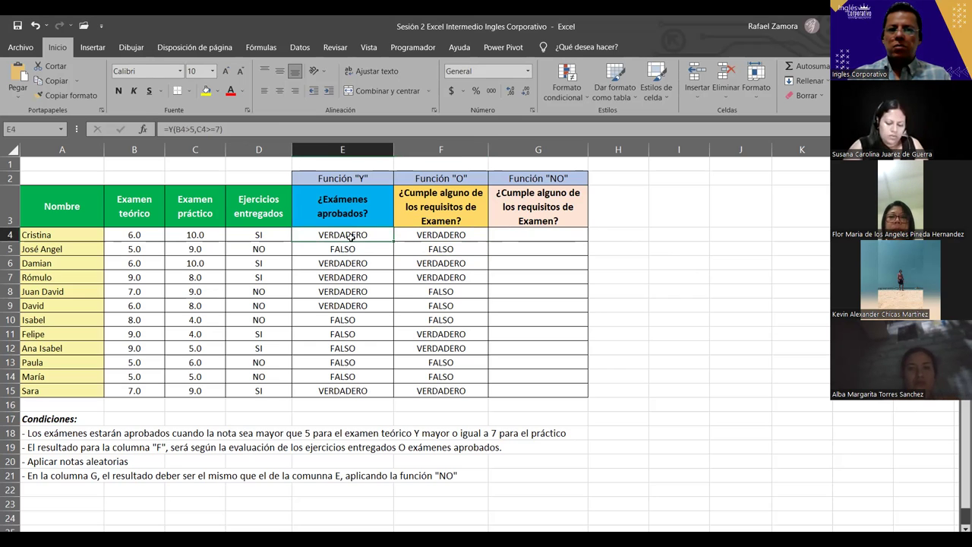
drag(351, 234, 346, 390)
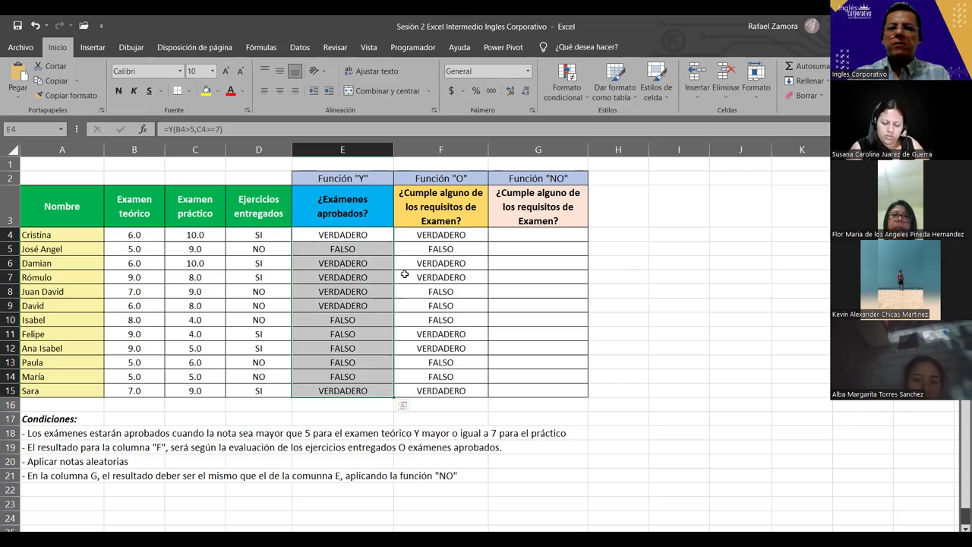
double_click(364, 234)
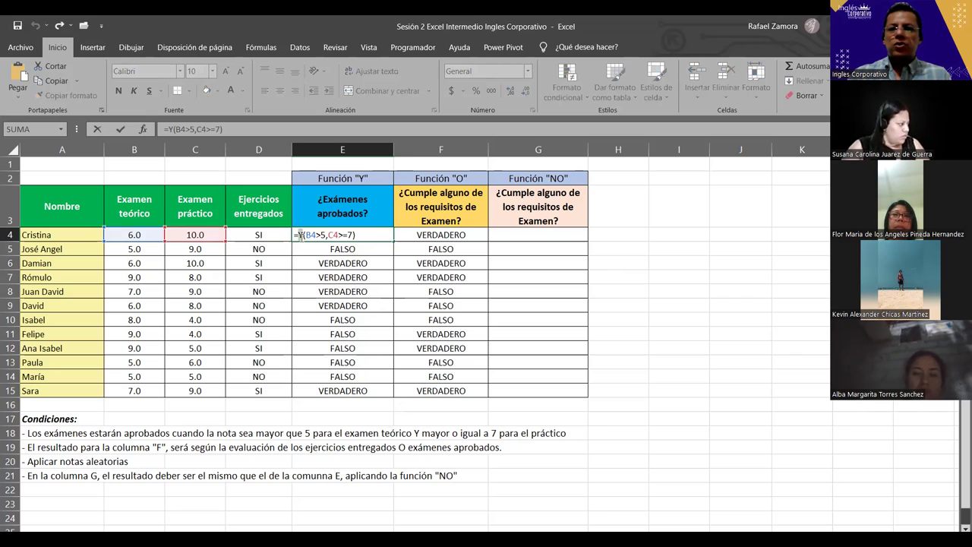
drag(304, 235, 351, 235)
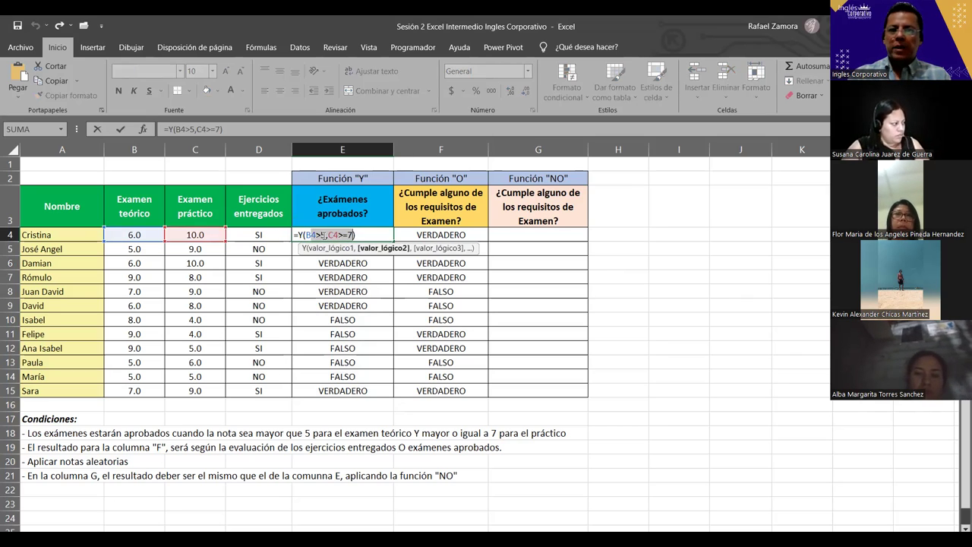
drag(305, 235, 358, 234)
click(355, 236)
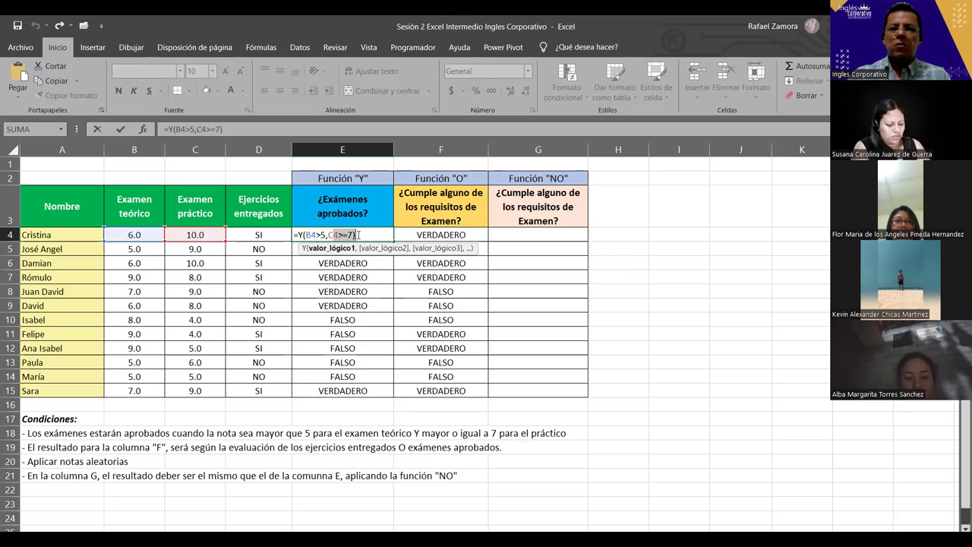
click(358, 235)
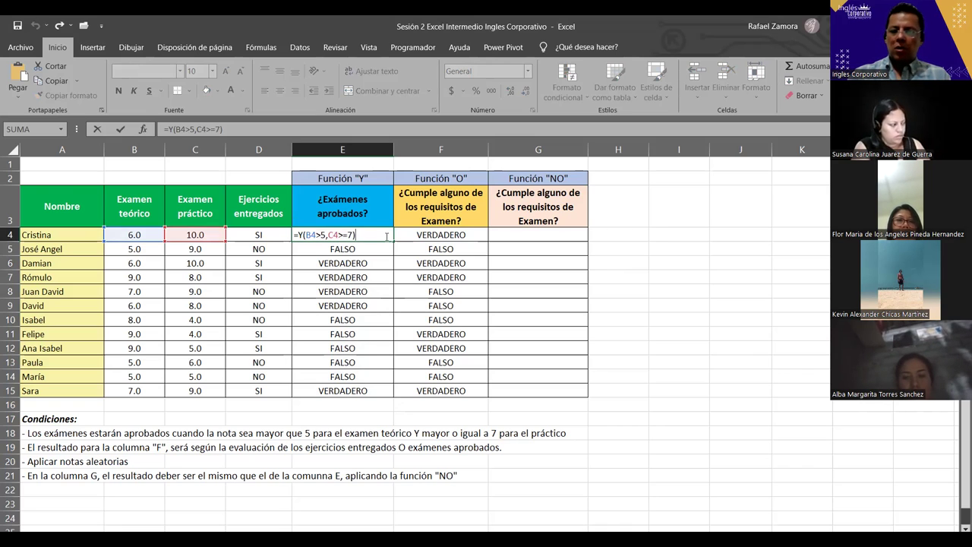
key(Return)
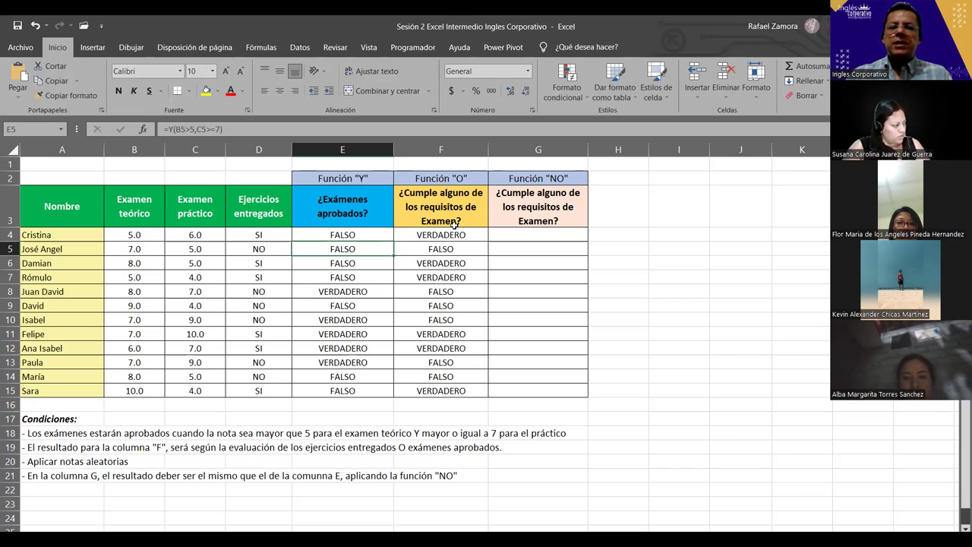
Enter =VERDADERO in cell I4 as a sample logical value.
click(694, 234)
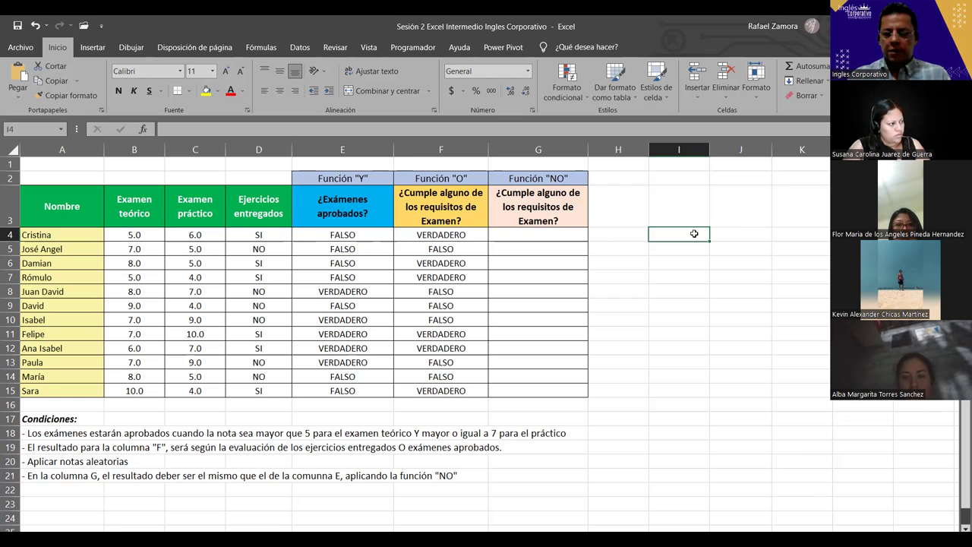
text())
key(BackSpace)
text(=)
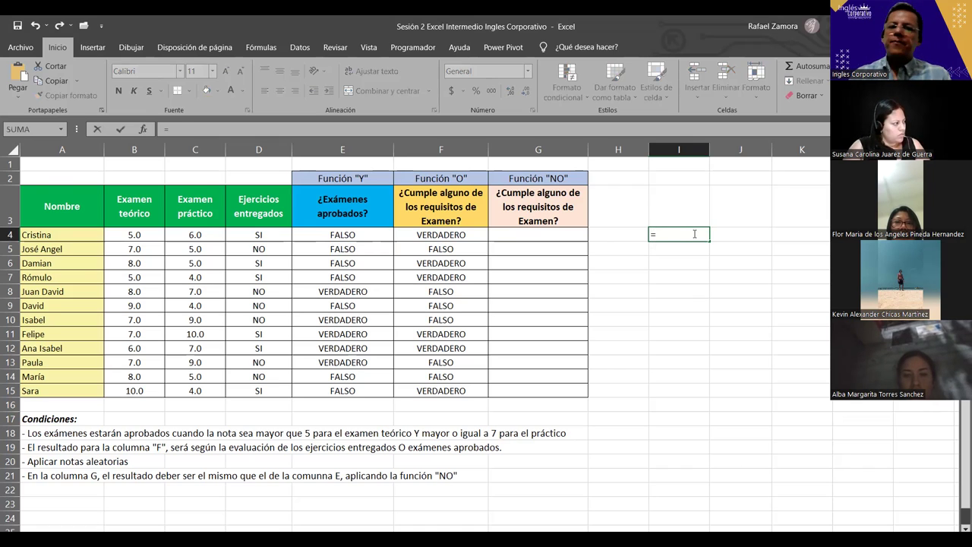
text(VERD)
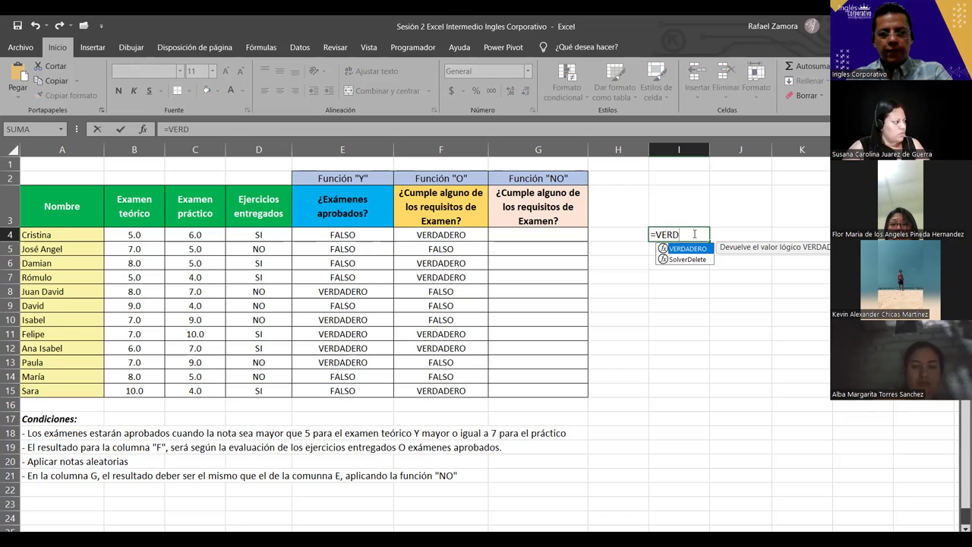
text(ADERO)
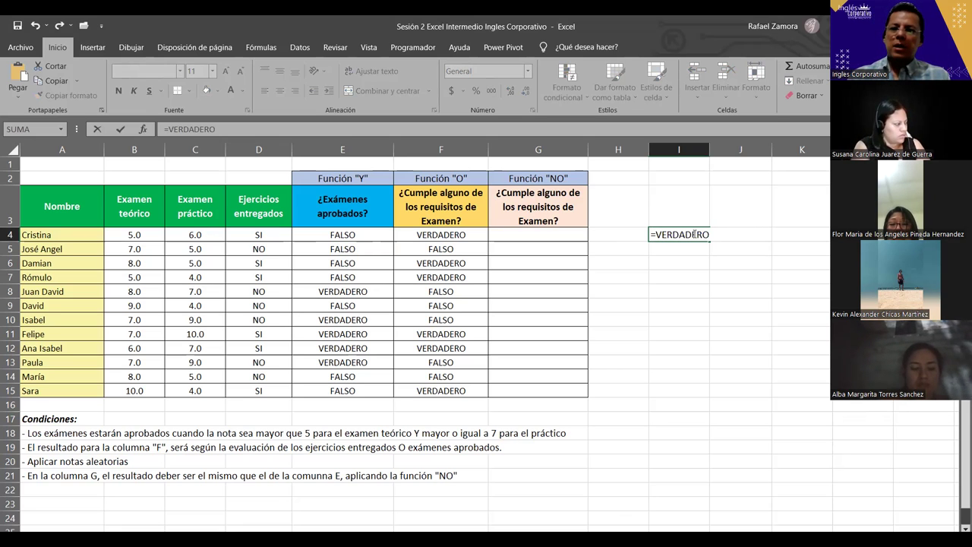
key(Return)
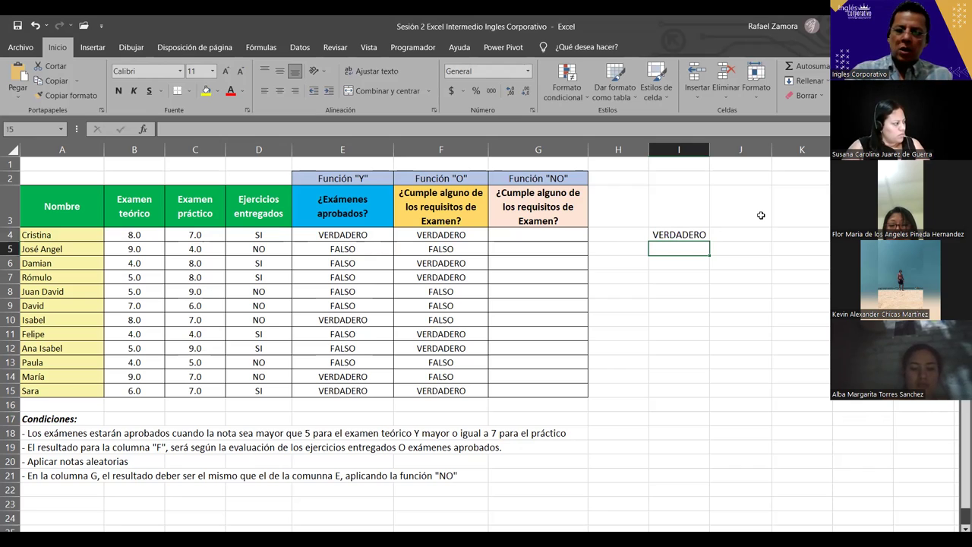
Enter =FALSO in I5, fixing the incomplete FAL entry.
text(=)
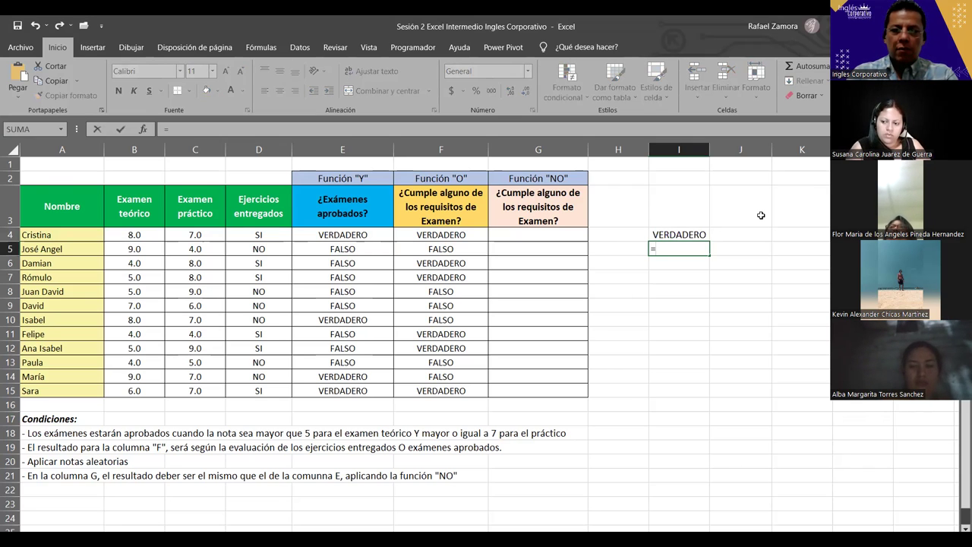
text(FAL)
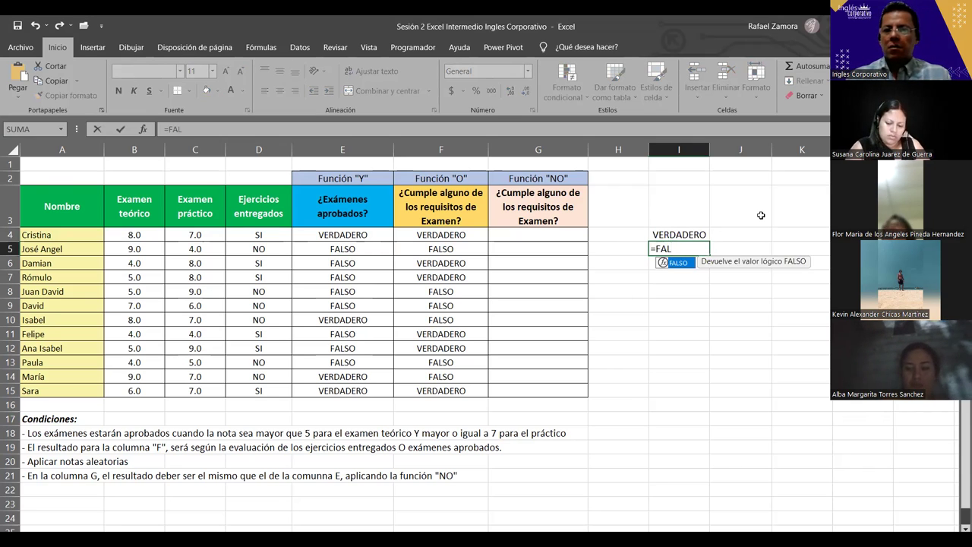
key(Return)
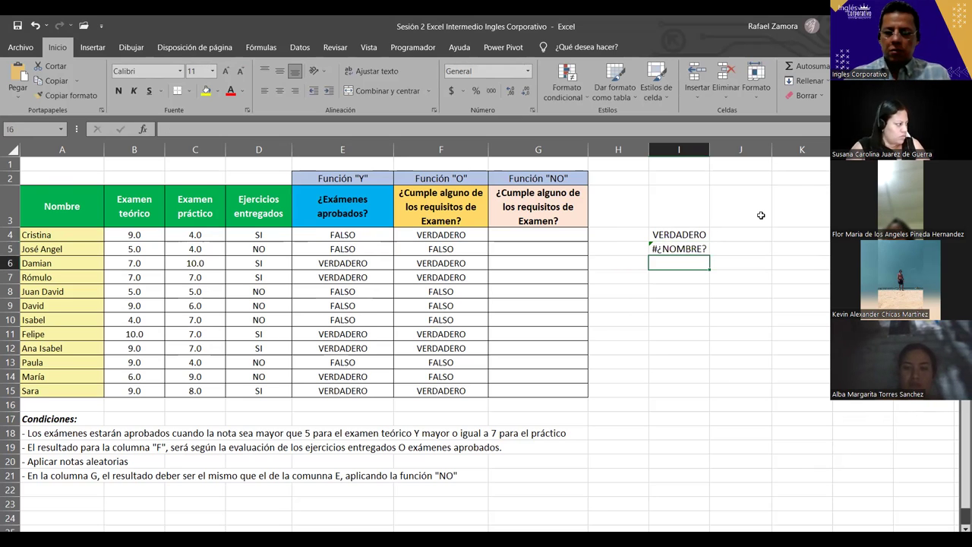
key(Up)
text(=)
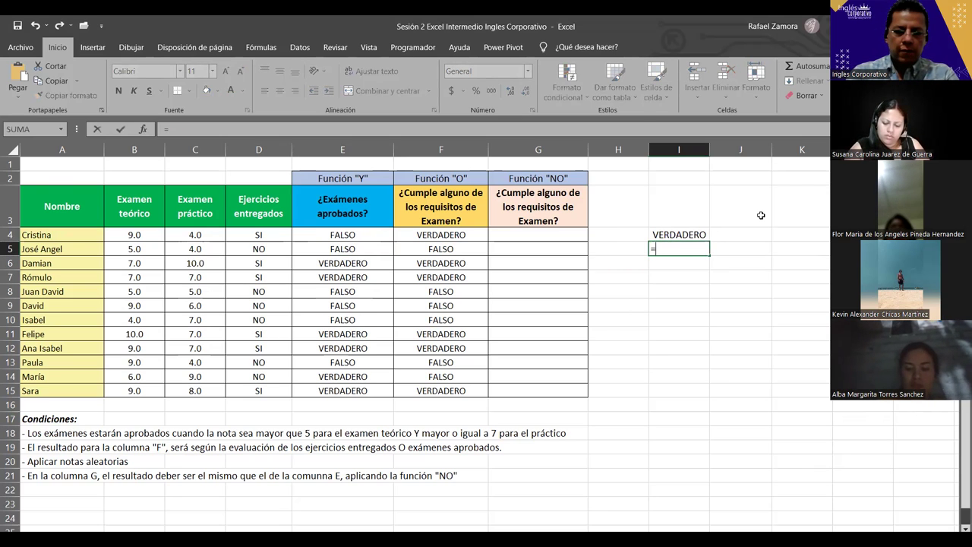
text(FAL)
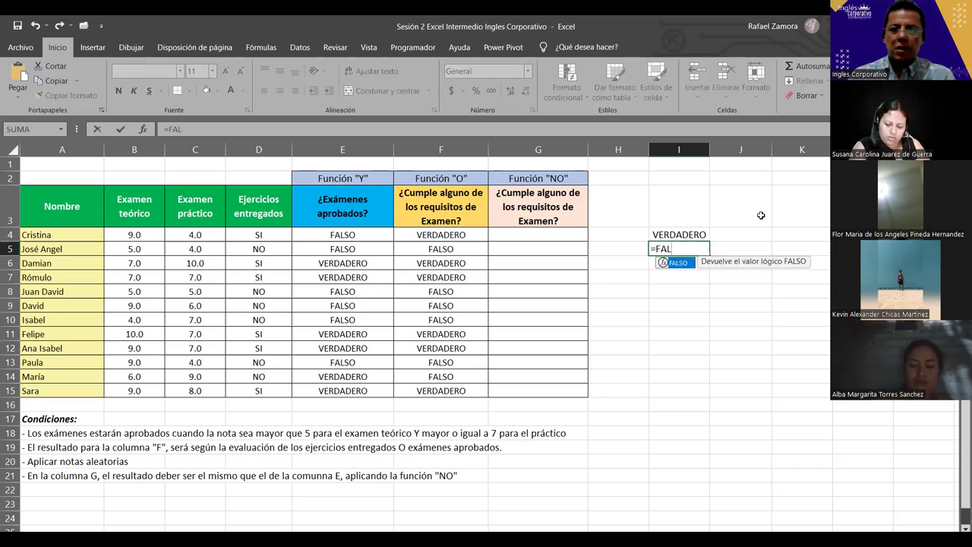
text(SO)
key(Return)
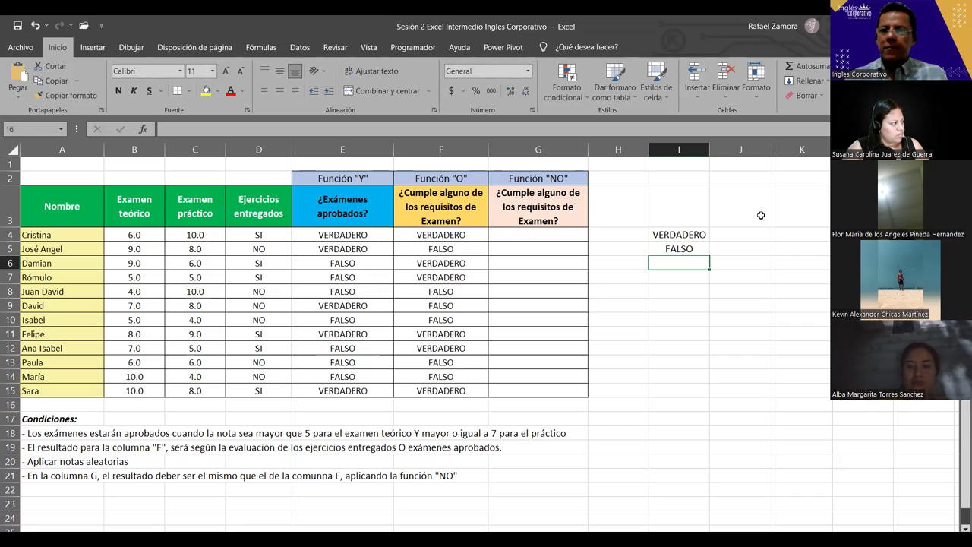
click(676, 237)
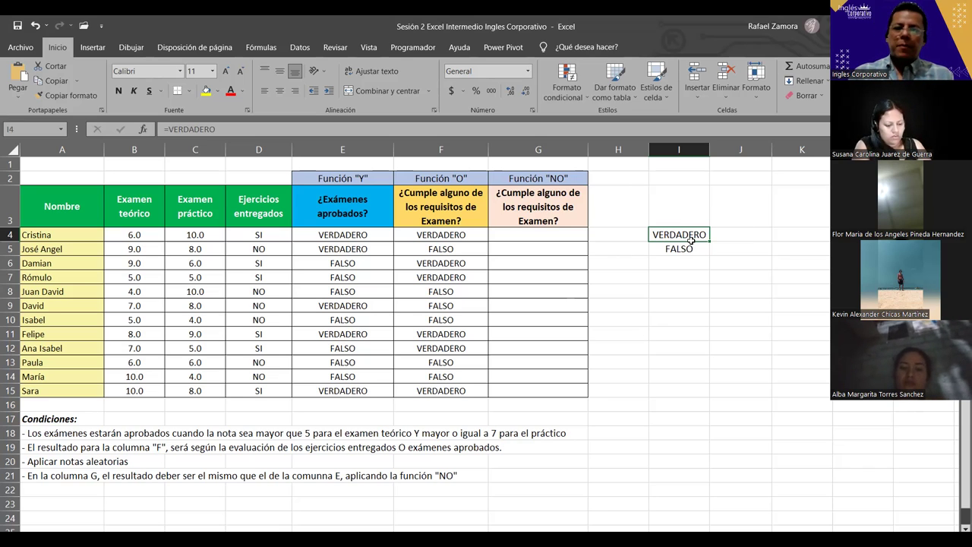
drag(688, 237, 690, 248)
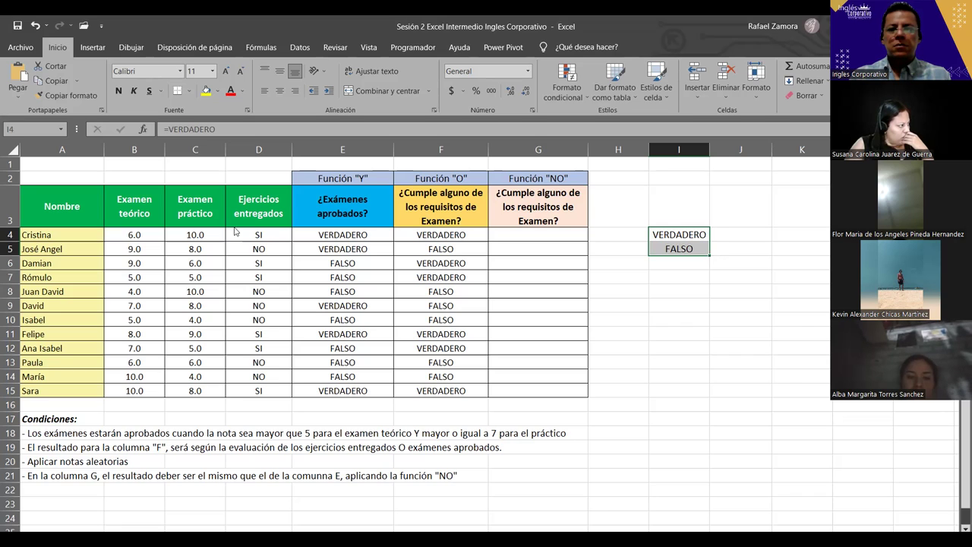
click(686, 237)
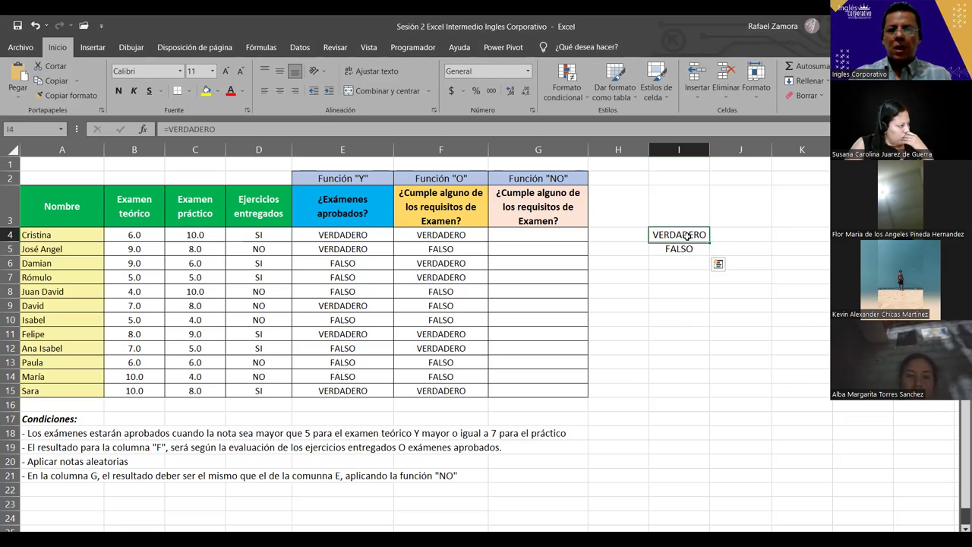
drag(686, 237, 686, 248)
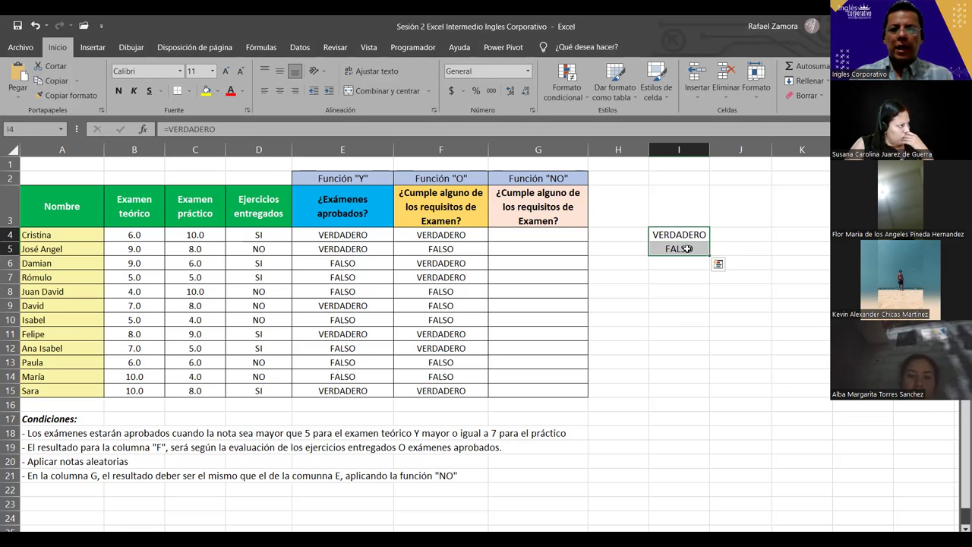
click(687, 236)
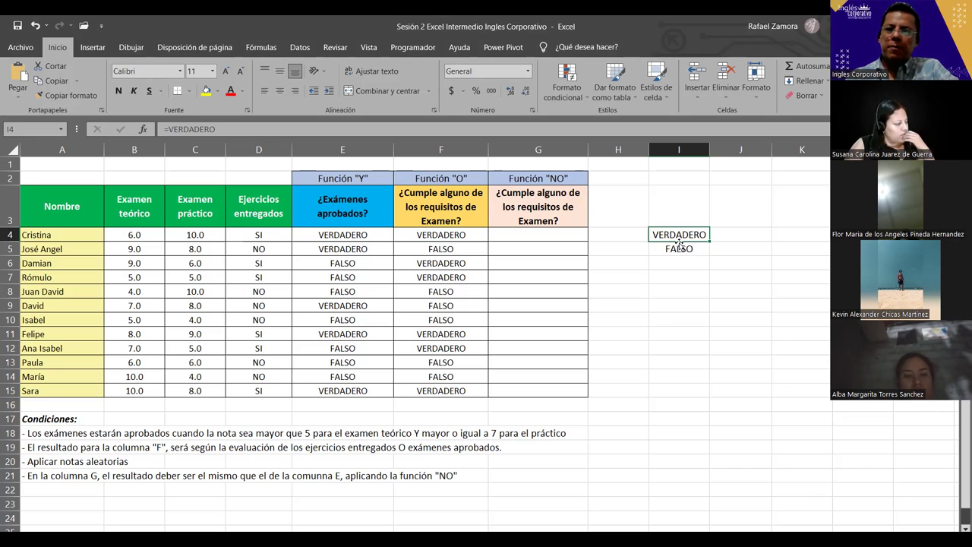
click(685, 247)
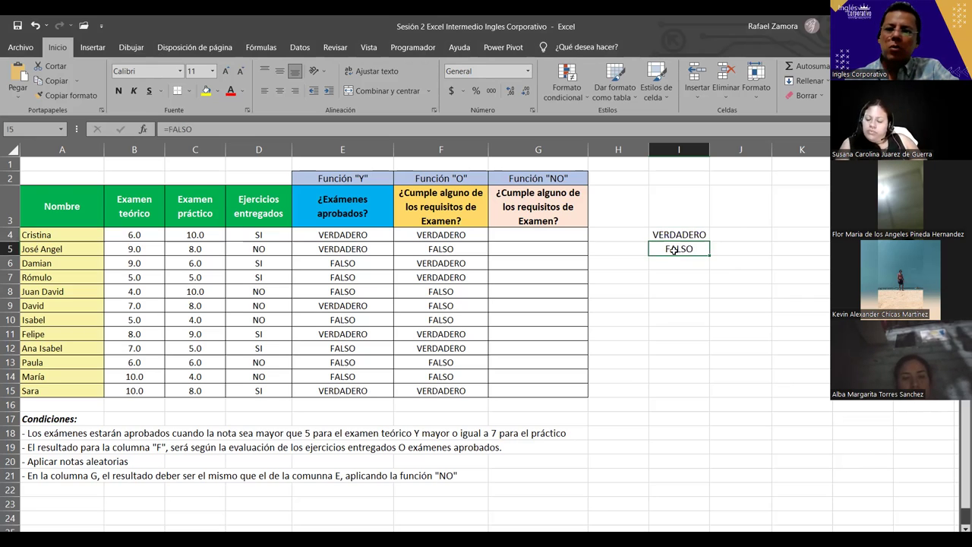
drag(379, 240, 361, 390)
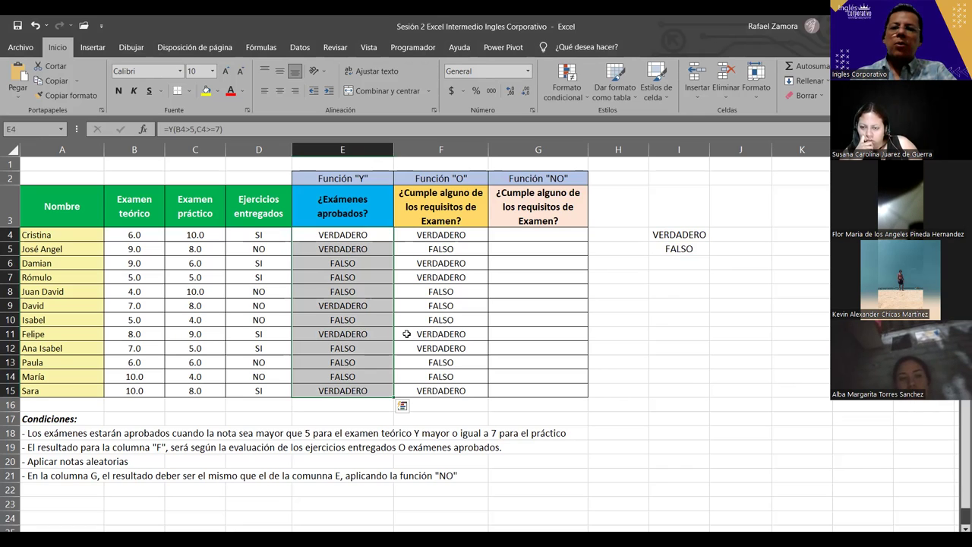
double_click(360, 237)
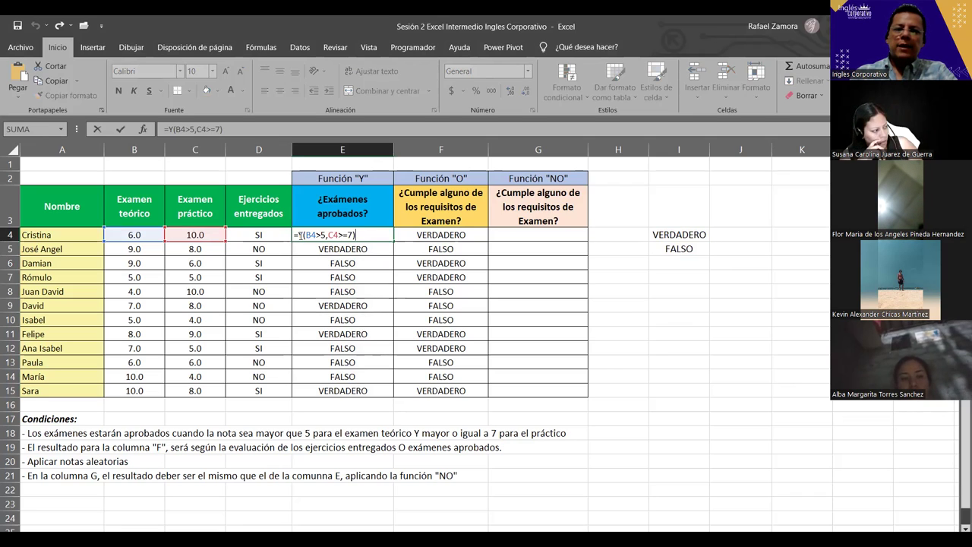
drag(306, 235, 354, 235)
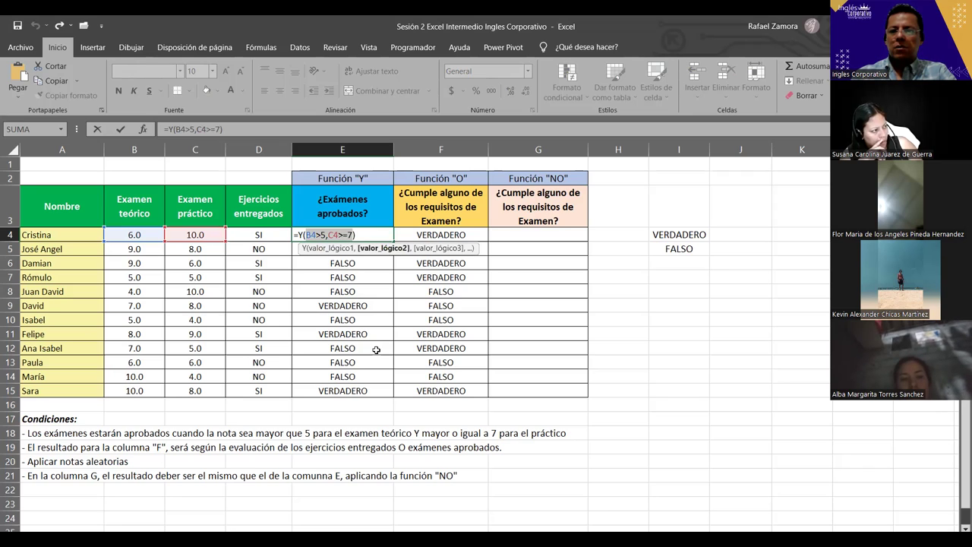
drag(307, 235, 327, 234)
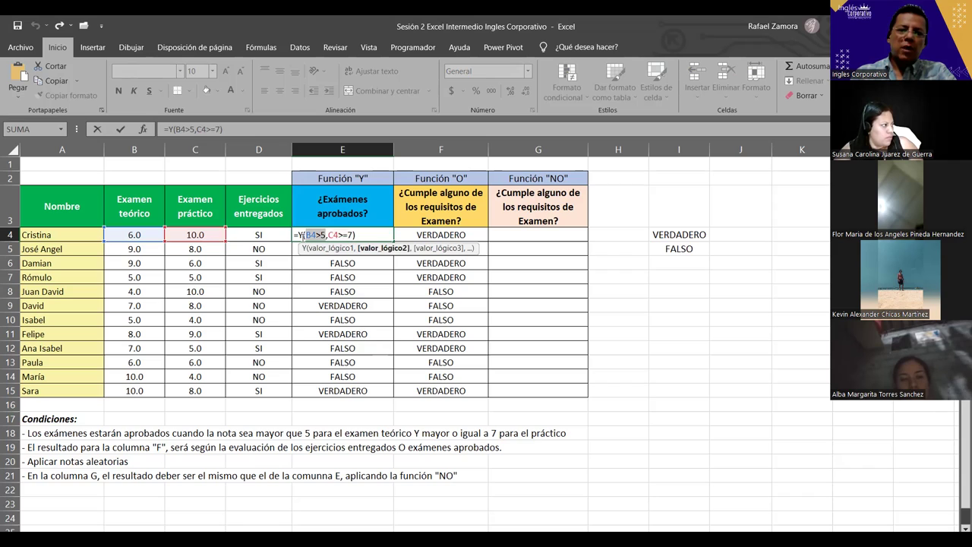
drag(307, 234, 352, 235)
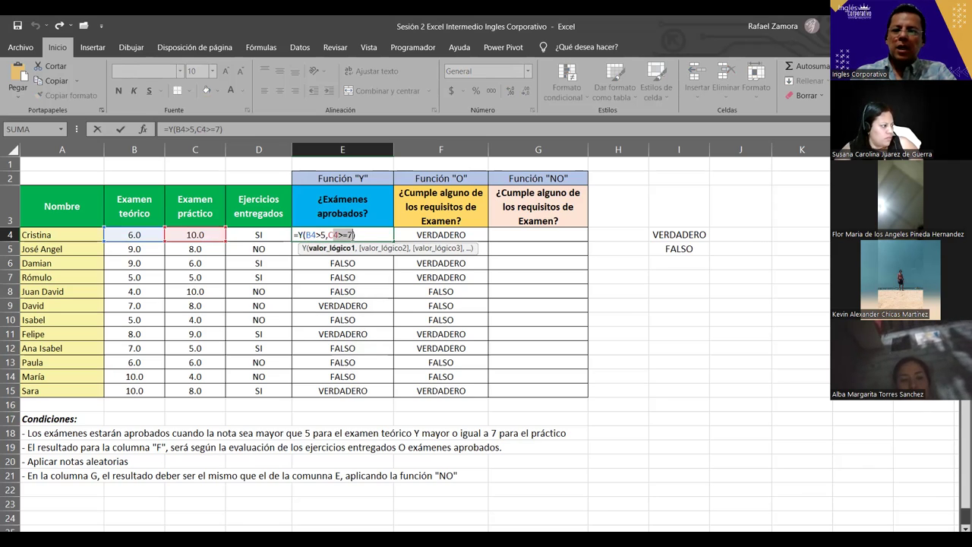
click(361, 234)
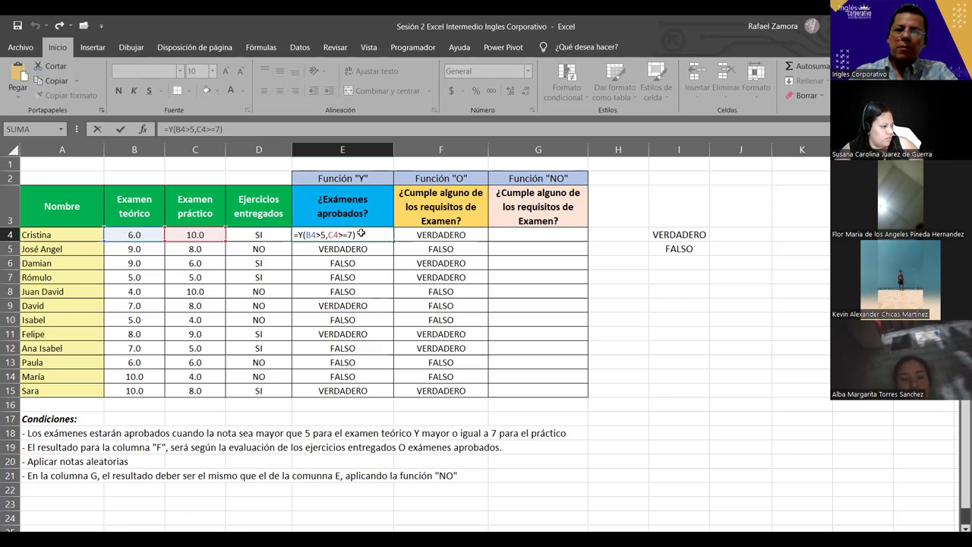
key(Return)
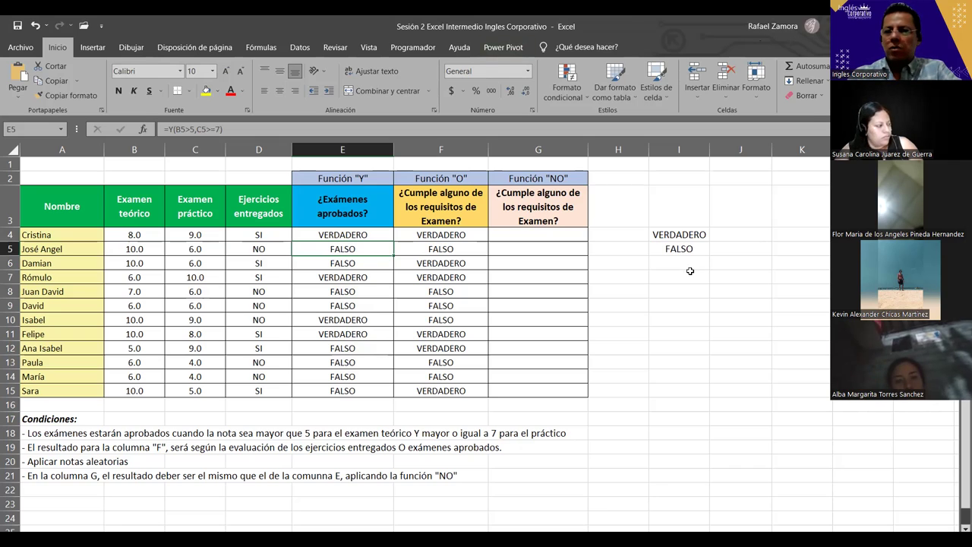
click(688, 237)
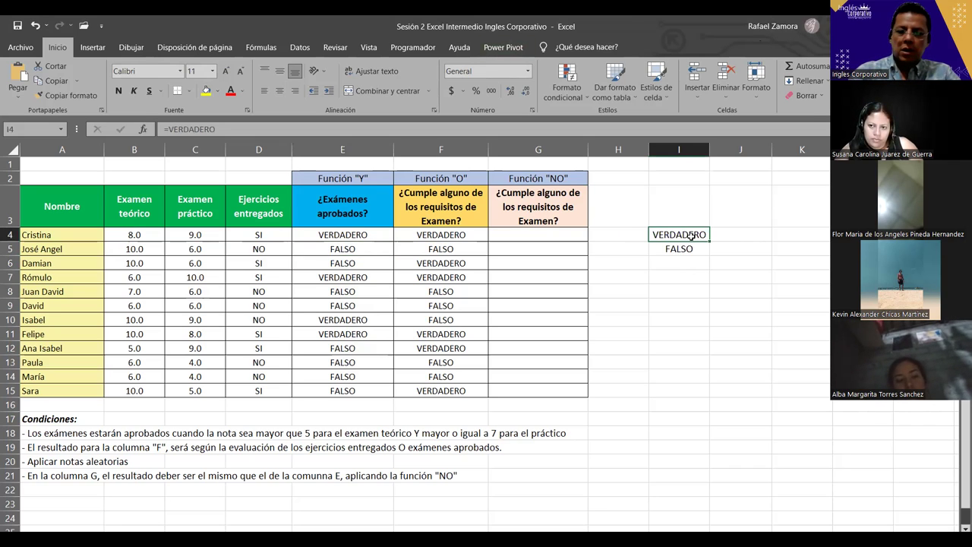
text(+)
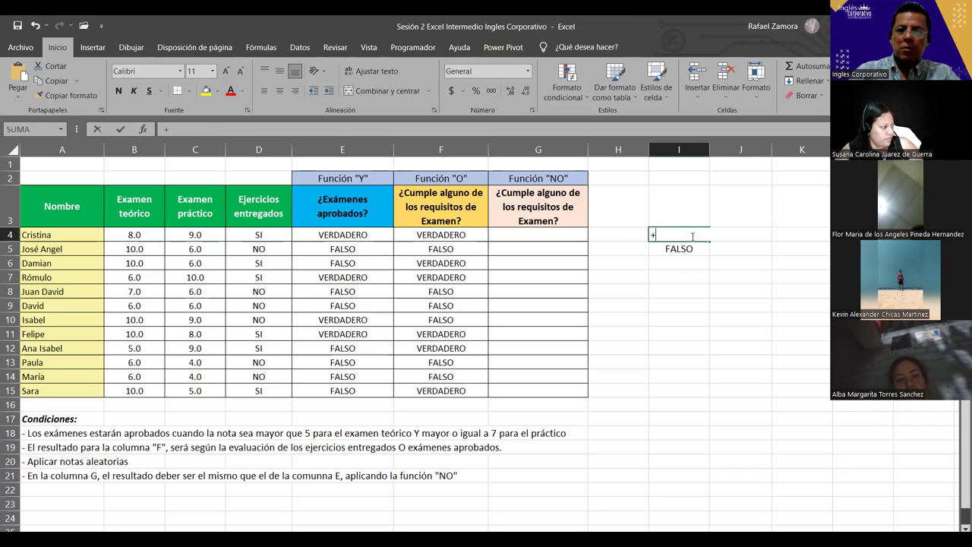
key(BackSpace)
text(=VERDD)
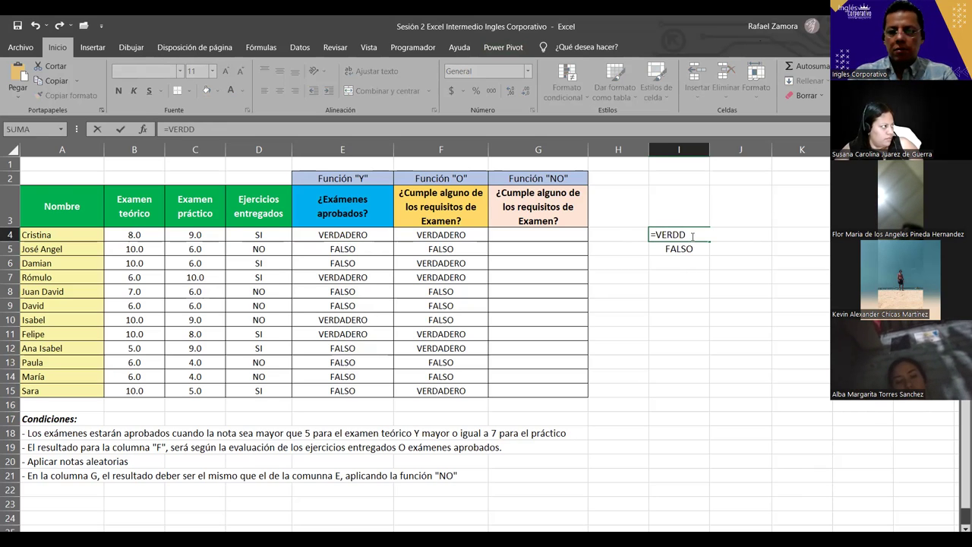
key(BackSpace)
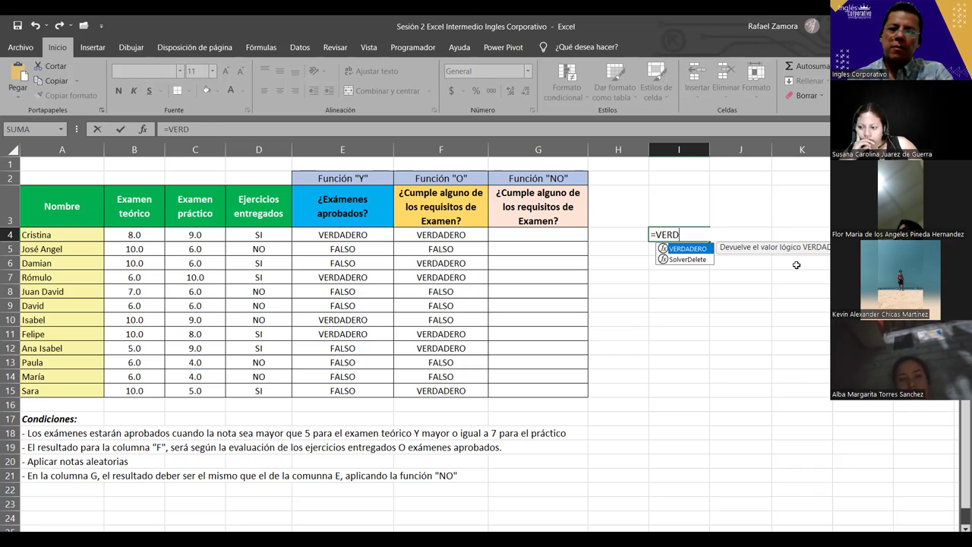
text(ADERO)
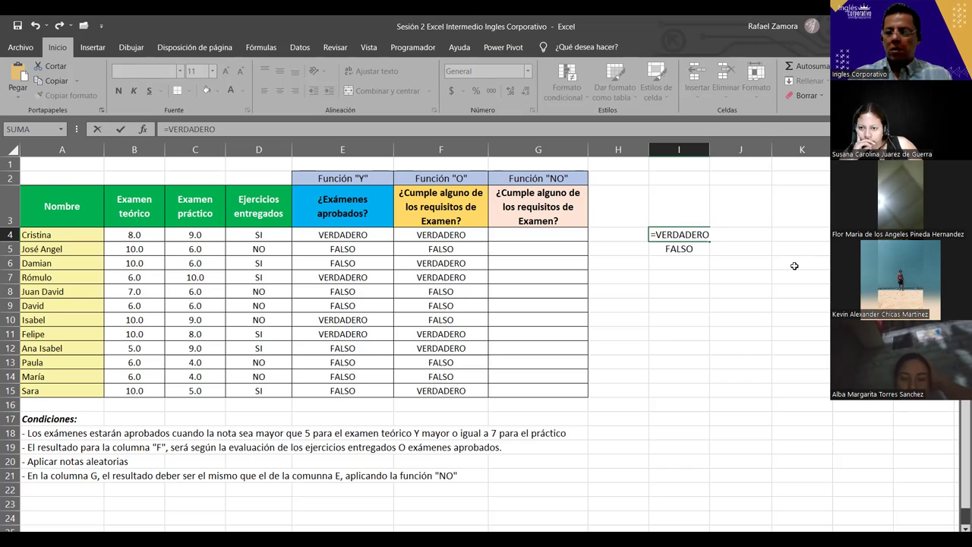
key(Return)
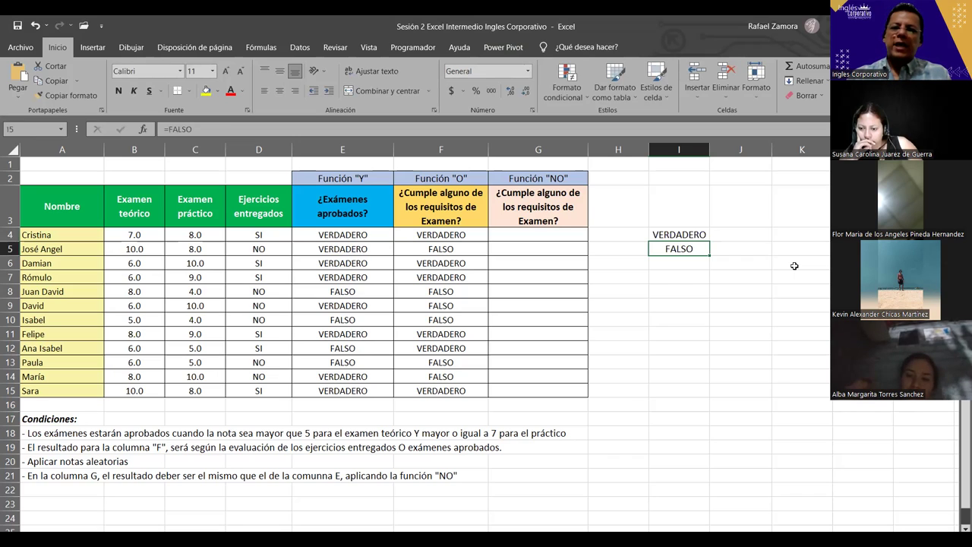
click(681, 237)
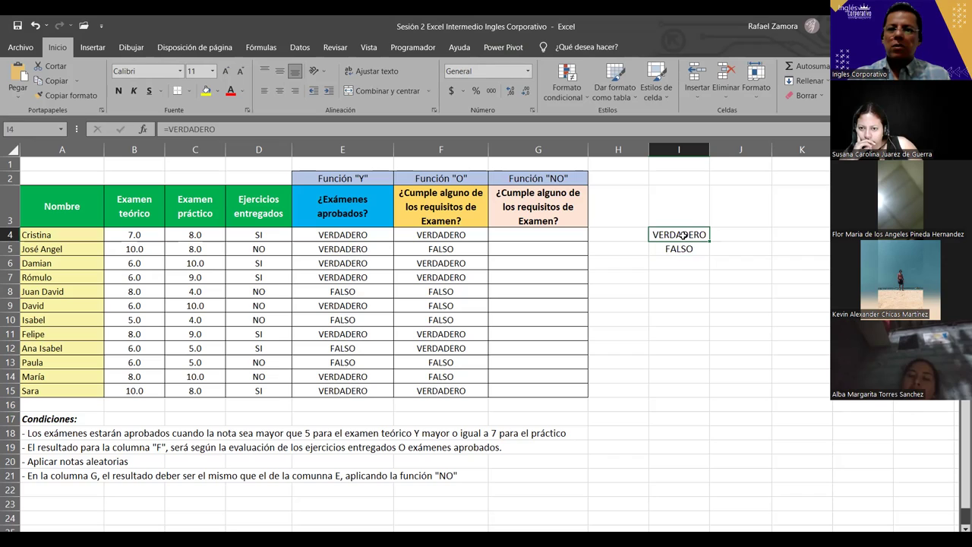
click(687, 256)
text(=)
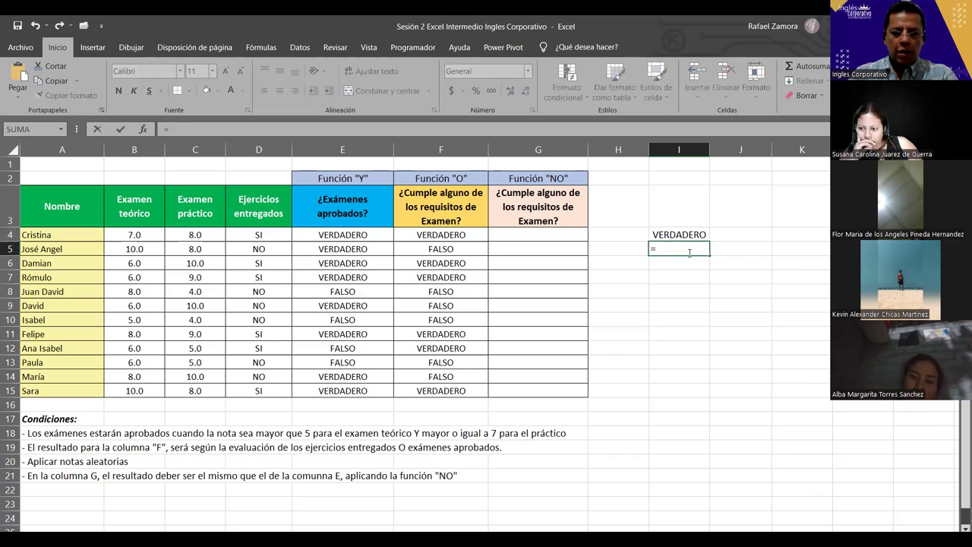
text(FAL)
key(Tab)
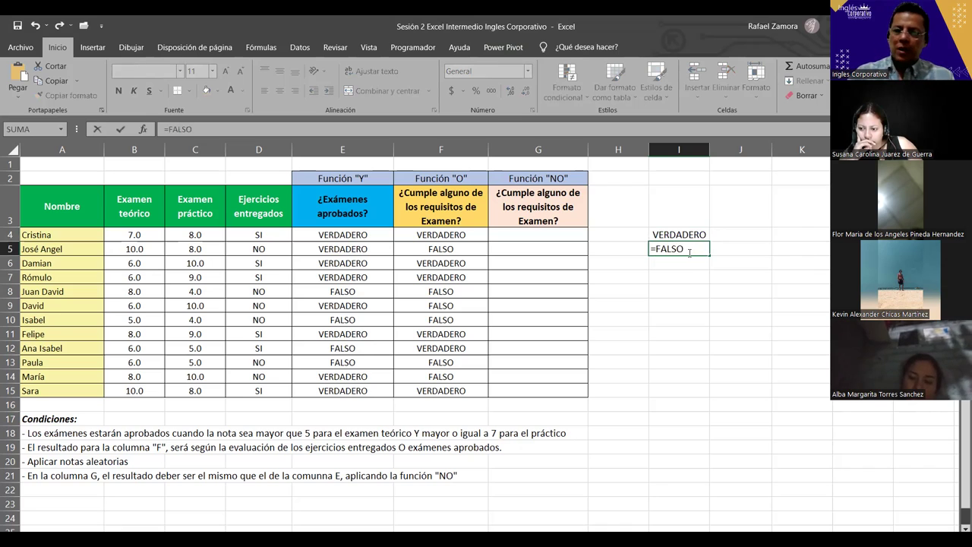
key(Return)
click(686, 247)
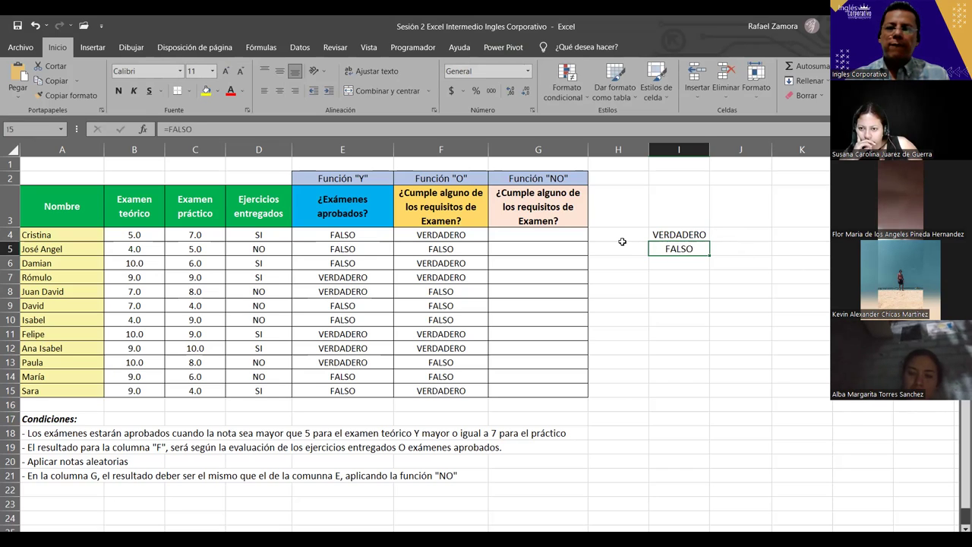
drag(682, 229, 675, 258)
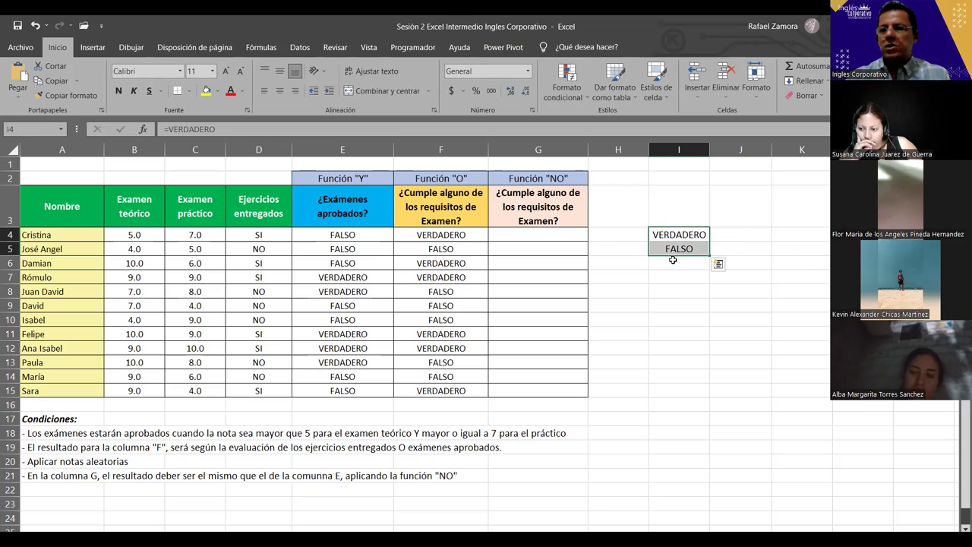
drag(369, 234, 375, 388)
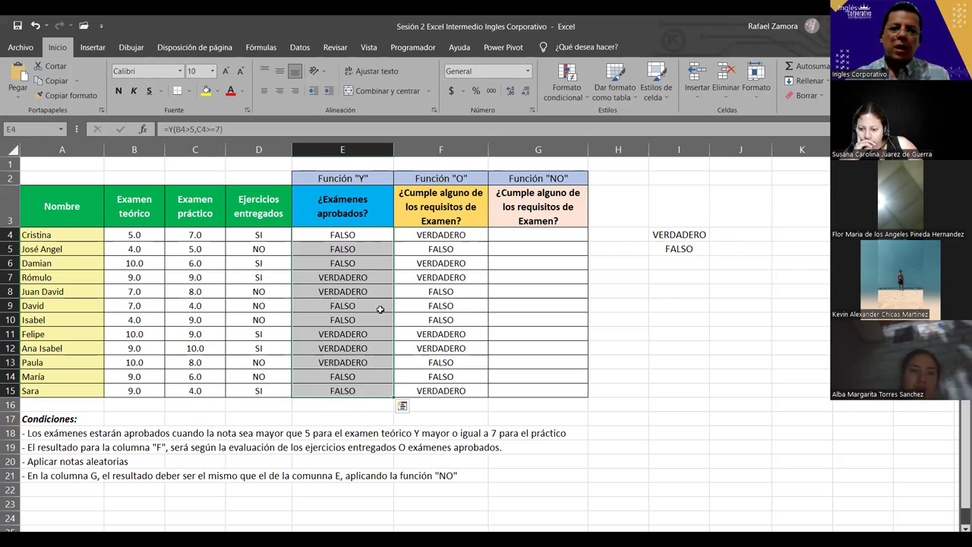
Remove the quotes around VERDADERO so F4 reads =O(D4="SI",E4=VERDADERO).
double_click(471, 236)
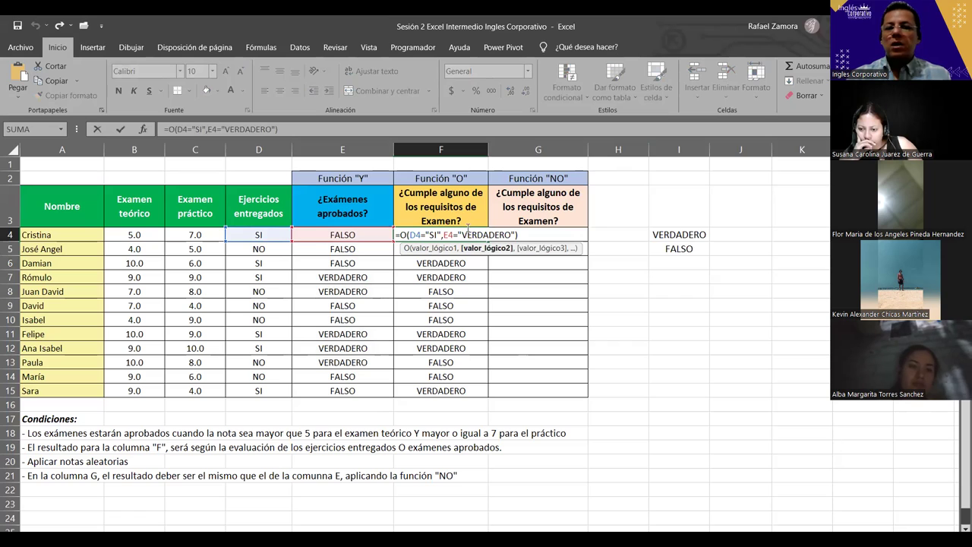
click(445, 235)
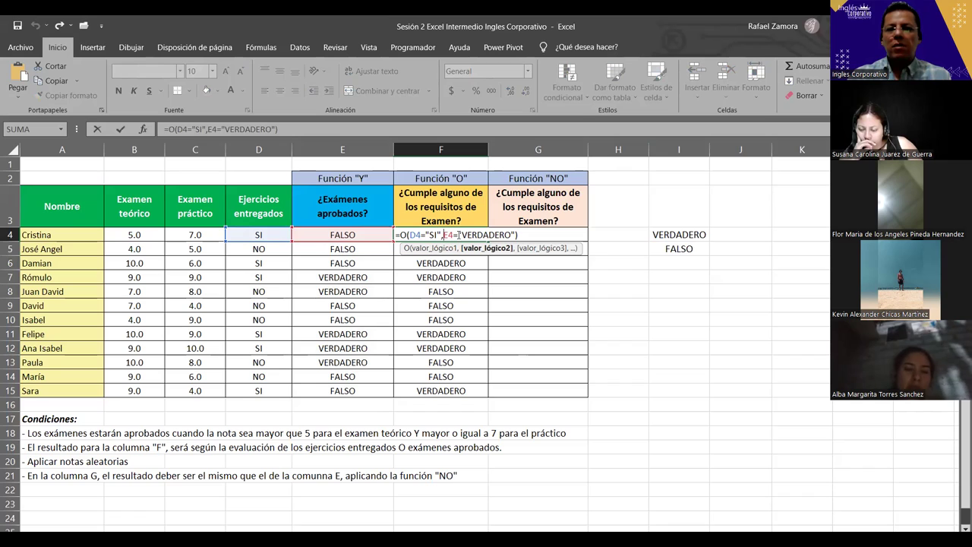
drag(461, 234, 514, 237)
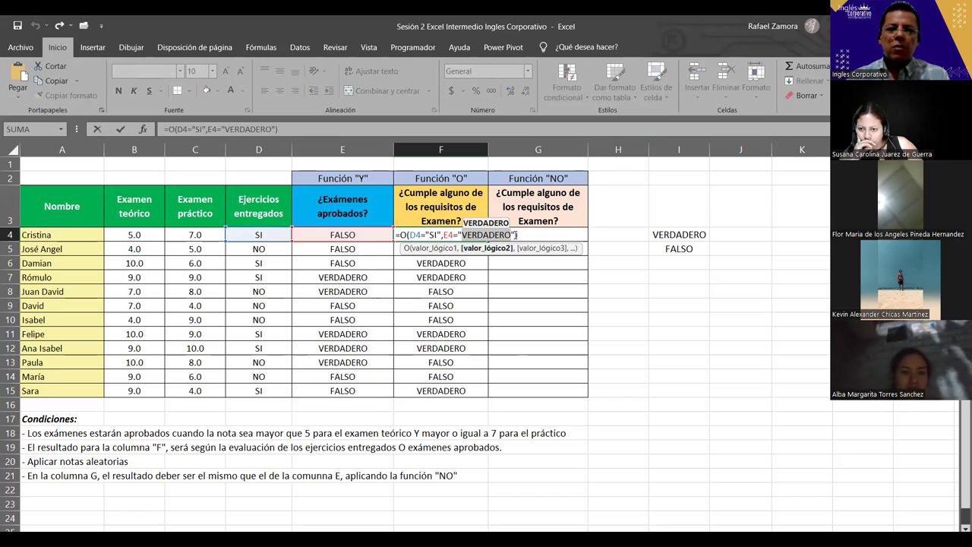
click(518, 236)
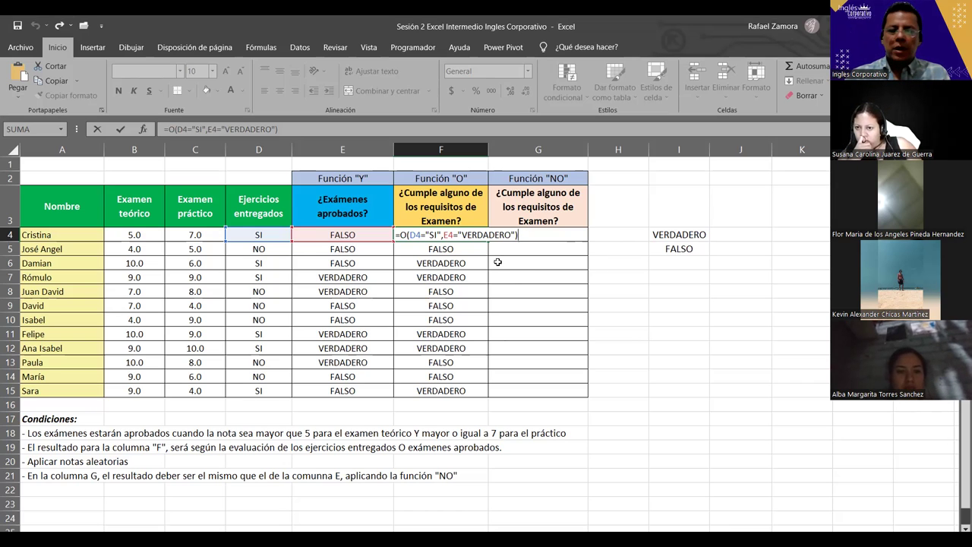
click(459, 235)
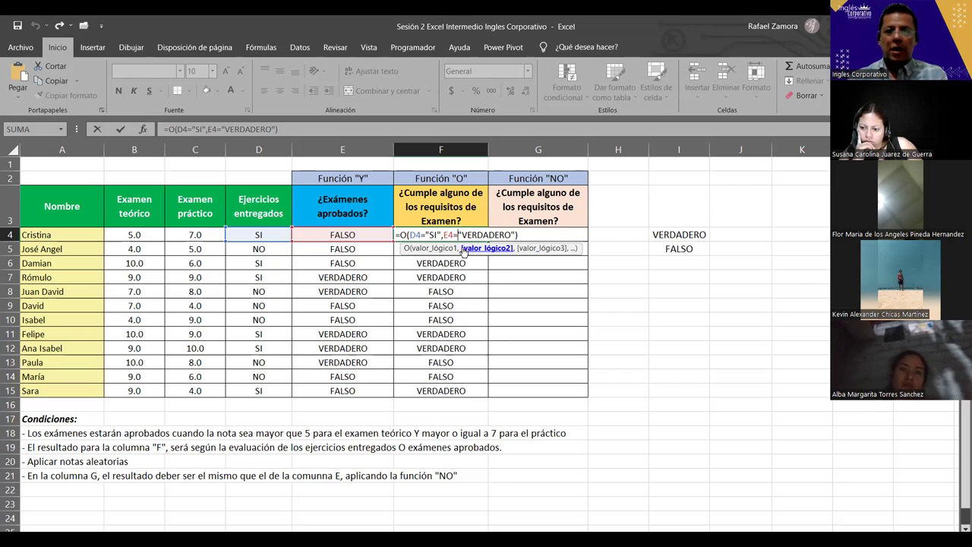
key(BackSpace)
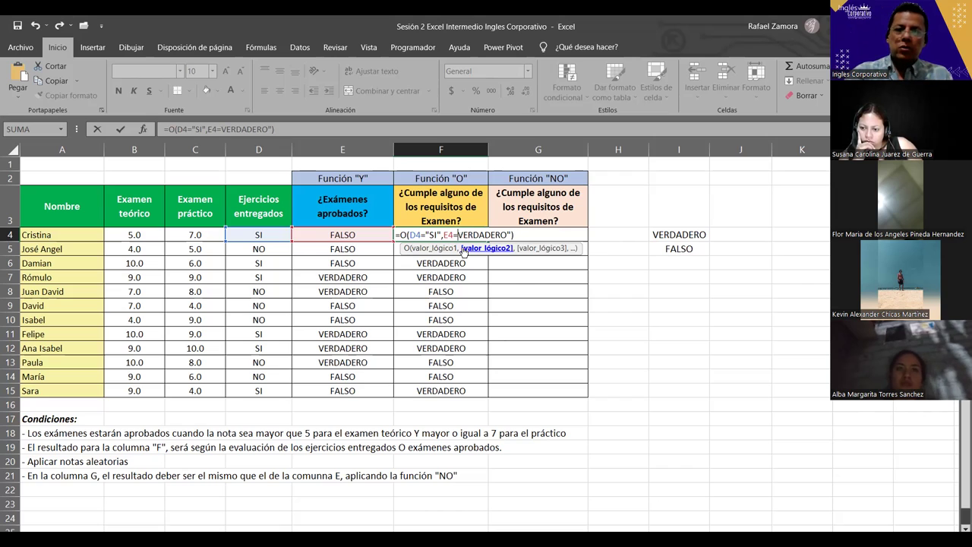
key(Right)
key(Right)
key(Right)
key(Right)
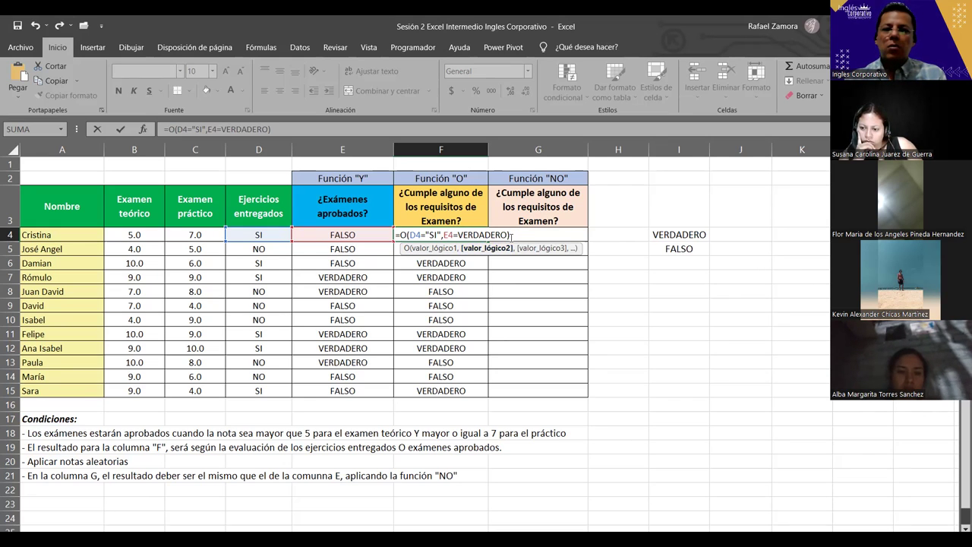
click(512, 236)
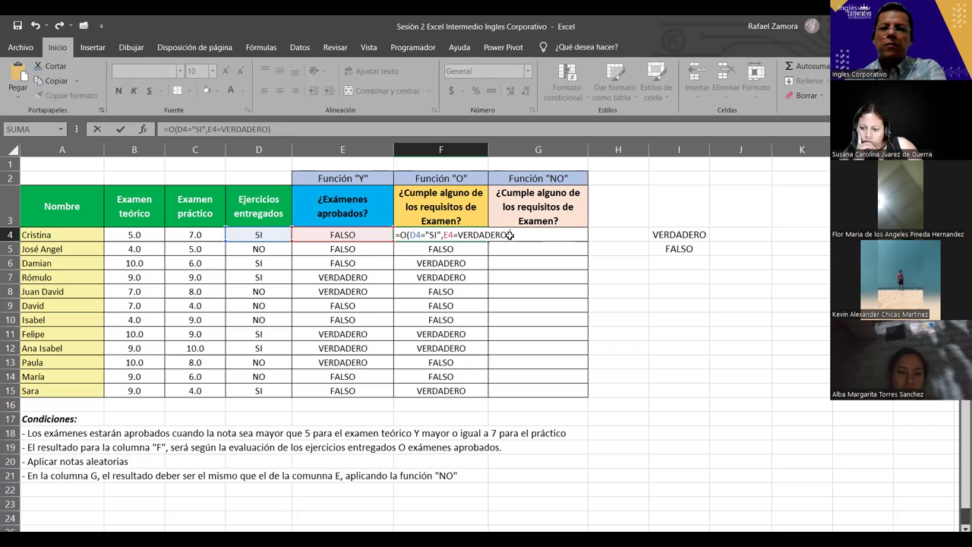
key(ctrl+Return)
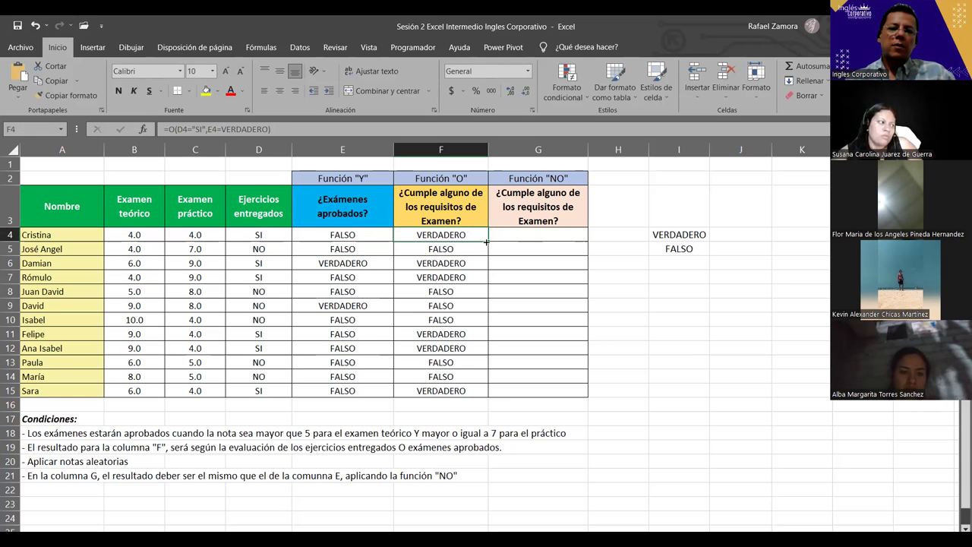
Fill the unquoted O formula down to F15 and check rows 4 and 5.
double_click(487, 241)
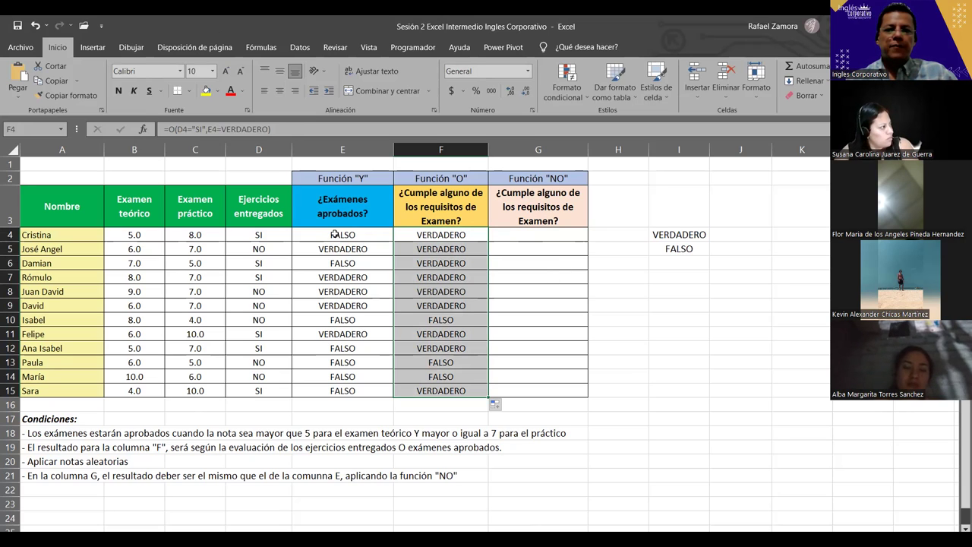
click(258, 236)
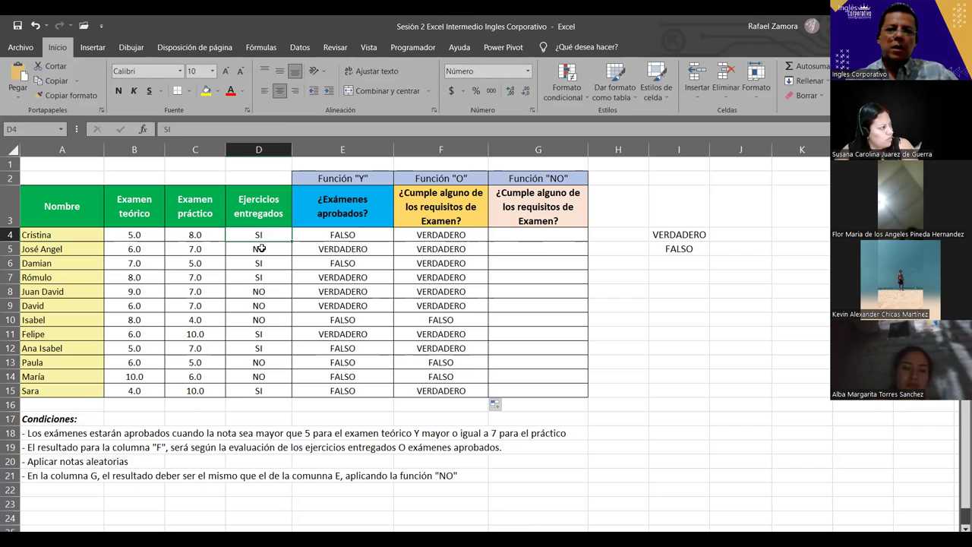
click(261, 247)
click(346, 249)
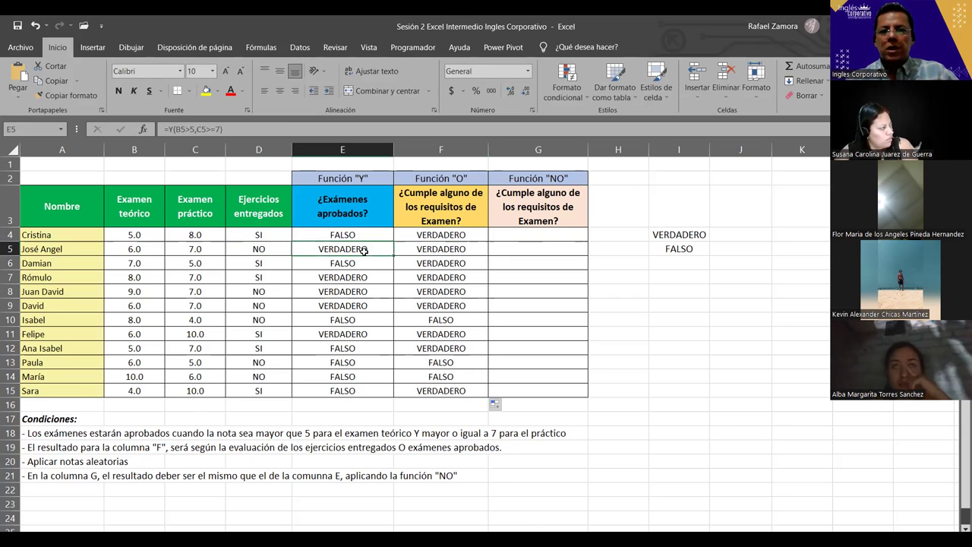
click(464, 248)
Check the O results for rows 6 to 9, then return to F4's formula.
click(258, 263)
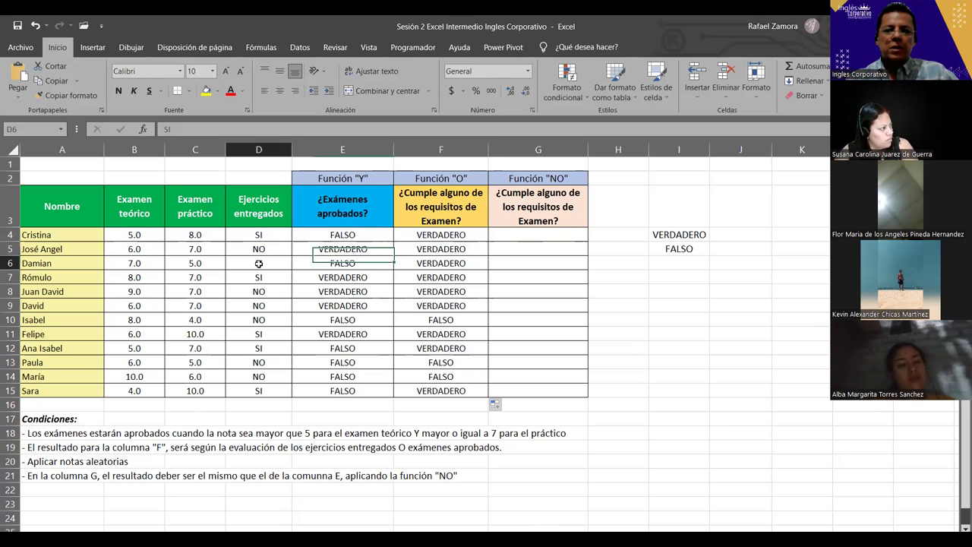
click(474, 262)
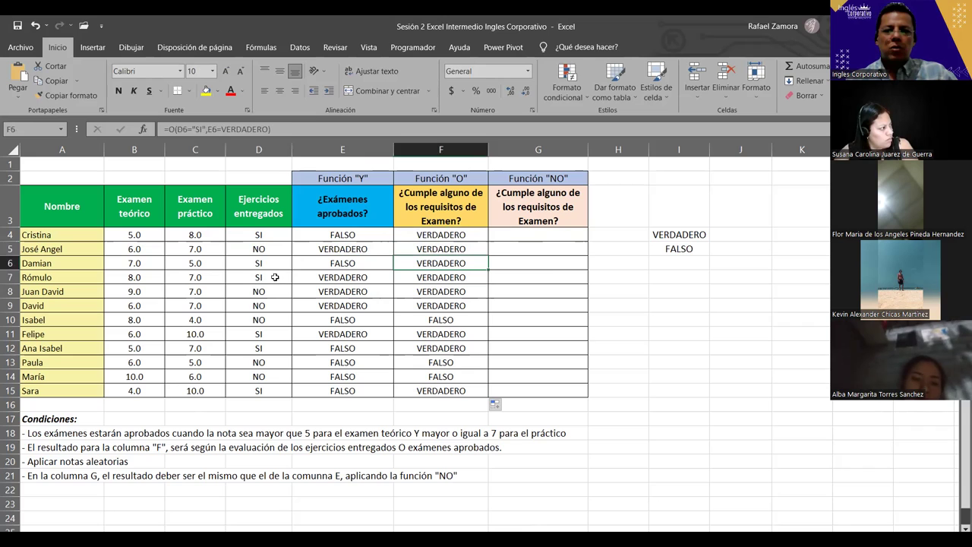
click(275, 277)
click(447, 278)
click(261, 291)
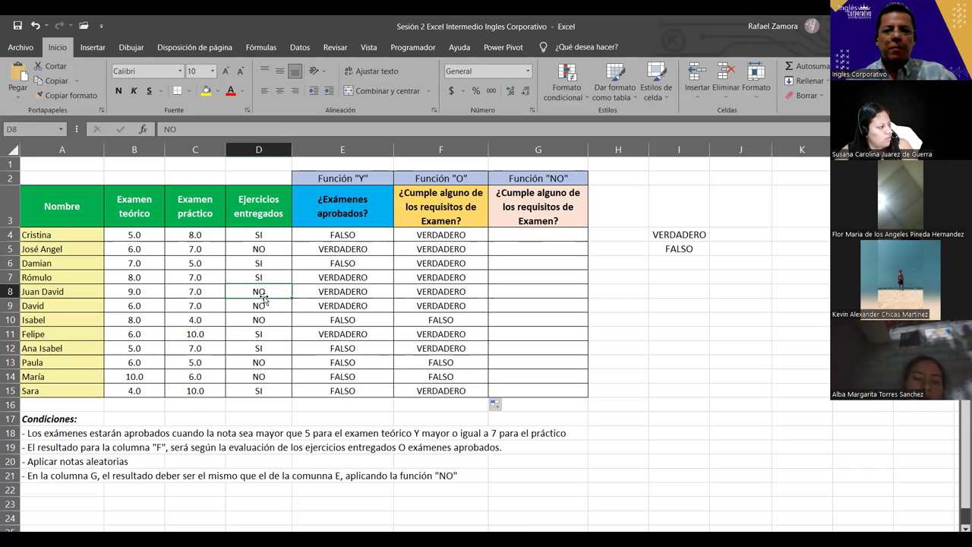
click(443, 302)
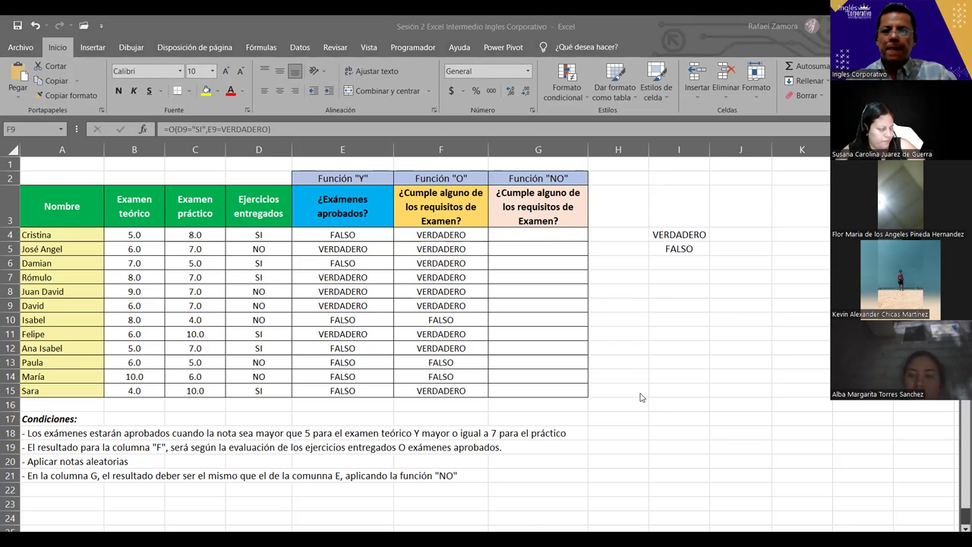
click(455, 306)
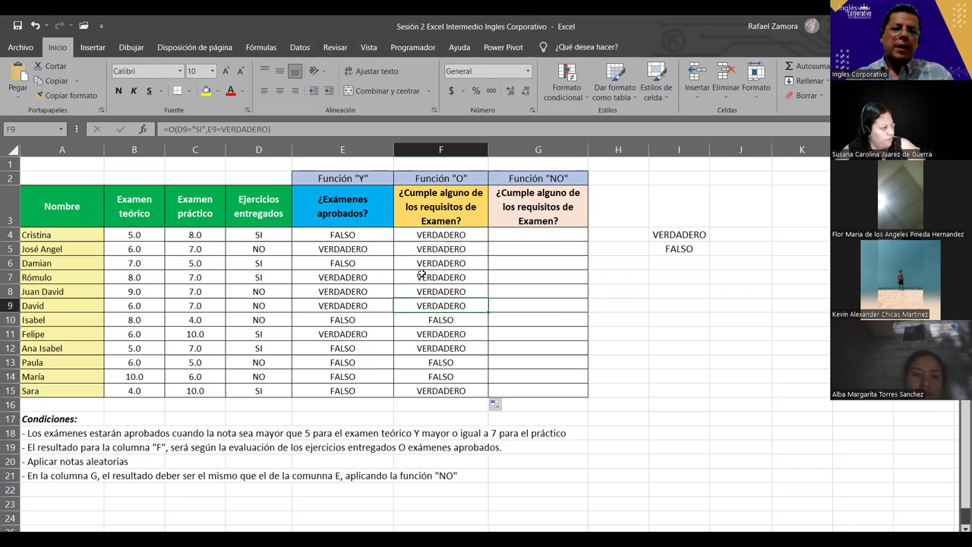
click(452, 234)
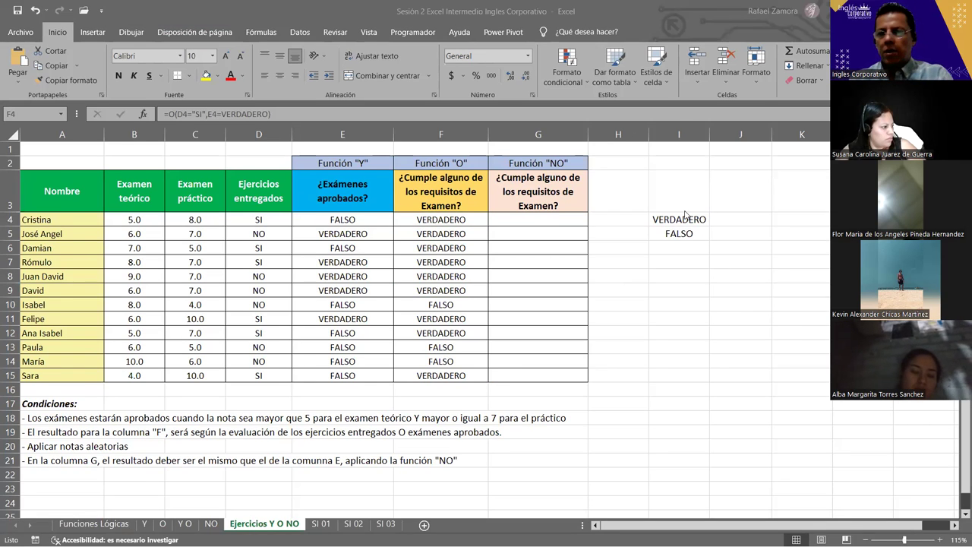
Clear the leftover VERDADERO and FALSO helper values from I3:I9.
drag(683, 203, 698, 291)
key(Delete)
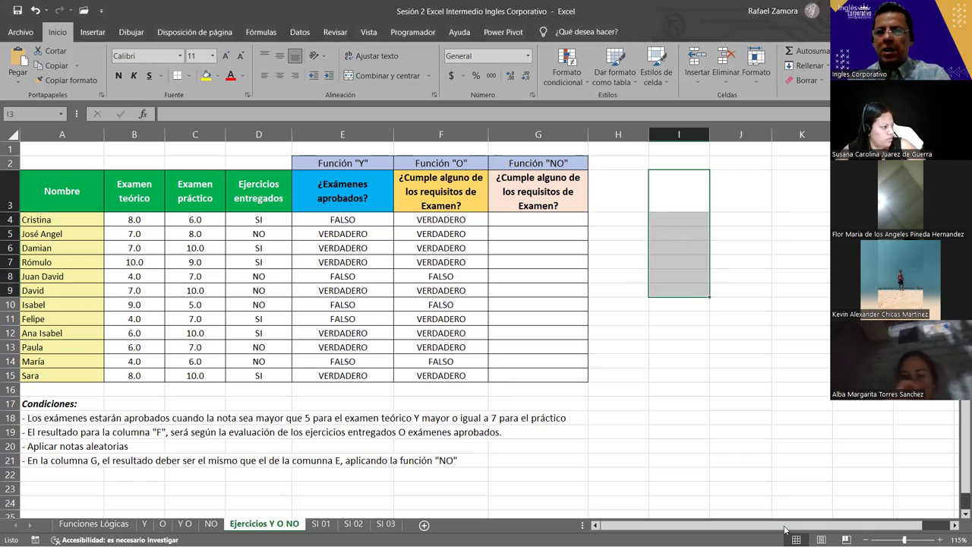
click(538, 222)
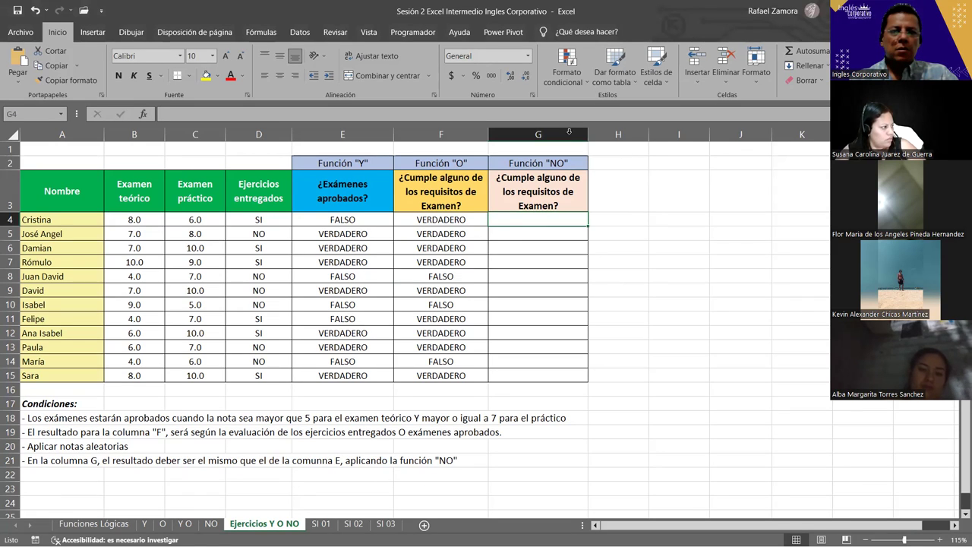
Compare the Y results in E4:E15 with empty cell G4, where the NO formula will go.
click(353, 223)
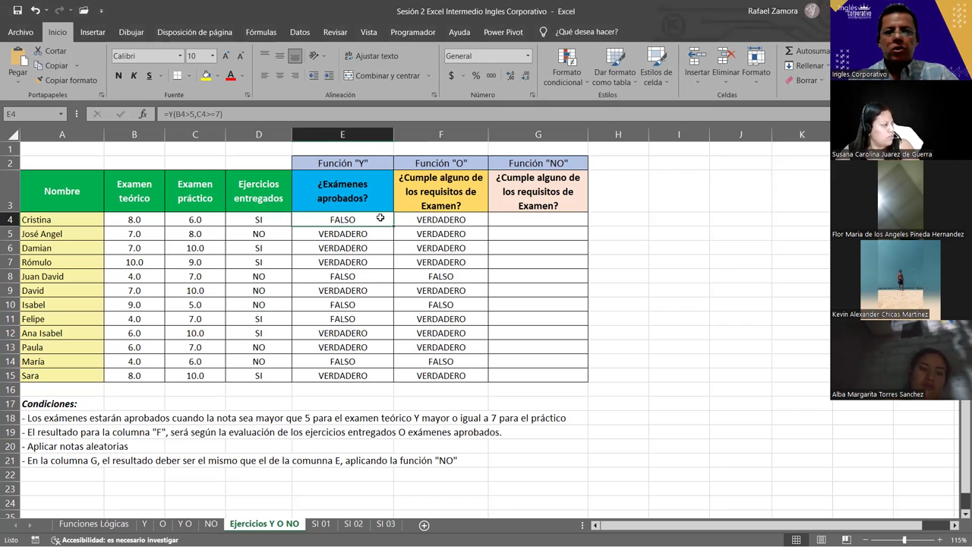
click(578, 221)
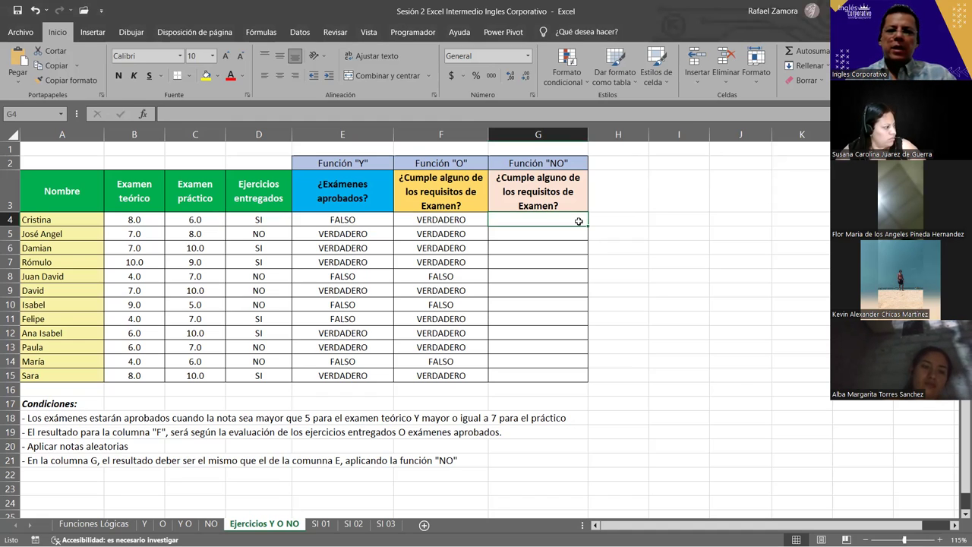
drag(320, 219, 354, 375)
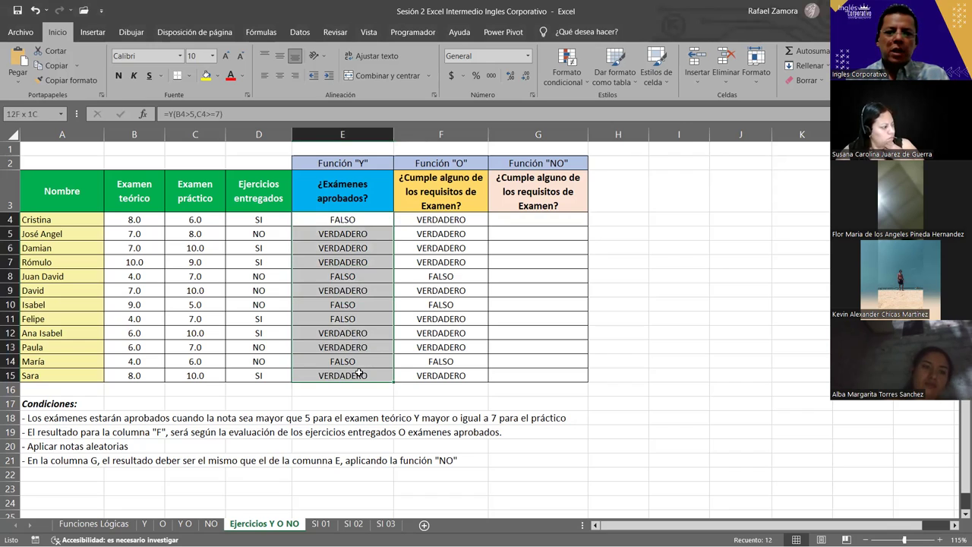
click(556, 217)
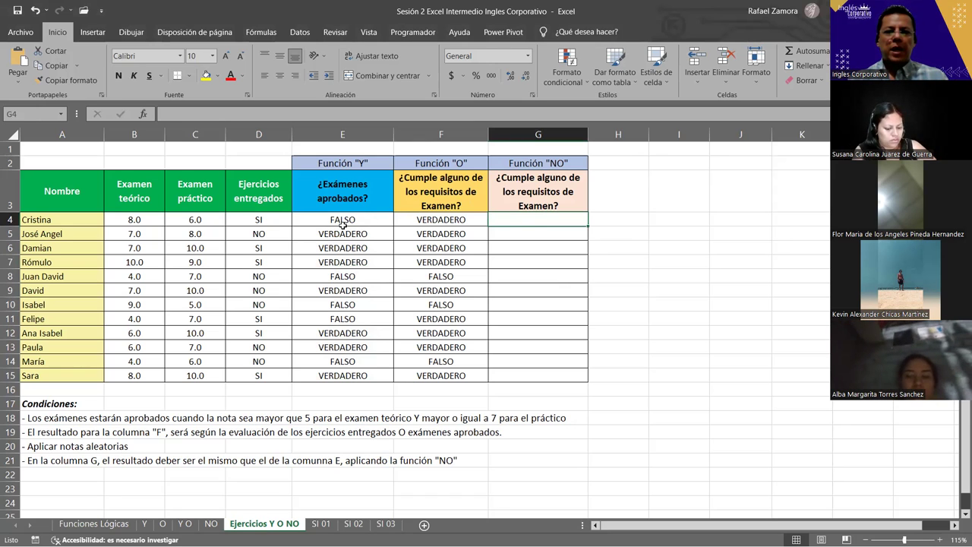
drag(343, 222, 343, 375)
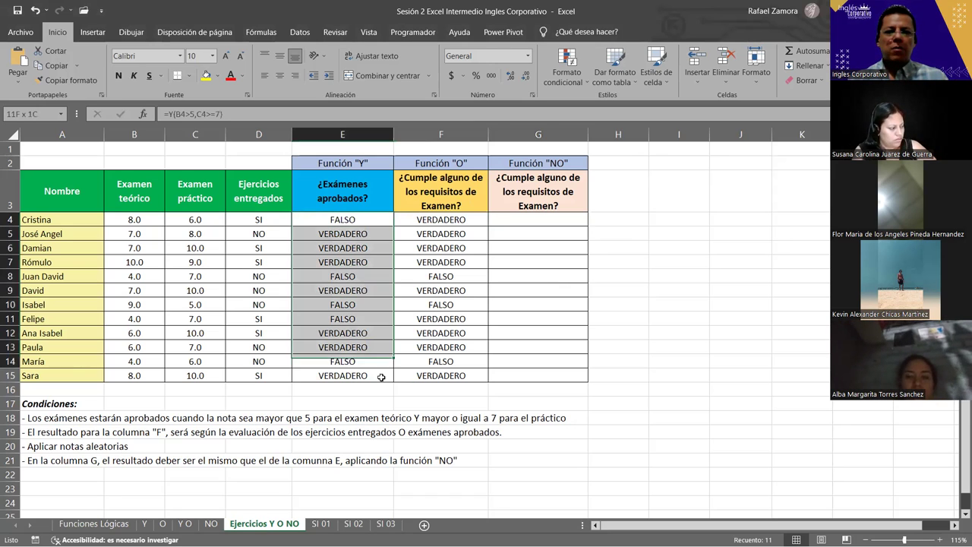
click(576, 219)
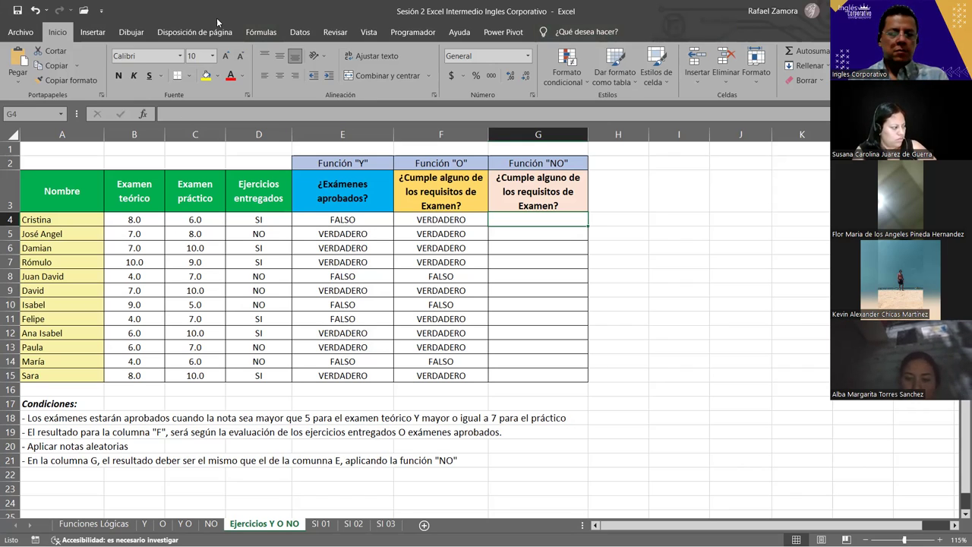
Insert a WordArt banner reading 'EN PRACTCA!!' and move it beside the conditions text.
click(90, 33)
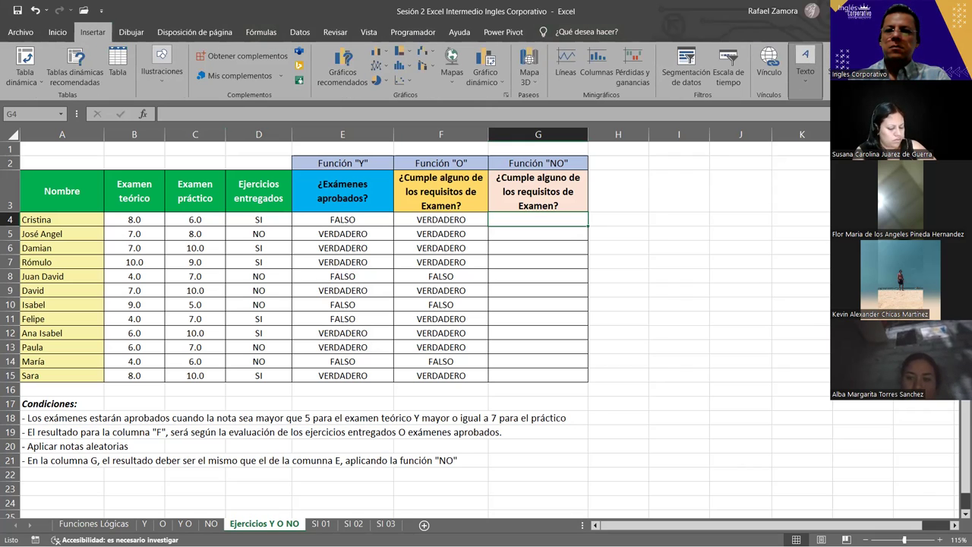
click(805, 65)
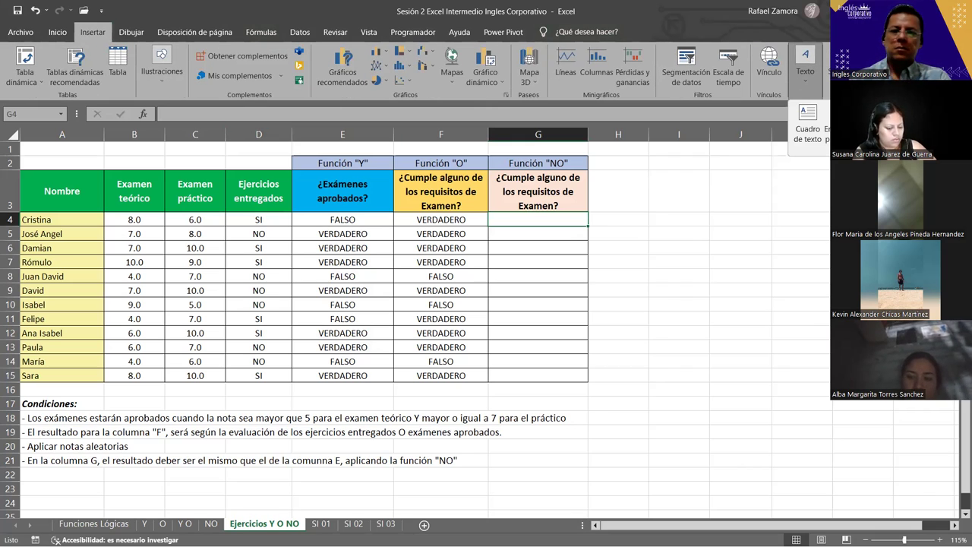
click(854, 125)
text(EN PRACTIVA)
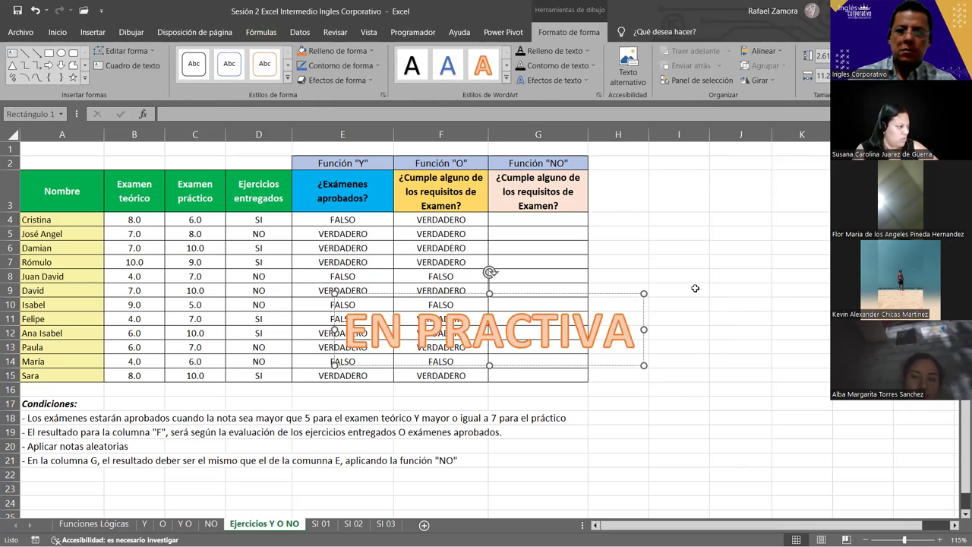
key(BackSpace)
key(BackSpace)
key(BackSpace)
text(CA)
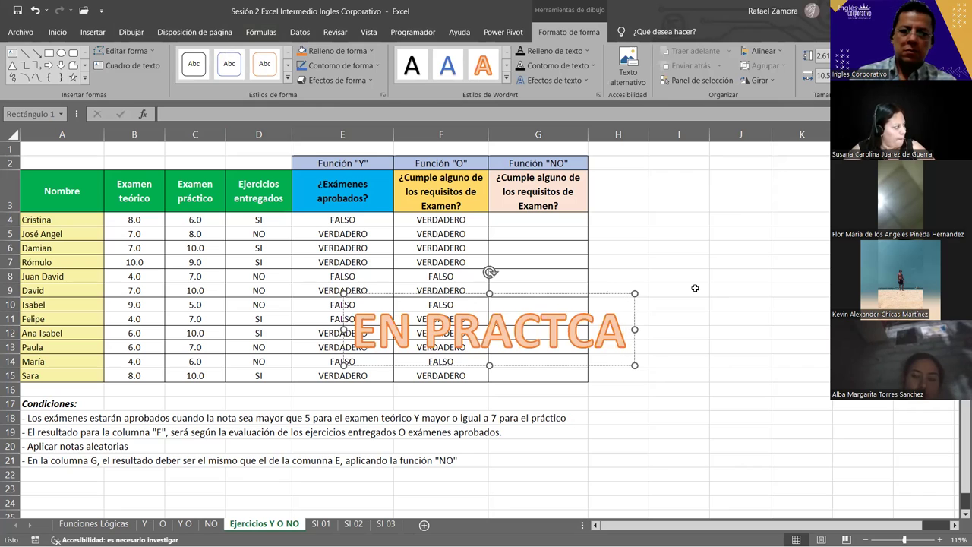
text(!!)
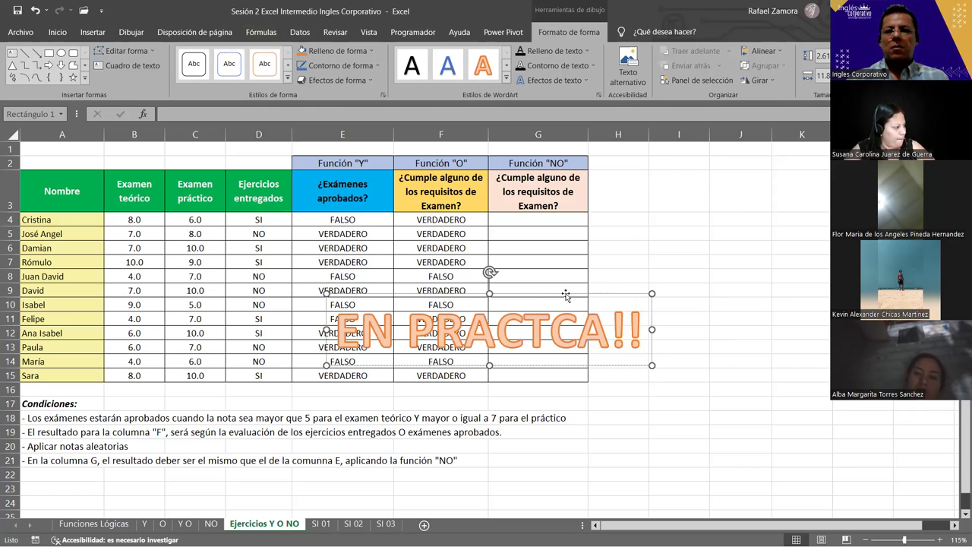
drag(573, 293, 731, 419)
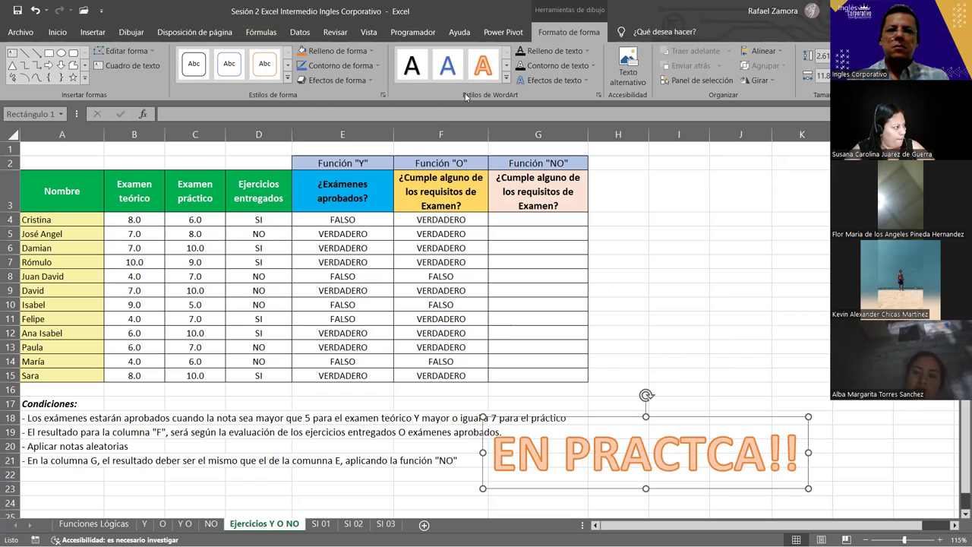
Give the EN PRACTCA!! banner a red background fill.
click(372, 52)
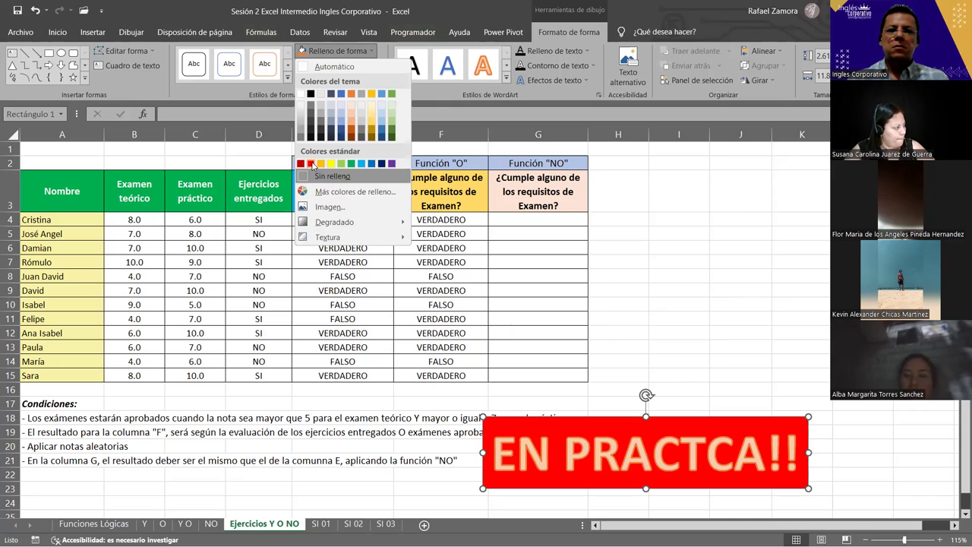
click(566, 49)
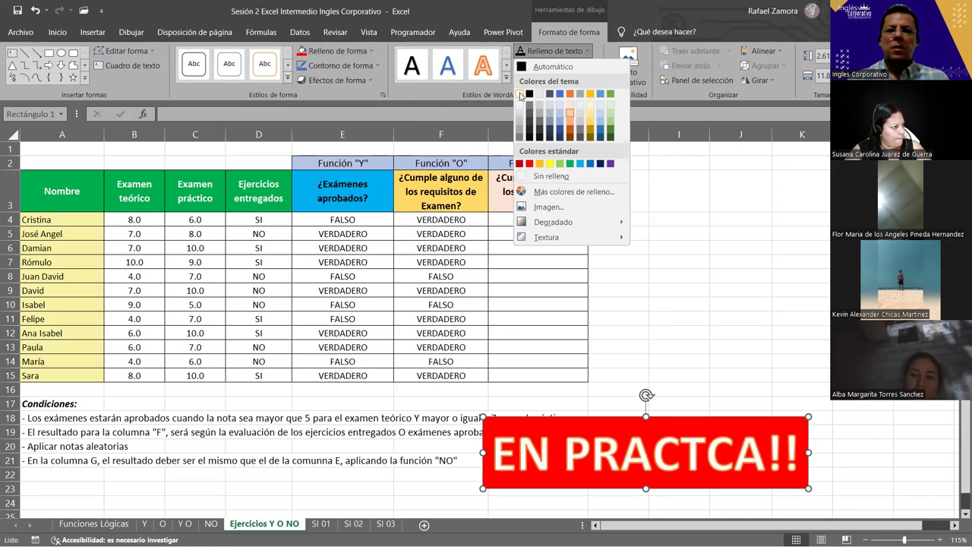
key(Escape)
key(Escape)
Point out the Y results in E4:E15 and the target range G4:G15.
click(356, 219)
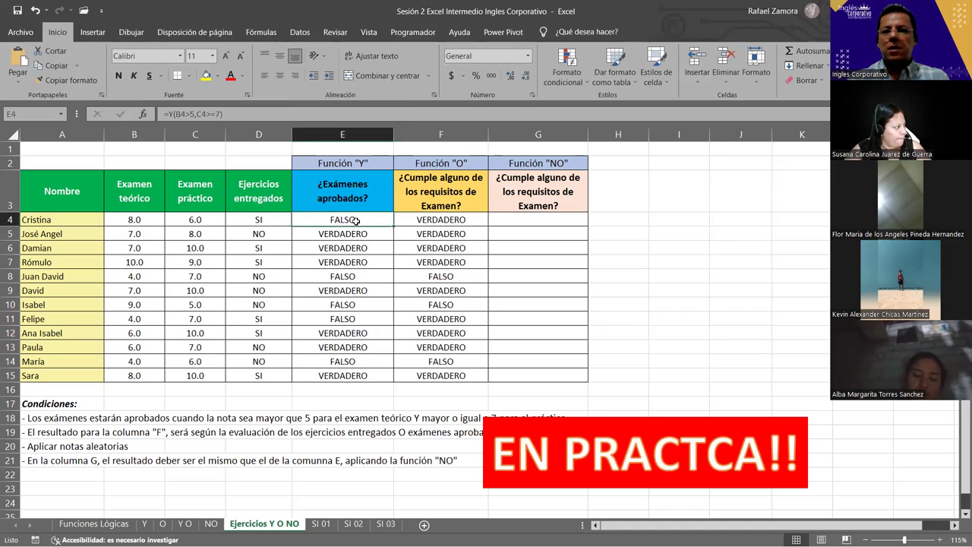
drag(355, 221, 345, 377)
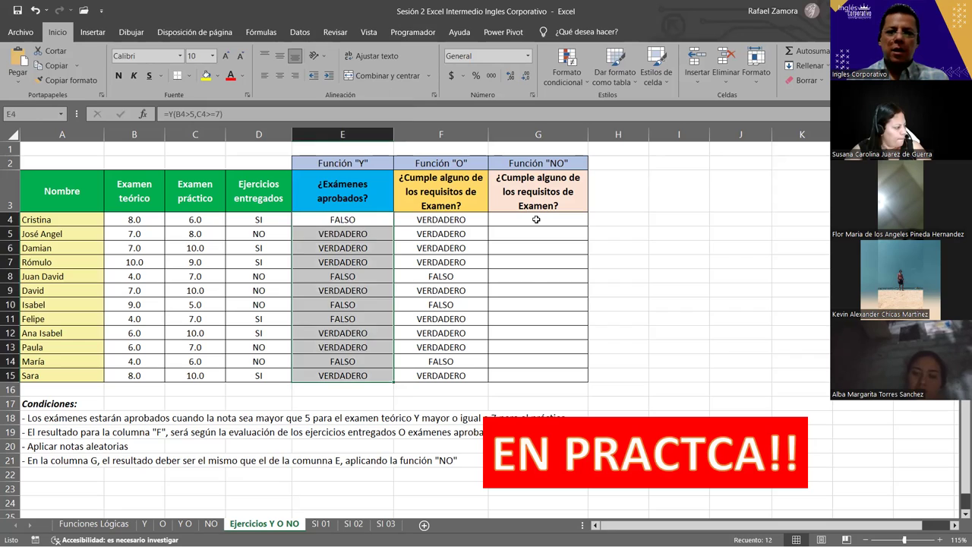
drag(536, 220, 540, 374)
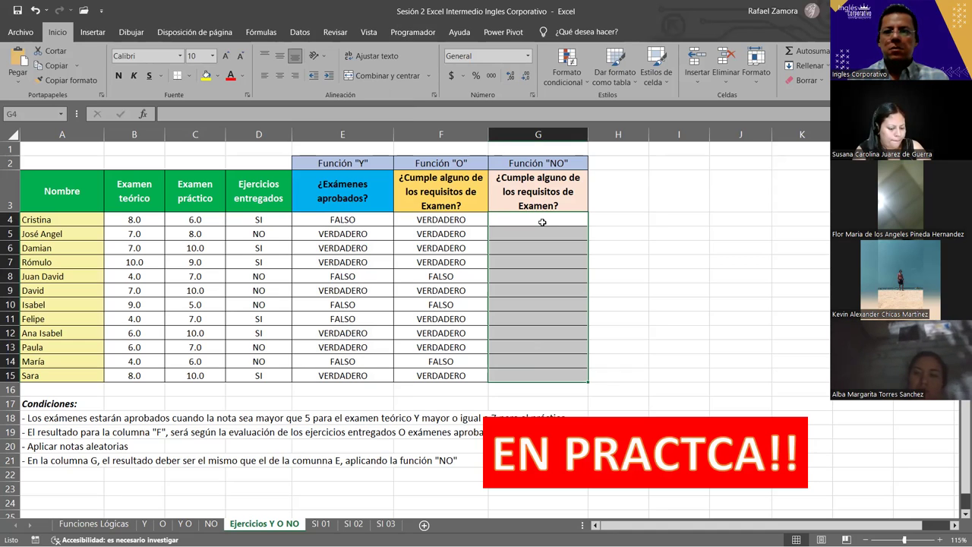
click(693, 331)
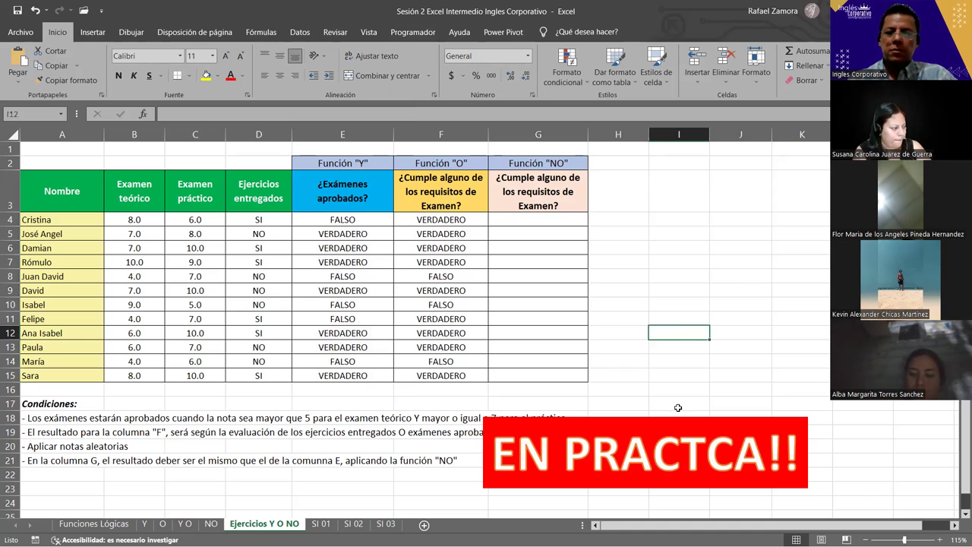
Nudge the red banner into its final spot beside the conditions text, then deselect it.
drag(725, 418, 780, 432)
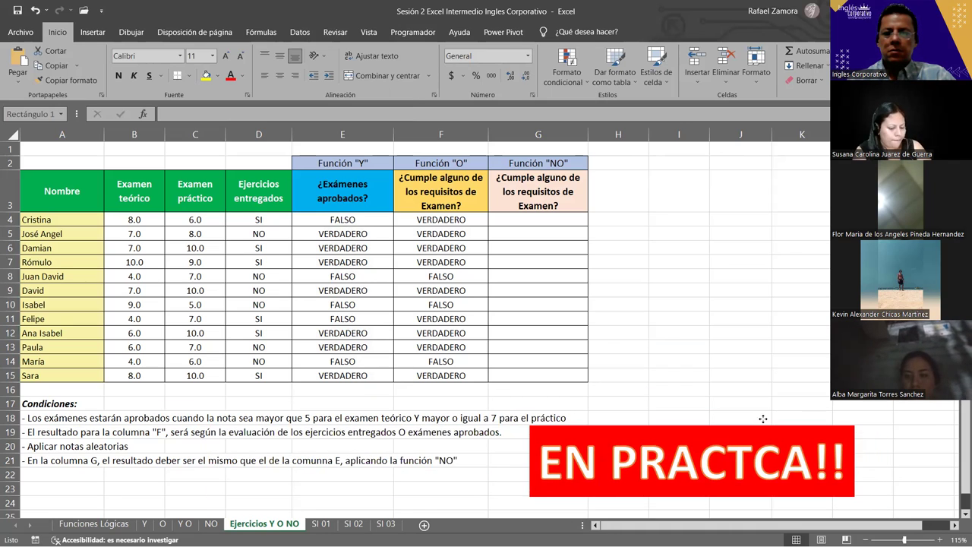
drag(781, 431, 740, 428)
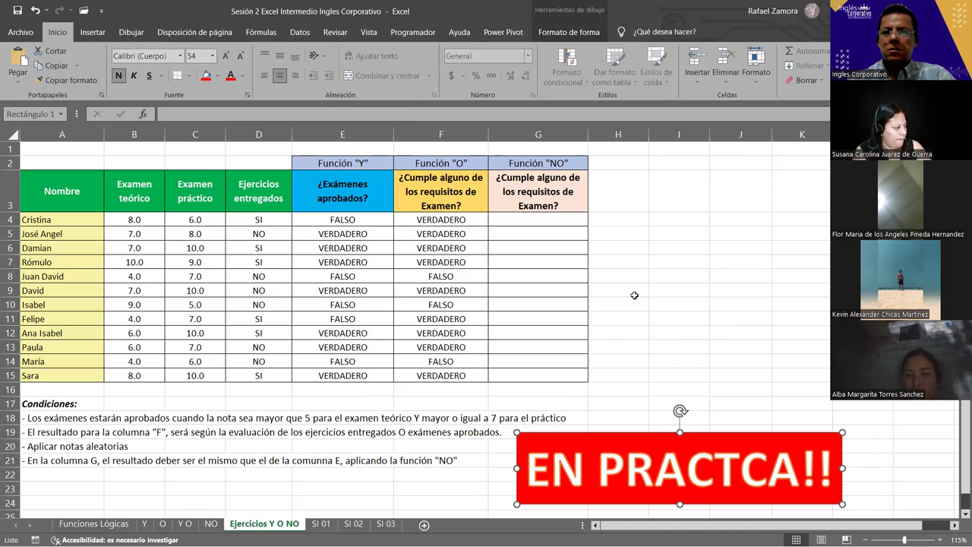
click(583, 239)
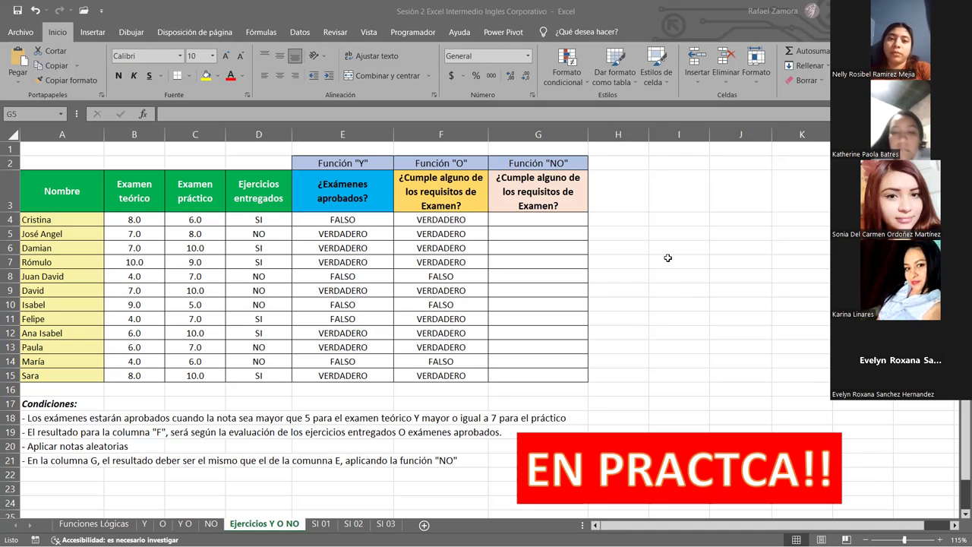
key(alt+Tab)
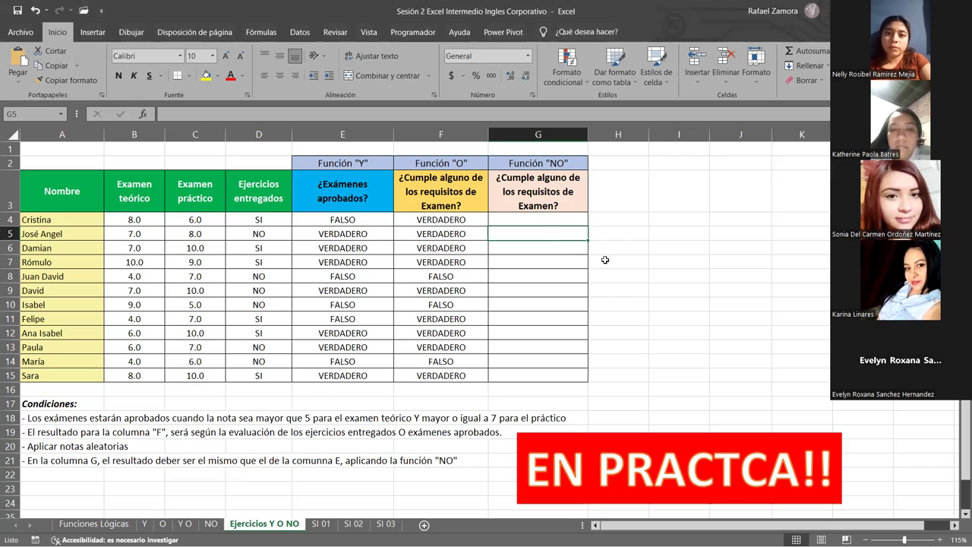
click(674, 202)
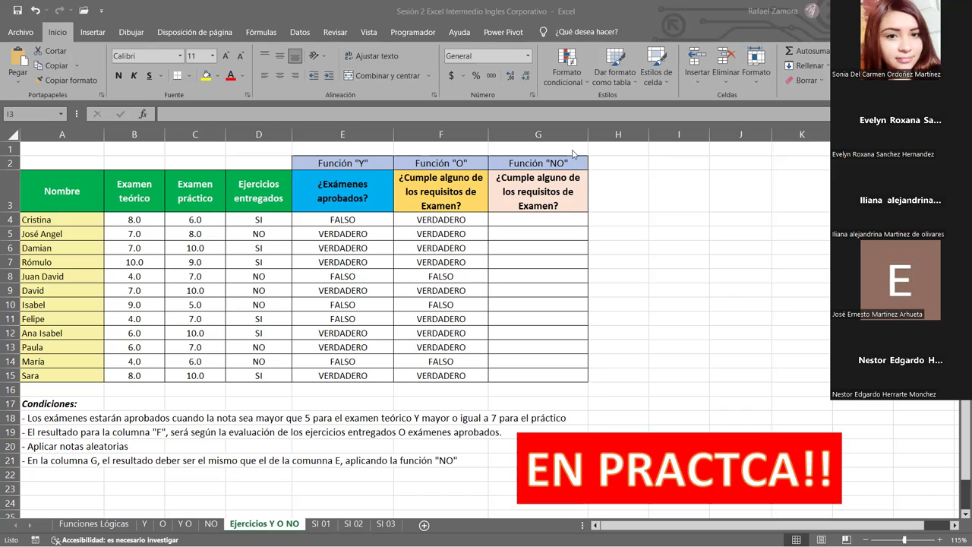
Copy E4's Y formula and paste it into G4.
click(531, 217)
click(363, 217)
double_click(355, 220)
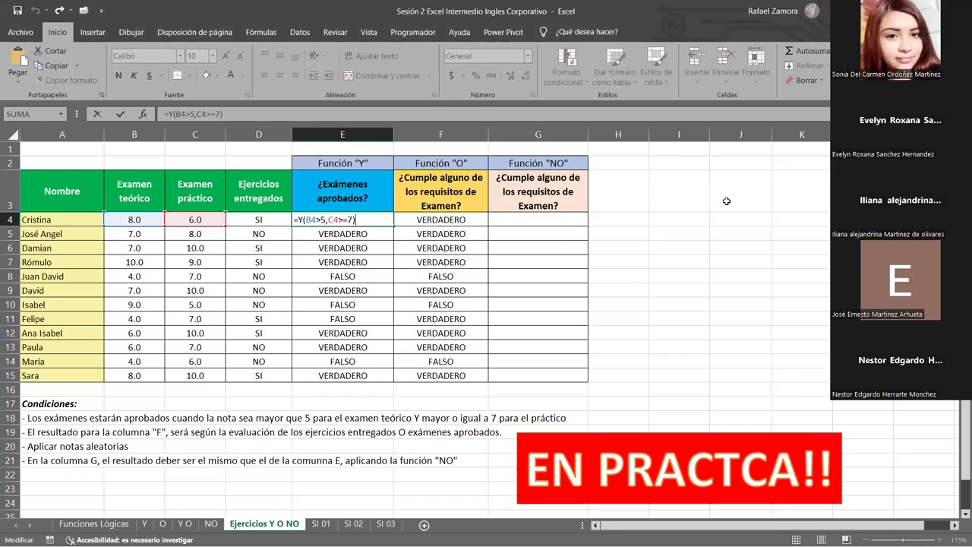
key(Escape)
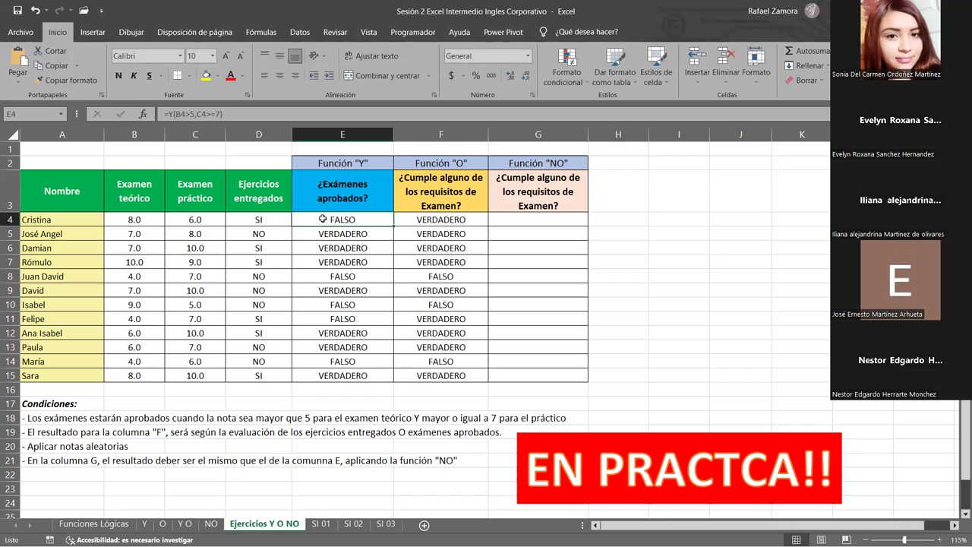
key(ctrl+c)
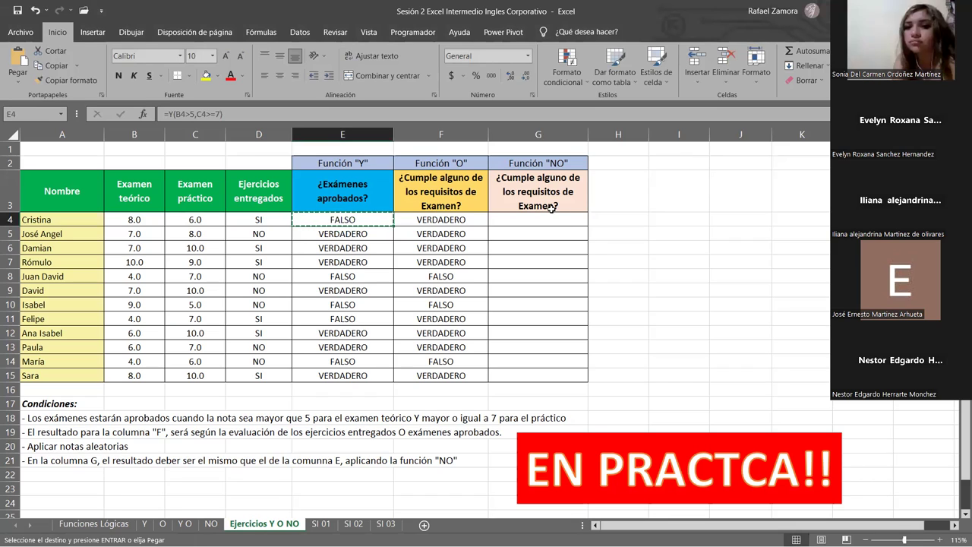
key(Escape)
click(543, 220)
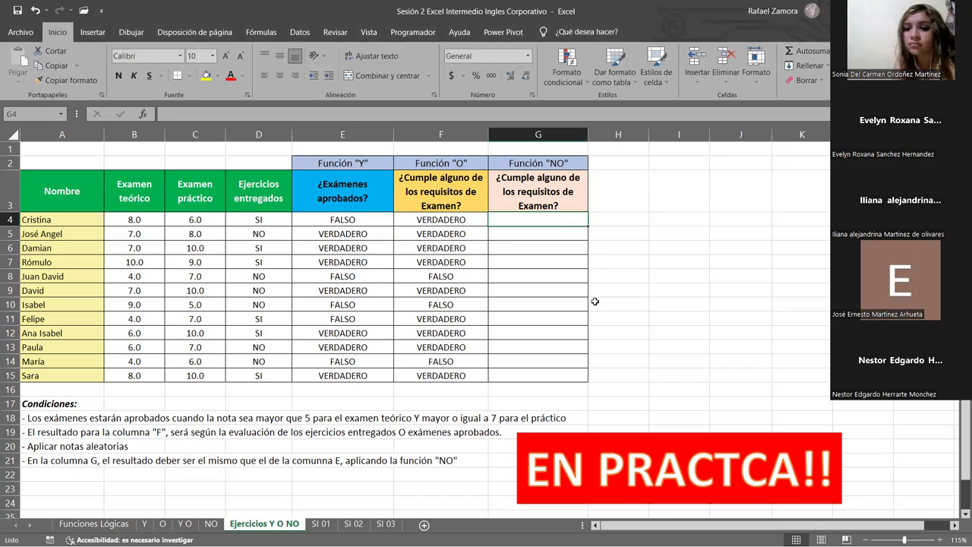
click(337, 217)
key(ctrl+c)
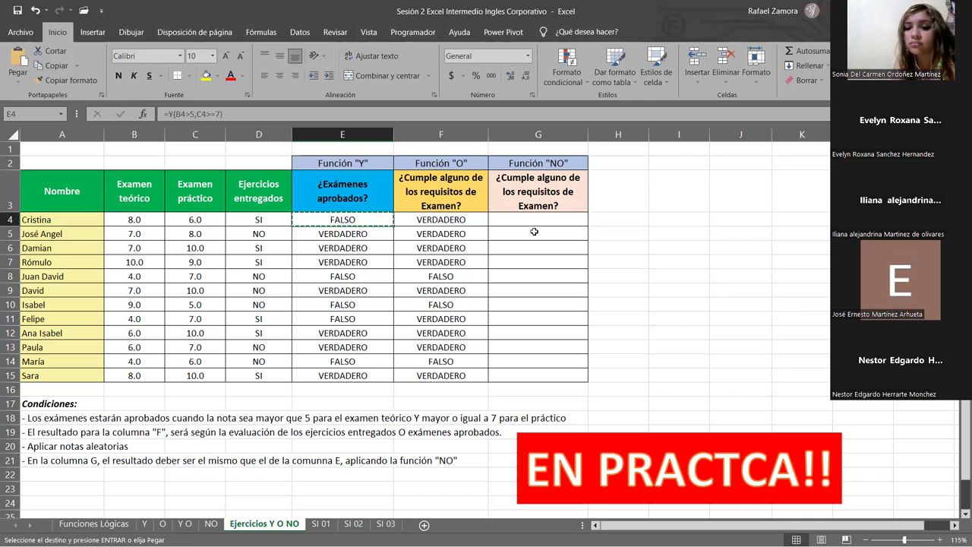
click(534, 223)
key(ctrl+v)
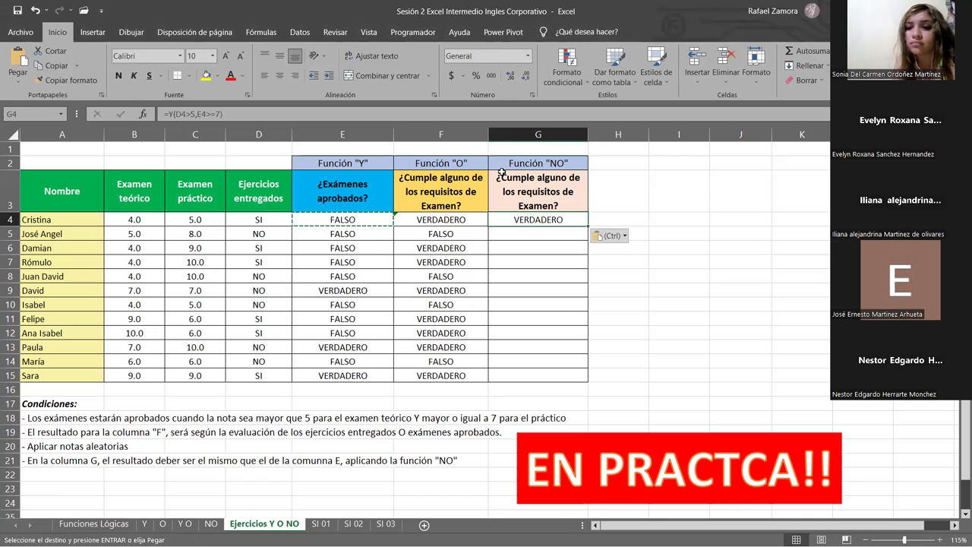
Repoint G4's references to B4 and C4 so it reads =Y(B4>5,C4>=7).
double_click(552, 220)
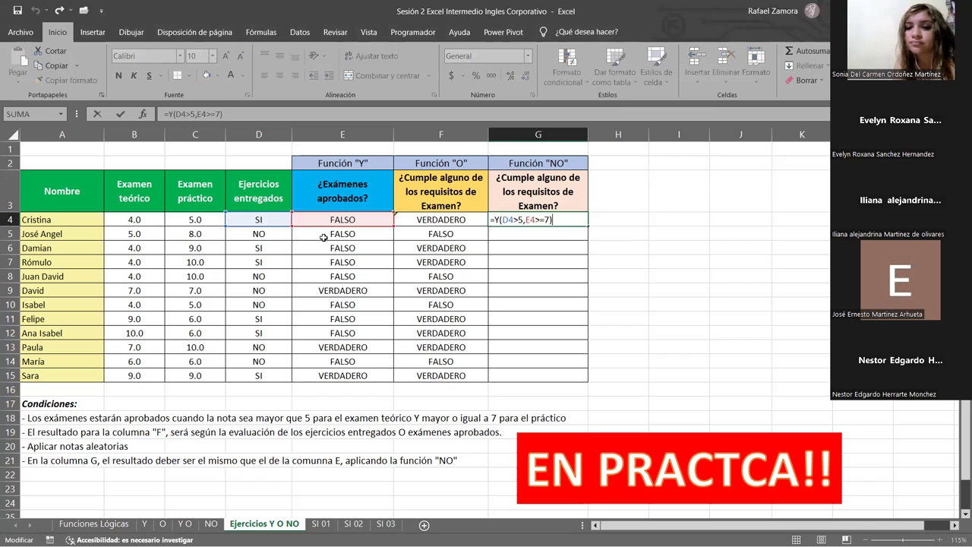
double_click(363, 219)
key(Escape)
double_click(539, 220)
drag(267, 225, 145, 226)
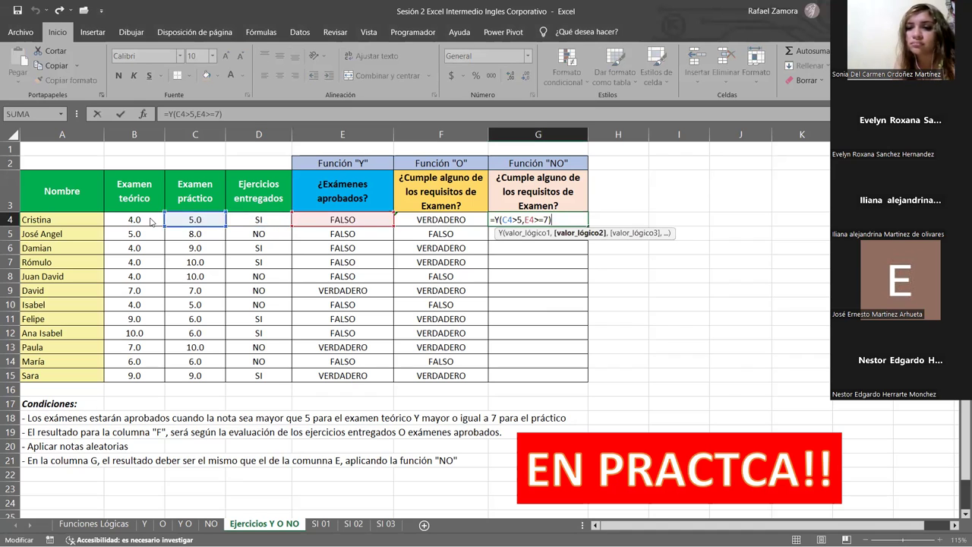
drag(293, 220, 218, 219)
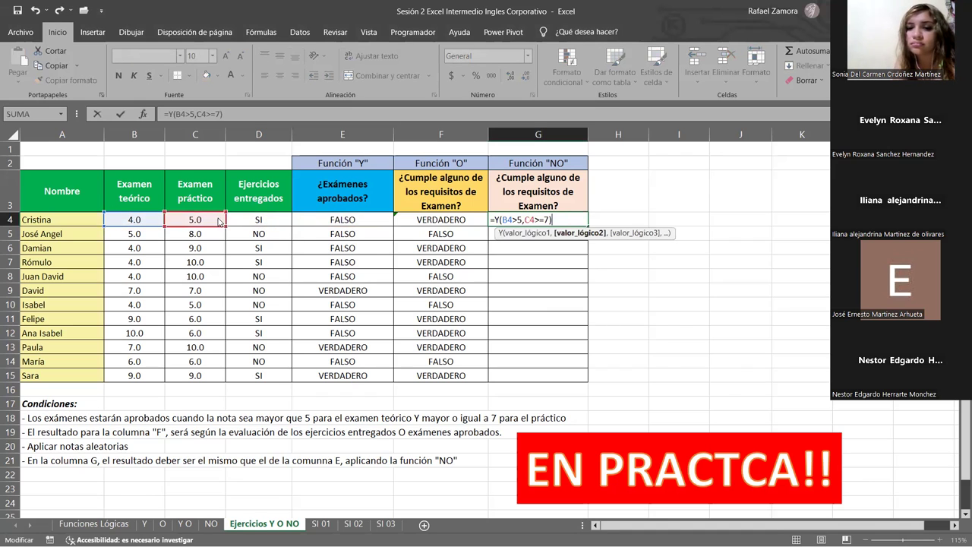
key(Return)
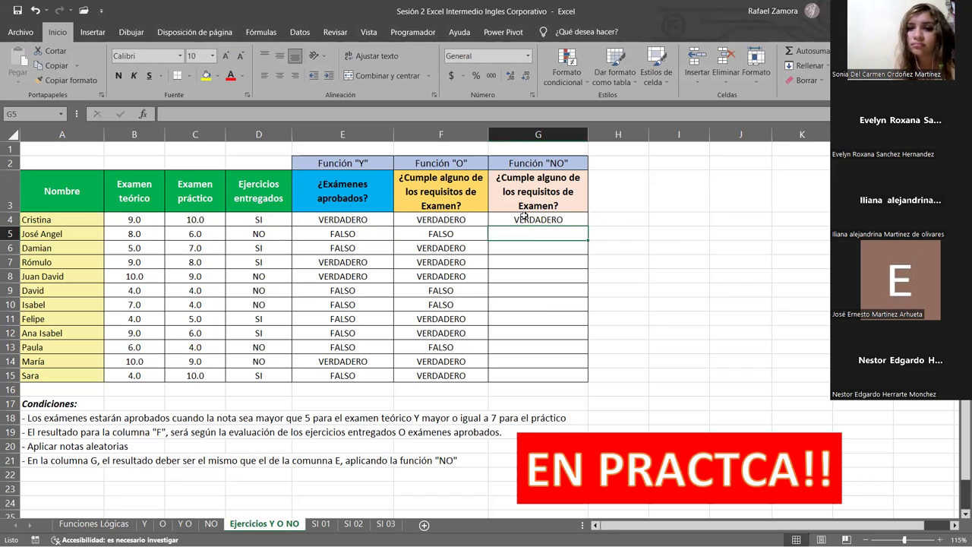
click(564, 222)
click(347, 220)
click(537, 220)
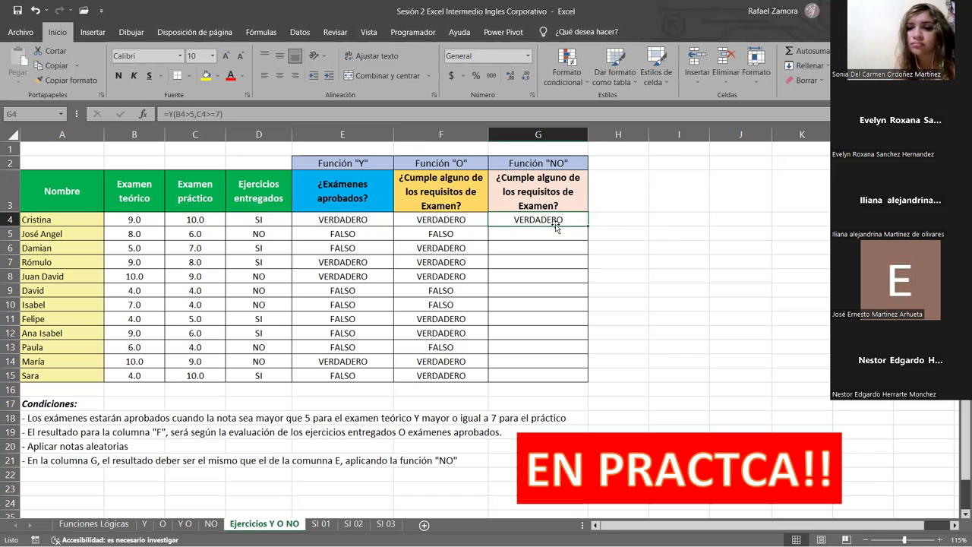
Reverse both comparisons in G4 to get =Y(B4<5,C4<7).
double_click(541, 219)
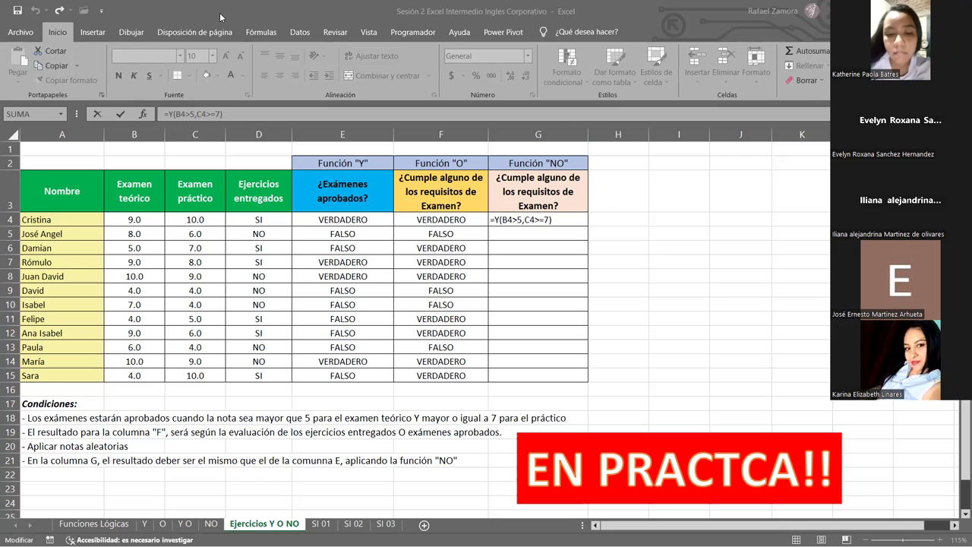
click(716, 247)
double_click(538, 219)
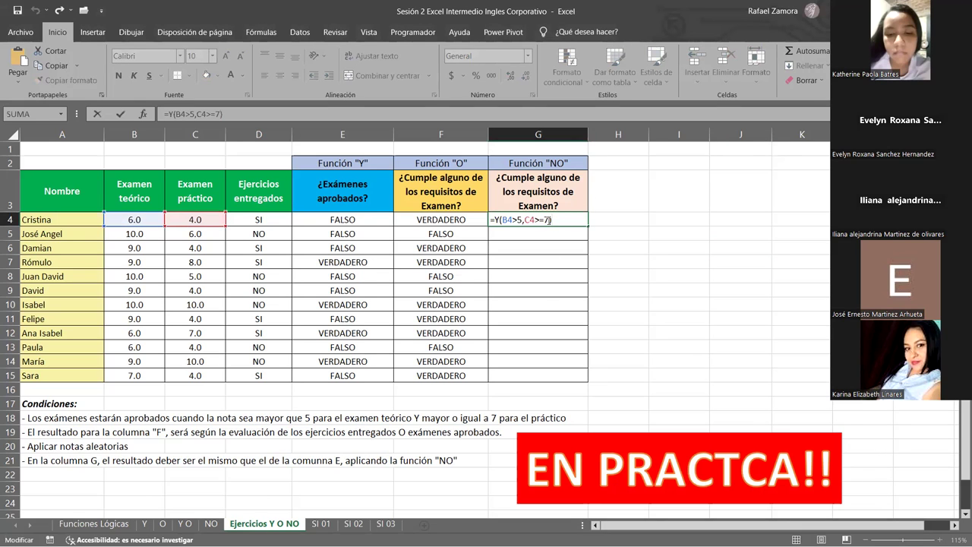
click(549, 220)
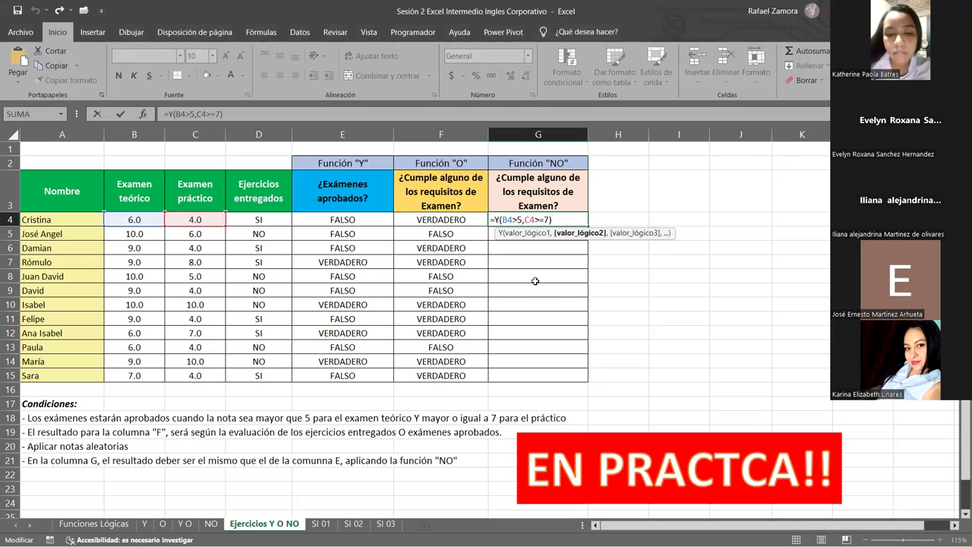
click(513, 219)
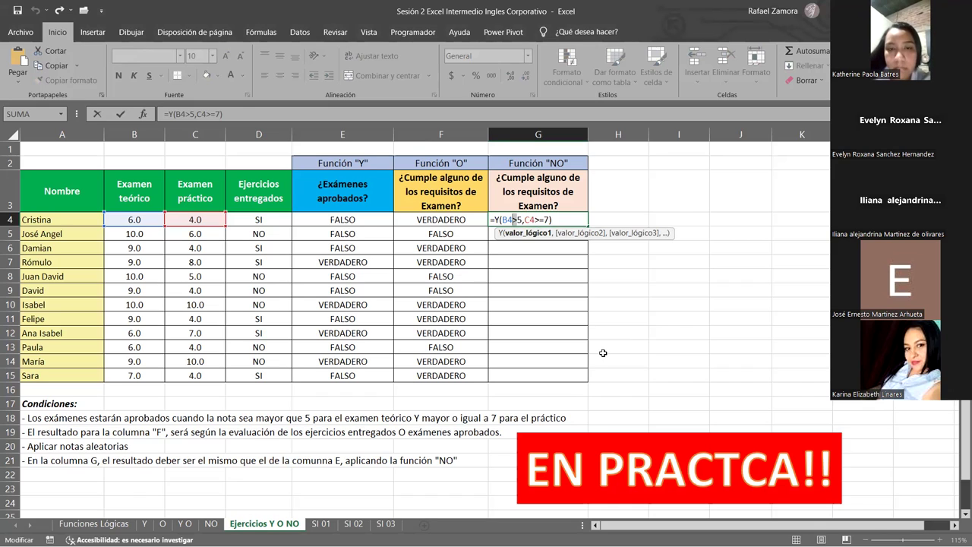
text(<)
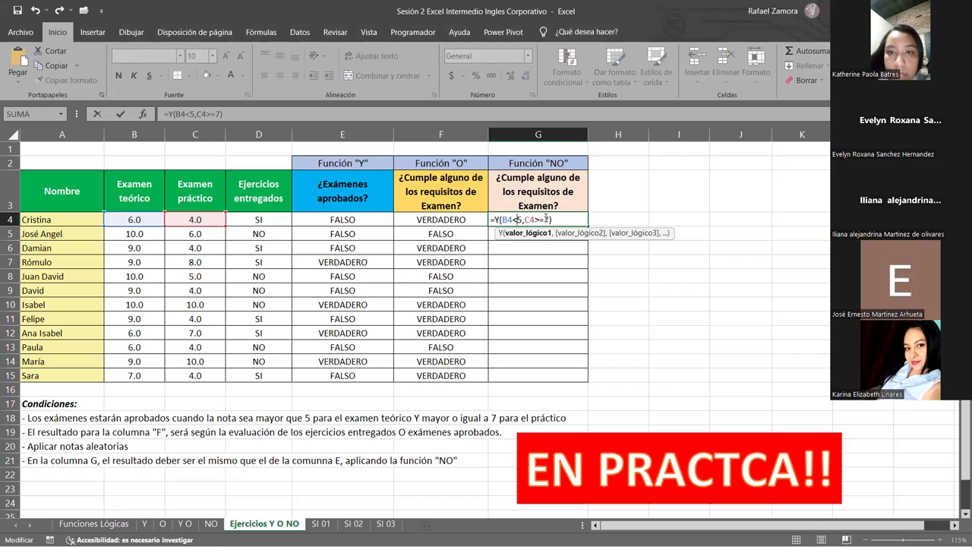
click(537, 220)
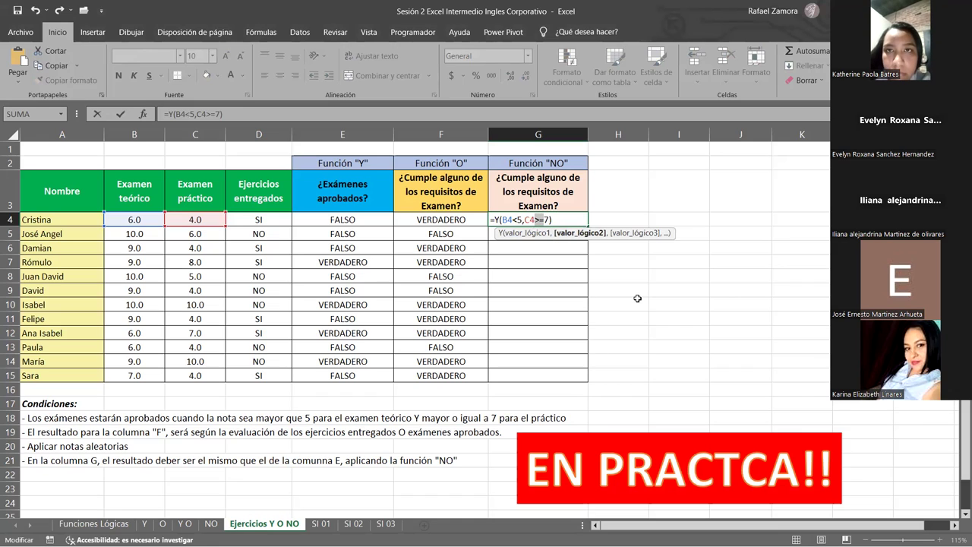
text(<)
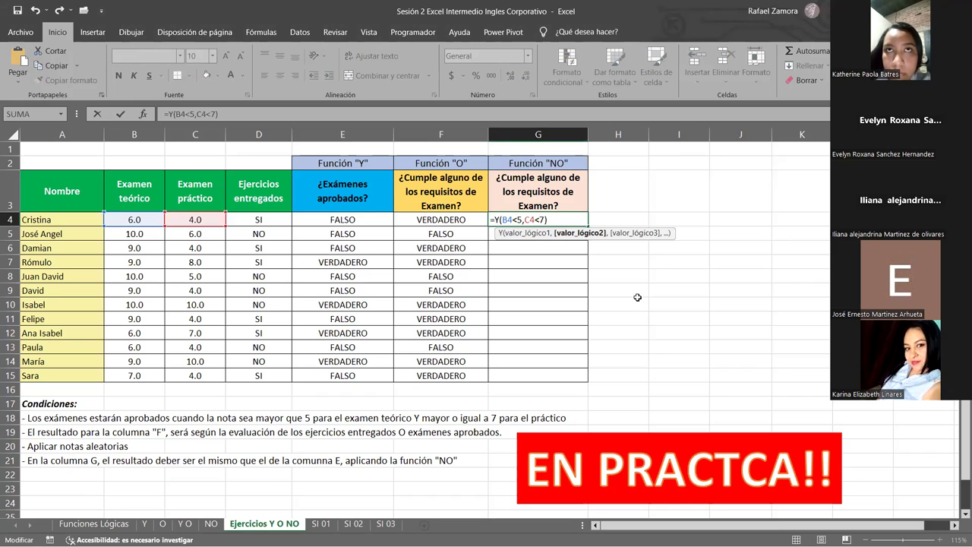
key(ctrl+Return)
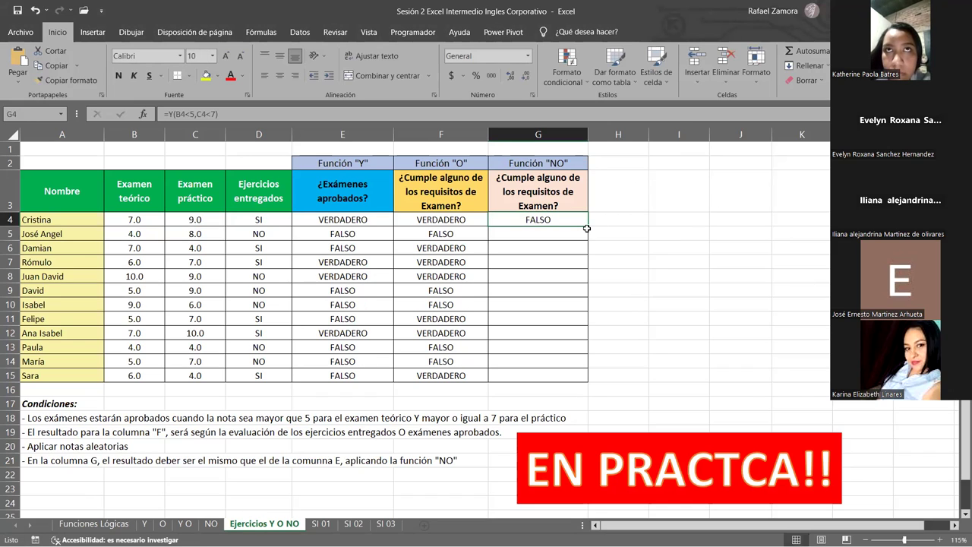
Fill G4's reversed formula down to G15 and check the references in G5.
drag(586, 226, 552, 378)
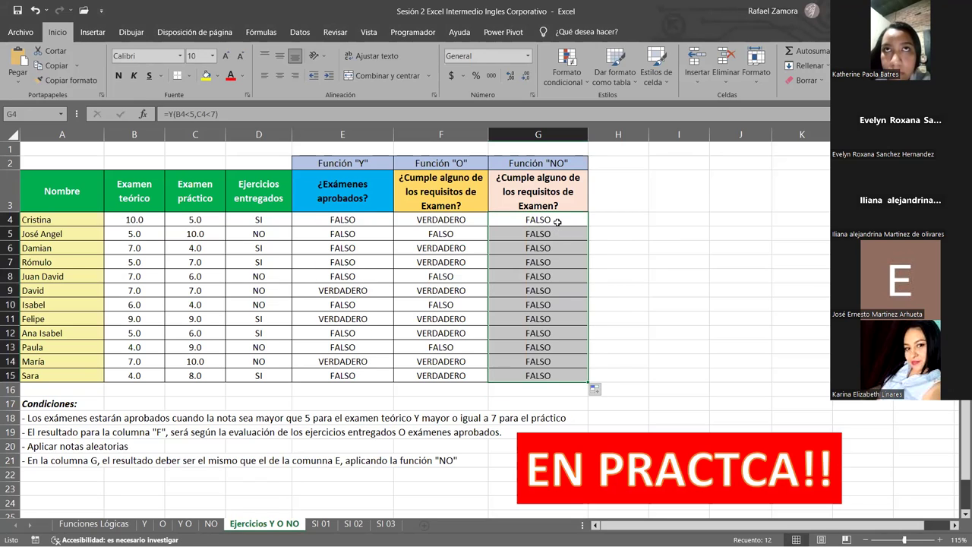
double_click(557, 221)
key(Escape)
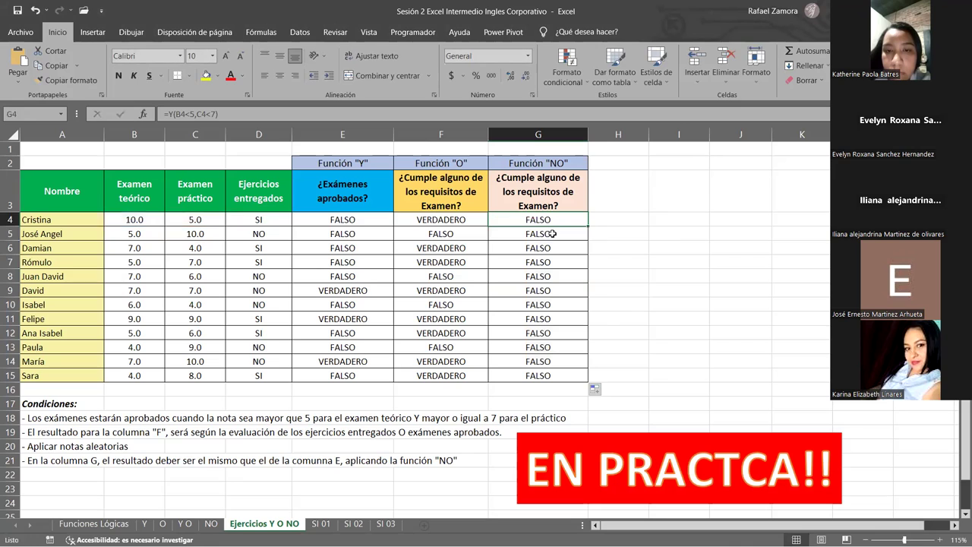
double_click(552, 234)
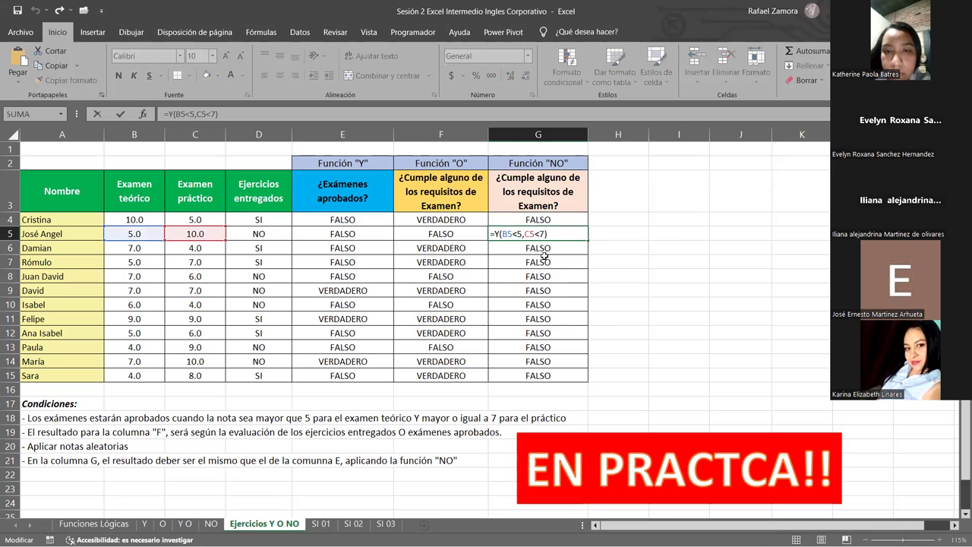
key(Escape)
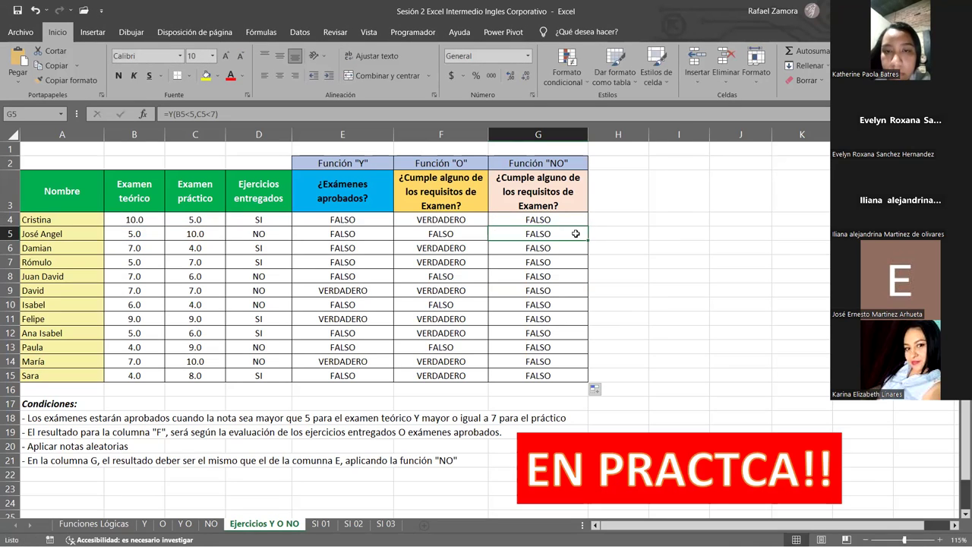
Recommit G4's formula and undo the fill-down so only G4 keeps it.
double_click(576, 234)
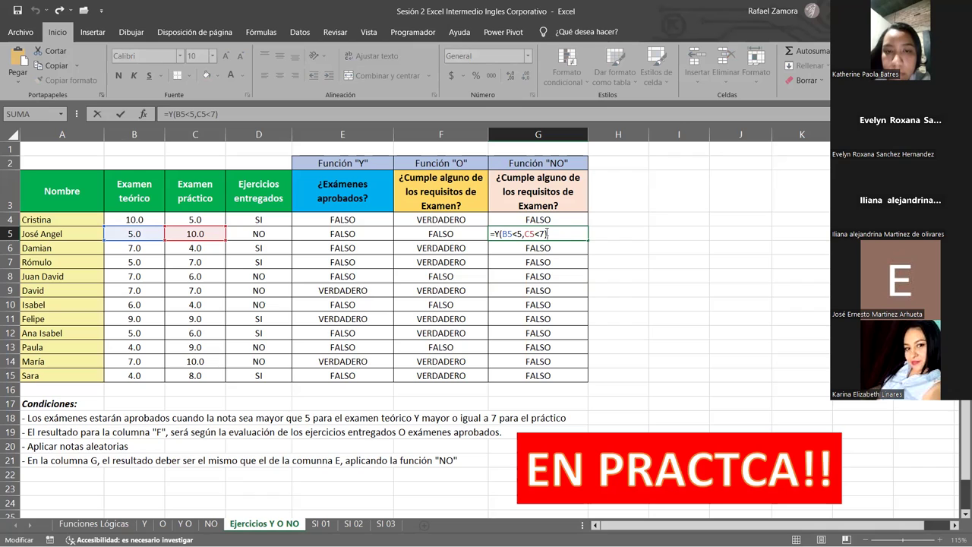
click(540, 220)
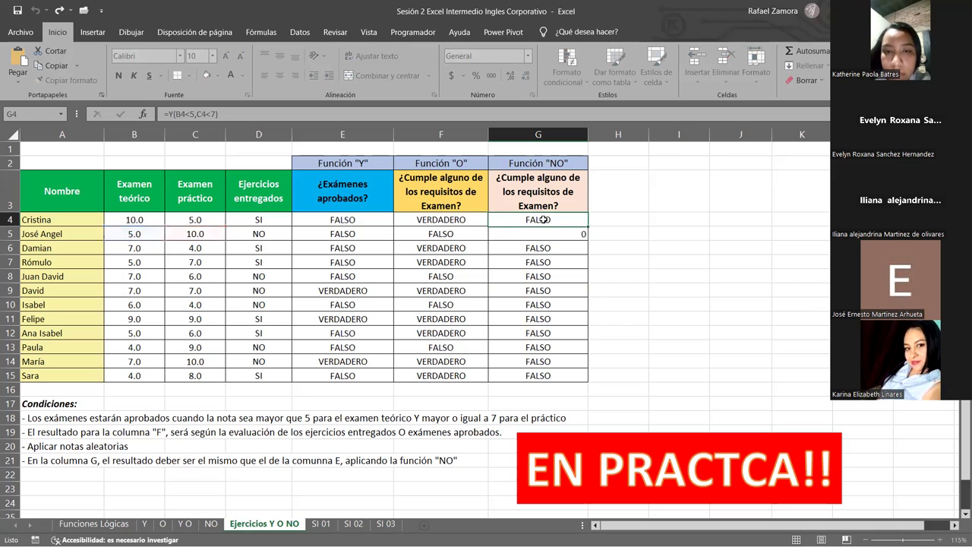
double_click(544, 220)
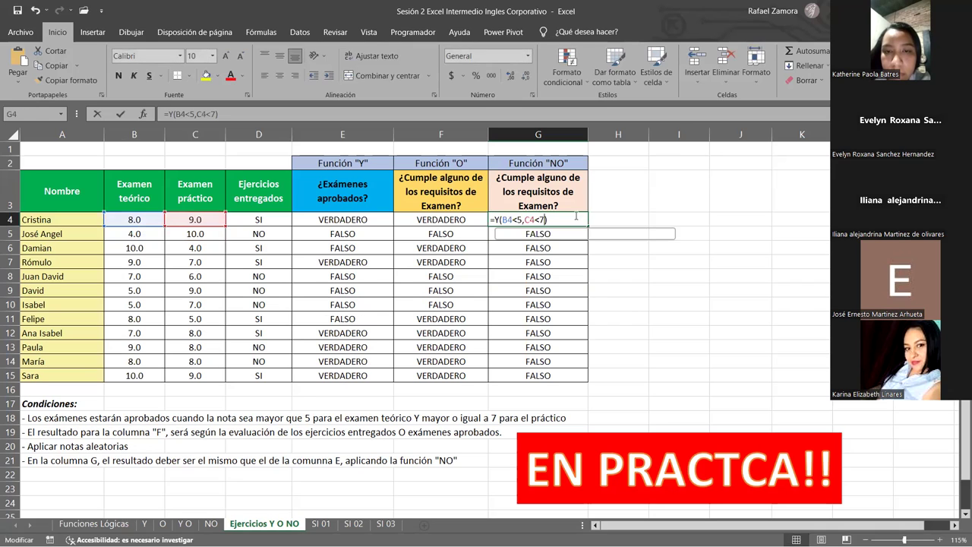
click(551, 218)
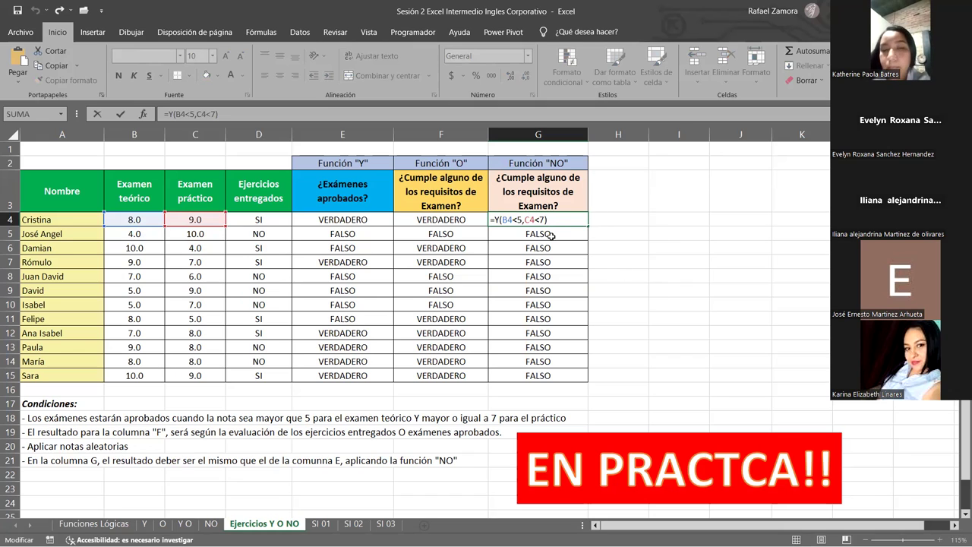
key(Return)
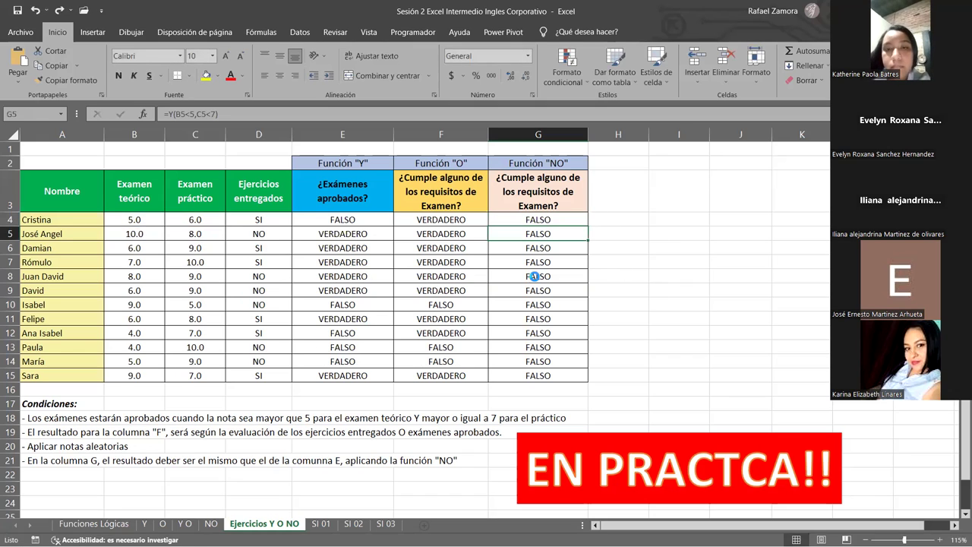
key(ctrl+z)
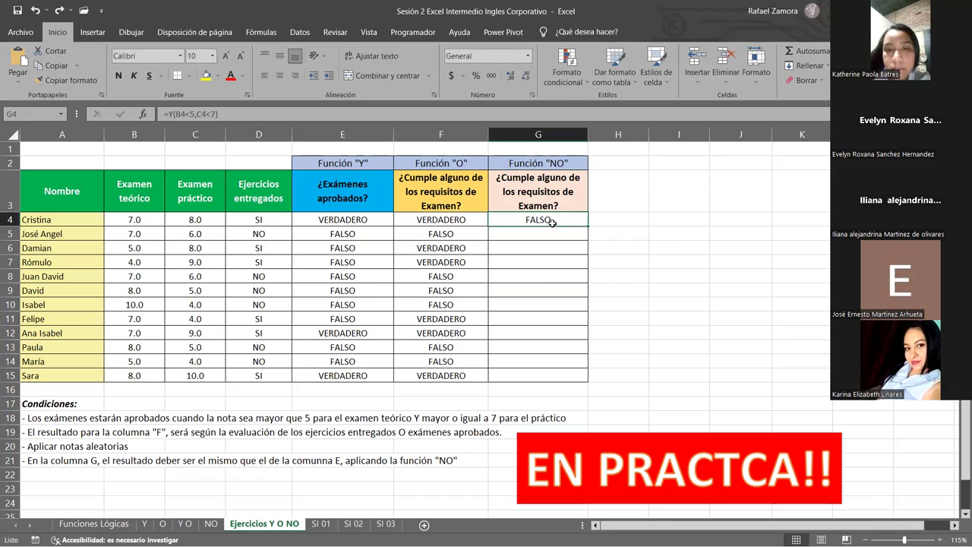
Rewrite G4 as =NO(Y(B4>5,C4>=7)) and fill it down to G15.
key(ctrl+z)
key(F2)
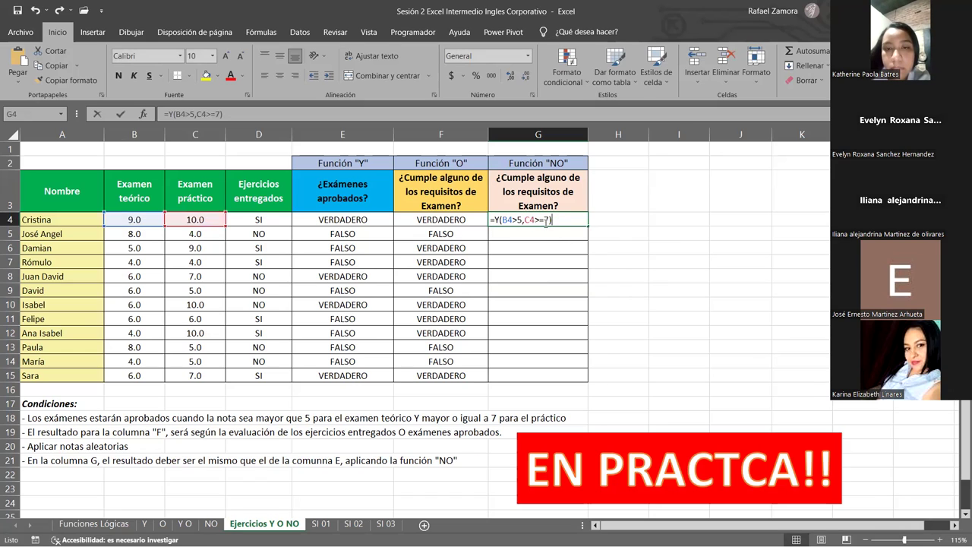
double_click(545, 220)
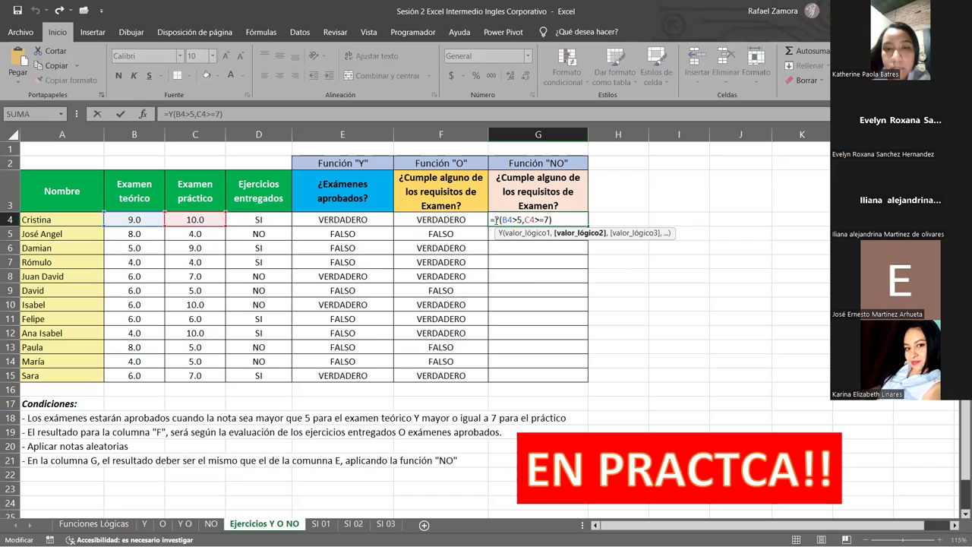
click(496, 220)
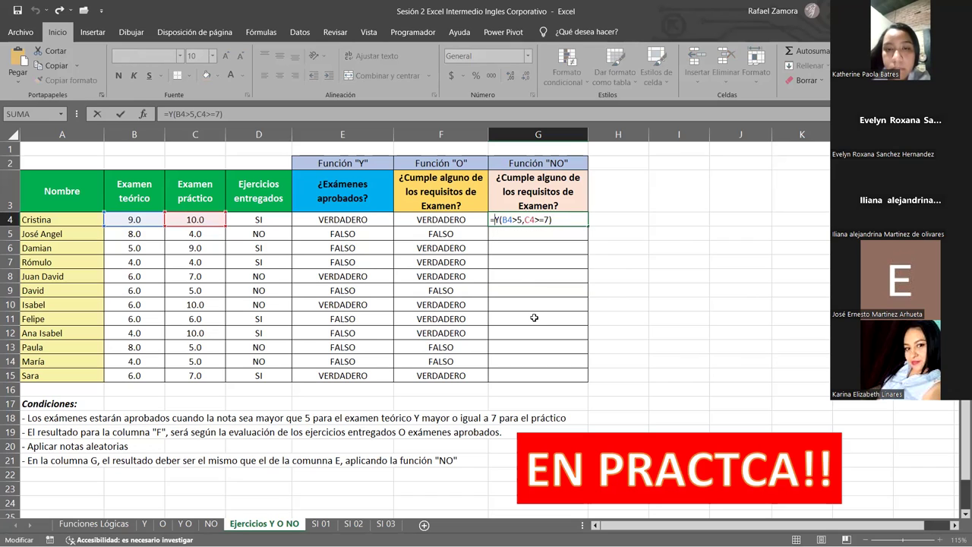
text(NO(Y)
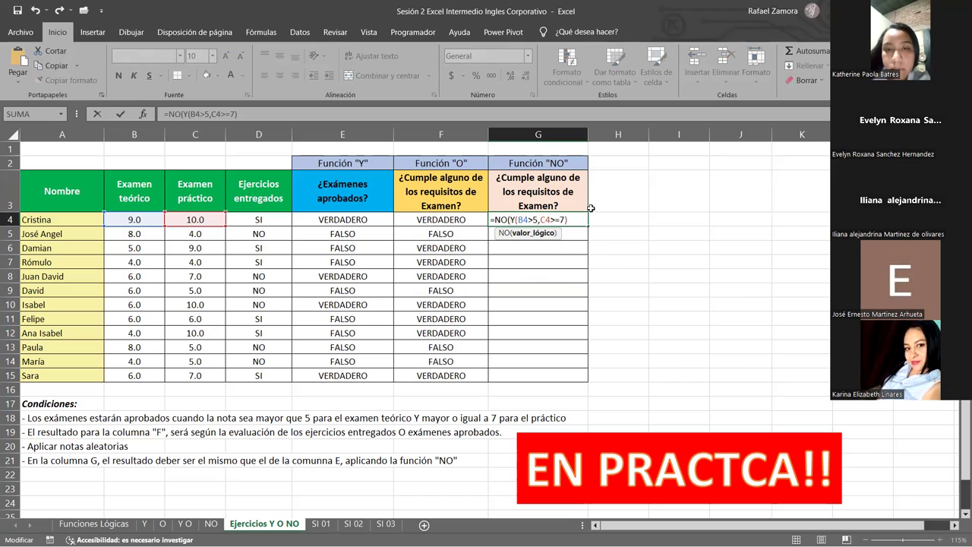
text(()
key(BackSpace)
text())
key(Return)
click(572, 219)
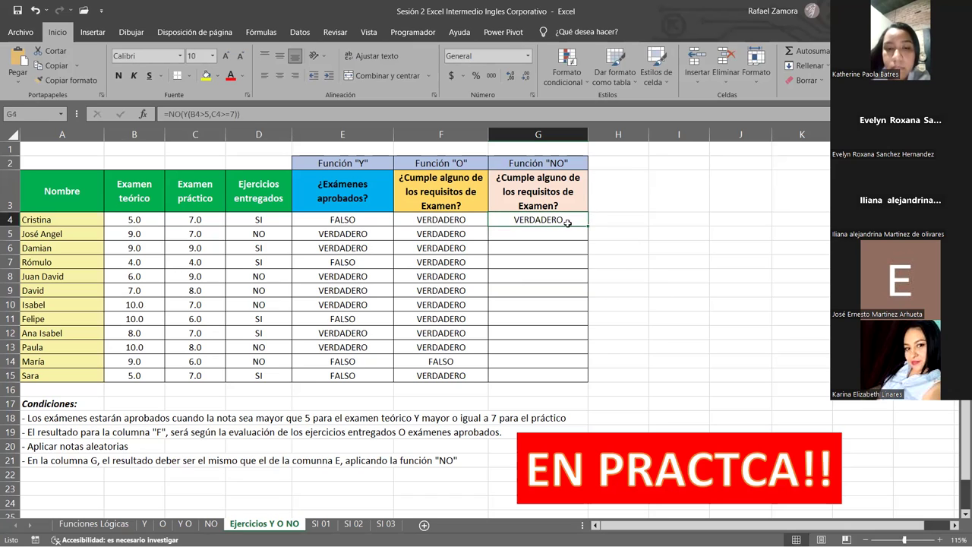
drag(592, 228, 557, 381)
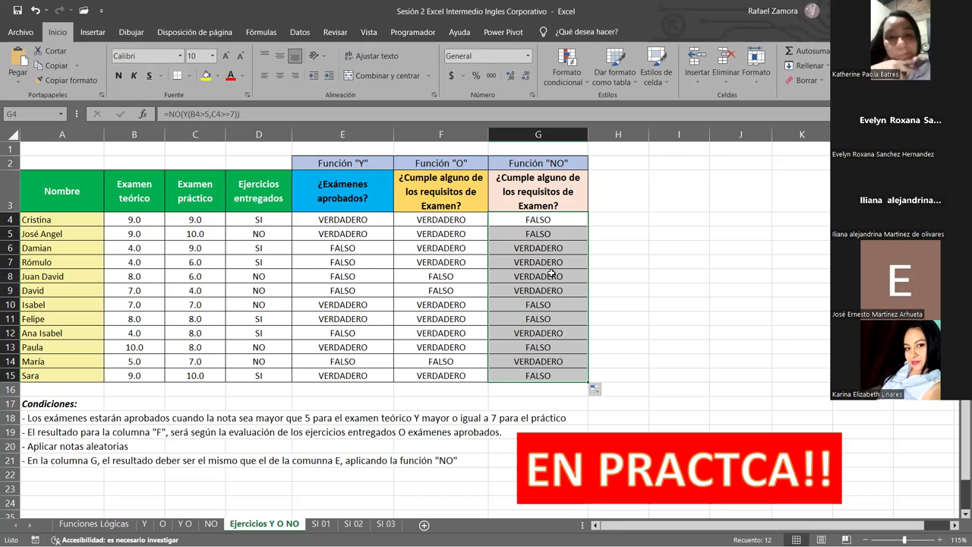
Compare row 12's Y and NO results to confirm column G is the opposite of column E.
click(389, 305)
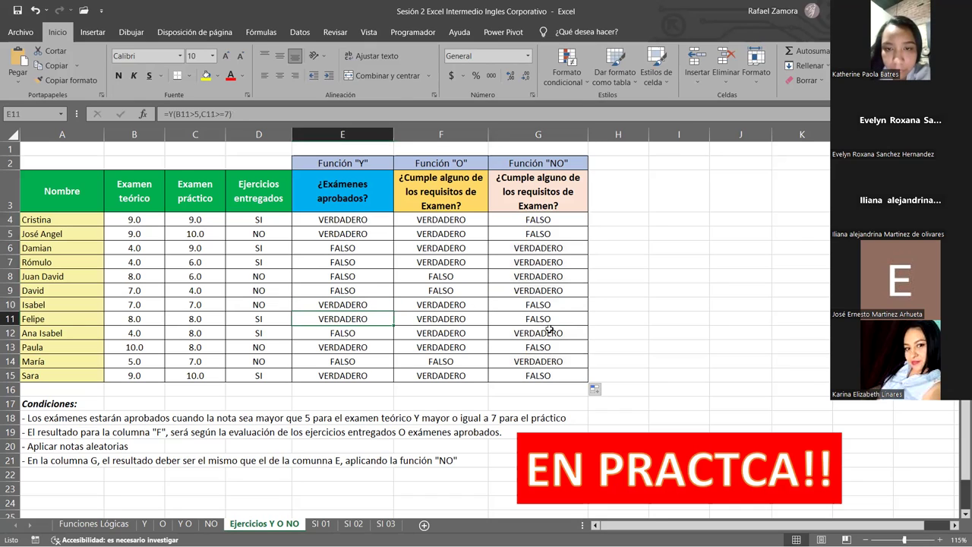
click(372, 333)
click(429, 333)
click(517, 334)
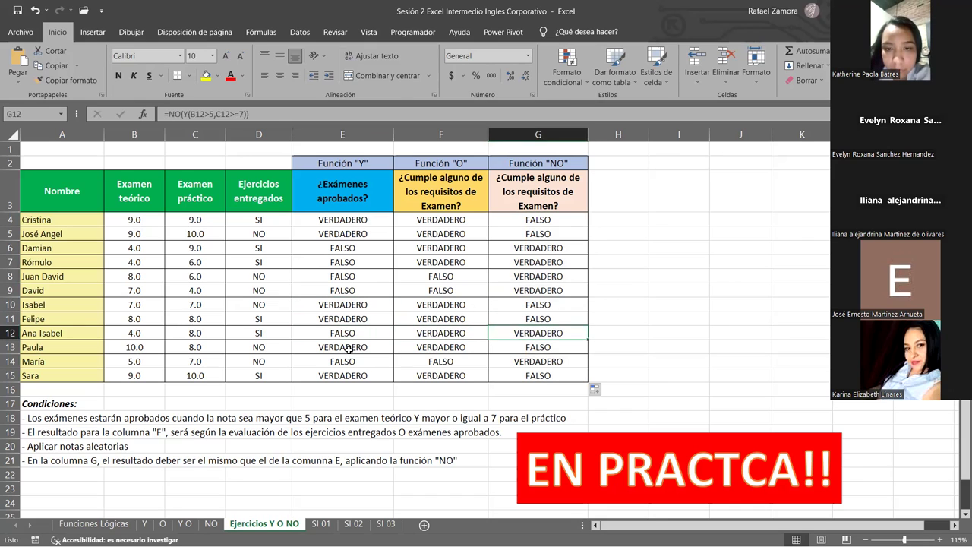
click(350, 352)
click(556, 333)
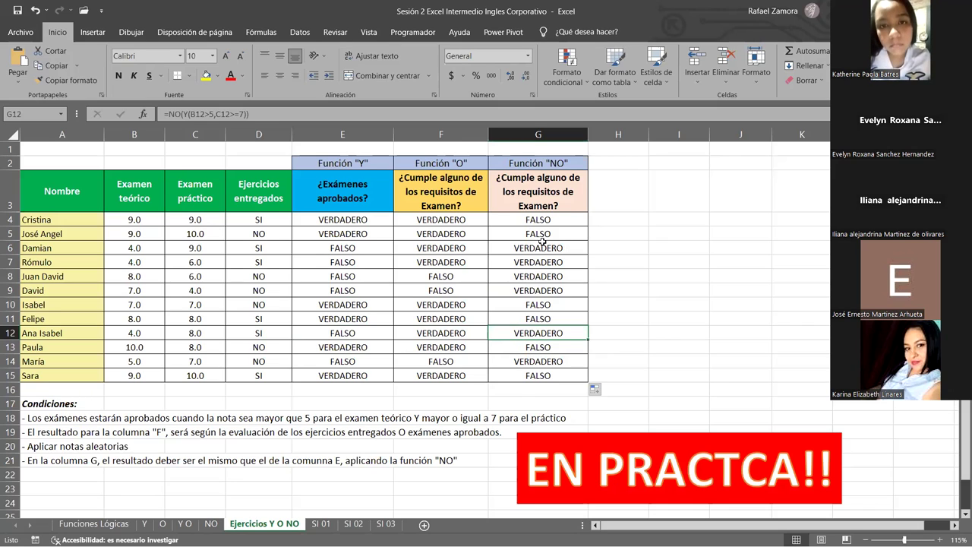
click(567, 219)
key(F2)
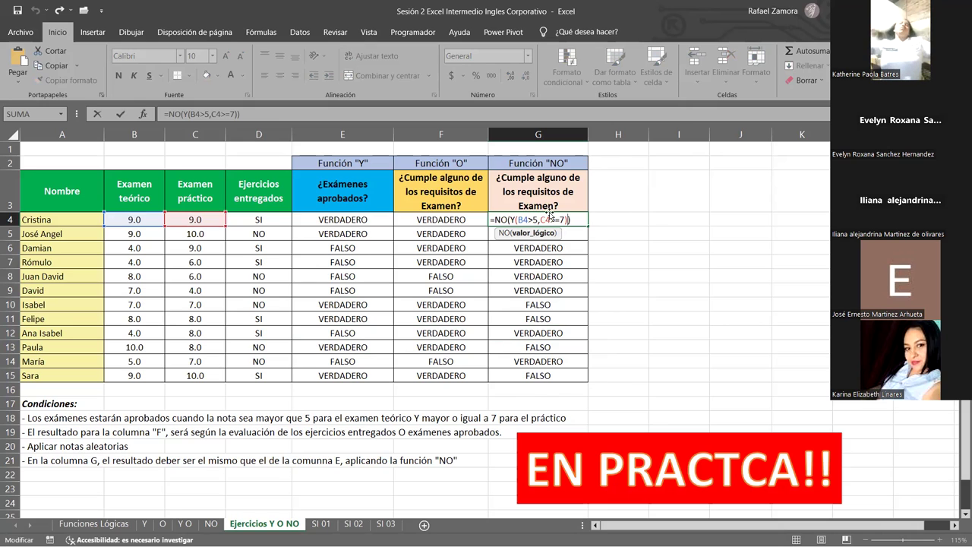
Wrap G4 in a second NO, giving =NO(NO(Y(B4>5,C4>=7))), and fill down to G15.
key(ctrl+Return)
drag(351, 222, 356, 375)
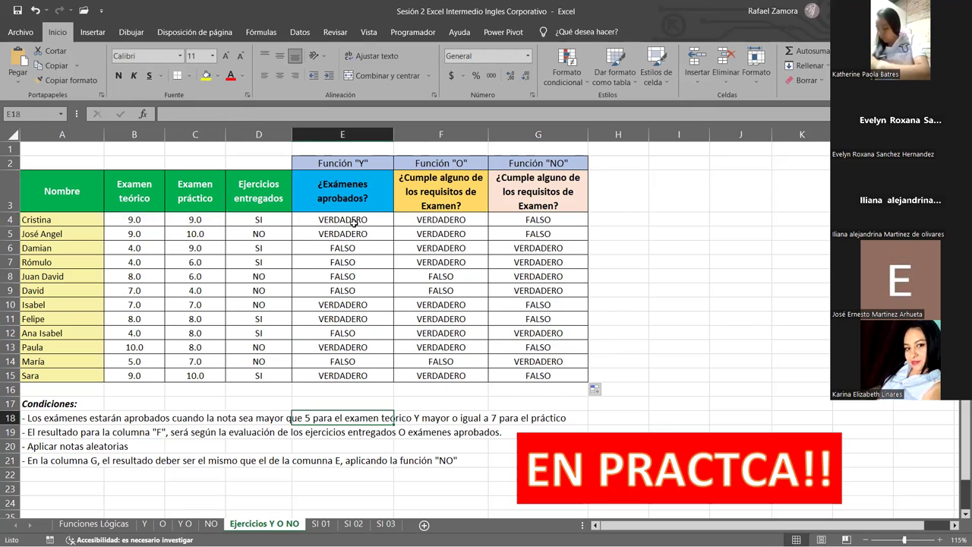
click(566, 220)
double_click(519, 222)
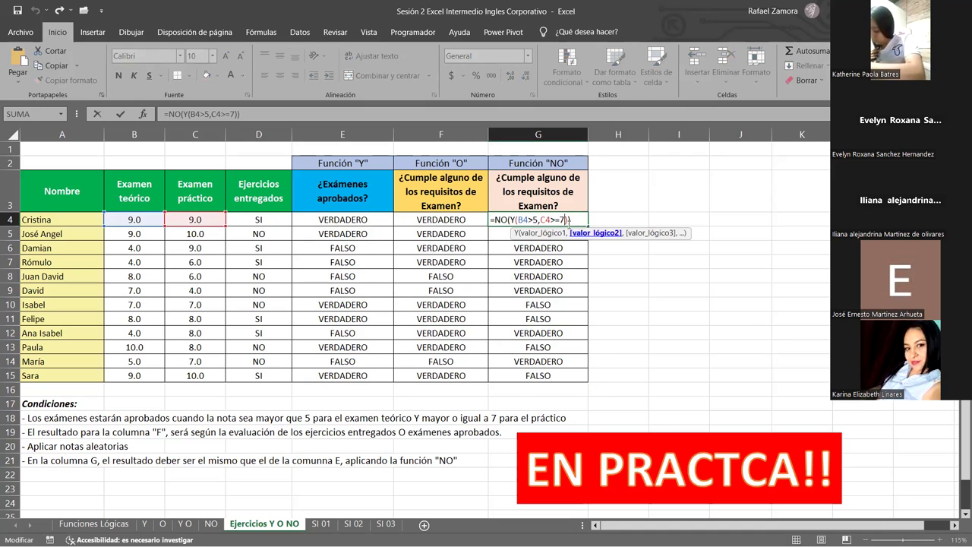
key(Right)
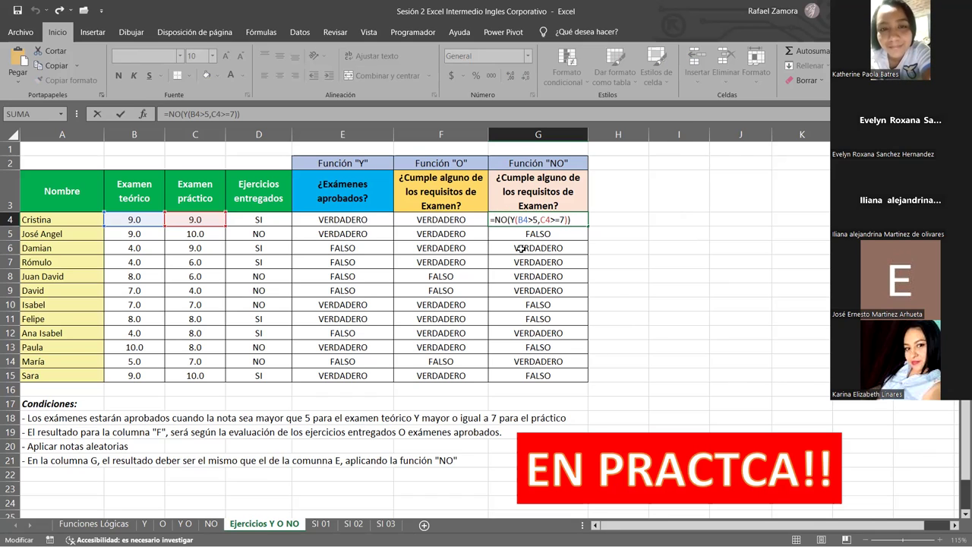
text(NO)
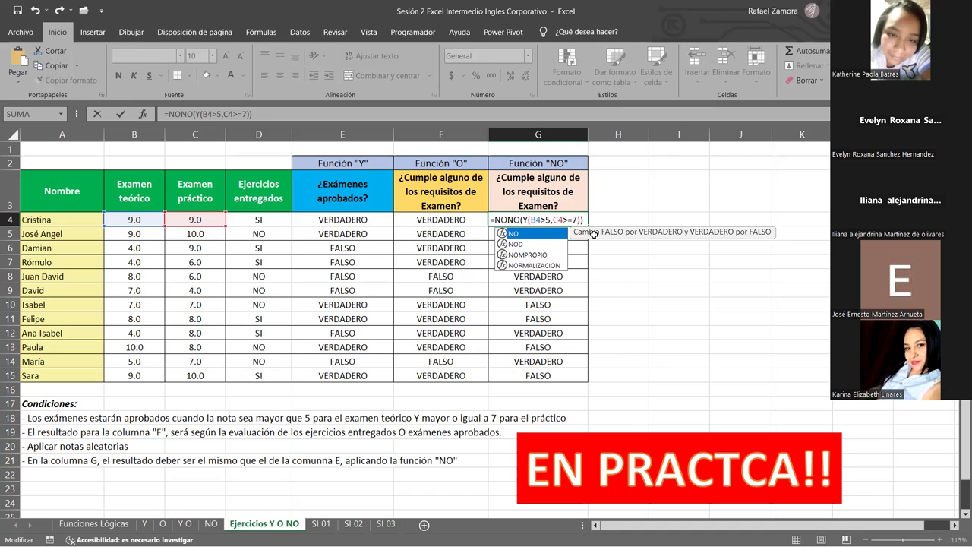
text(()
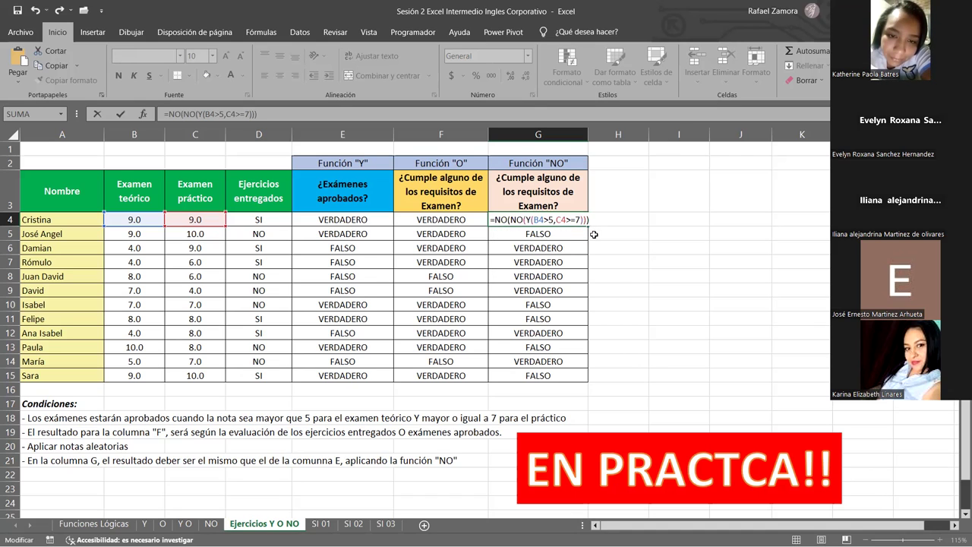
key(Return)
click(568, 218)
drag(588, 226, 555, 378)
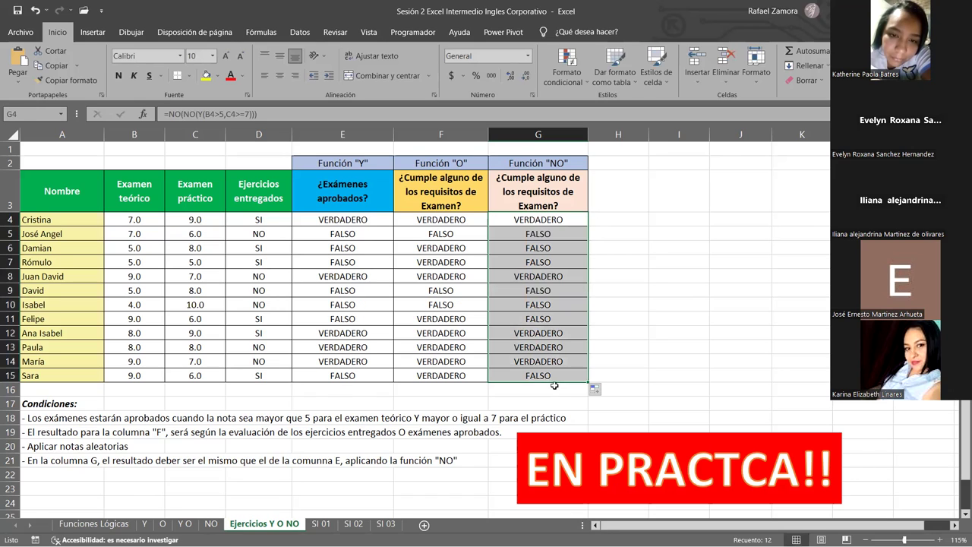
click(658, 223)
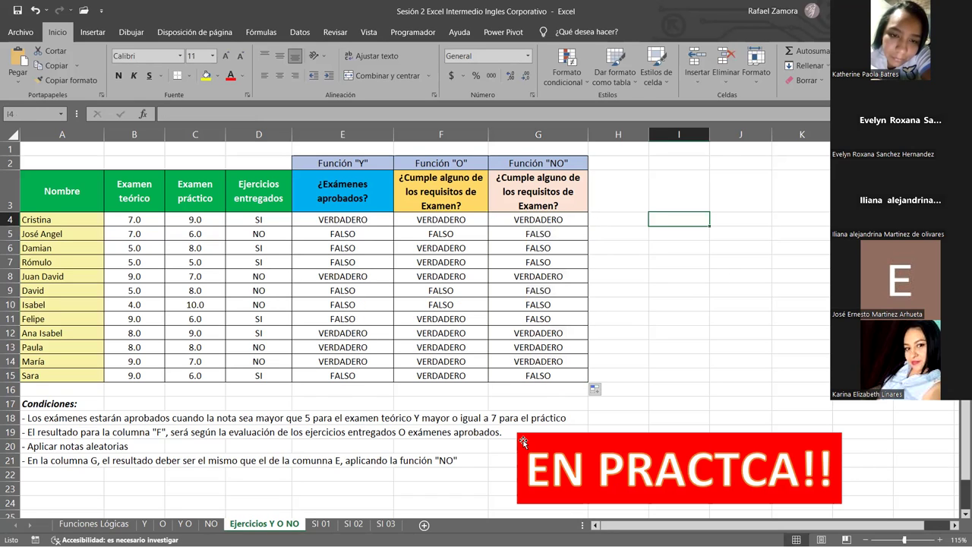
click(340, 219)
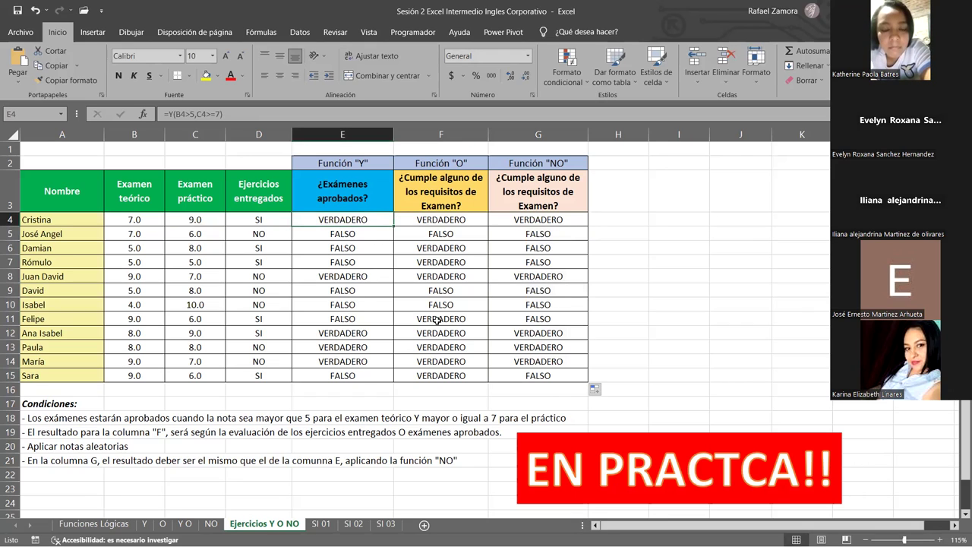
double_click(577, 220)
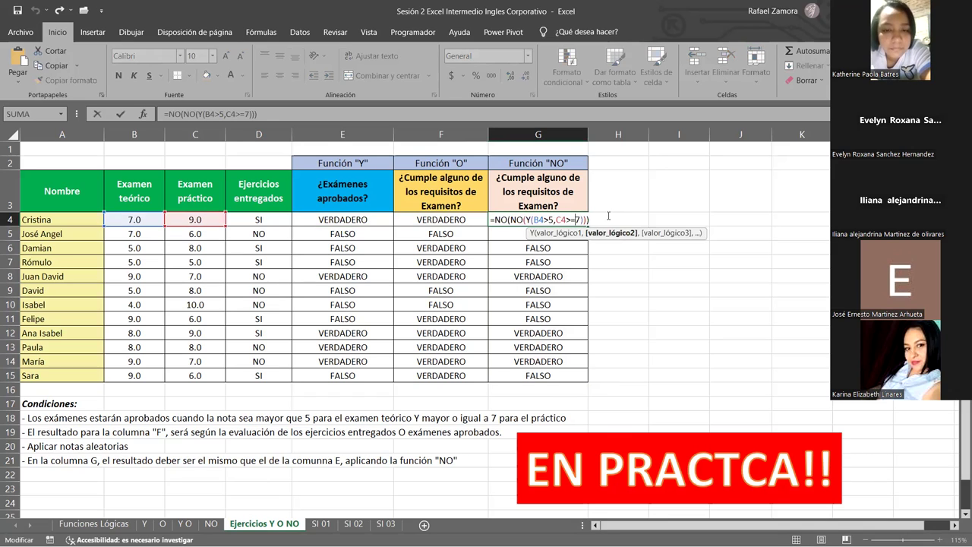
click(589, 219)
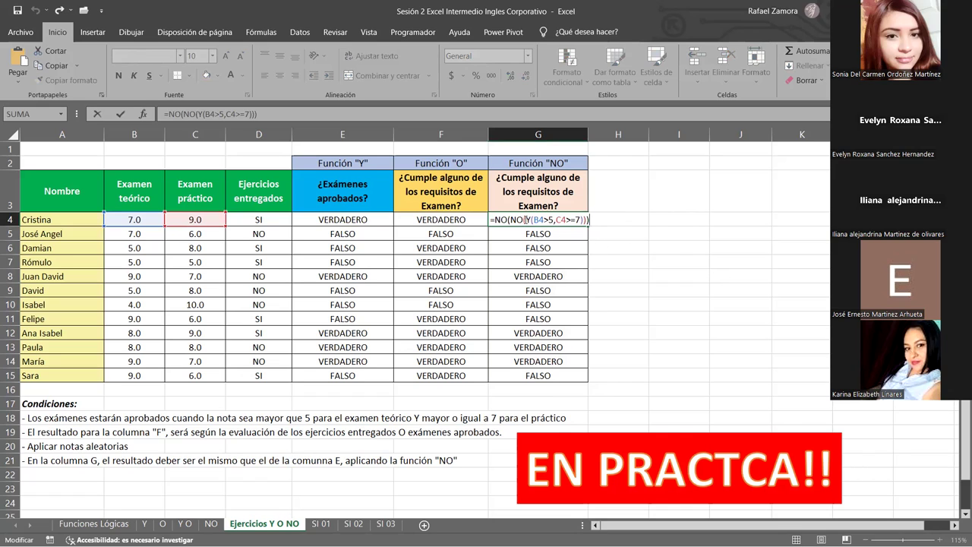
drag(526, 219, 583, 220)
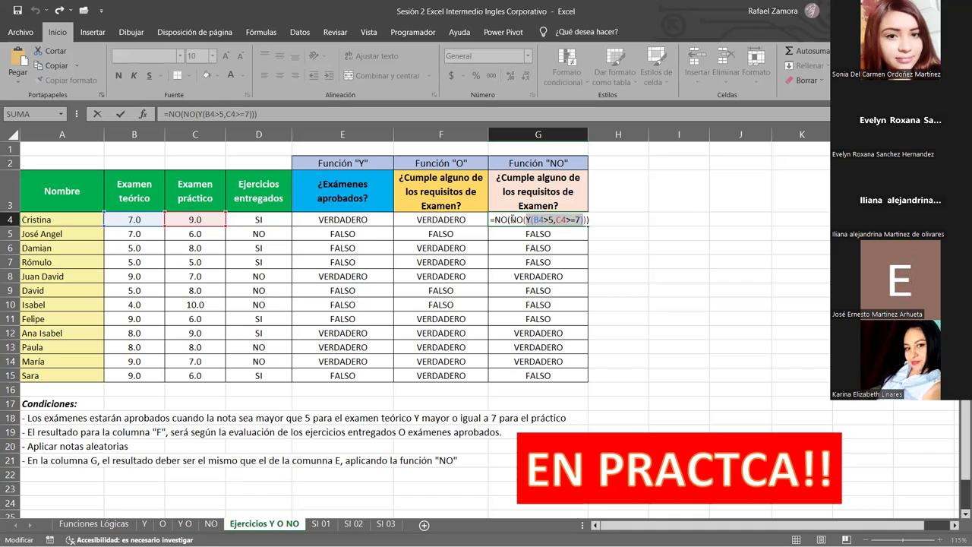
click(513, 220)
drag(565, 221, 586, 221)
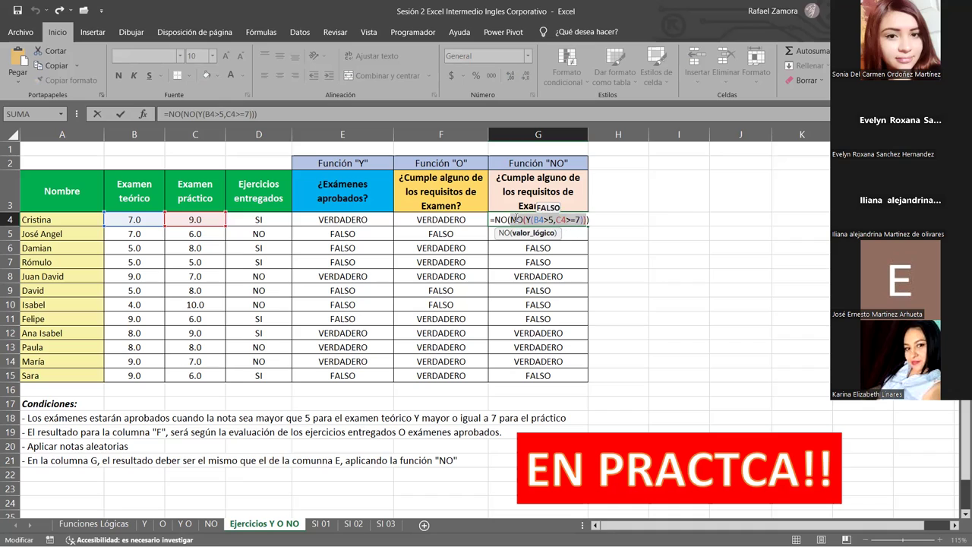
drag(534, 219, 549, 219)
click(587, 221)
key(Return)
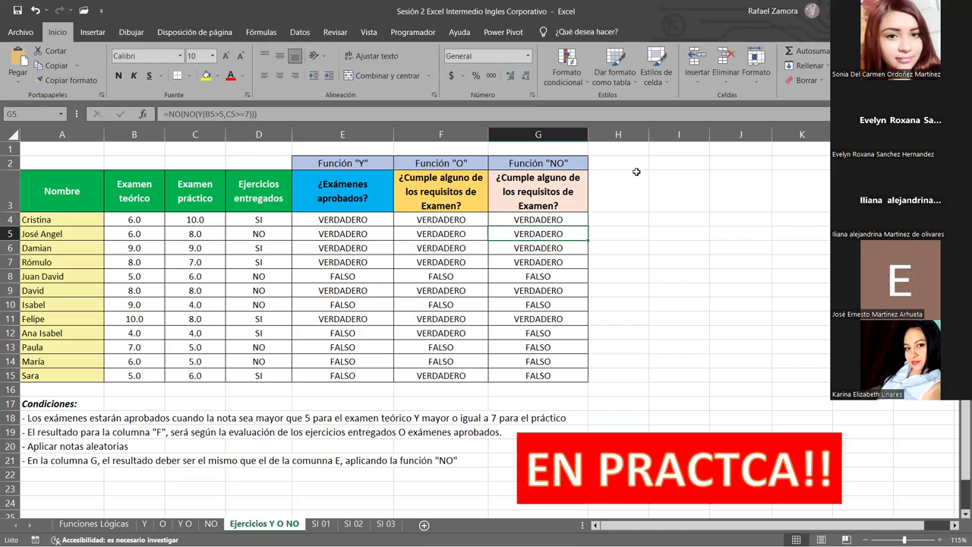
drag(688, 305, 690, 313)
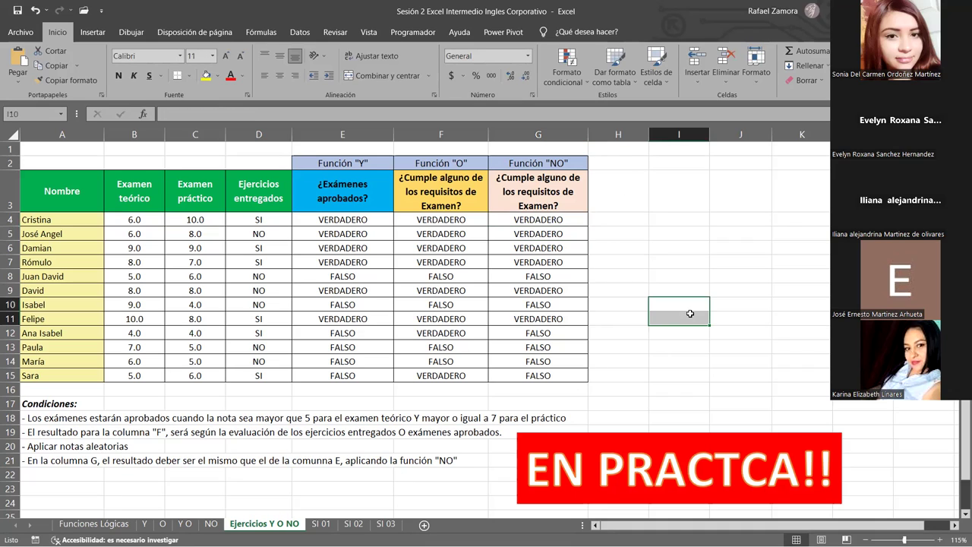
click(680, 208)
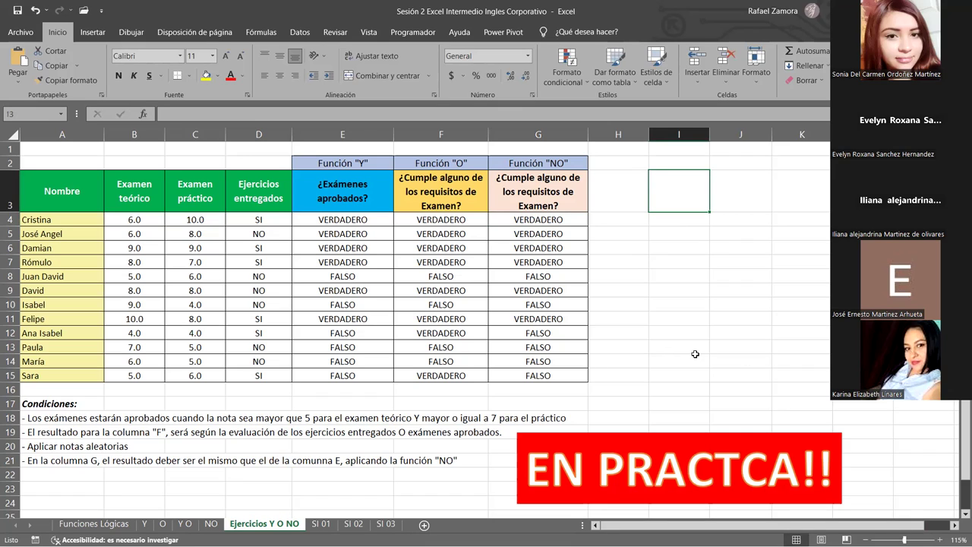
click(767, 302)
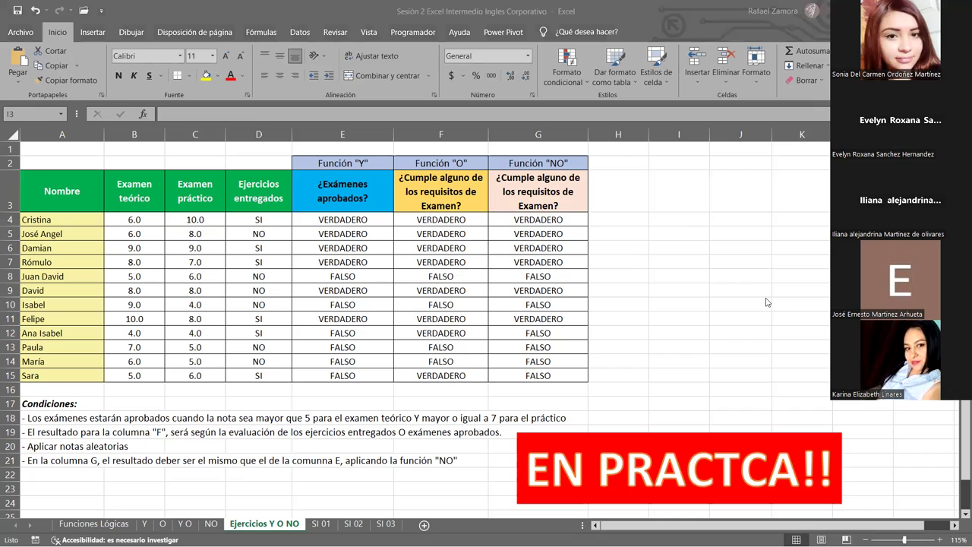
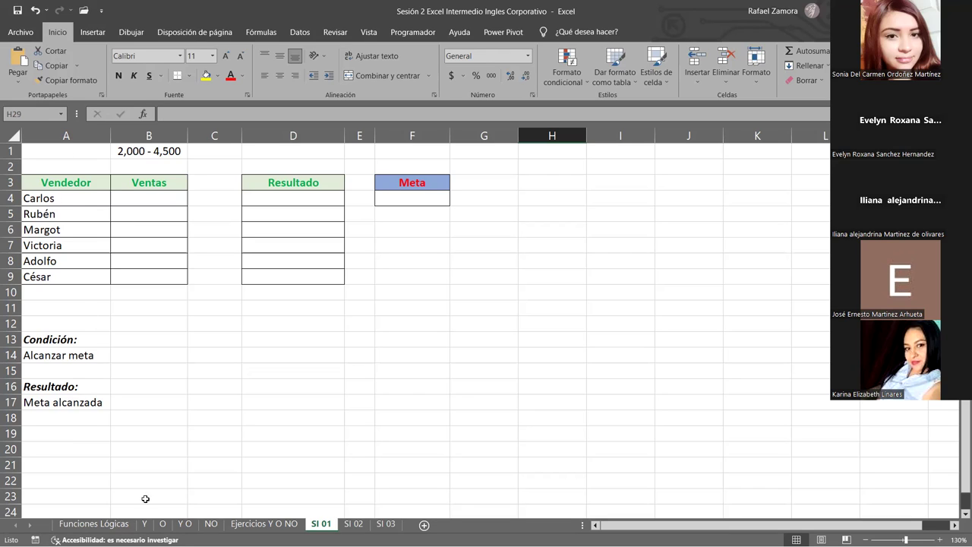
Point out the Alcanzar meta condition, the empty Meta cell, the Resultado cells and the empty Ventas cells.
click(70, 366)
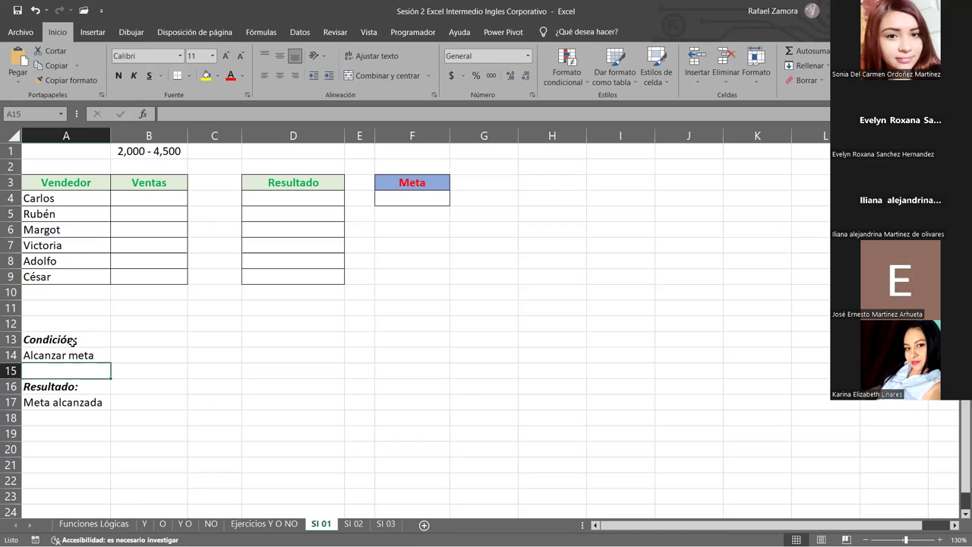
click(76, 357)
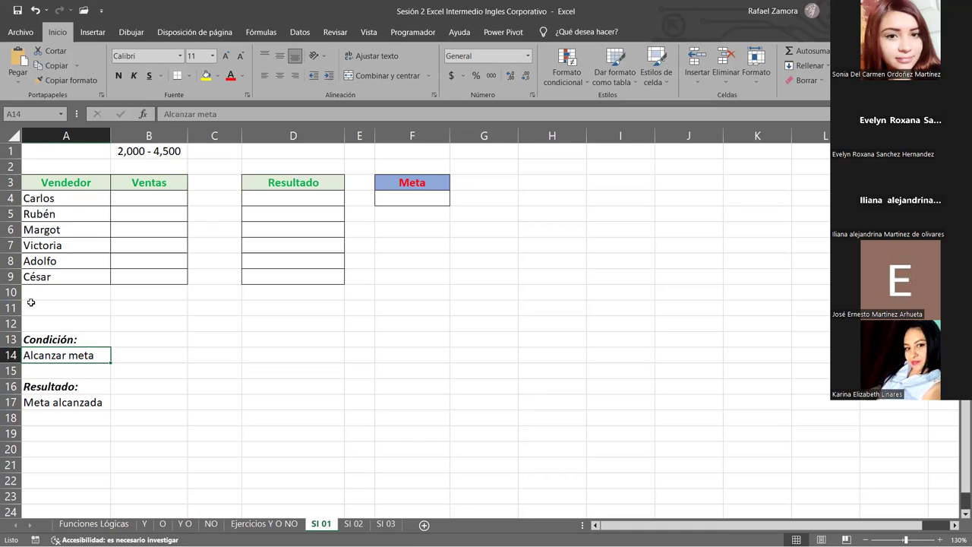
click(413, 192)
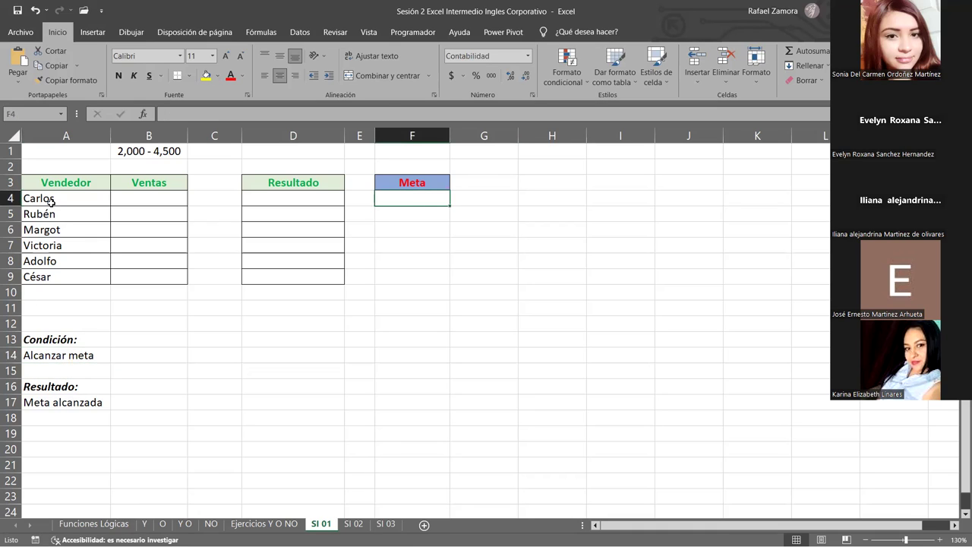
click(56, 386)
click(55, 399)
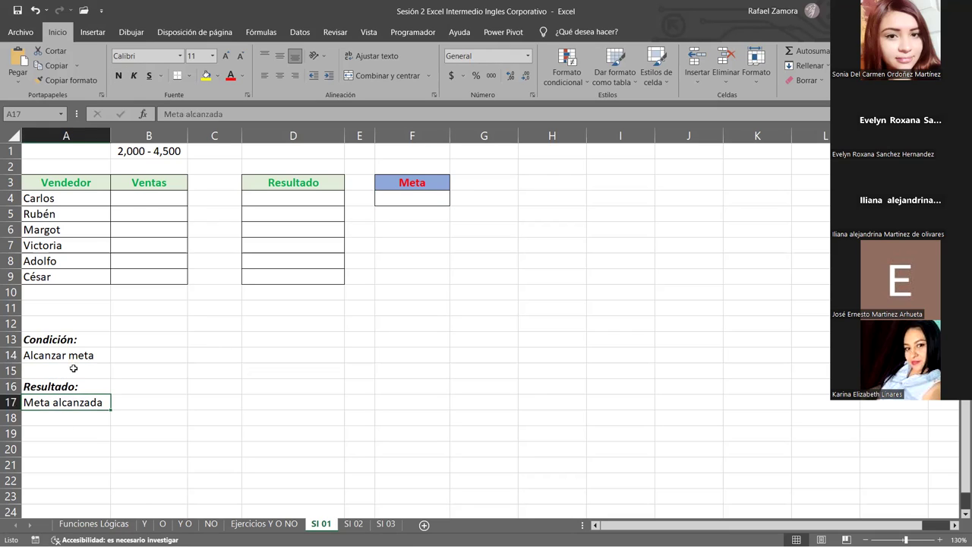
click(323, 194)
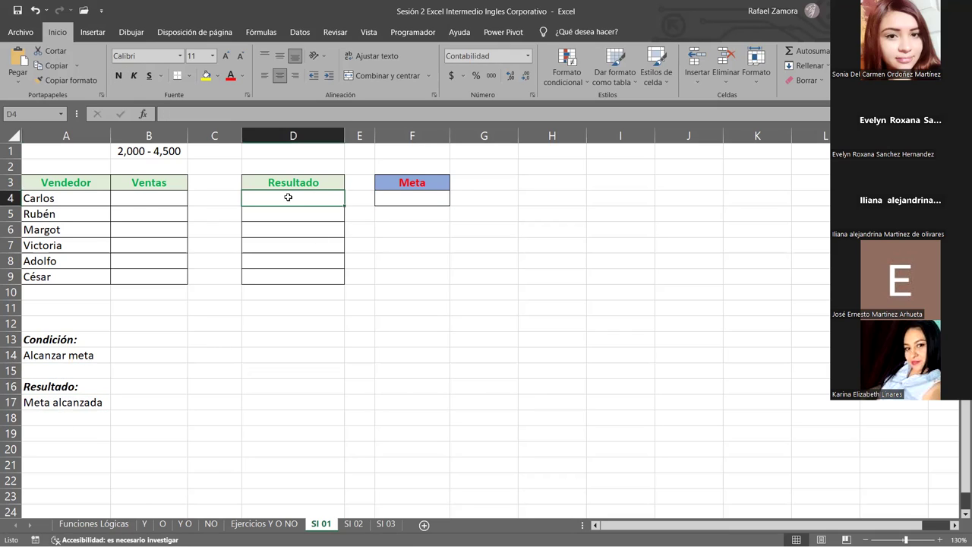
click(83, 404)
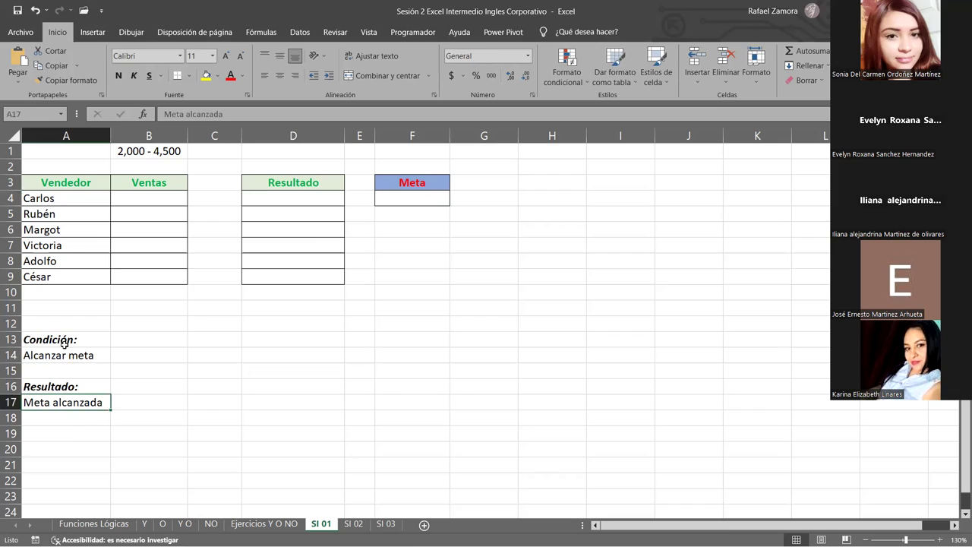
mouse_move(152, 198)
mouse_down()
mouse_move(145, 290)
mouse_move(146, 276)
mouse_up()
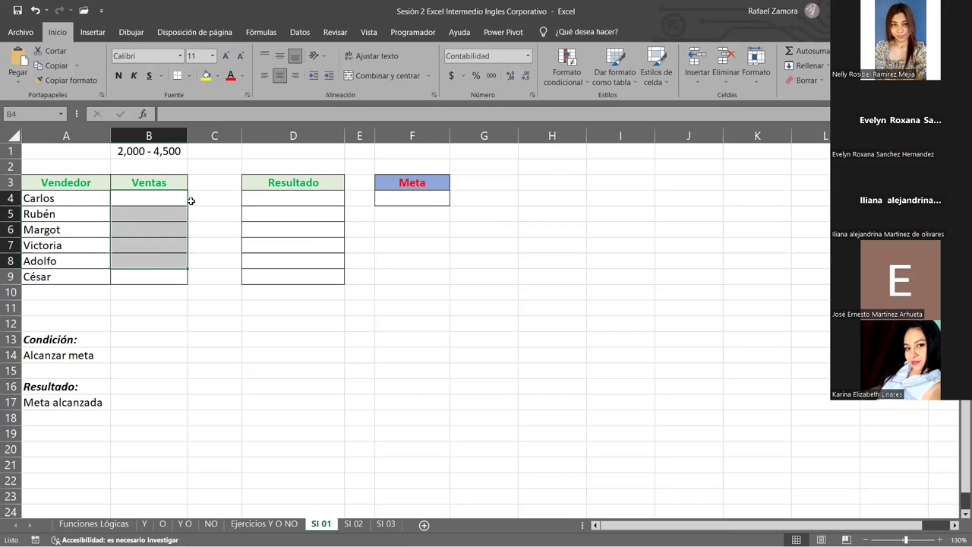
Enter =ALEATORIO.ENTRE(2000,4500) in Carlos's sales cell B4 and fill it down to B9.
click(147, 197)
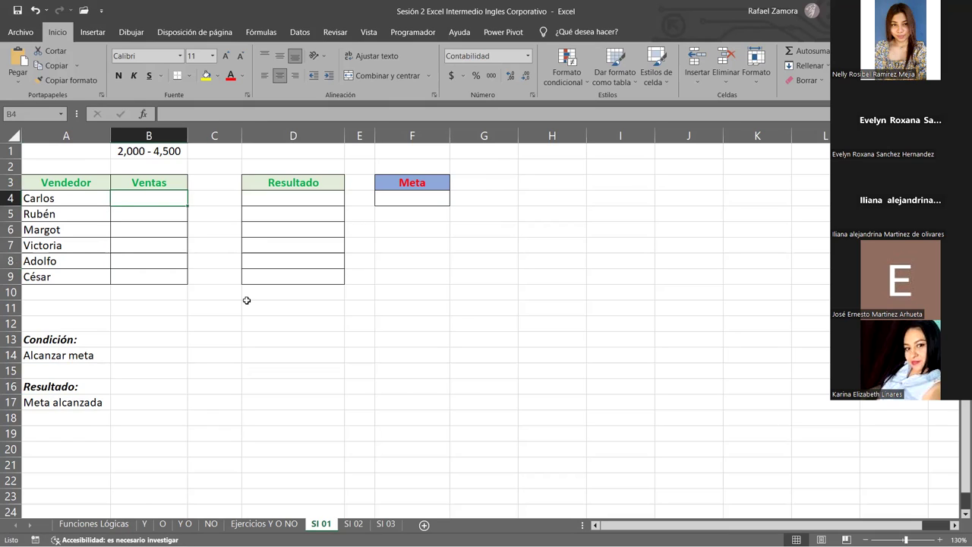
text(=)
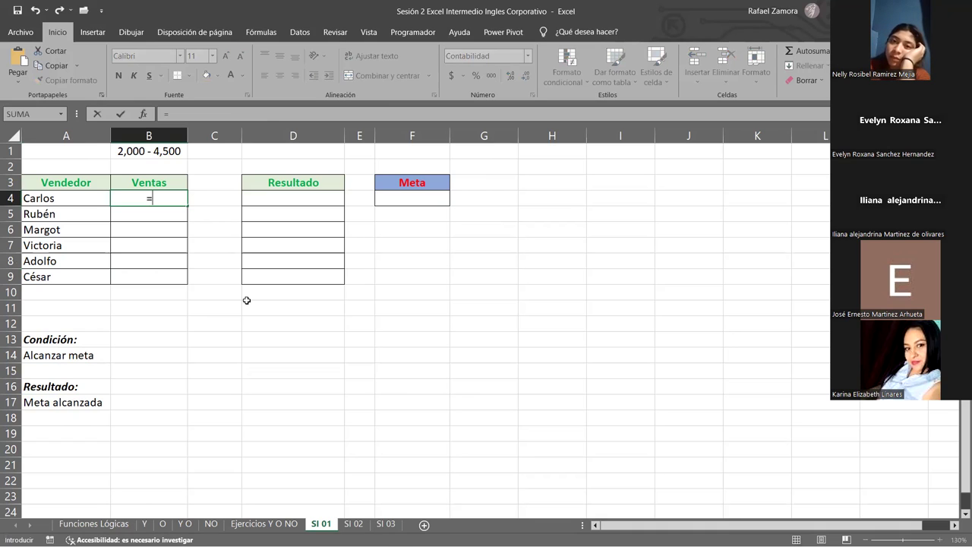
text(aleat)
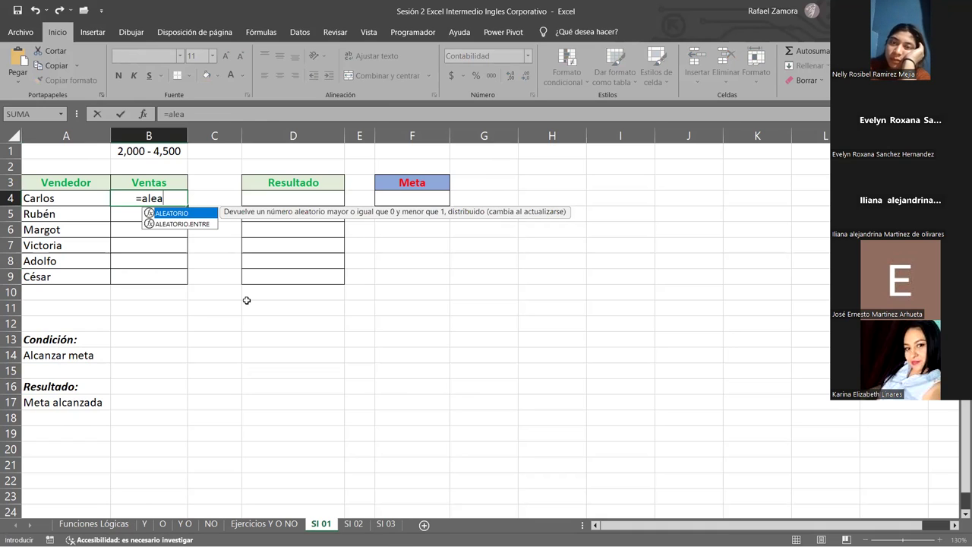
key(Down)
key(Tab)
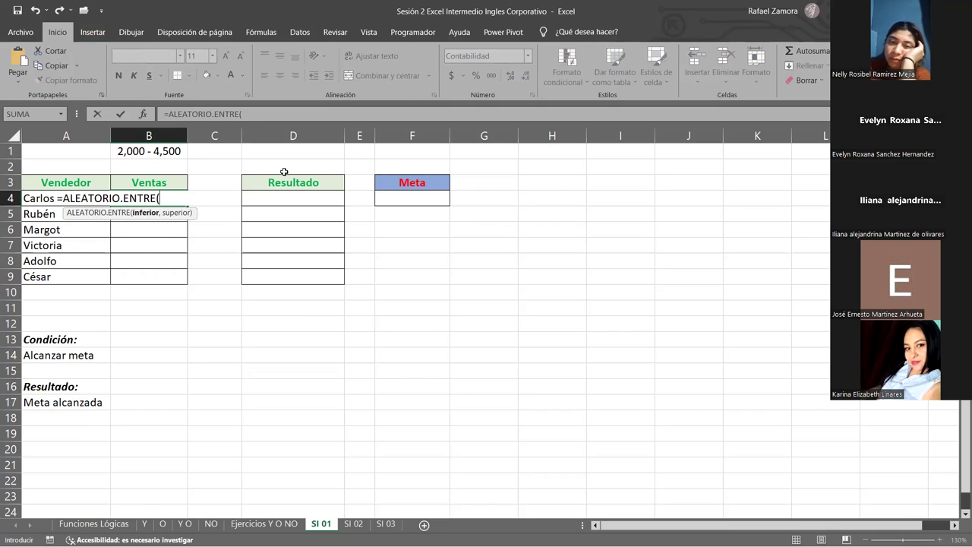
text(2000,4500)
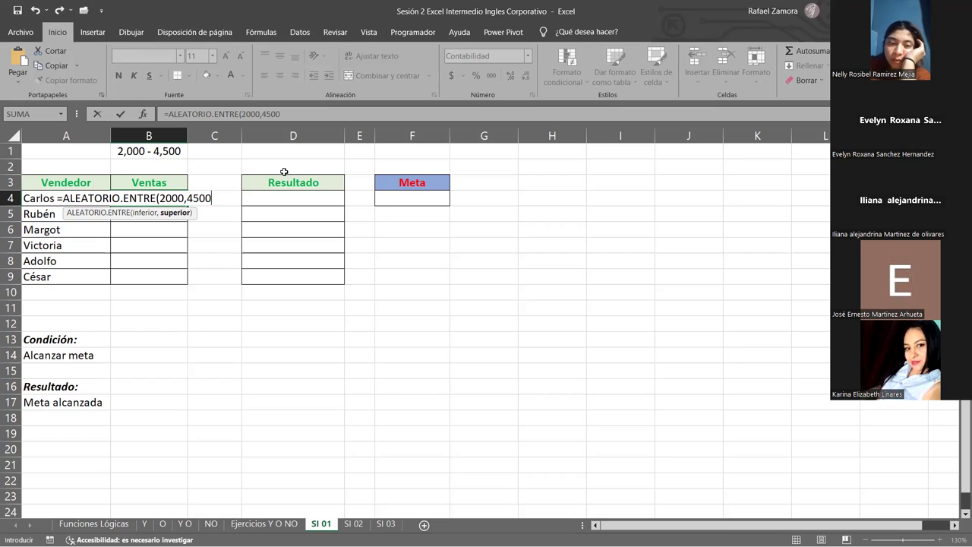
text())
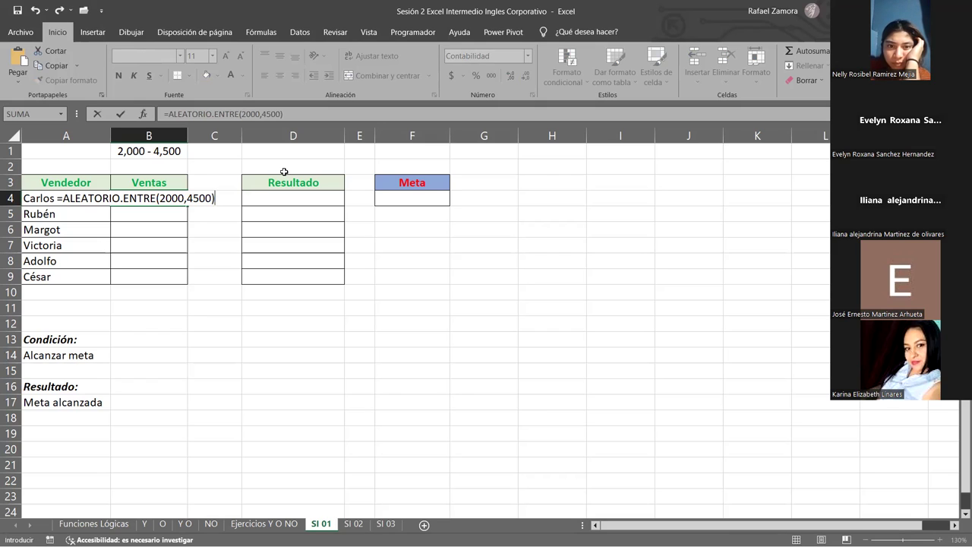
key(Return)
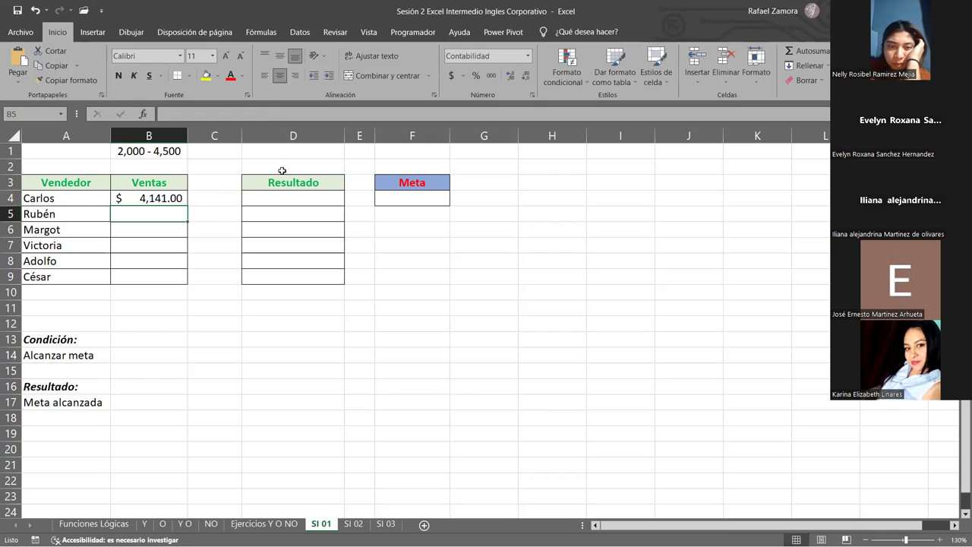
click(163, 199)
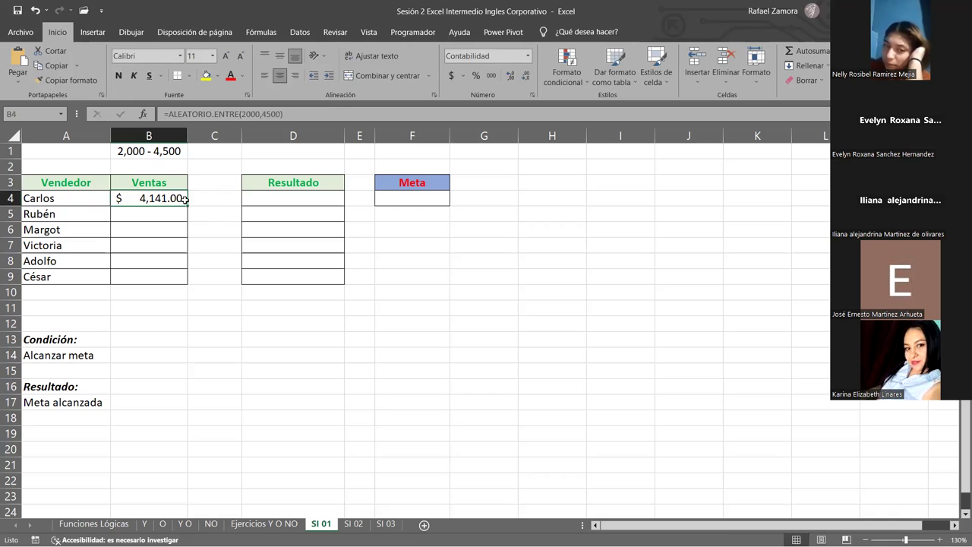
drag(186, 206, 168, 291)
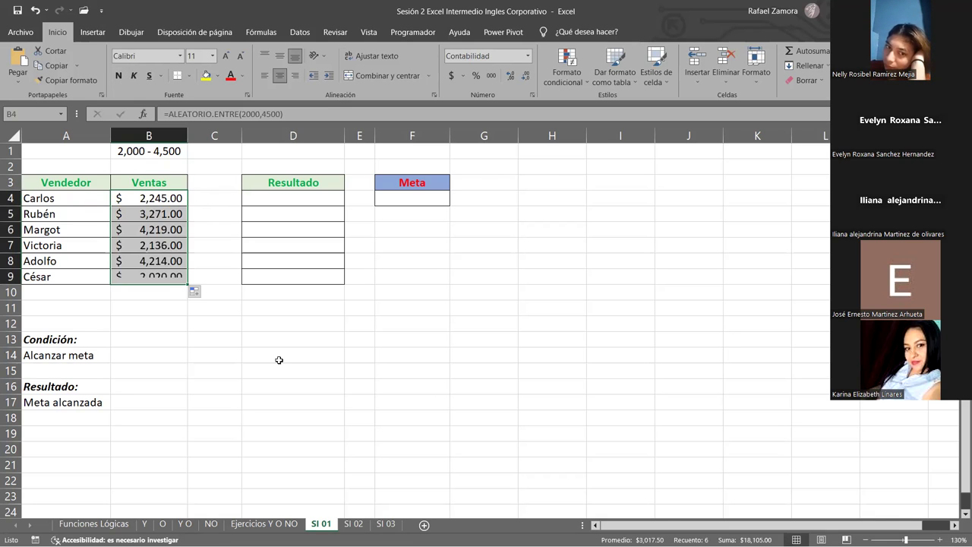
click(279, 359)
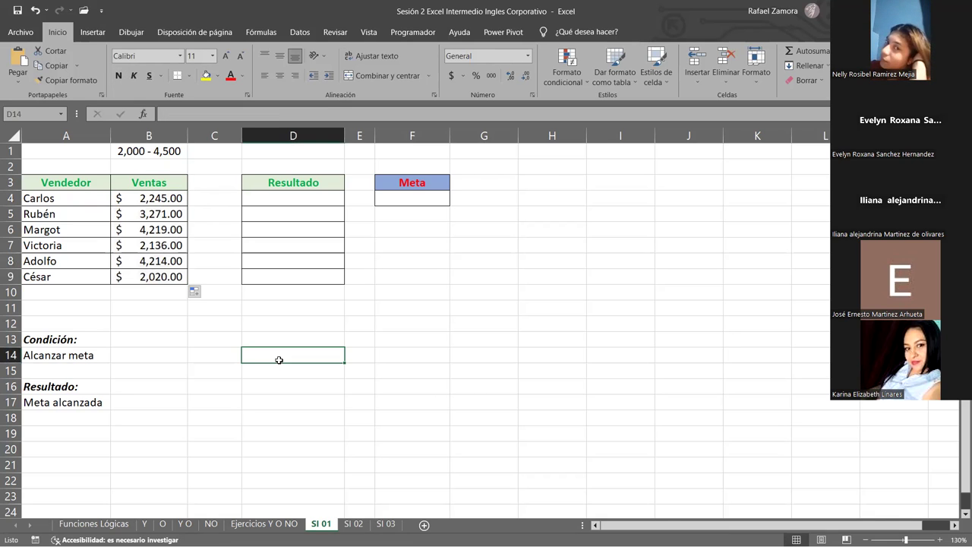
Enter 3,000 as the sales goal in the Meta cell F4.
click(216, 341)
click(437, 200)
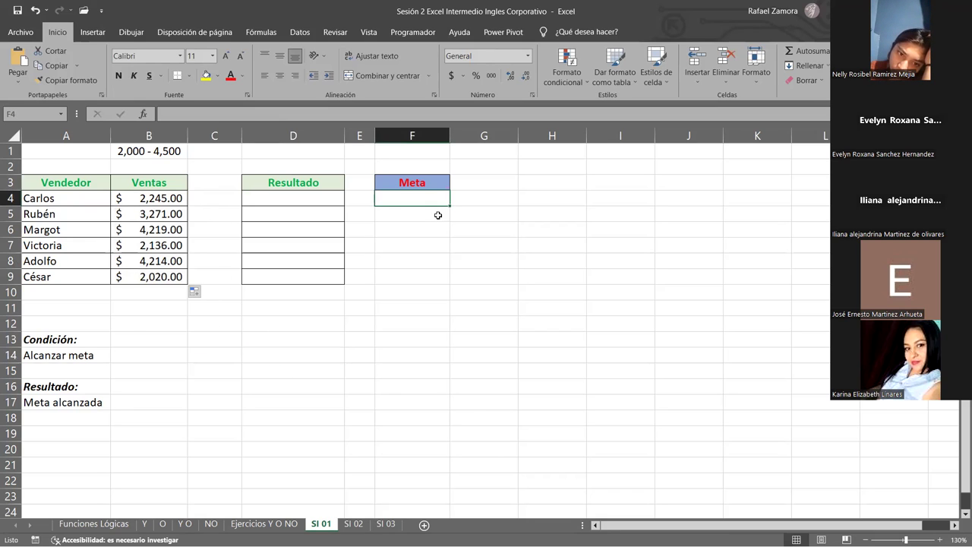
text(3,000)
key(Return)
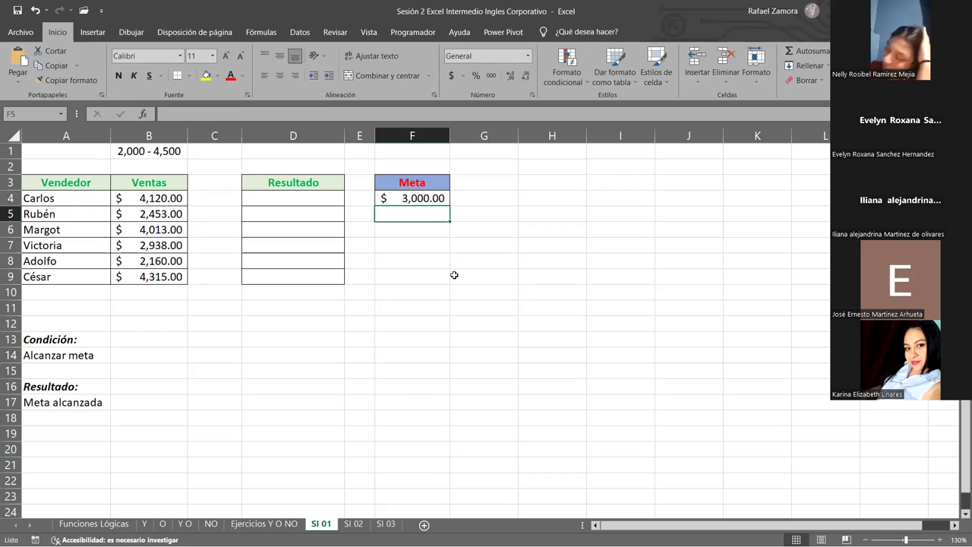
click(386, 325)
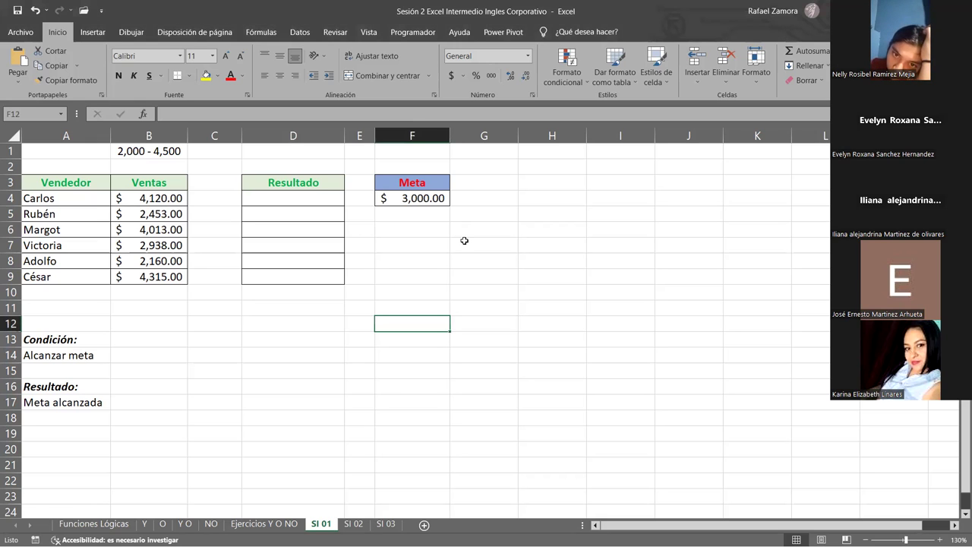
click(307, 199)
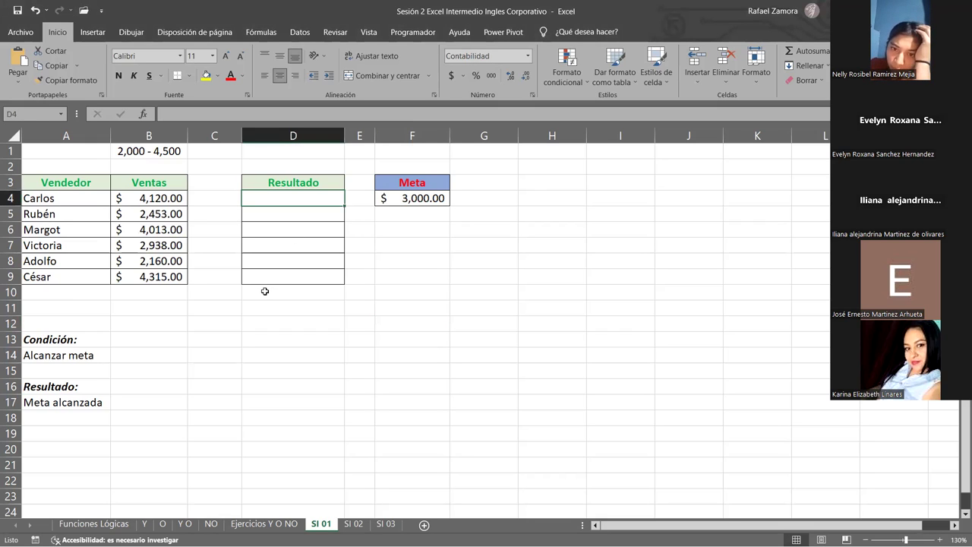
Start D4's formula as =SI(B4>F4,"Meta alcanzada", comparing Carlos's sales to the goal.
text(=)
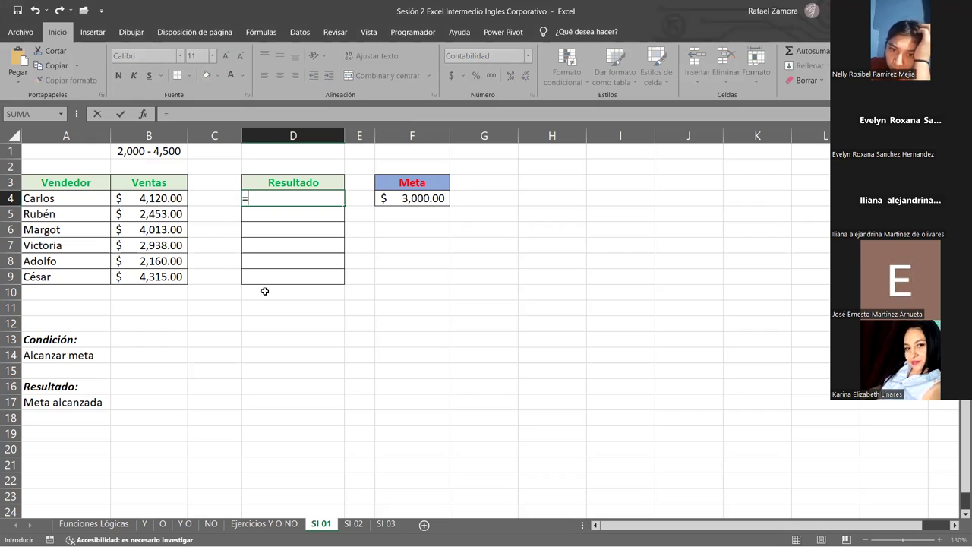
text(si)
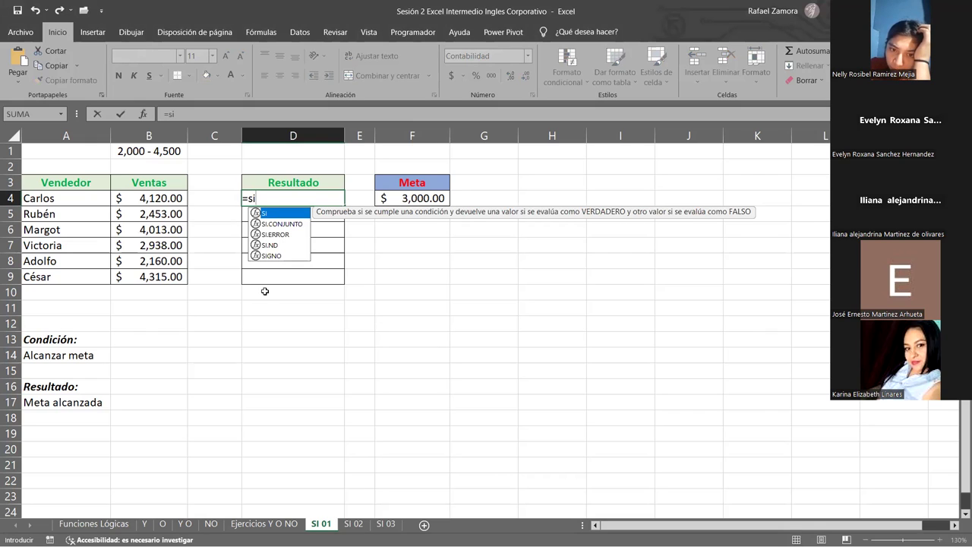
key(Tab)
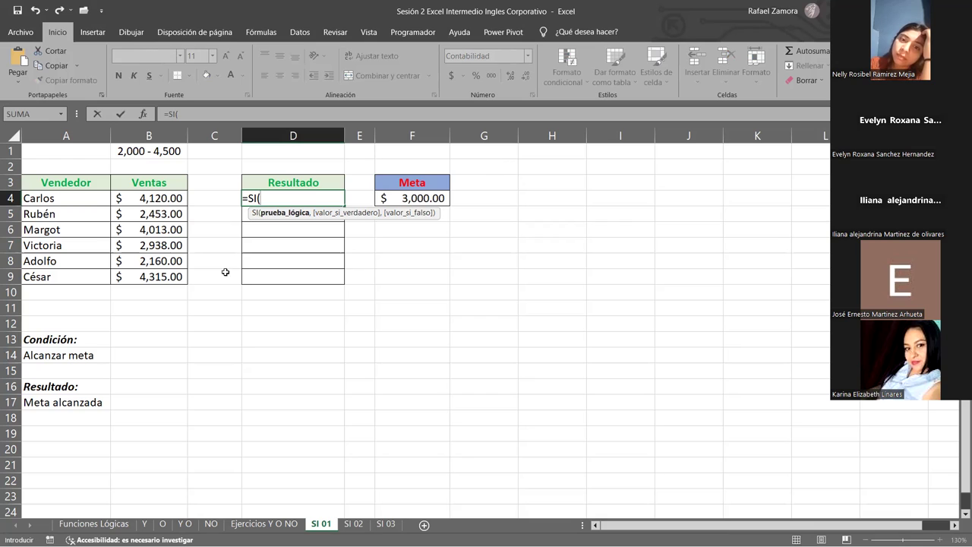
click(434, 199)
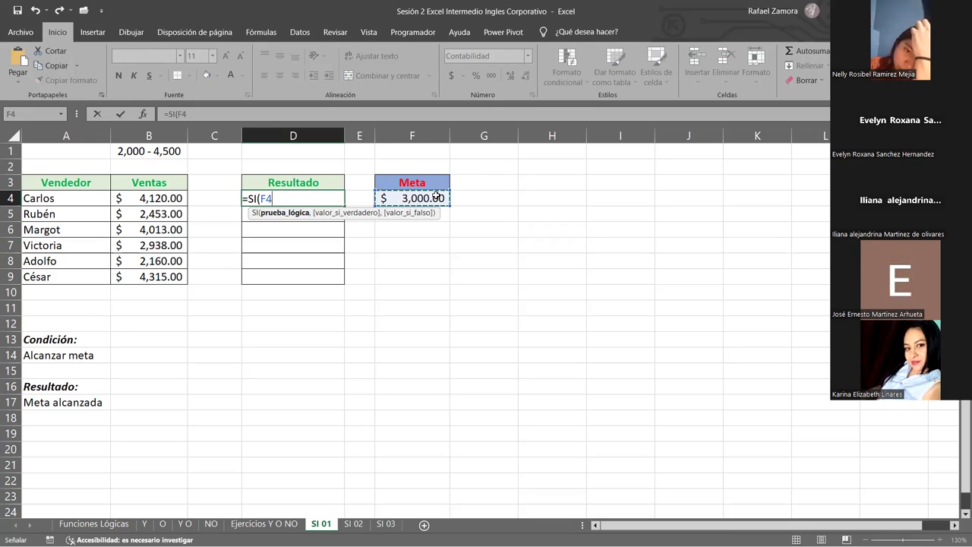
text(>)
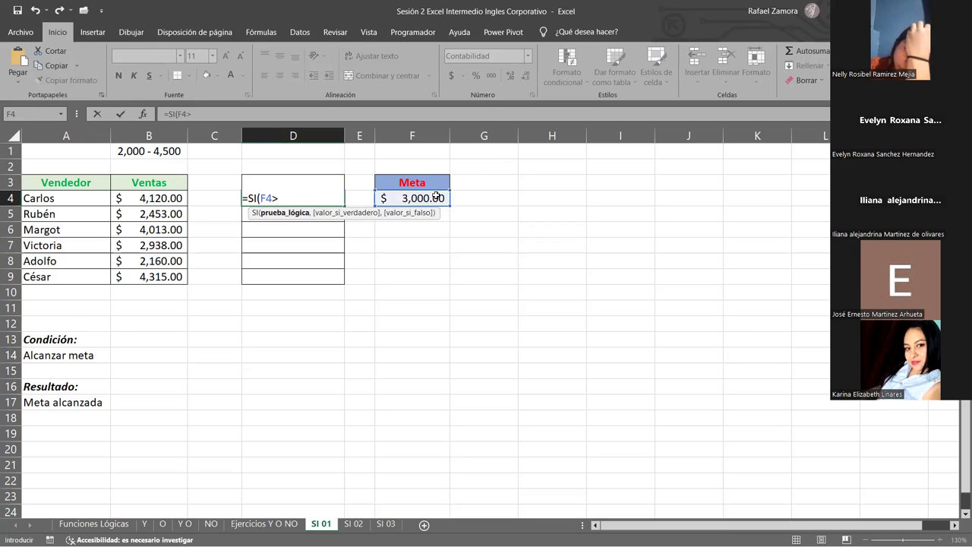
text(3)
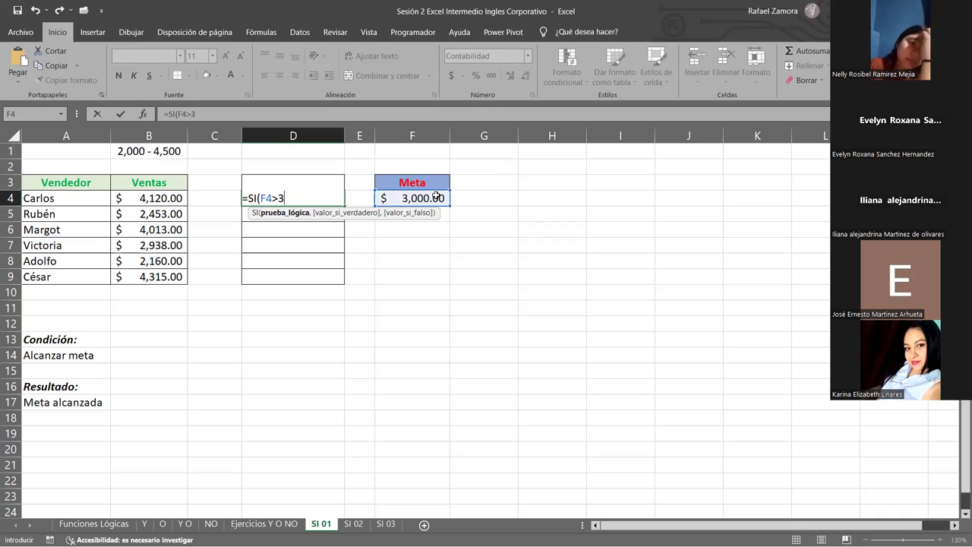
key(BackSpace)
key(BackSpace)
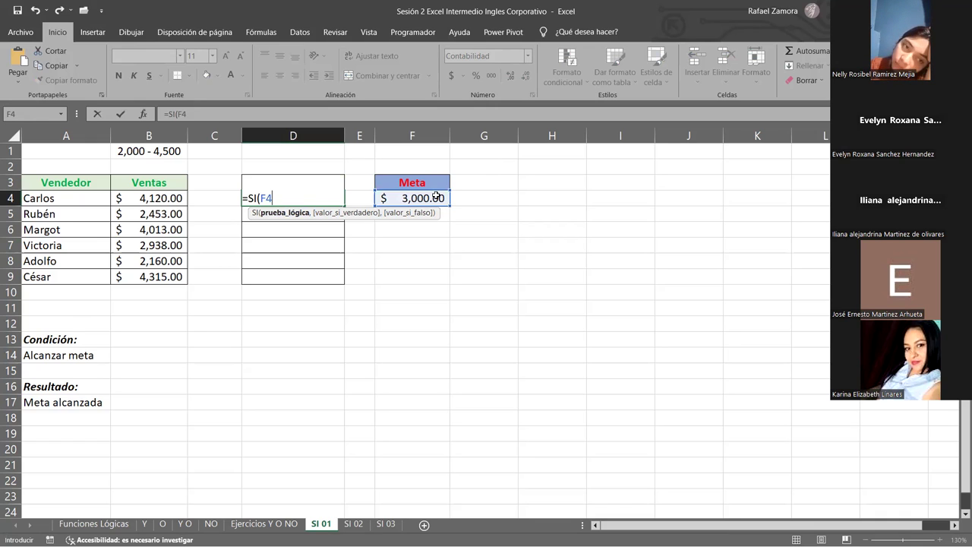
key(BackSpace)
key(BackSpace)
click(167, 196)
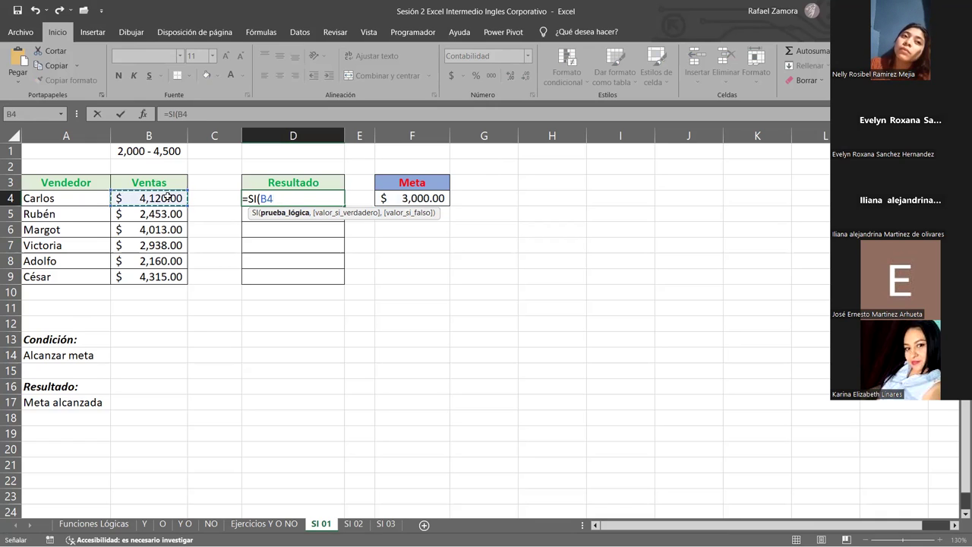
text(>)
click(397, 206)
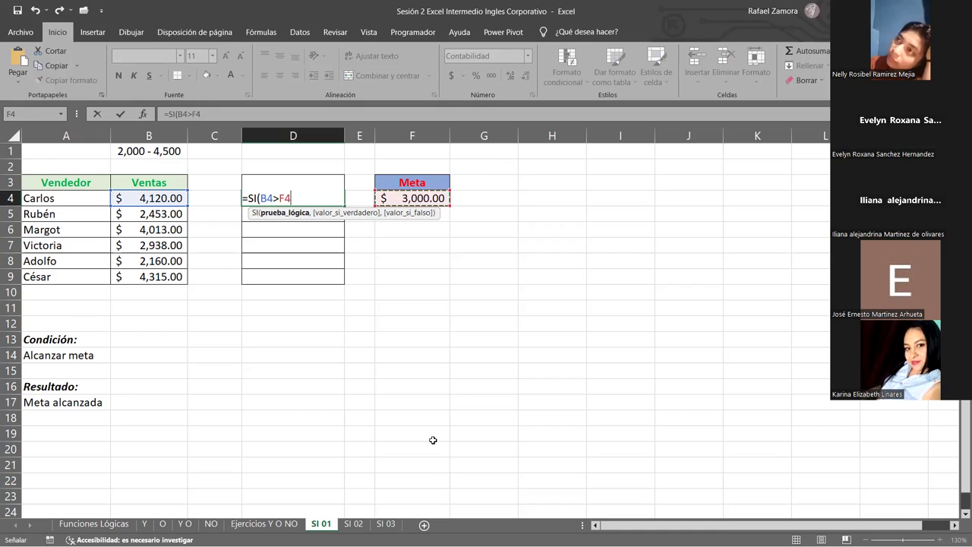
text(,)
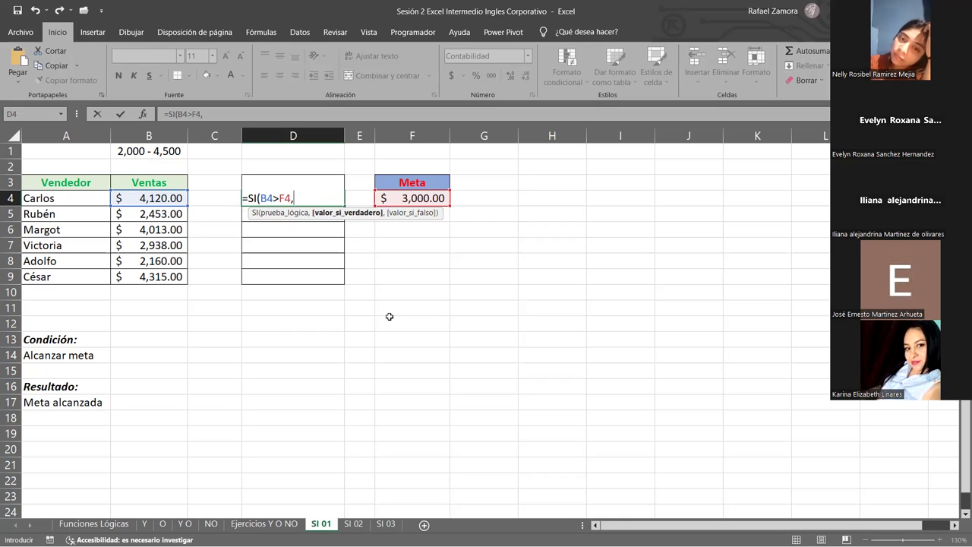
text(")
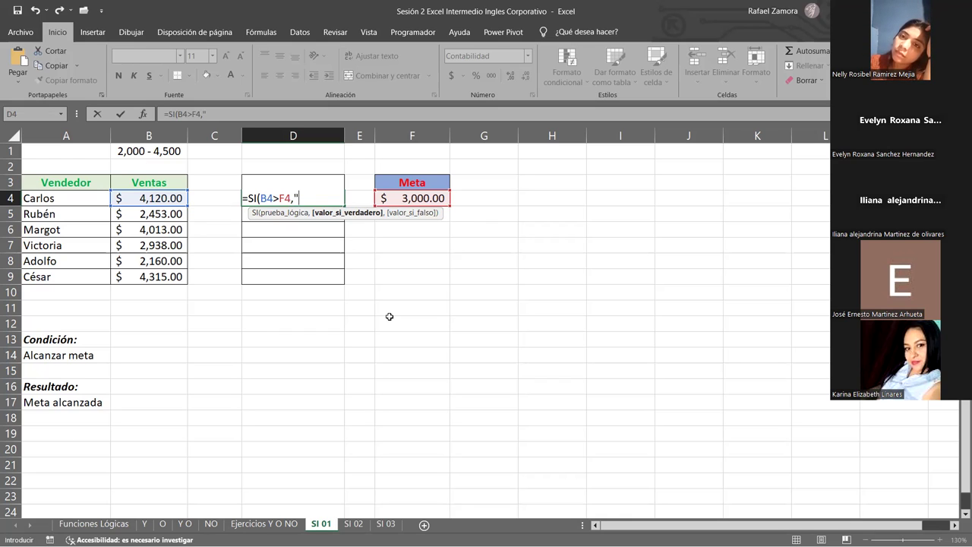
text(Meta )
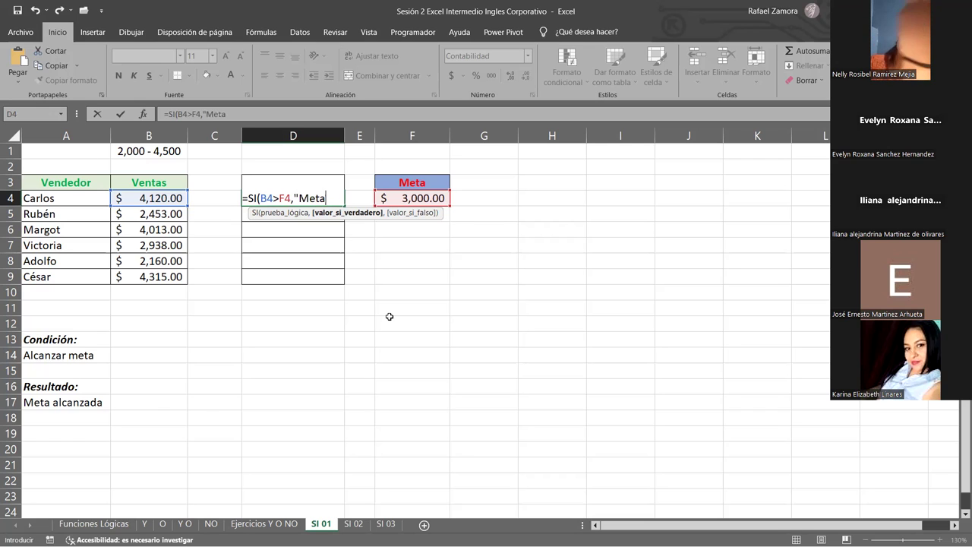
text(alcanzada)
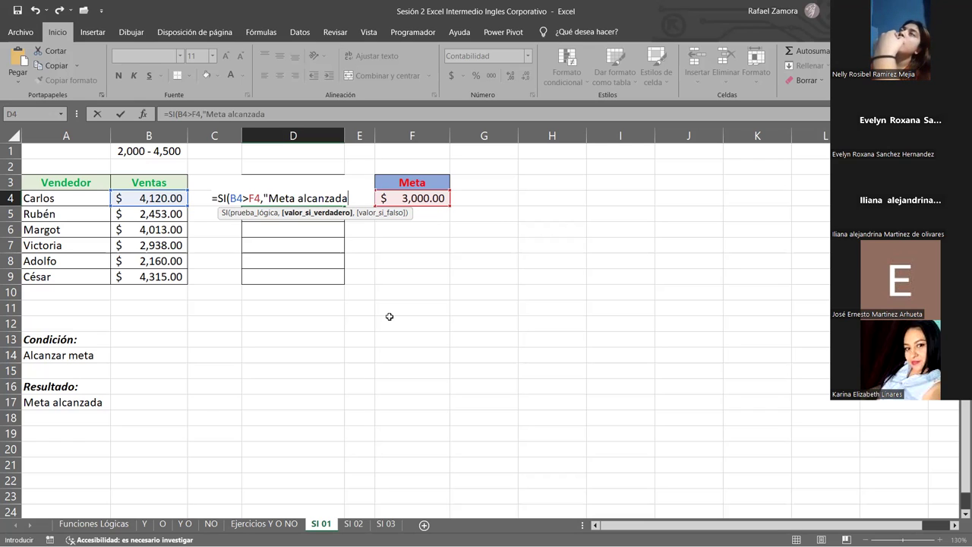
key(BackSpace)
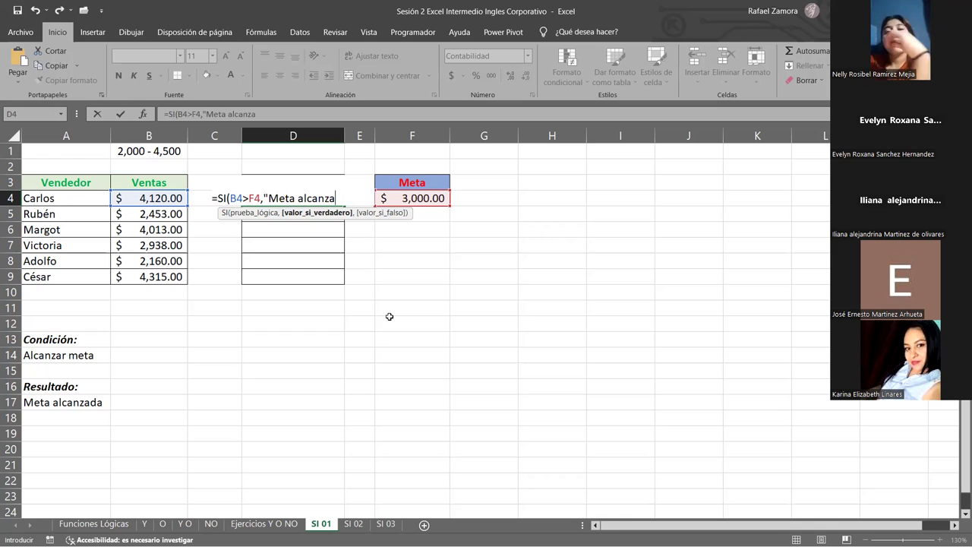
text(a")
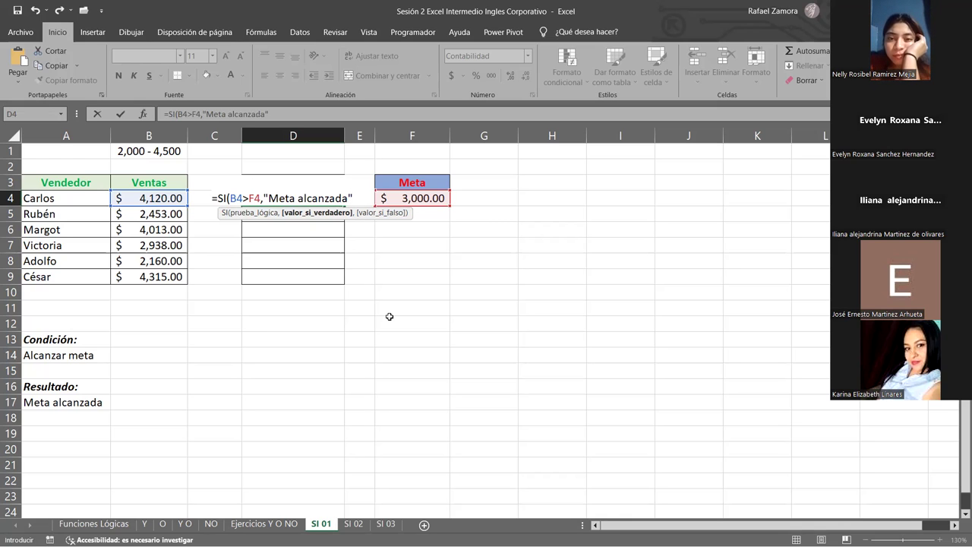
text(,)
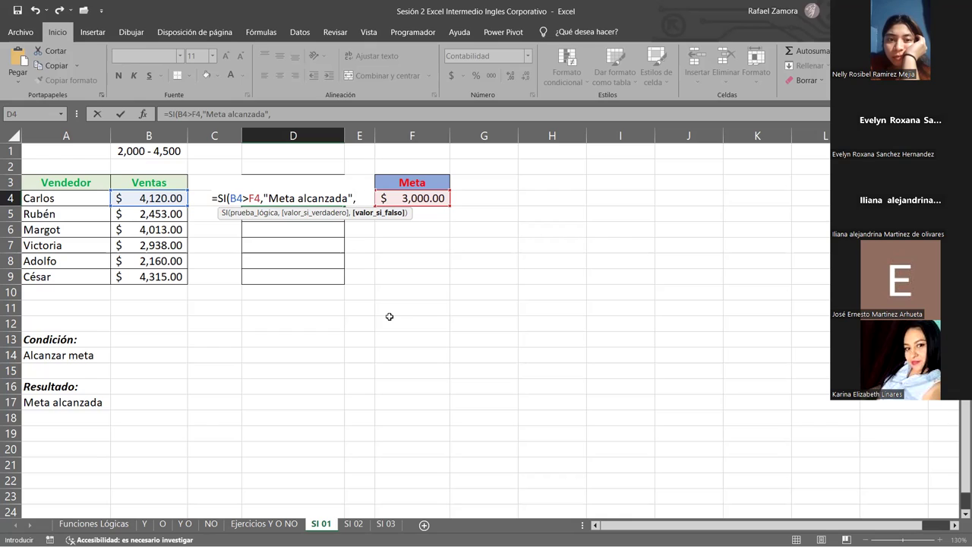
Highlight the B4>F4 logical test and the Meta alcanzada text to explain the formula's parts.
drag(230, 198, 249, 199)
click(251, 199)
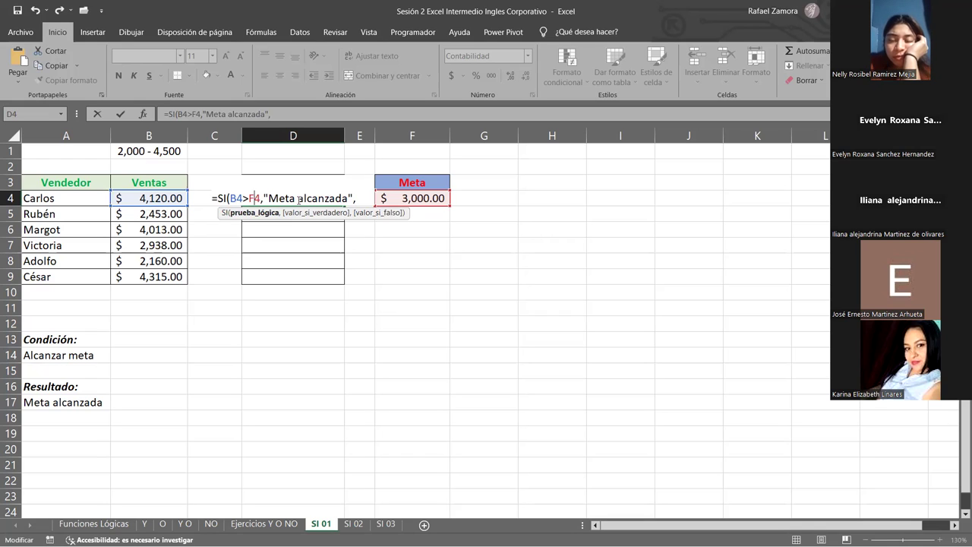
drag(231, 199, 262, 199)
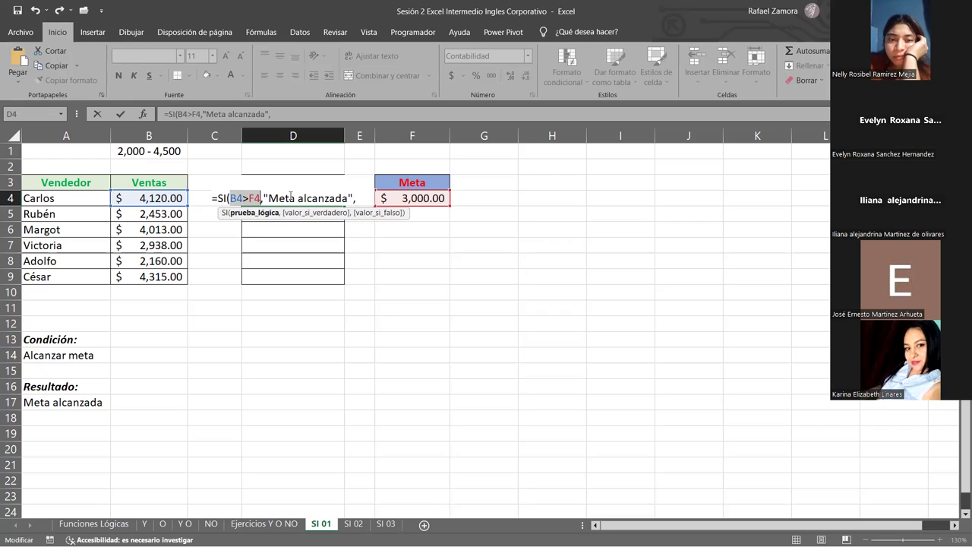
click(265, 198)
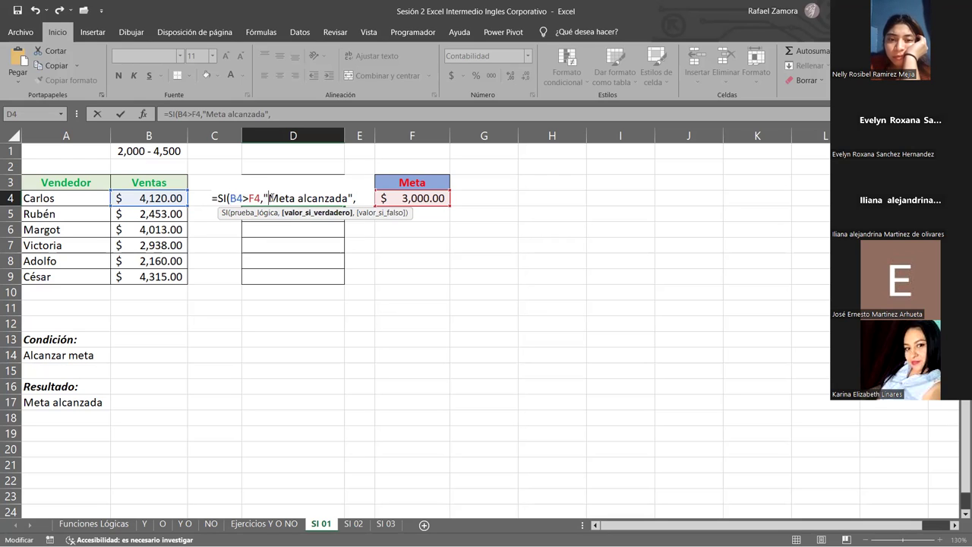
drag(268, 198, 350, 202)
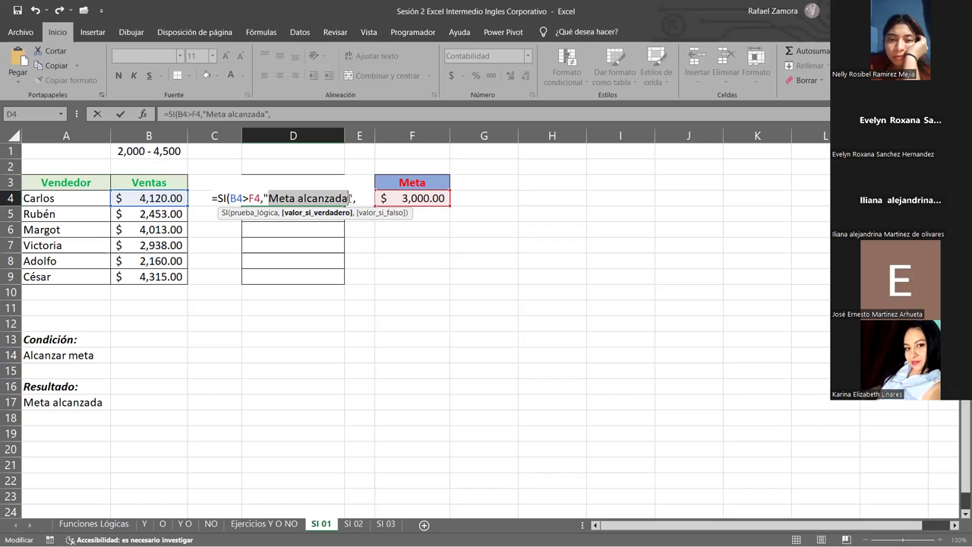
click(351, 198)
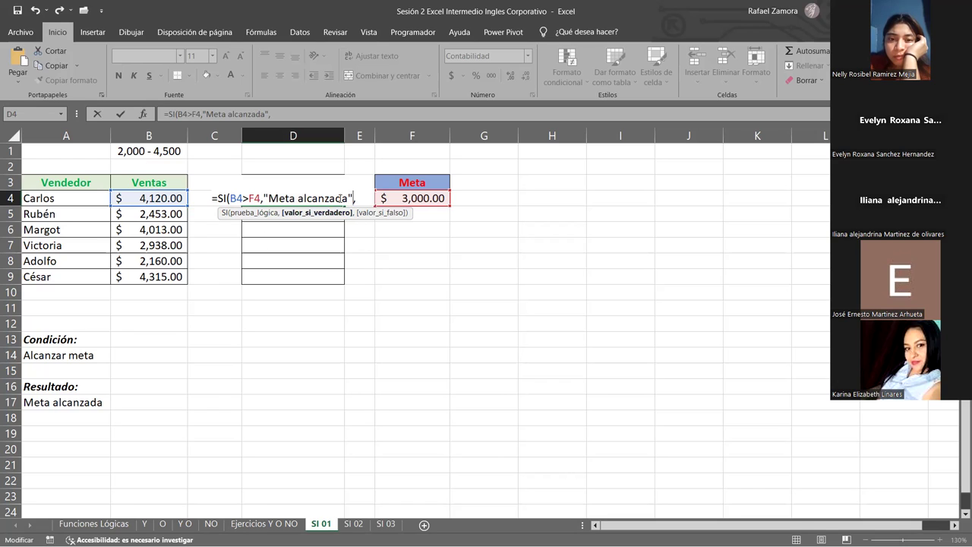
Close the formula with an empty "" false result and commit =SI(B4>F4,"Meta alcanzada","") in D4.
key(Right)
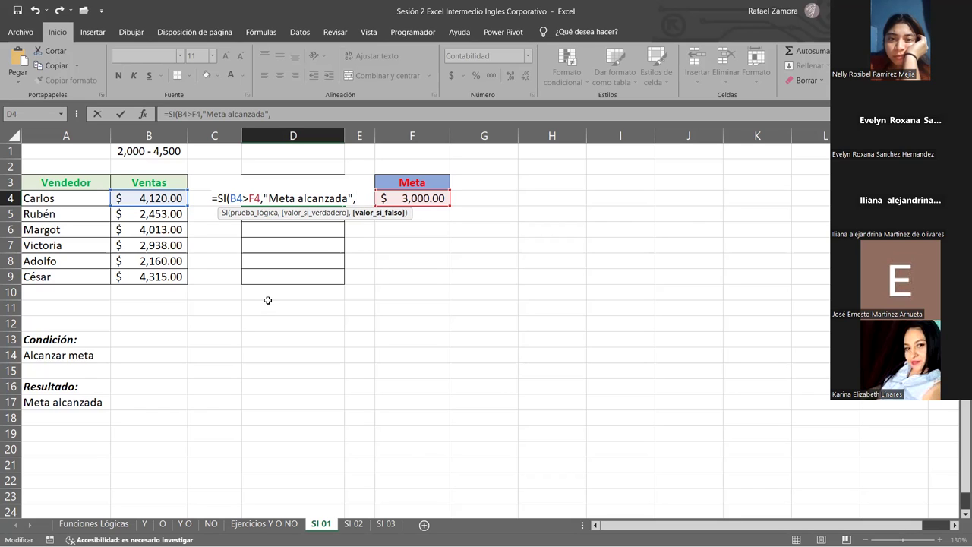
text("")
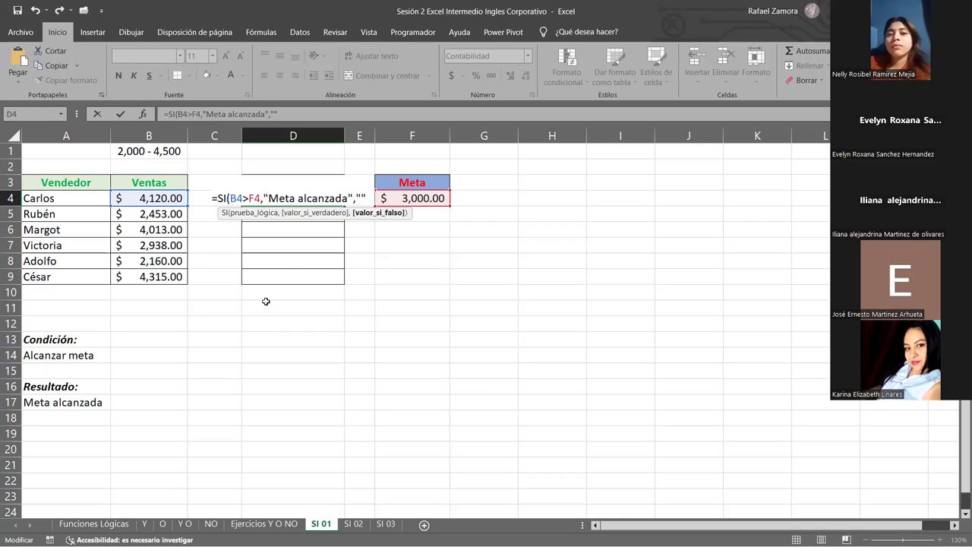
text())
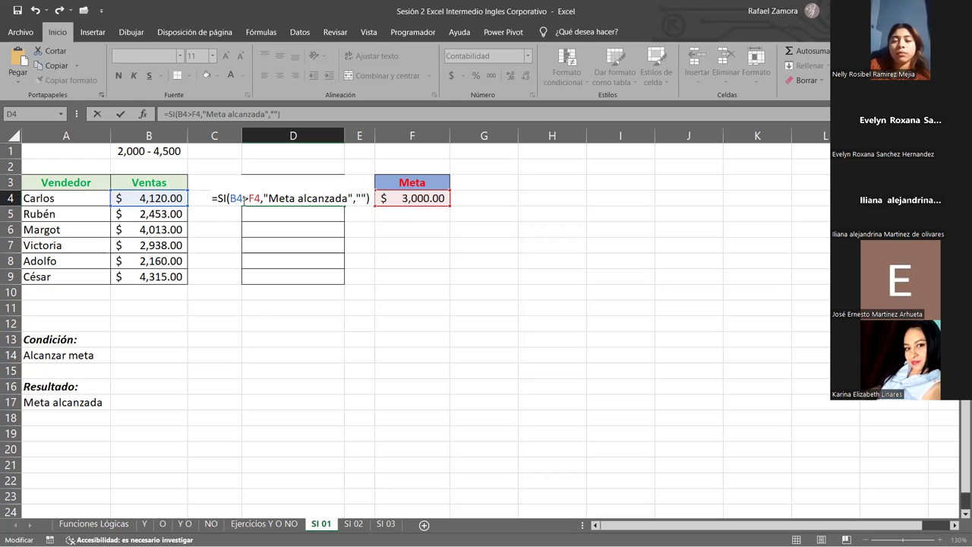
click(363, 196)
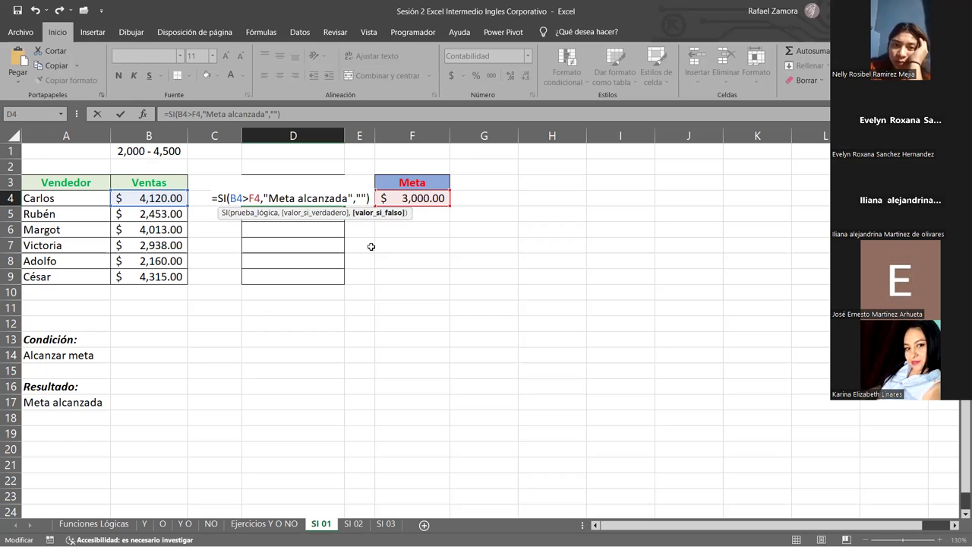
key(Return)
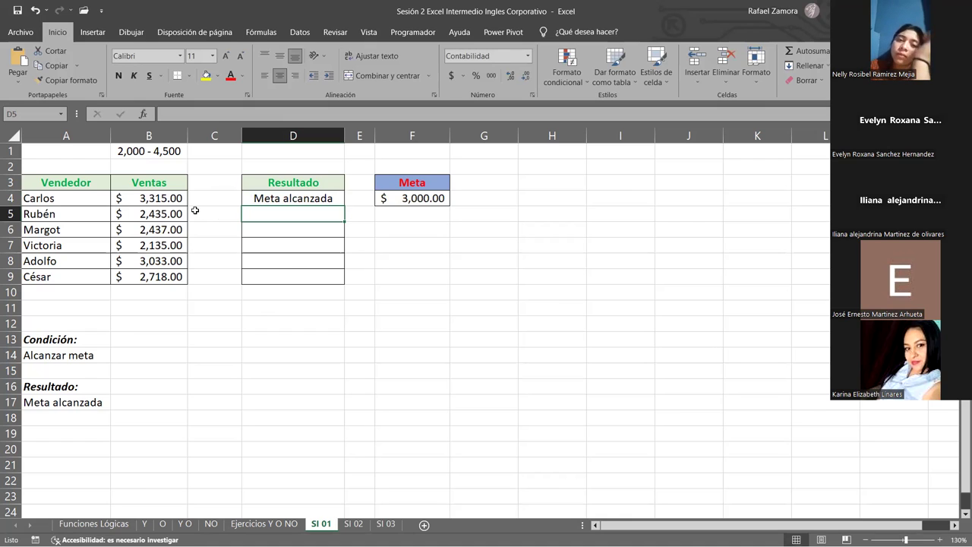
click(145, 201)
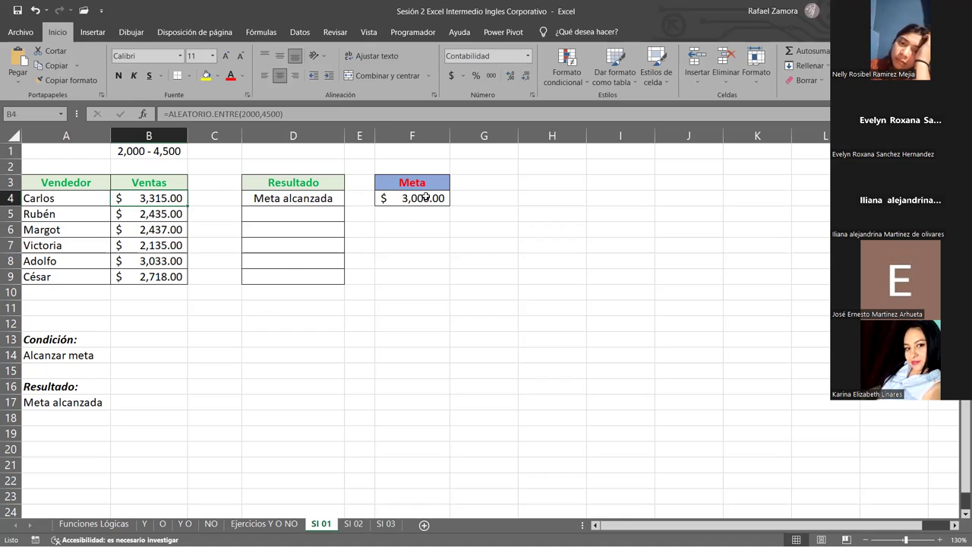
click(341, 213)
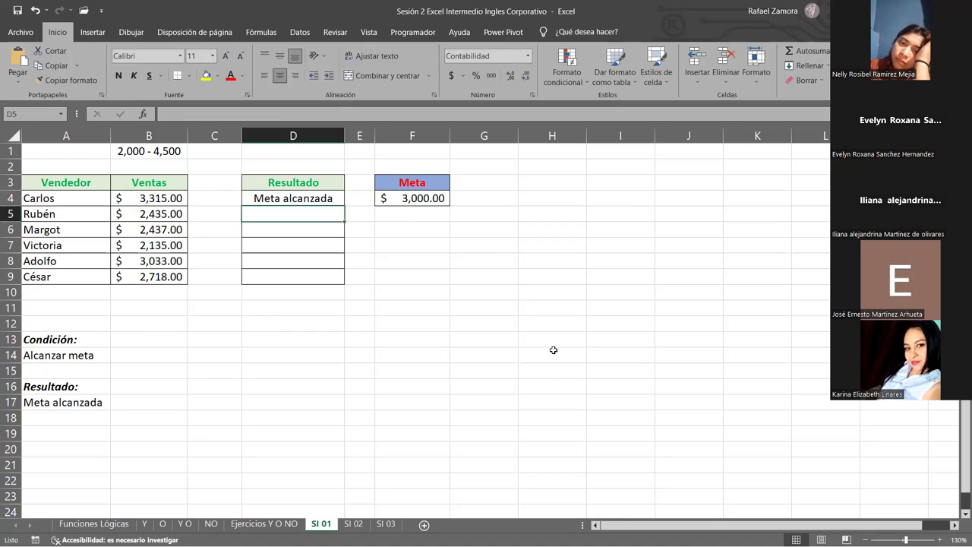
Enter =SI(B5>F4,"Meta alcanzada","") in D5, fixing the typos in the result text.
text(=)
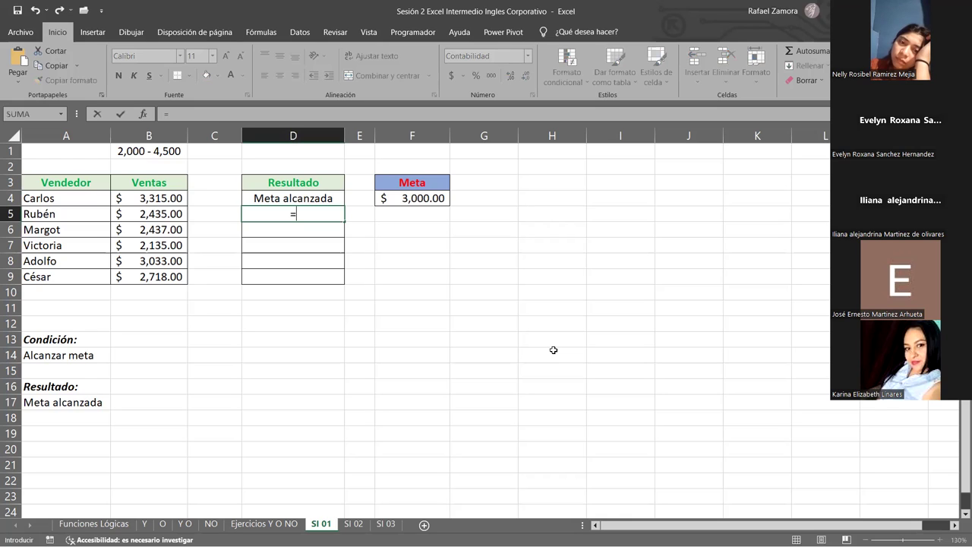
text(SI()
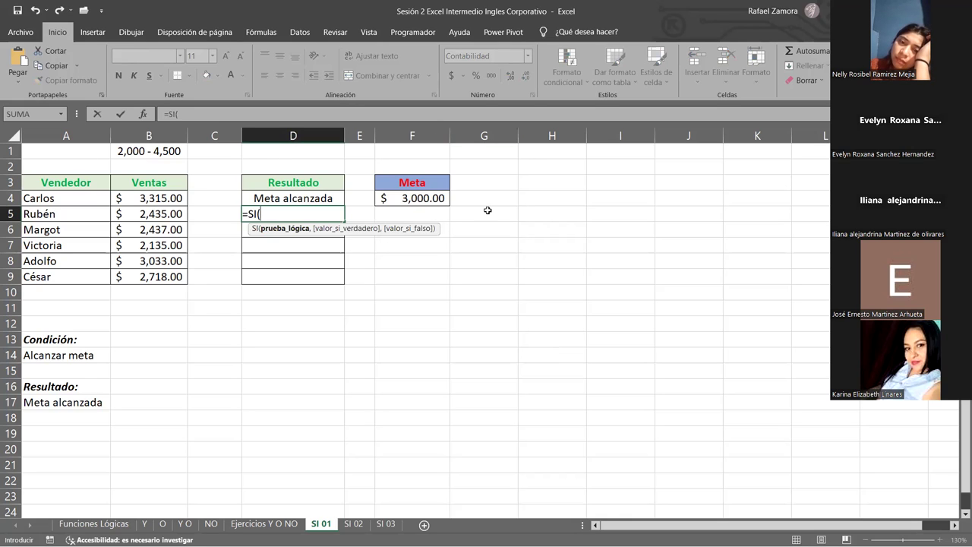
click(161, 214)
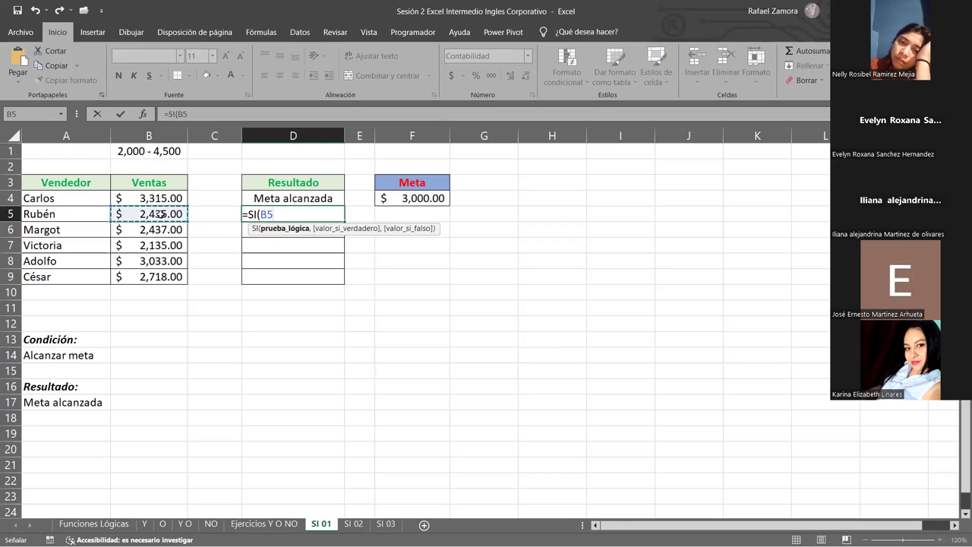
text(>)
click(422, 199)
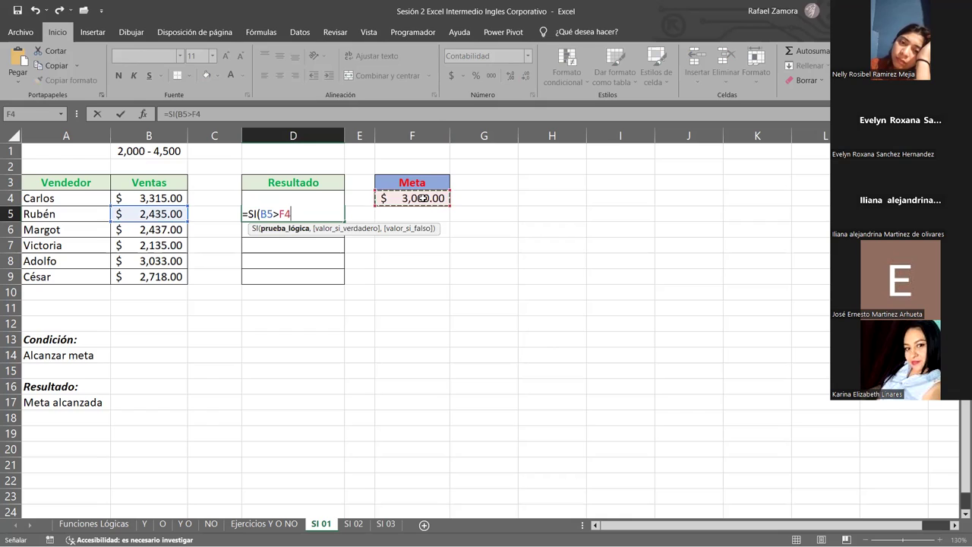
text(,)
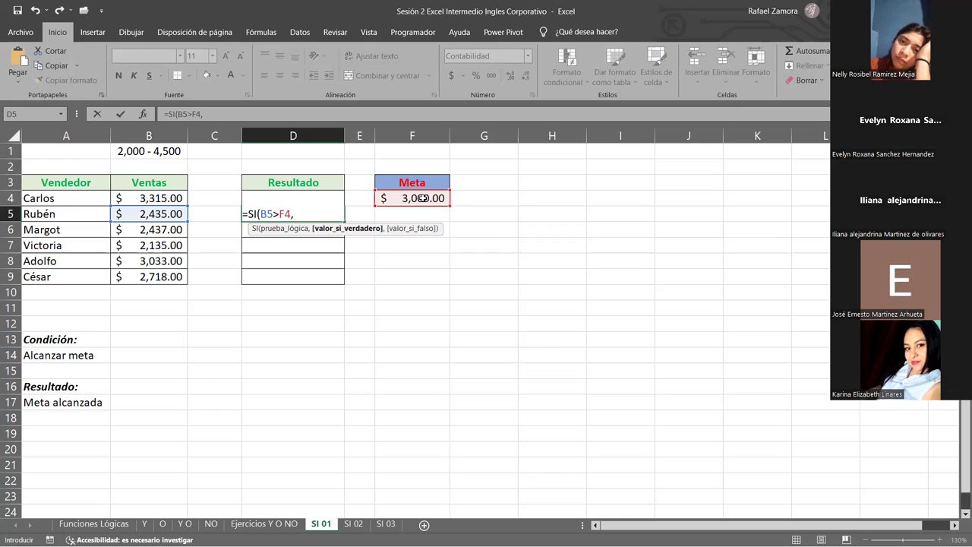
text(")
text(Meta alz)
key(BackSpace)
text(can)
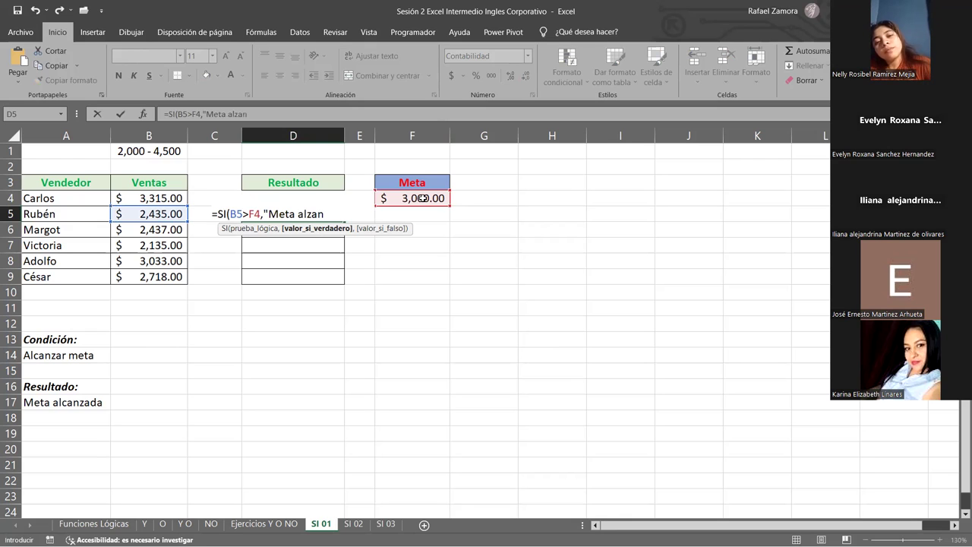
key(BackSpace)
key(BackSpace)
key(BackSpace)
text(canzada)
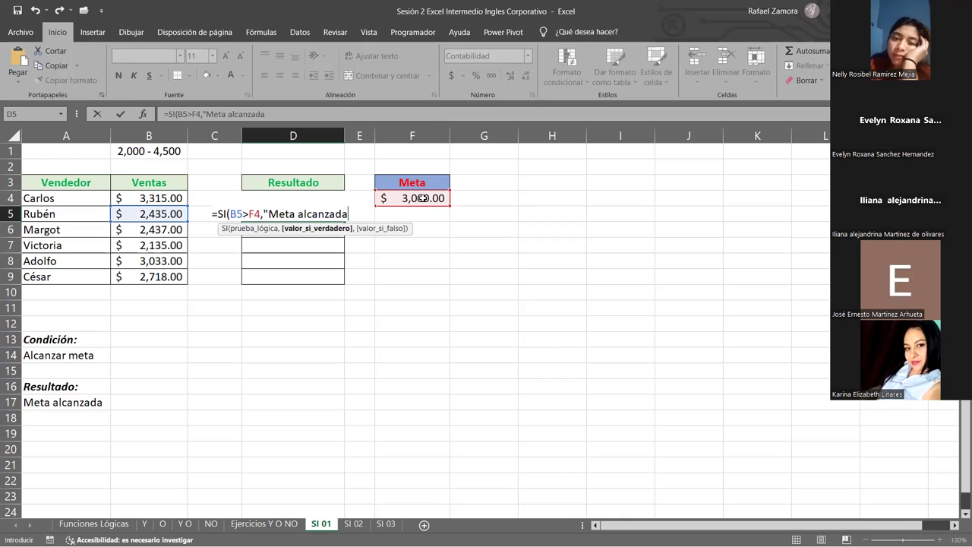
text(")
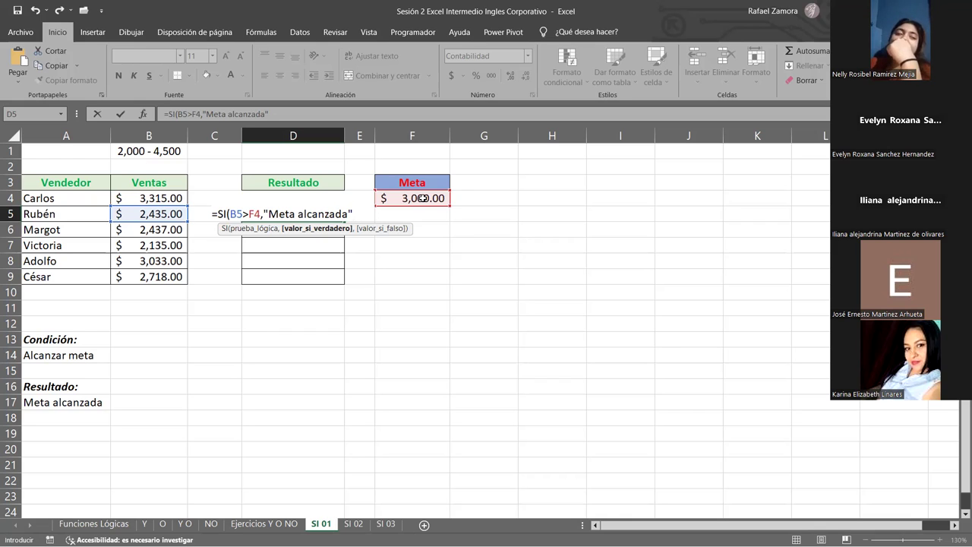
text(,"")
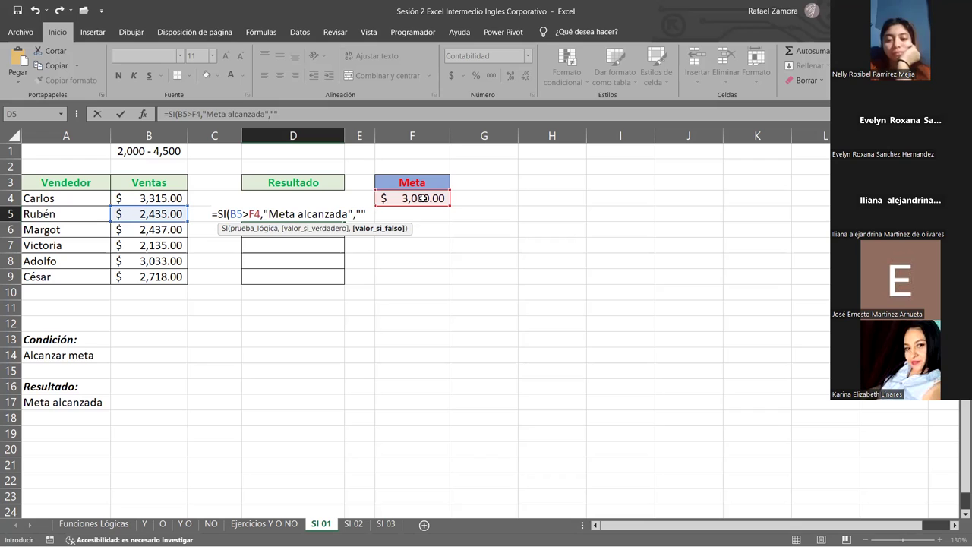
text())
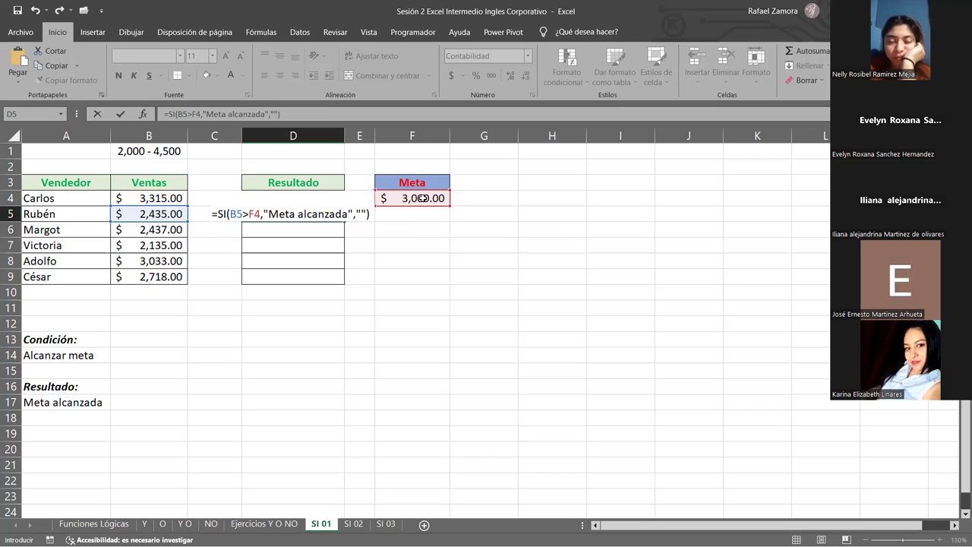
key(Return)
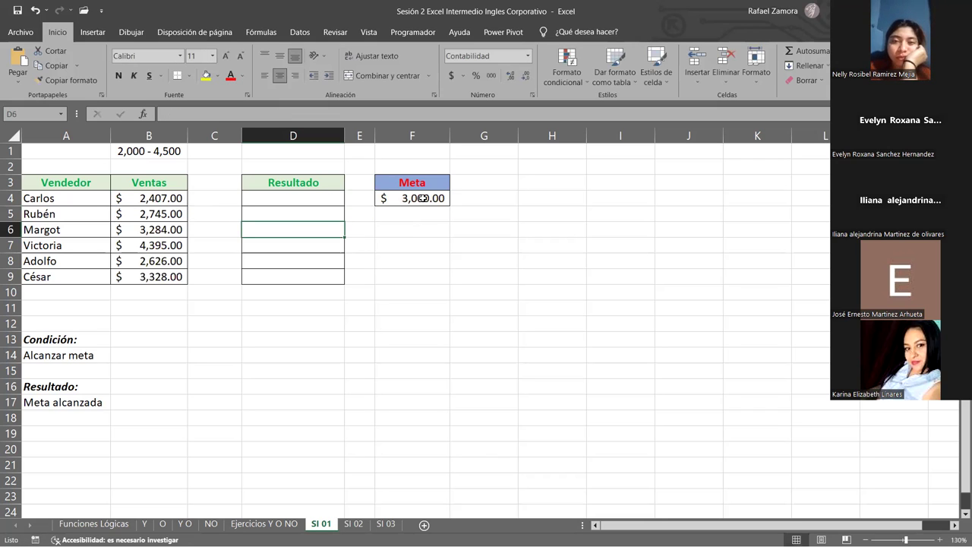
Check B5's random formula and recalculate the sales three times until Carlos reaches 3,541.00.
drag(293, 196, 293, 212)
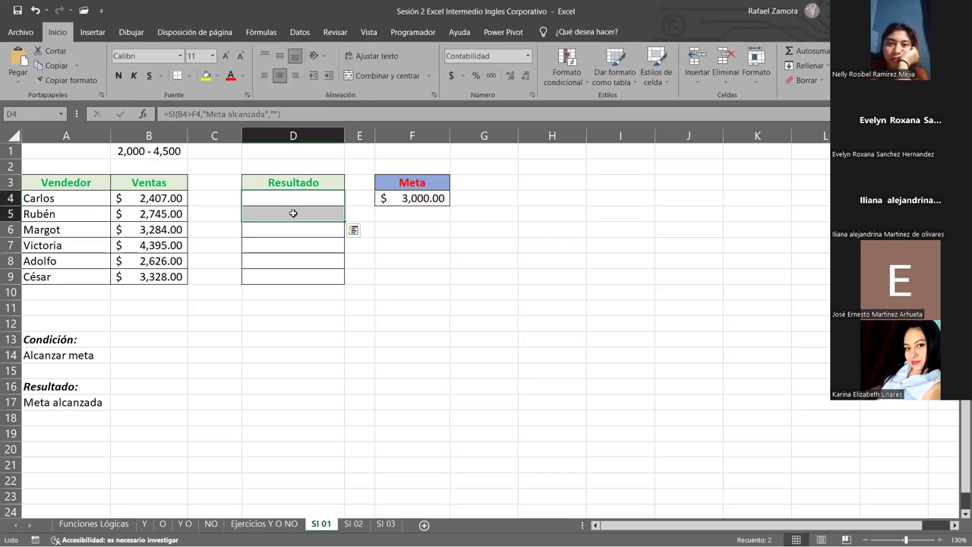
click(169, 215)
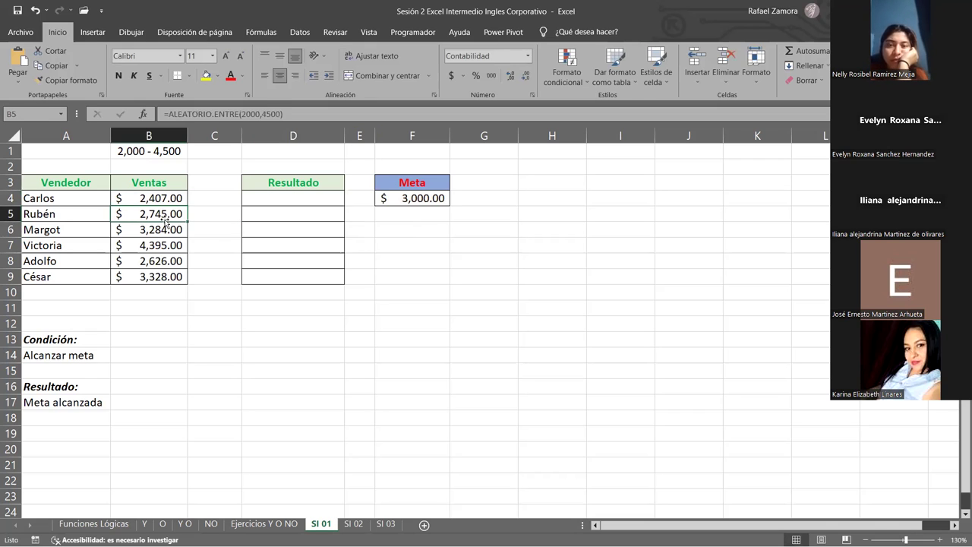
click(495, 320)
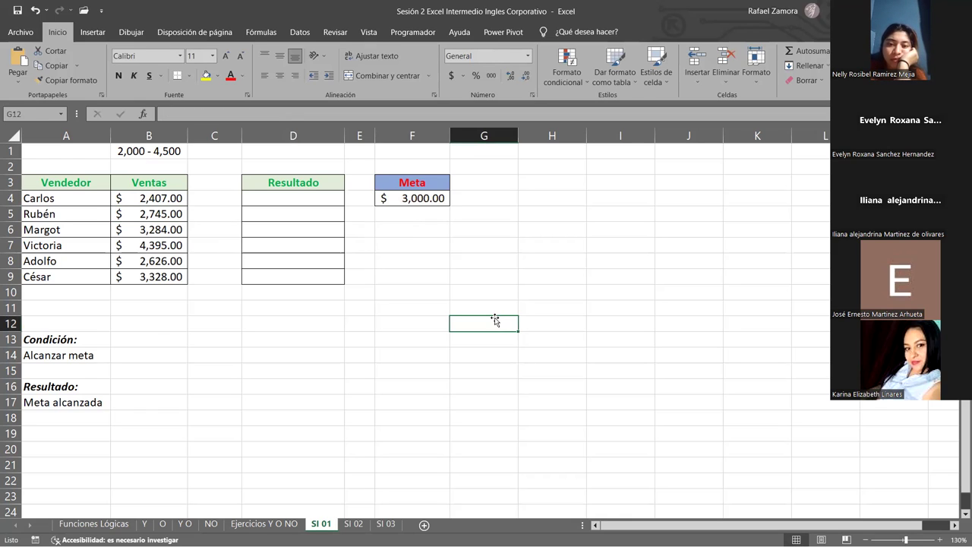
key(F9)
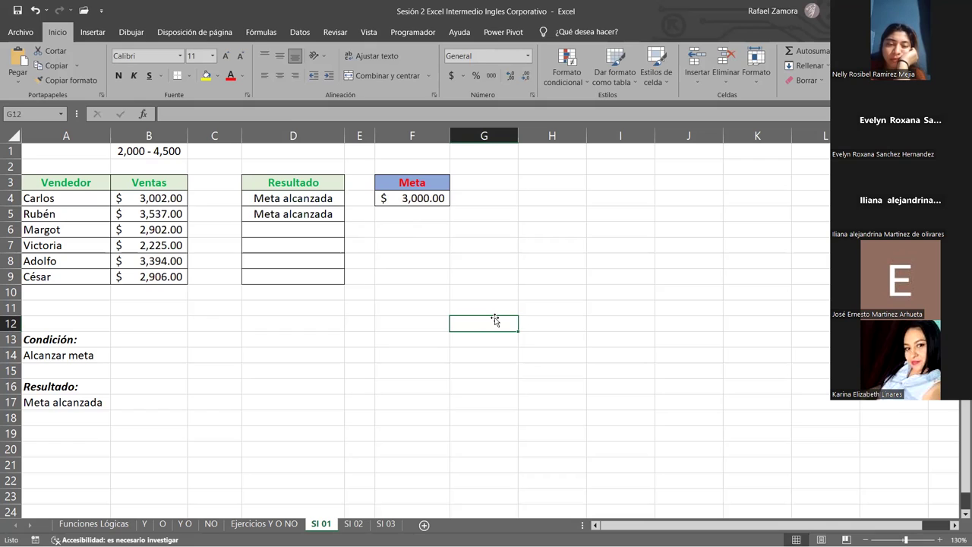
key(F9)
key(F9)
key(F9)
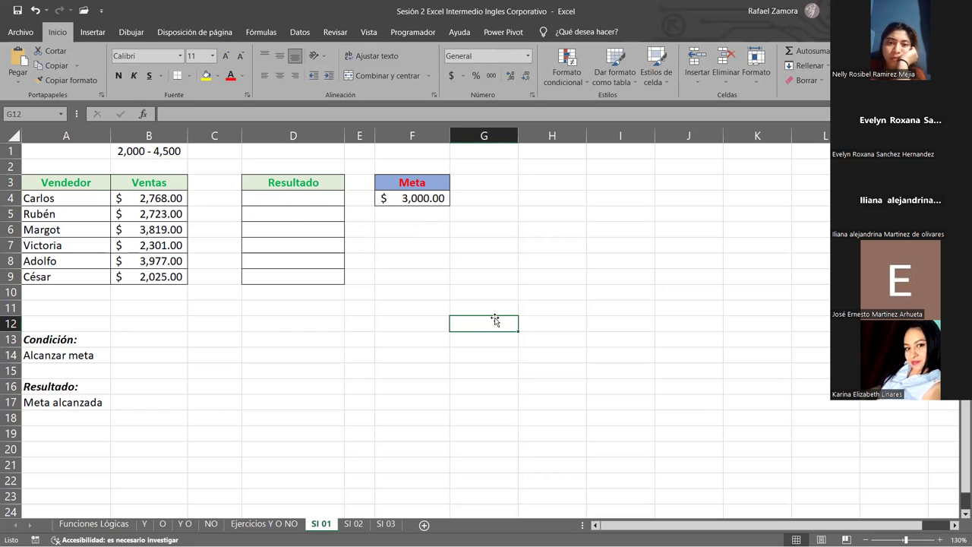
key(F9)
key(F9)
key(F9)
key(F9)
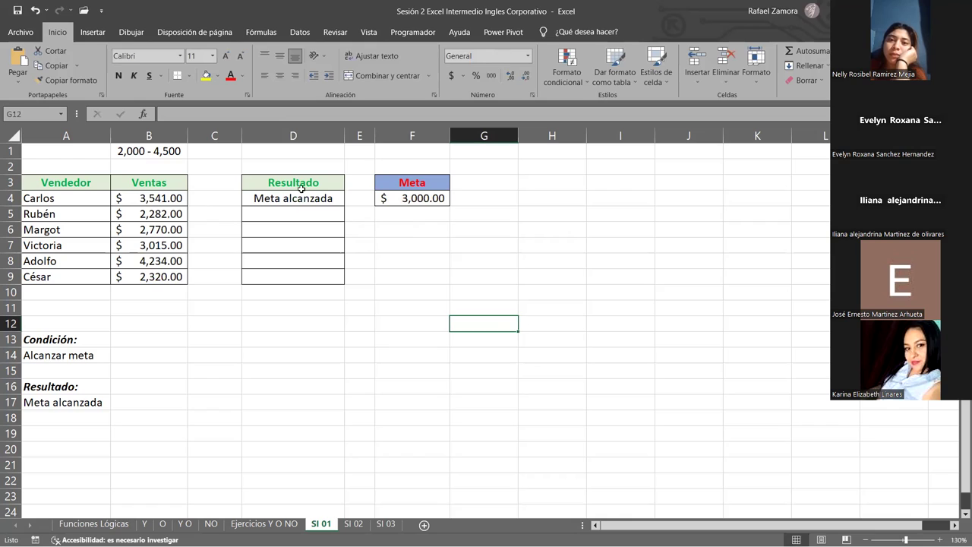
click(429, 303)
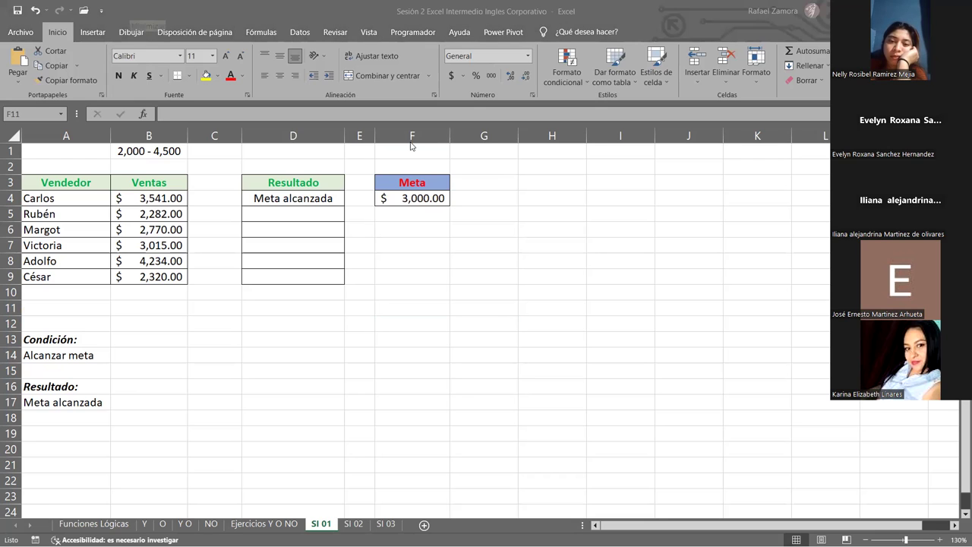
double_click(273, 198)
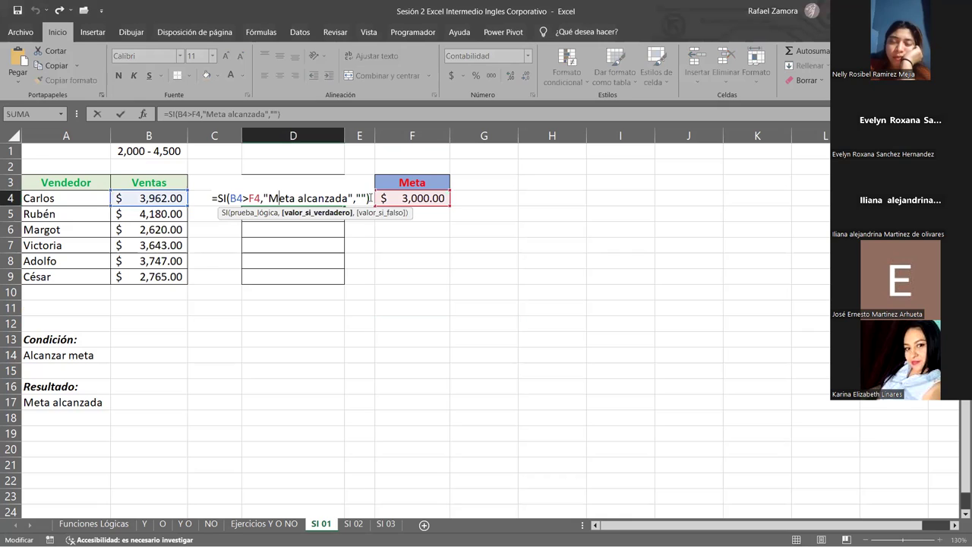
click(360, 198)
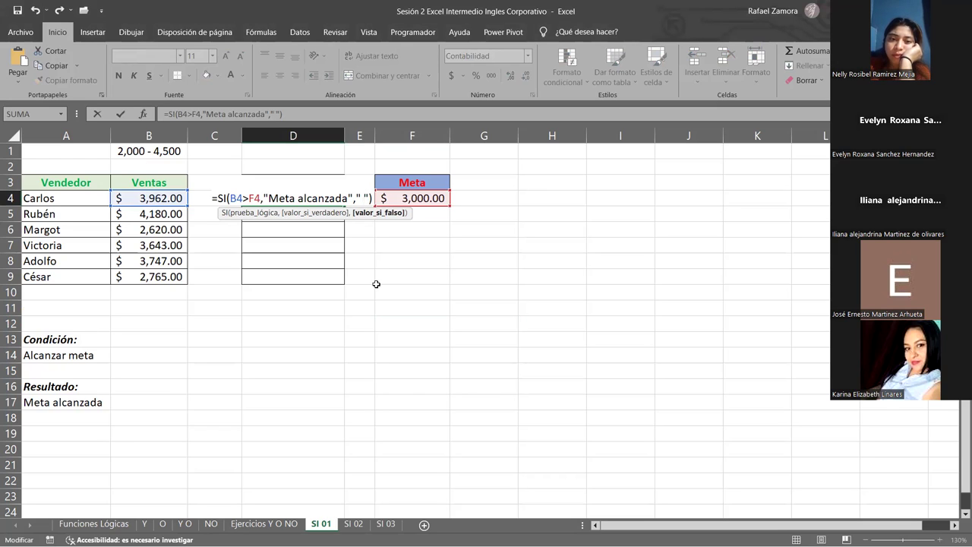
key(Return)
key(Return)
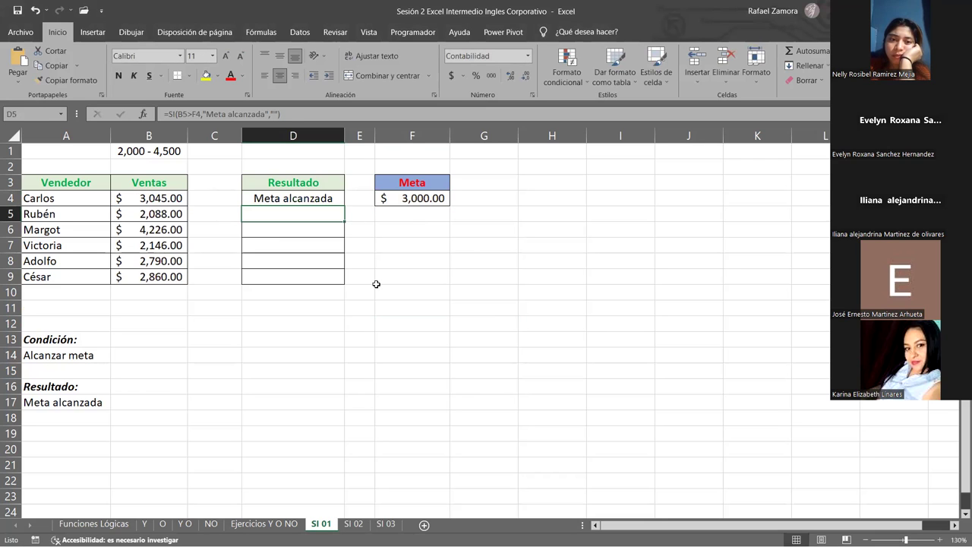
key(Up)
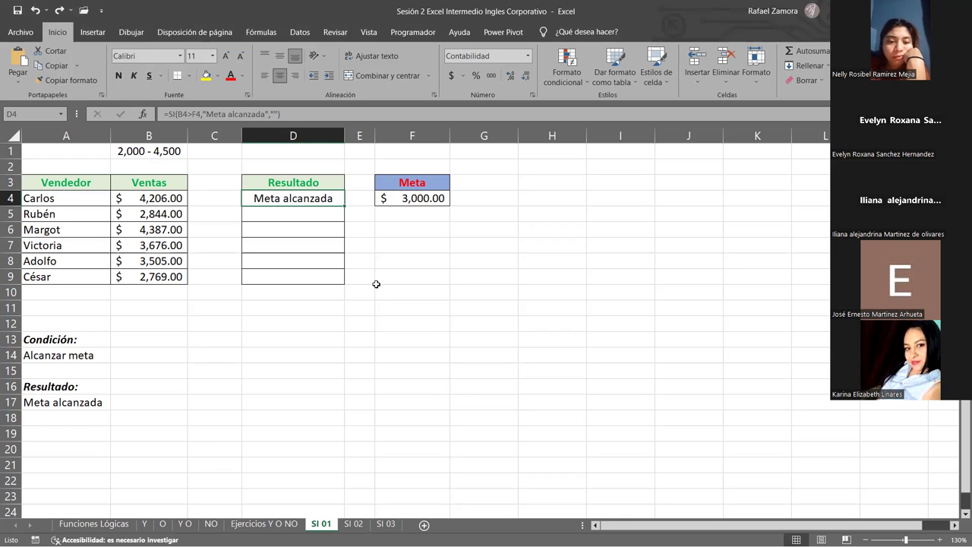
Change D4's false result from empty quotes to "No alcanzó meta".
double_click(327, 200)
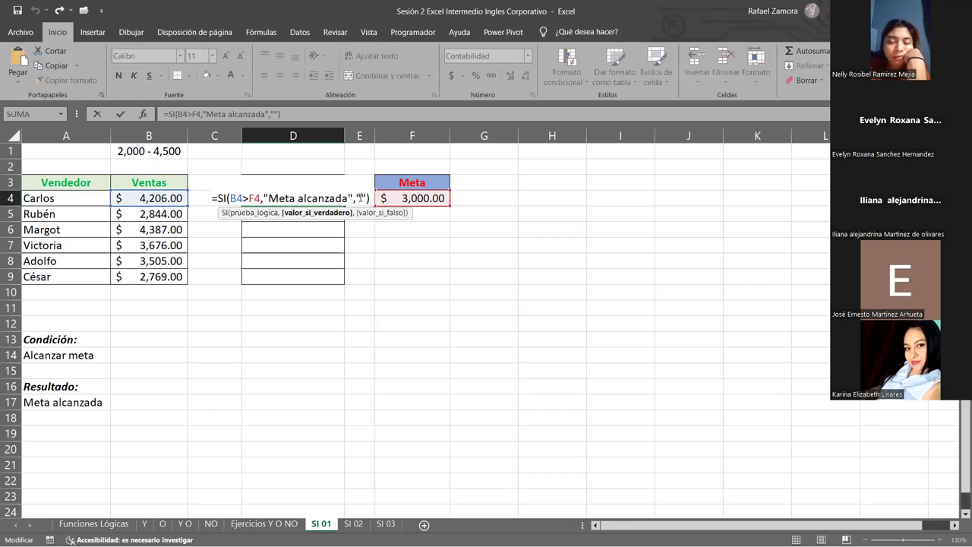
click(363, 198)
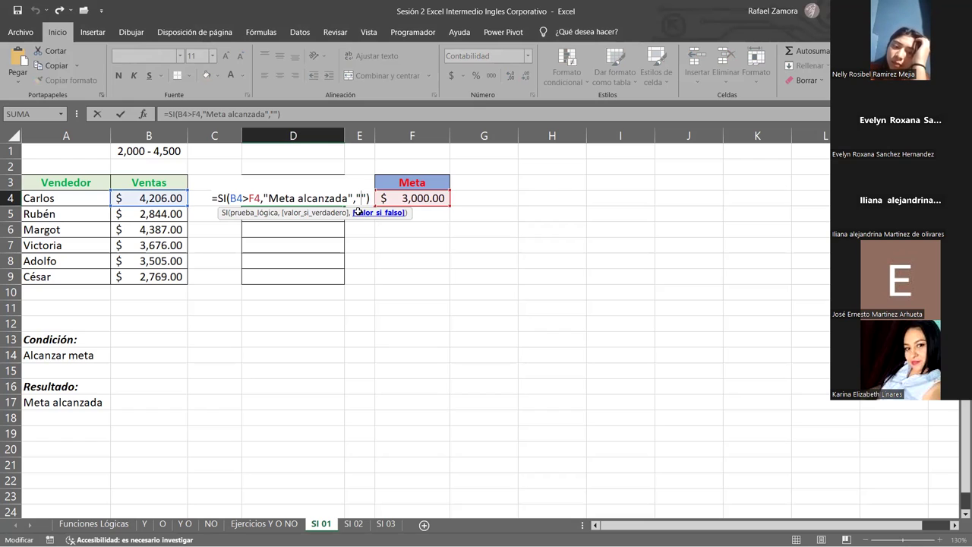
text(No alcanz[o meta)
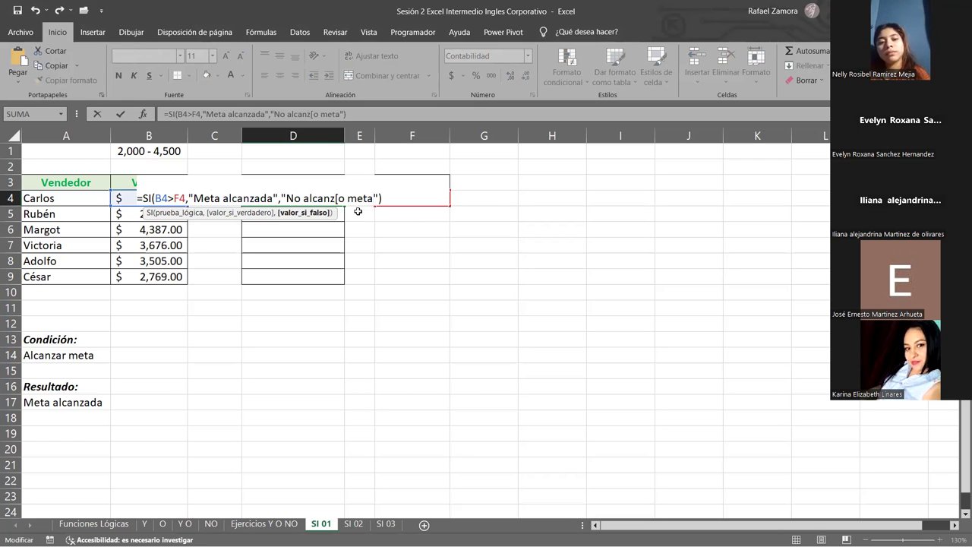
click(342, 199)
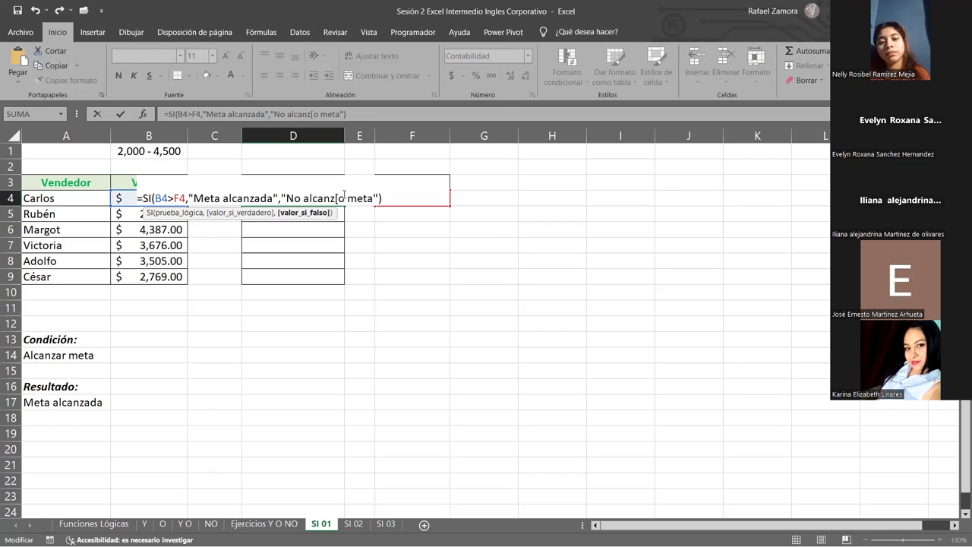
key(BackSpace)
key(BackSpace)
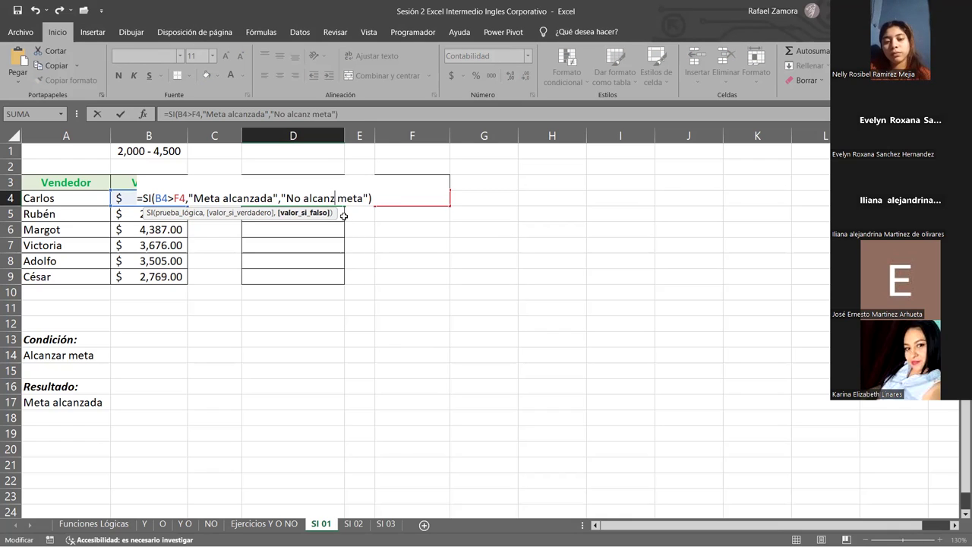
text(ó)
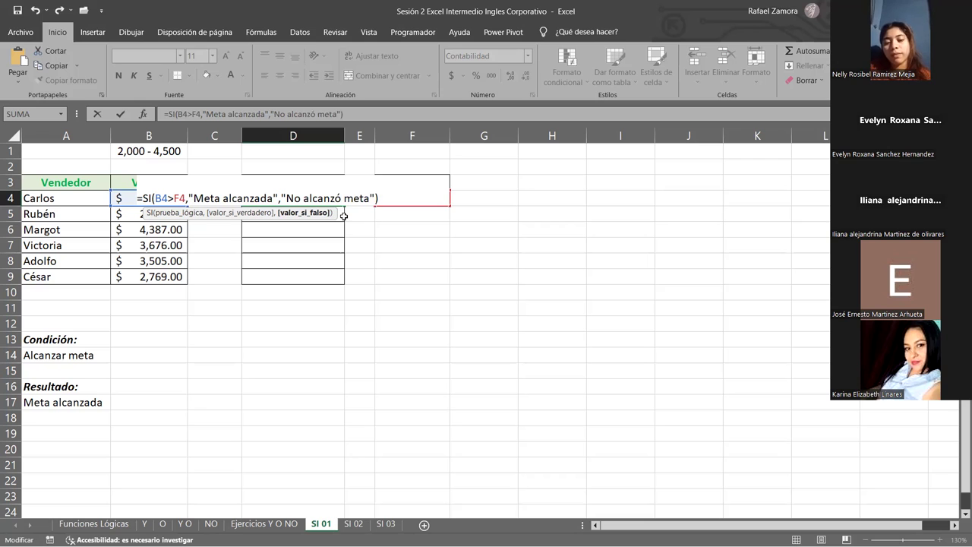
key(Return)
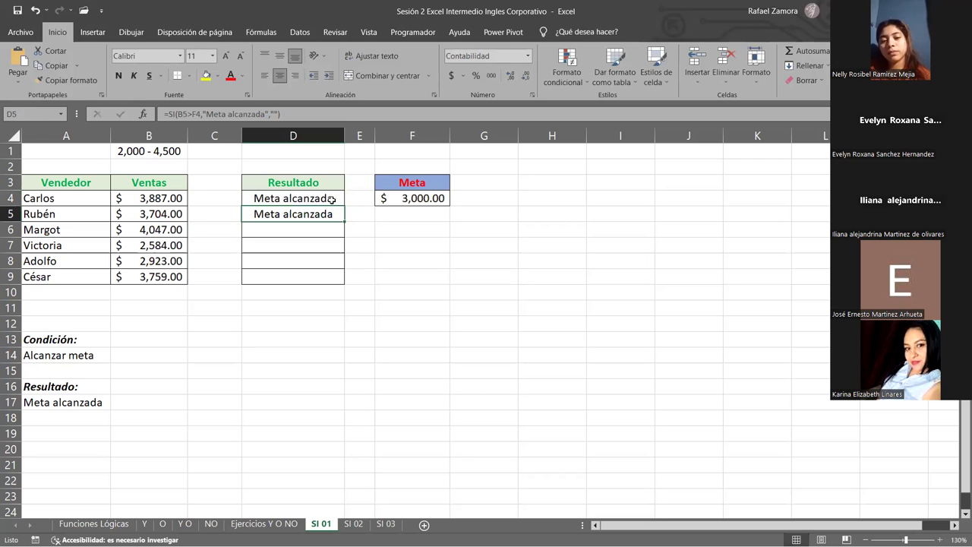
click(332, 199)
key(F2)
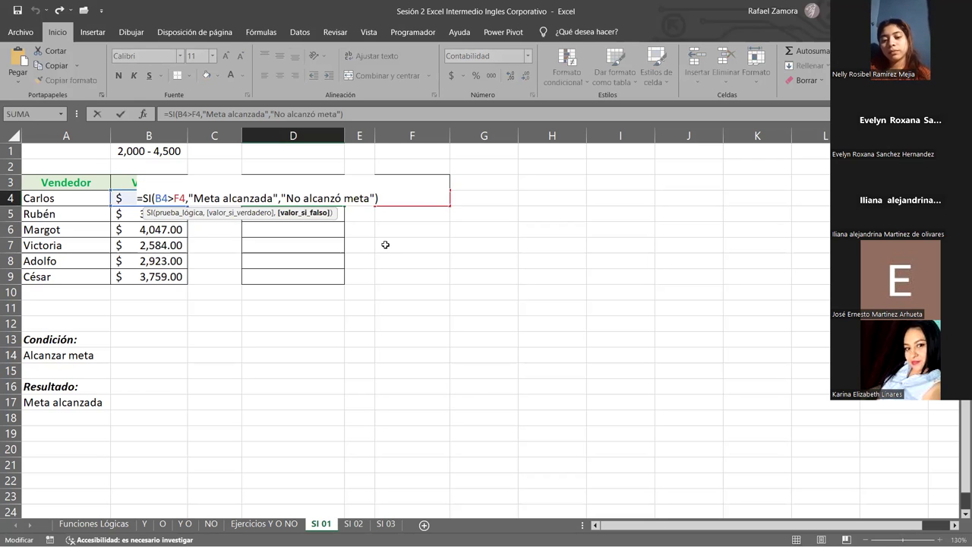
click(420, 261)
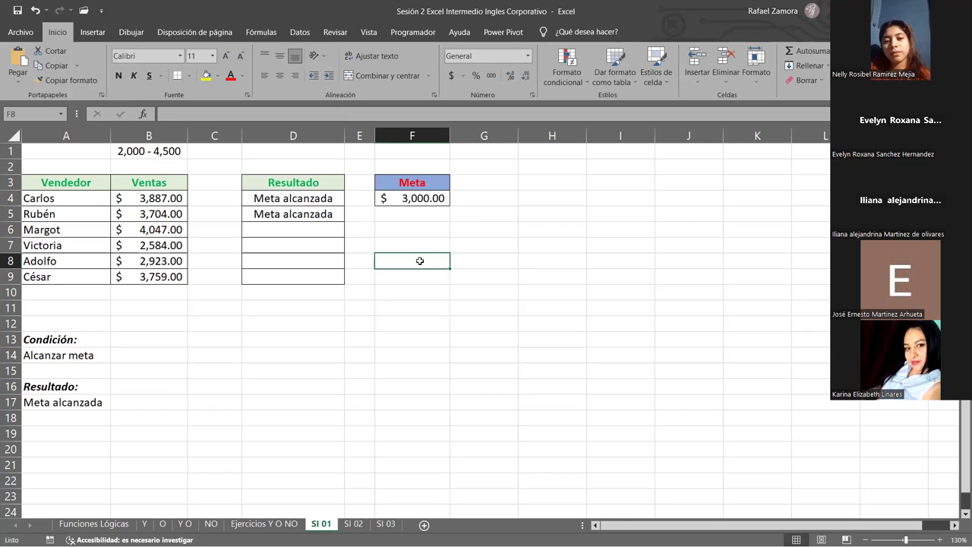
Regenerate the sales and check B4, the 3000 goal and D4's formula to test both results.
key(F9)
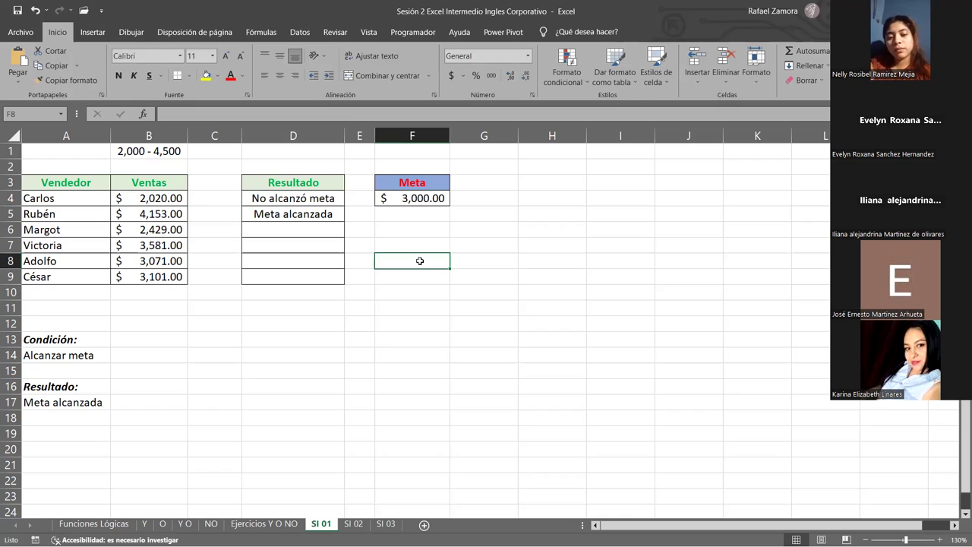
click(161, 196)
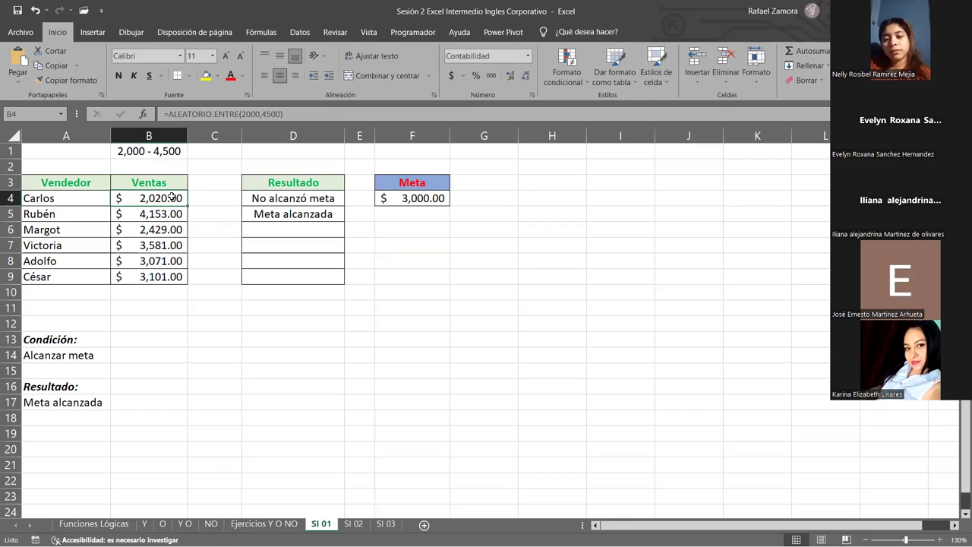
click(426, 197)
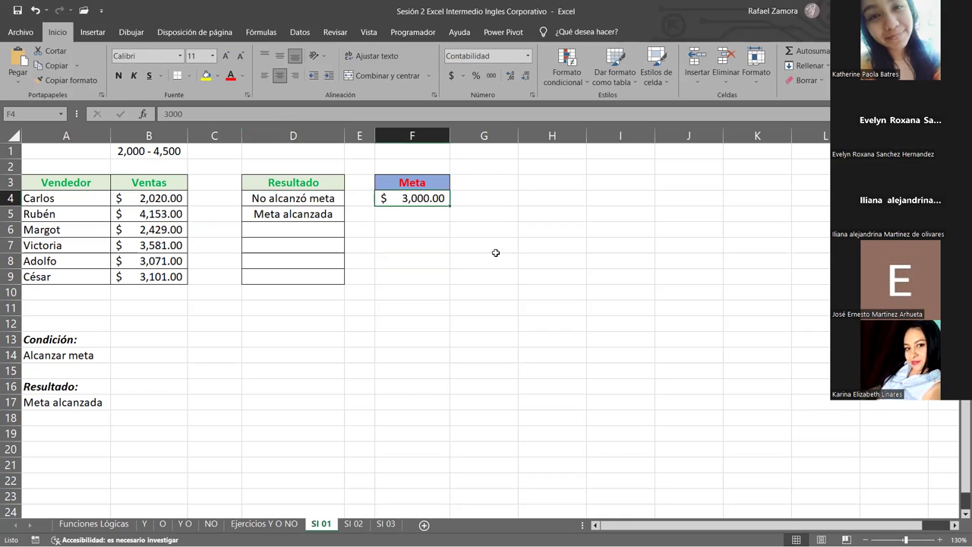
click(328, 203)
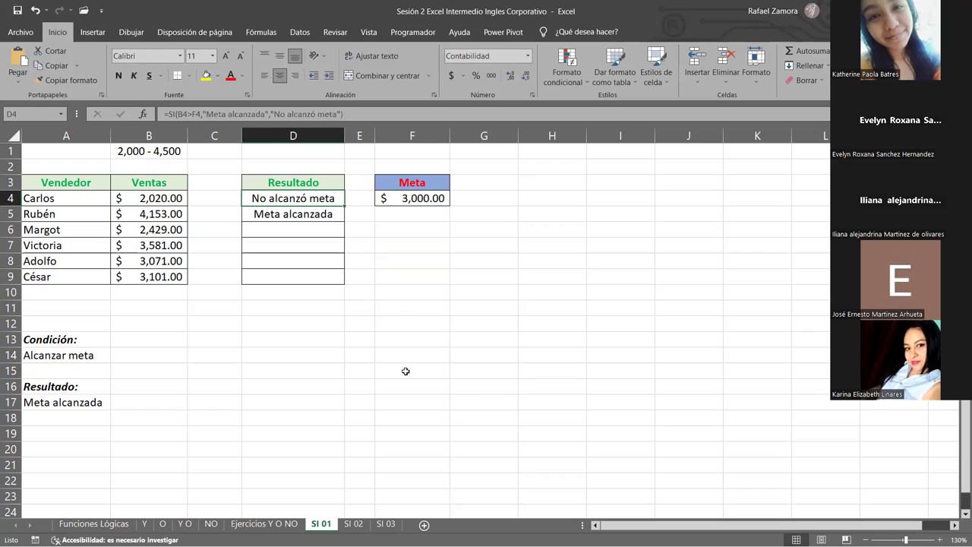
key(ctrl+z)
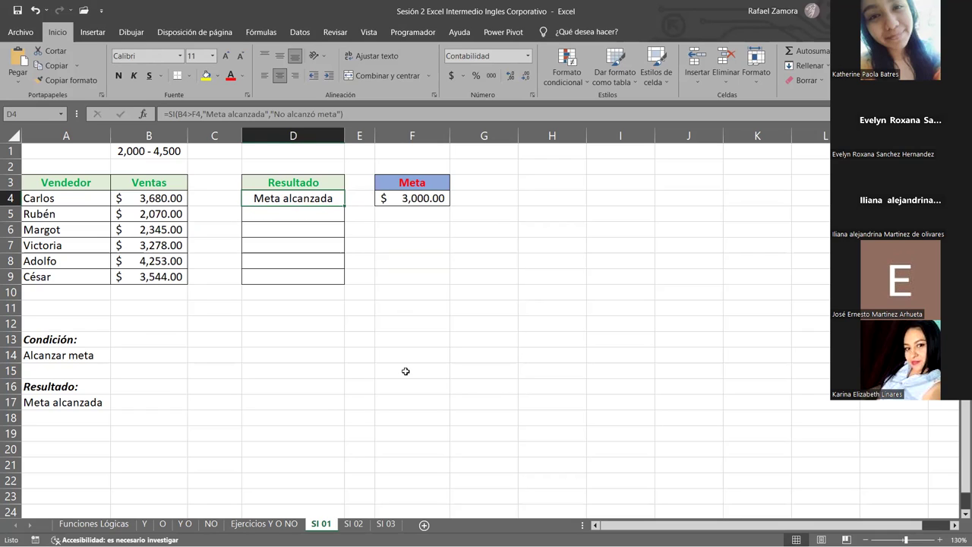
key(ctrl+y)
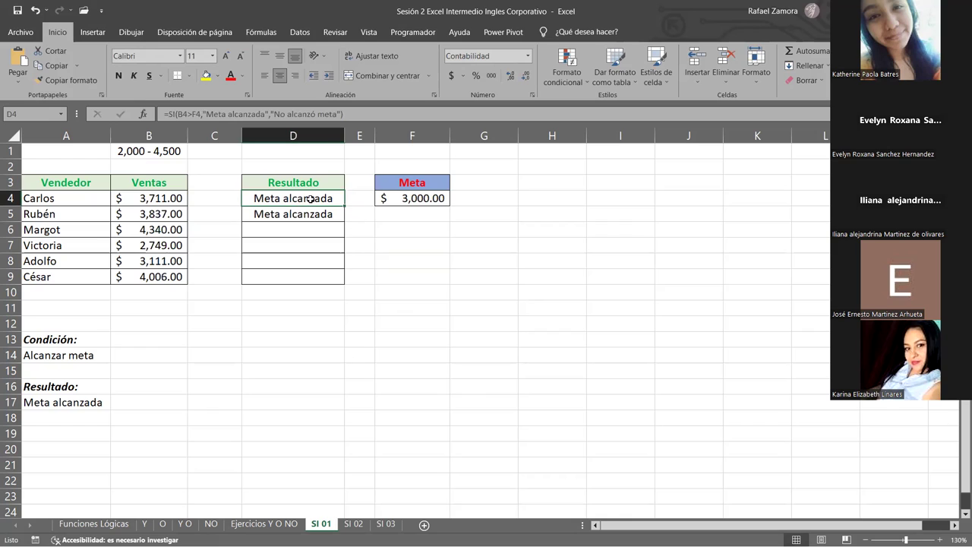
double_click(312, 197)
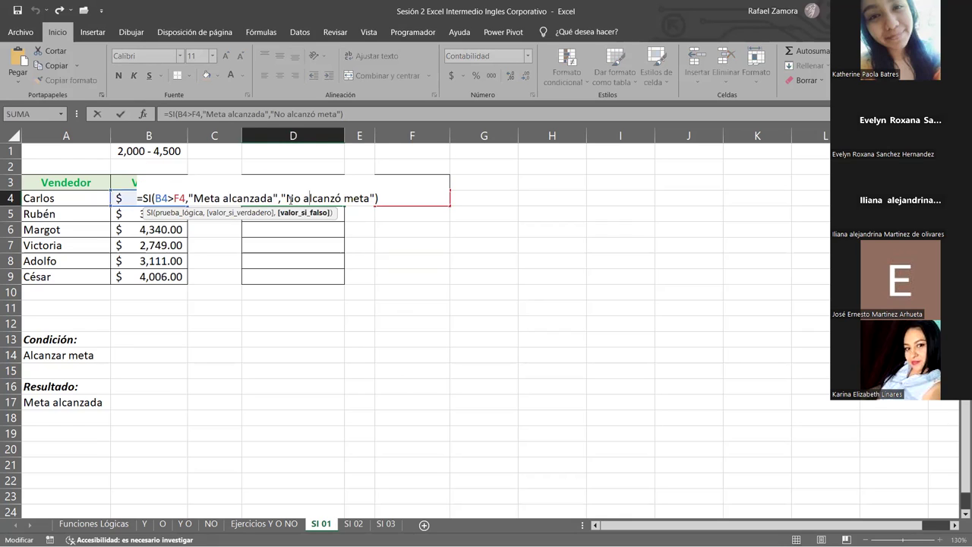
drag(286, 198, 371, 209)
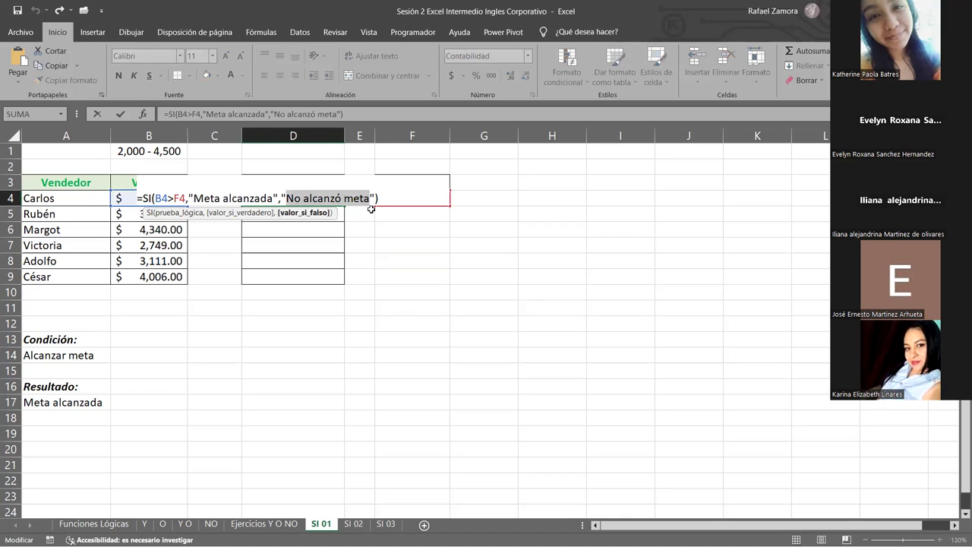
key(BackSpace)
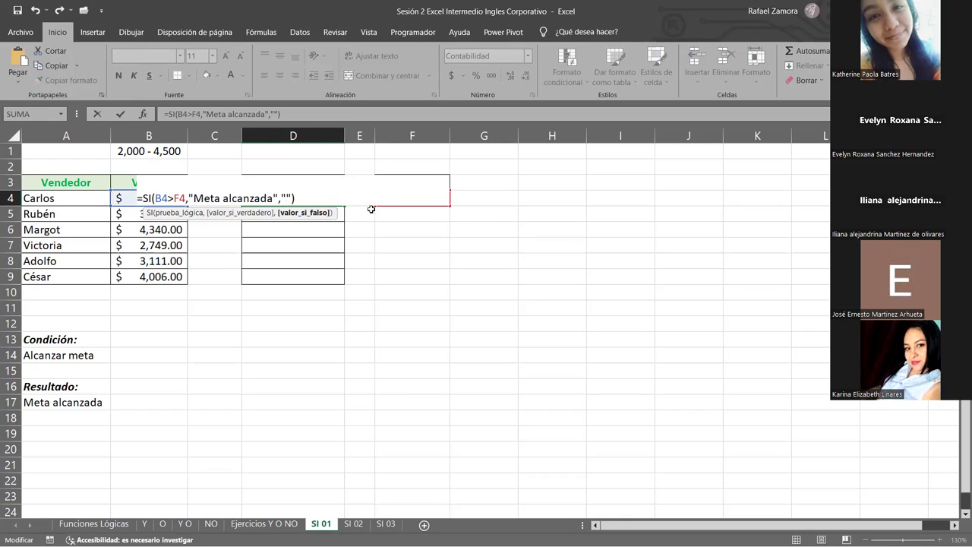
key(Return)
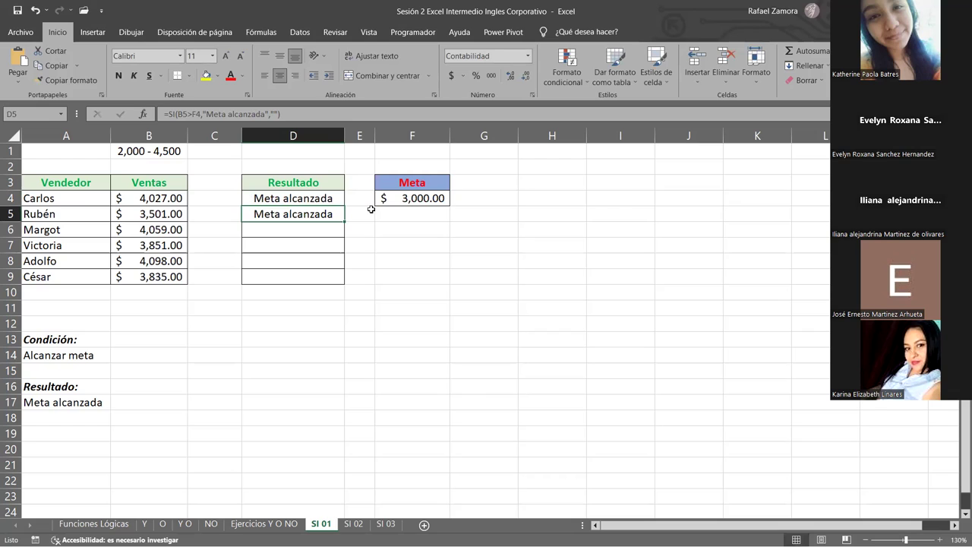
key(F9)
key(F9)
key(F9)
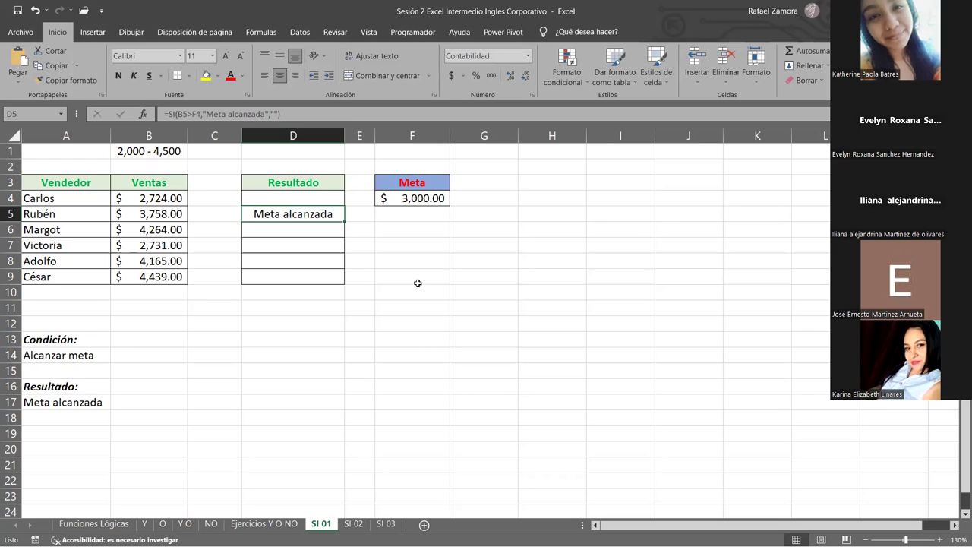
click(405, 310)
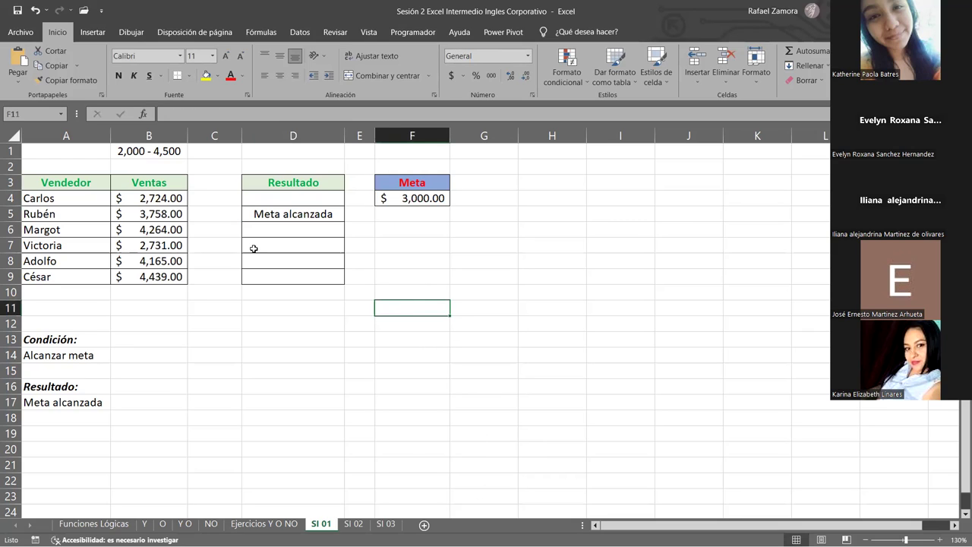
click(277, 507)
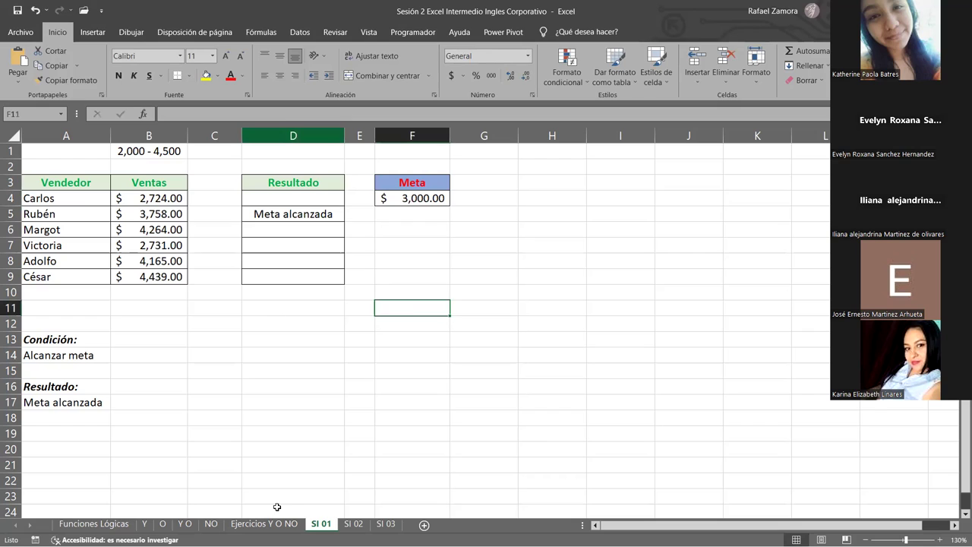
click(336, 215)
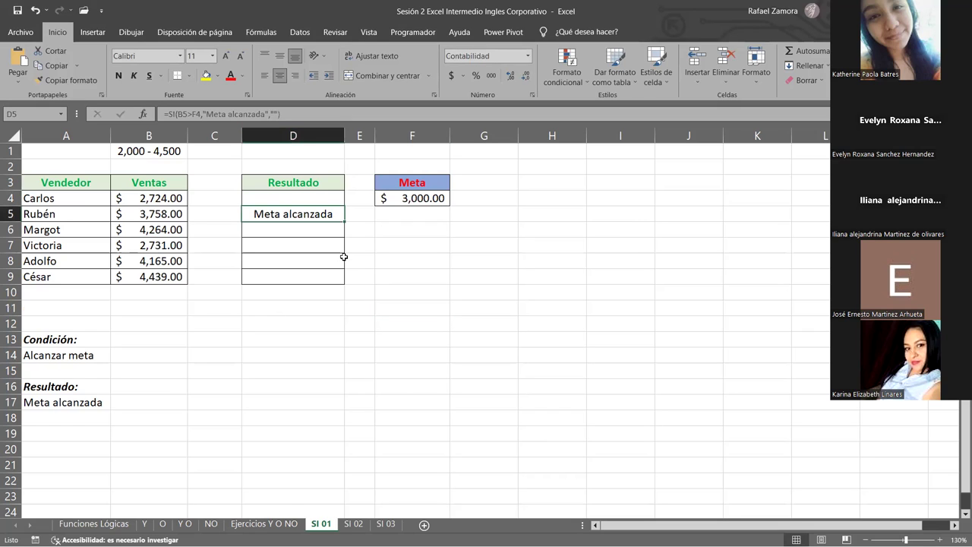
click(324, 198)
Fill D5's goal formula down to D9 and recalculate the random sales three times.
double_click(324, 199)
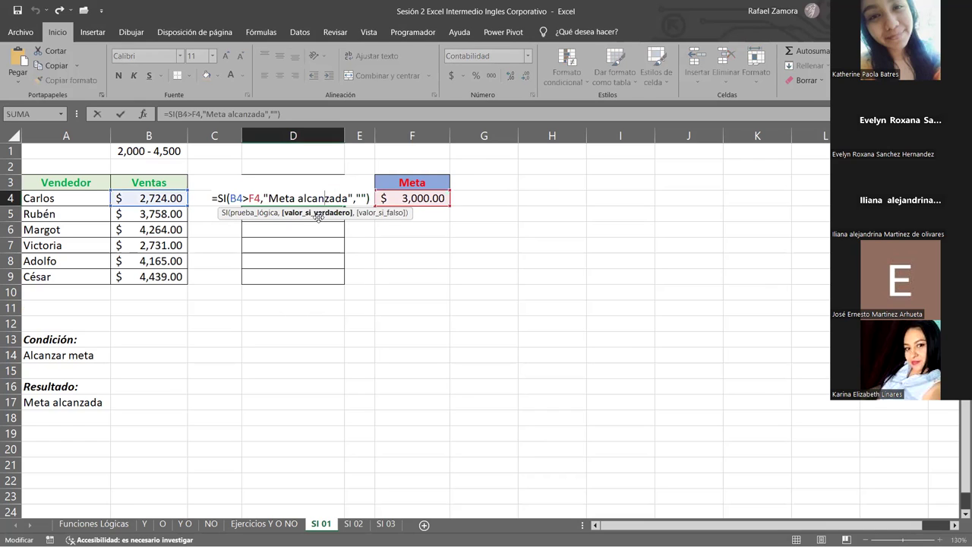
double_click(319, 216)
key(ctrl+Return)
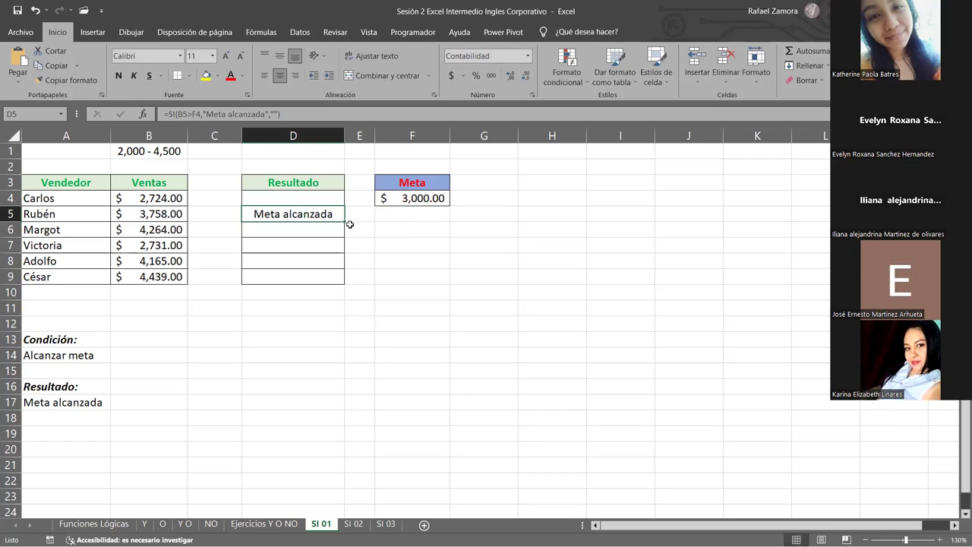
drag(343, 221, 329, 280)
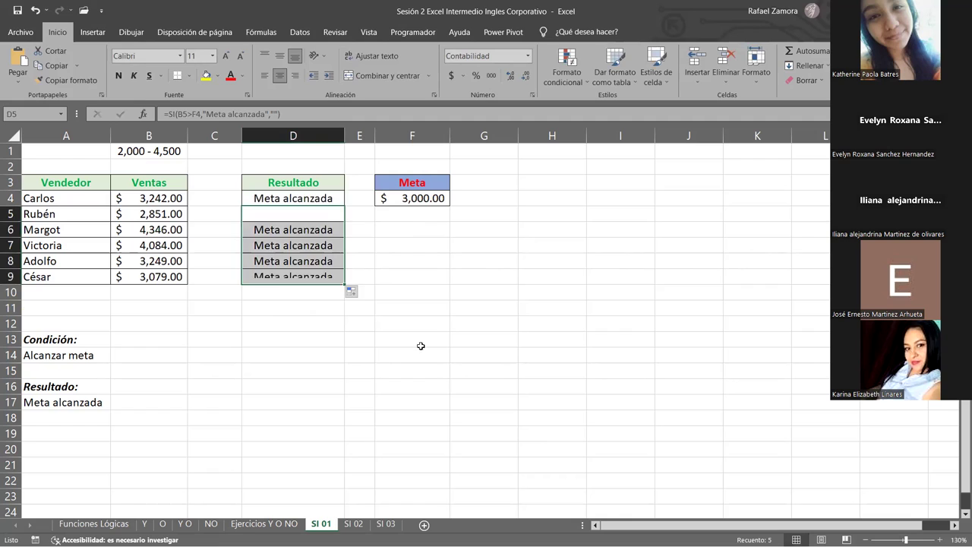
click(401, 357)
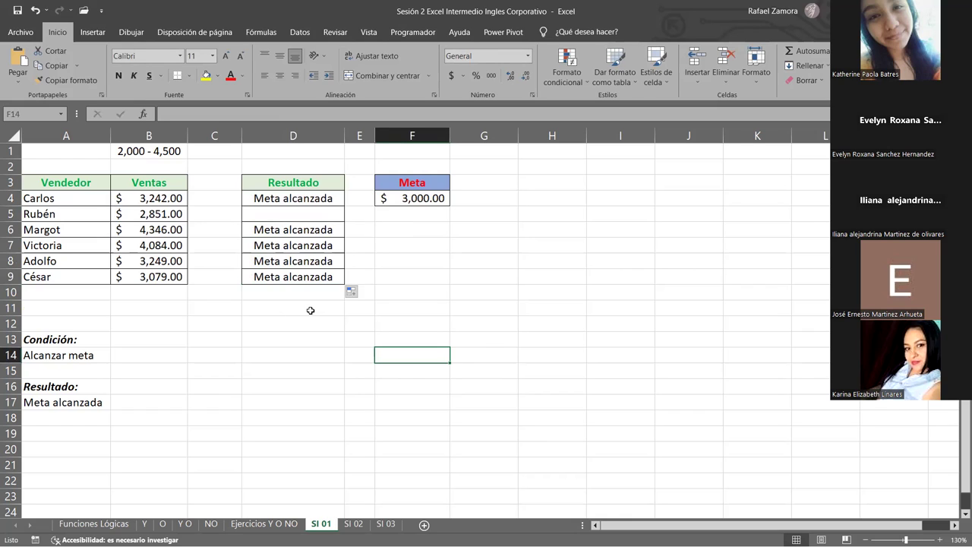
key(F9)
key(F9)
key(F9)
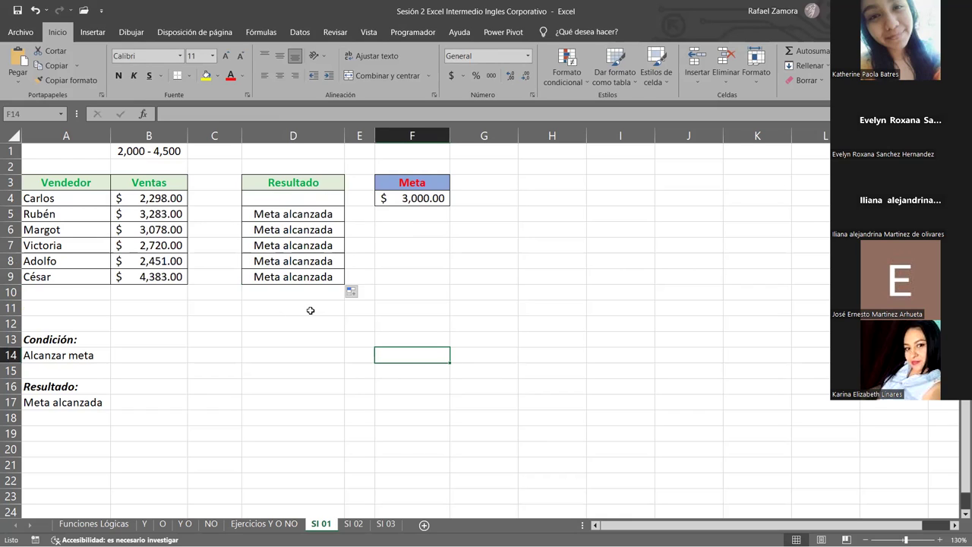
key(F9)
key(F9)
key(F9)
key(F9)
key(F9)
key(F9)
key(F9)
key(F9)
key(F9)
key(F9)
key(F9)
key(F9)
key(F9)
key(F9)
key(F9)
key(F9)
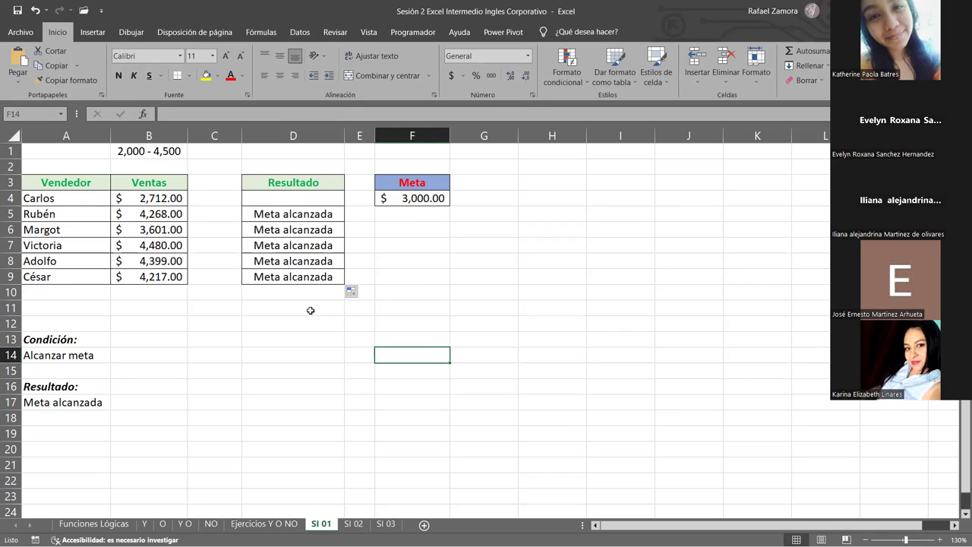
key(F9)
key(F9)
key(F9)
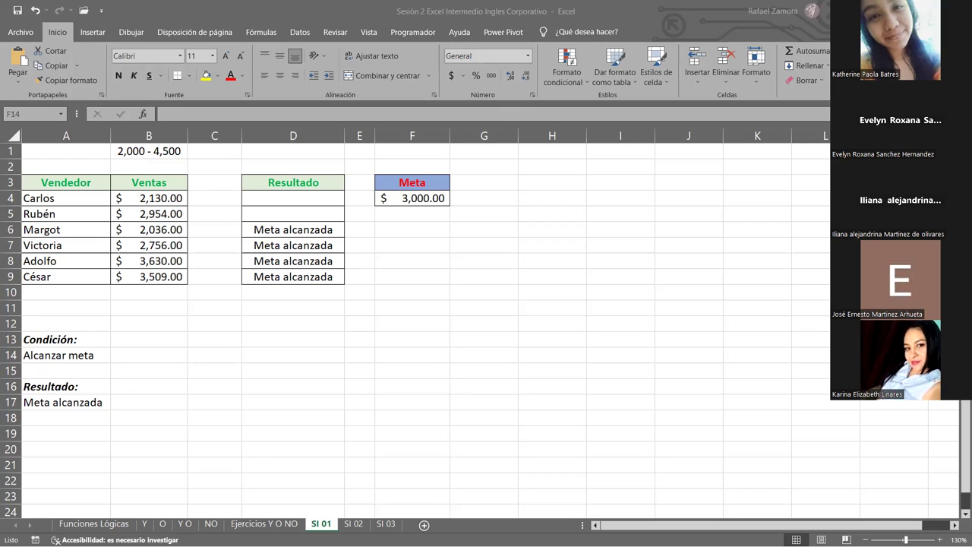
click(498, 6)
click(320, 196)
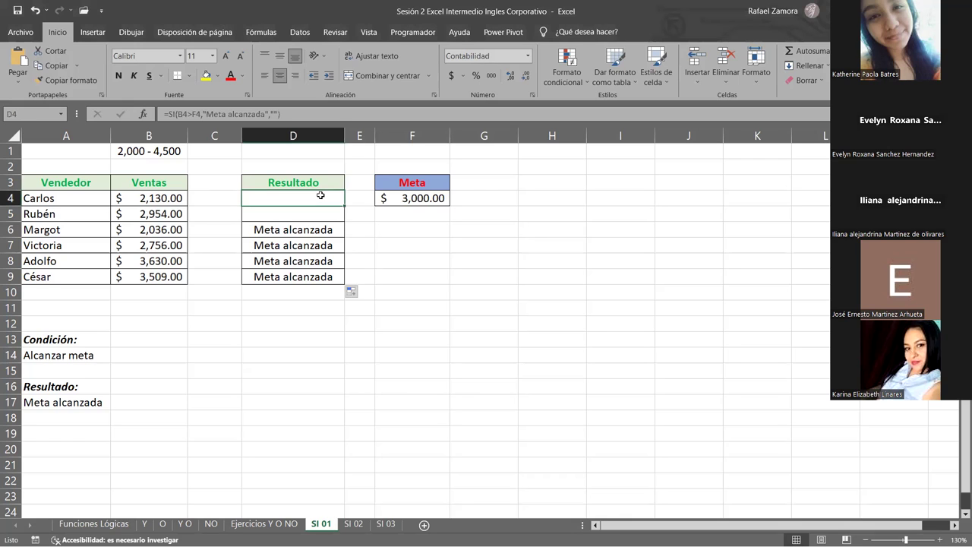
double_click(321, 196)
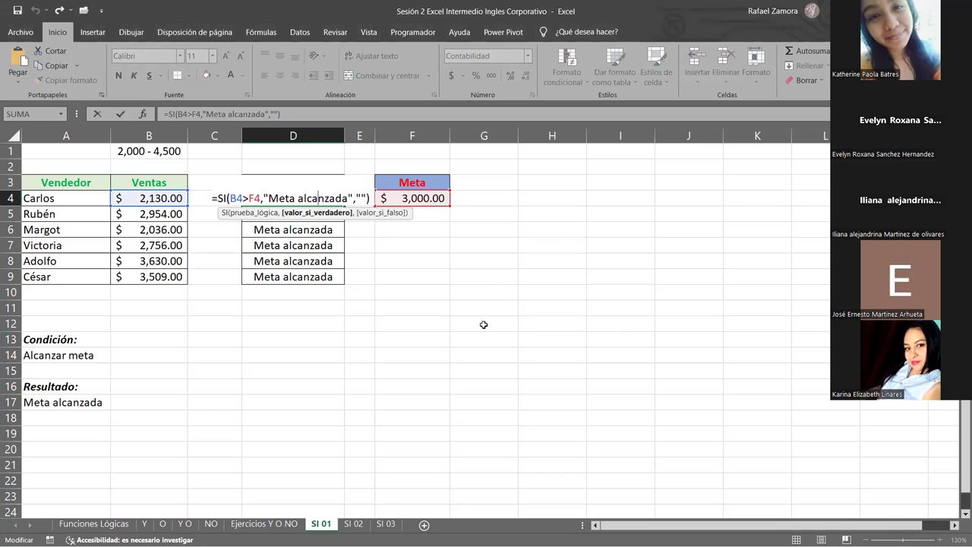
key(ctrl+Return)
click(363, 249)
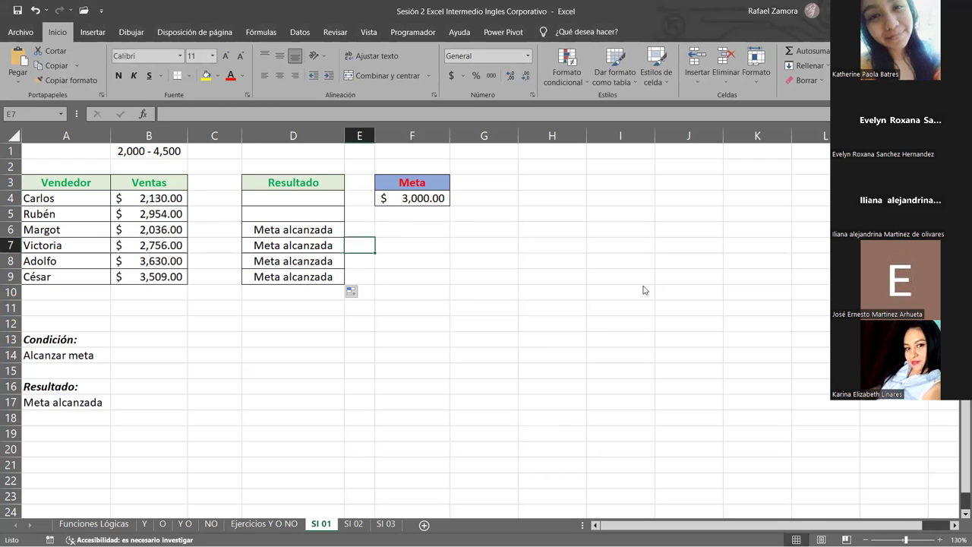
click(294, 250)
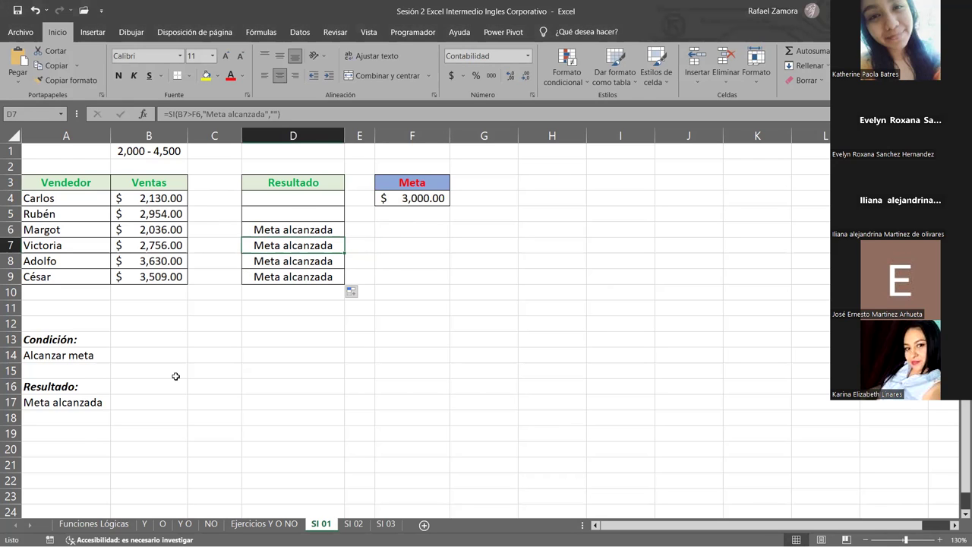
click(354, 526)
Zoom in on the SI 02 sheet and inspect the random-grade formulas in C3 and C6.
click(272, 295)
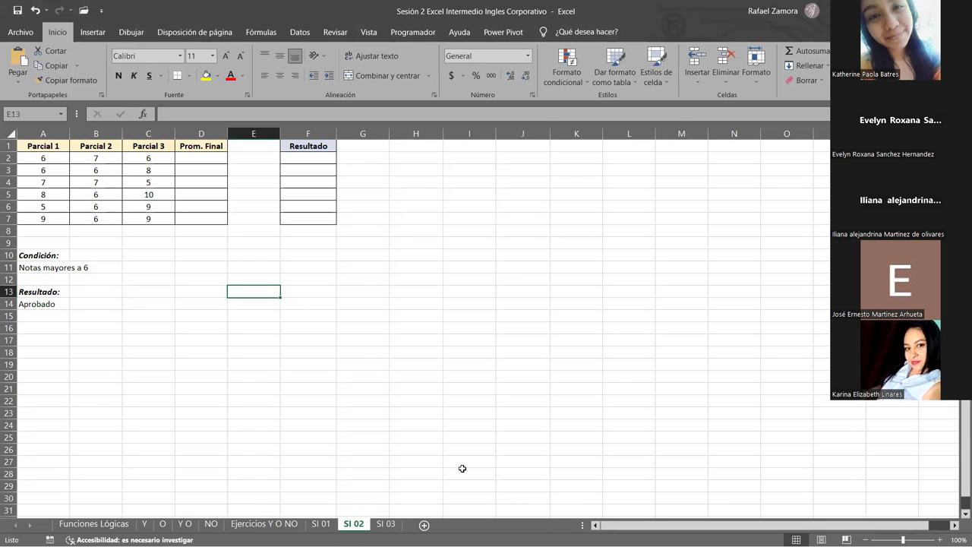
ctrl+scroll(474, 372, up, 3)
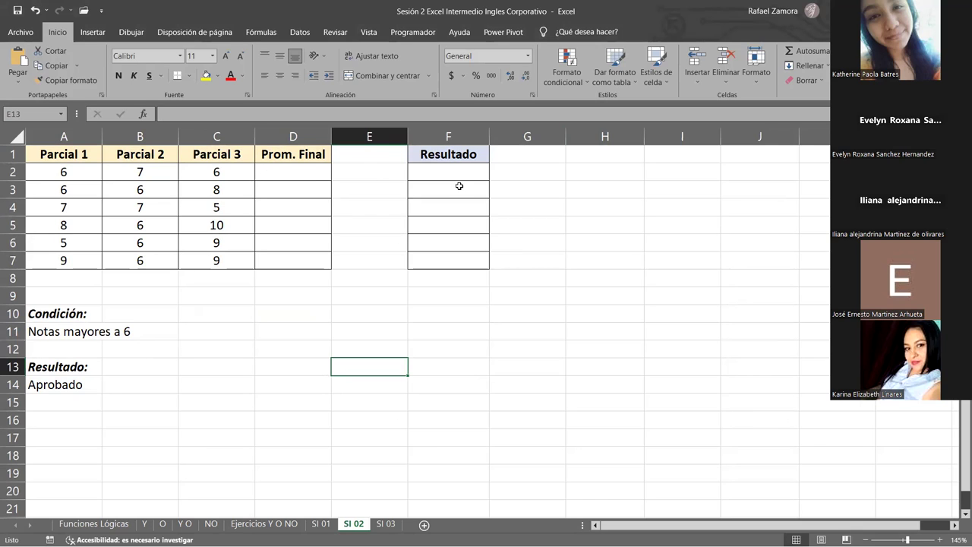
click(196, 195)
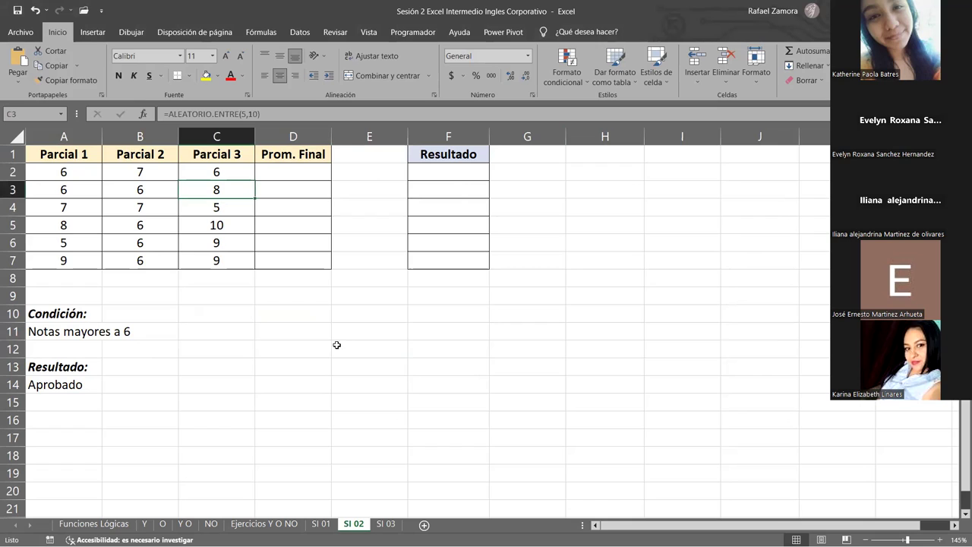
click(187, 249)
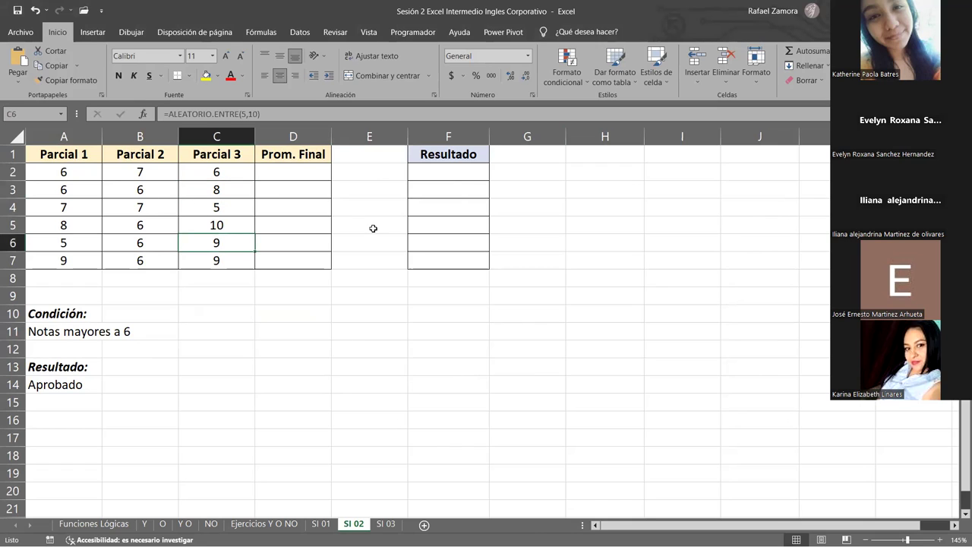
click(309, 334)
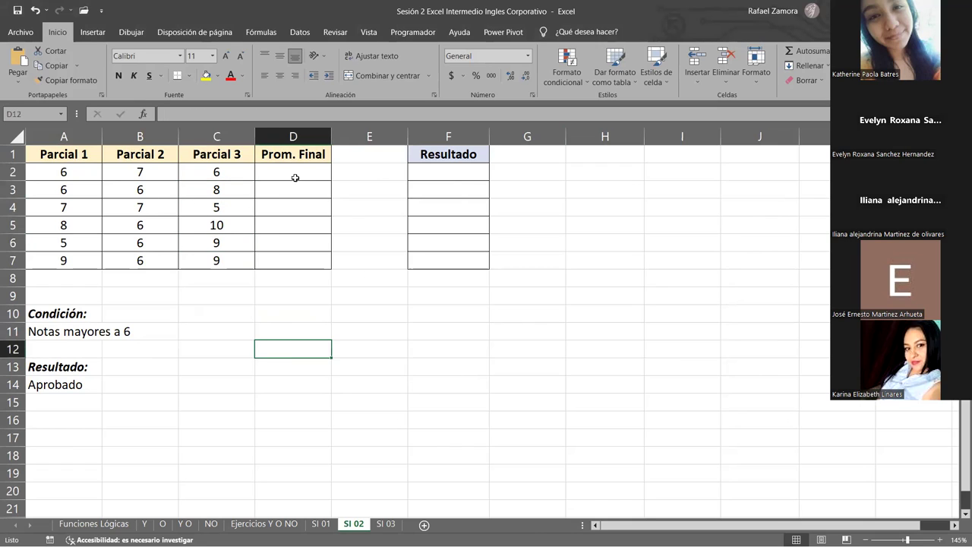
click(296, 175)
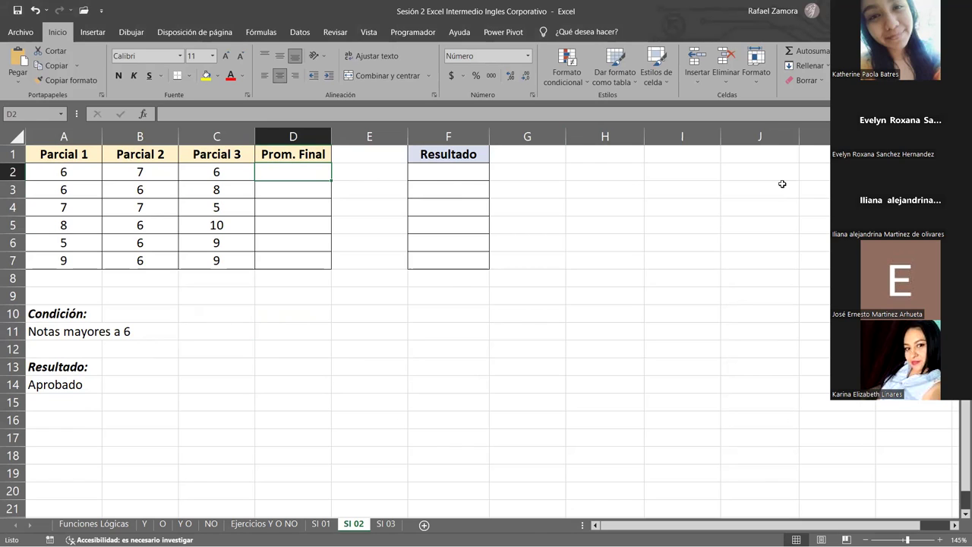
Enter =PROMEDIO(A2:C2) in D2 and fill it down to D7.
text(=)
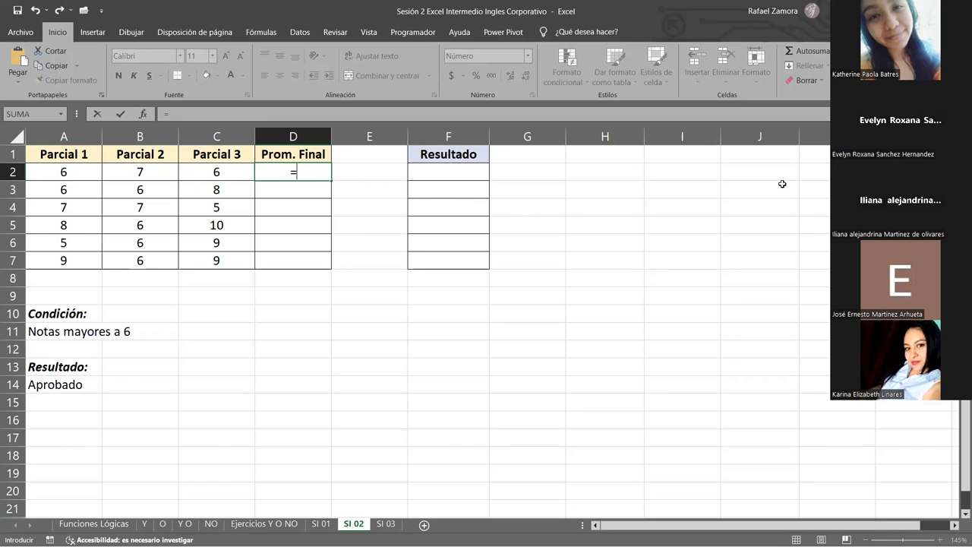
text(prom)
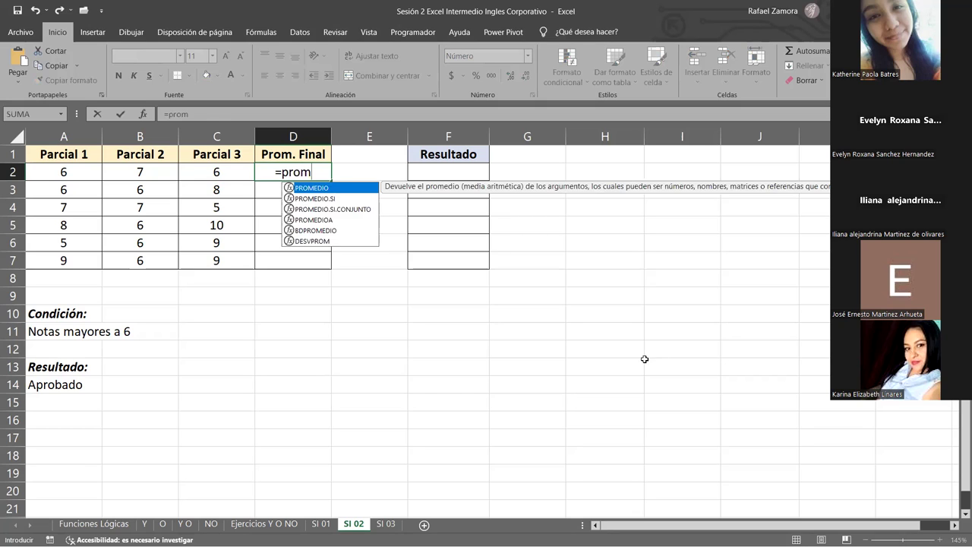
key(Tab)
click(69, 174)
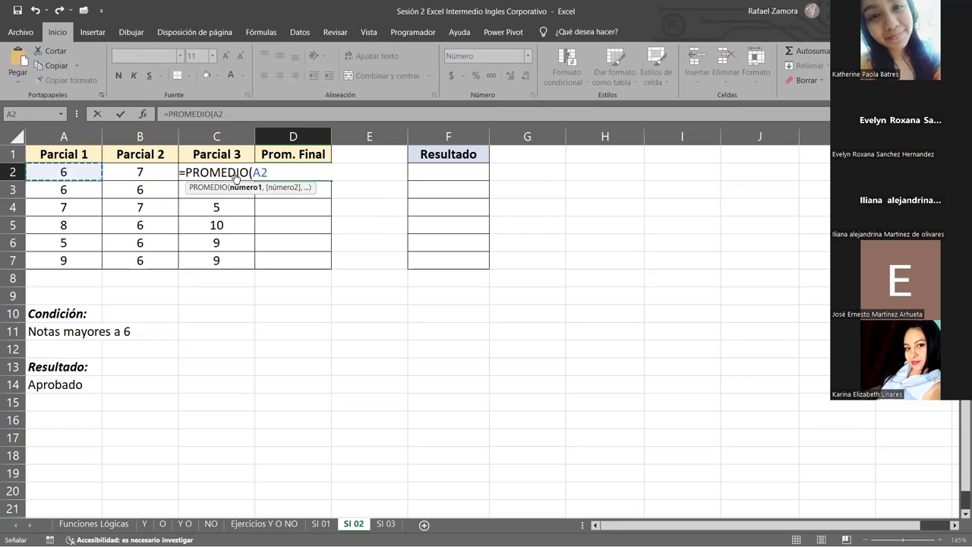
shift+click(235, 176)
text())
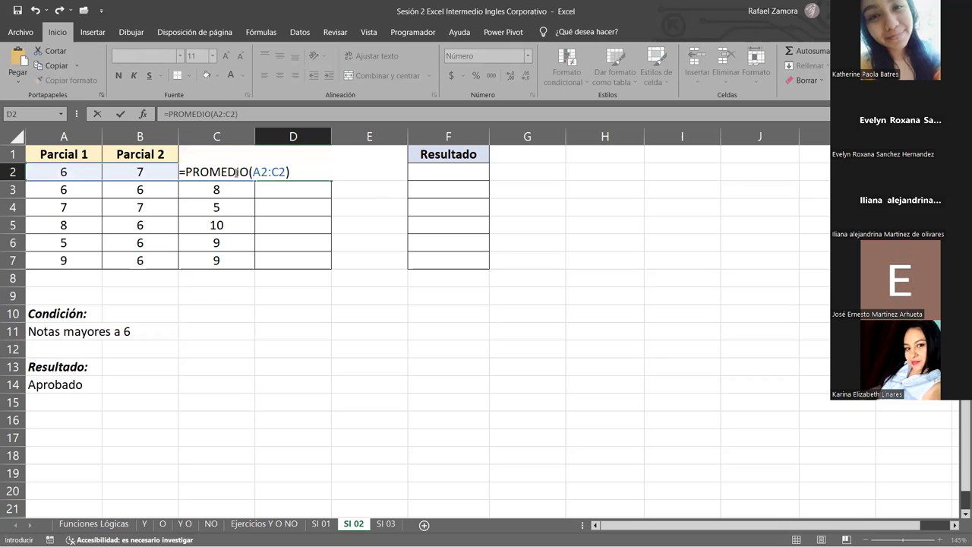
key(Return)
click(291, 168)
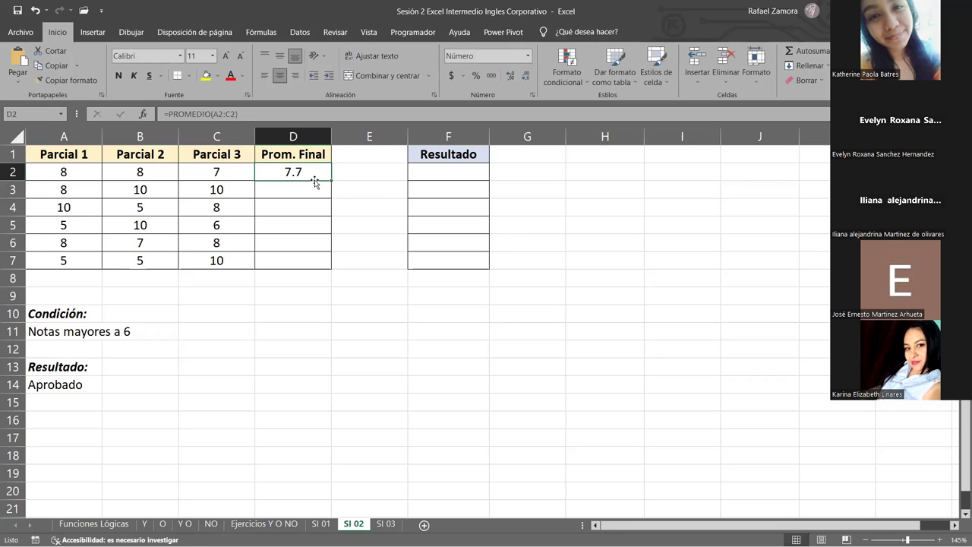
mouse_move(331, 181)
mouse_down()
mouse_move(333, 284)
mouse_move(333, 266)
mouse_up()
click(426, 369)
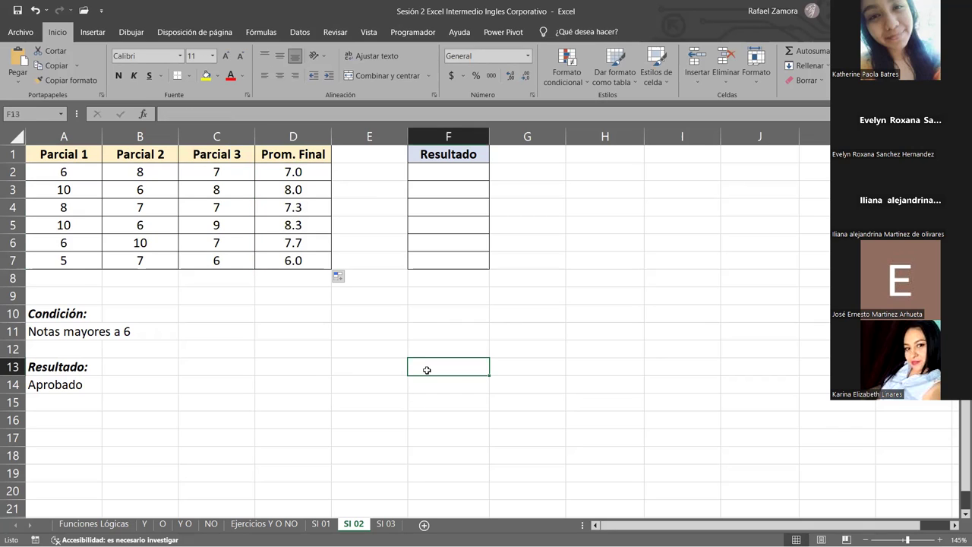
click(562, 343)
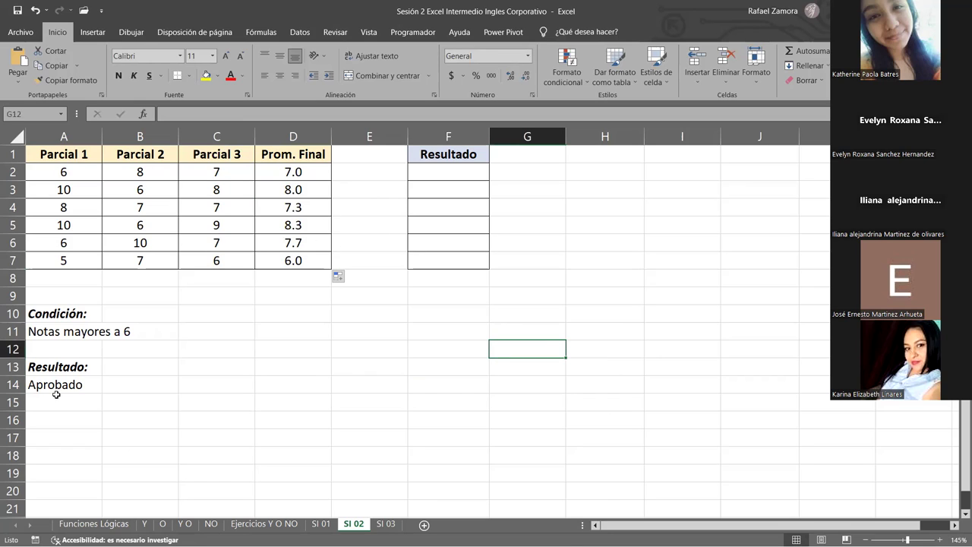
mouse_move(471, 168)
mouse_down()
mouse_move(470, 273)
mouse_move(470, 261)
mouse_up()
click(54, 331)
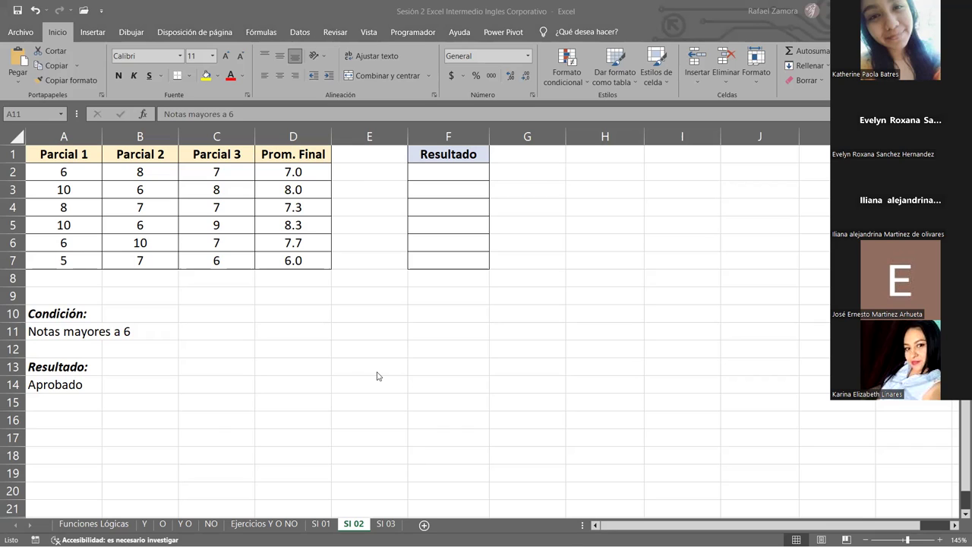
key(alt+Tab)
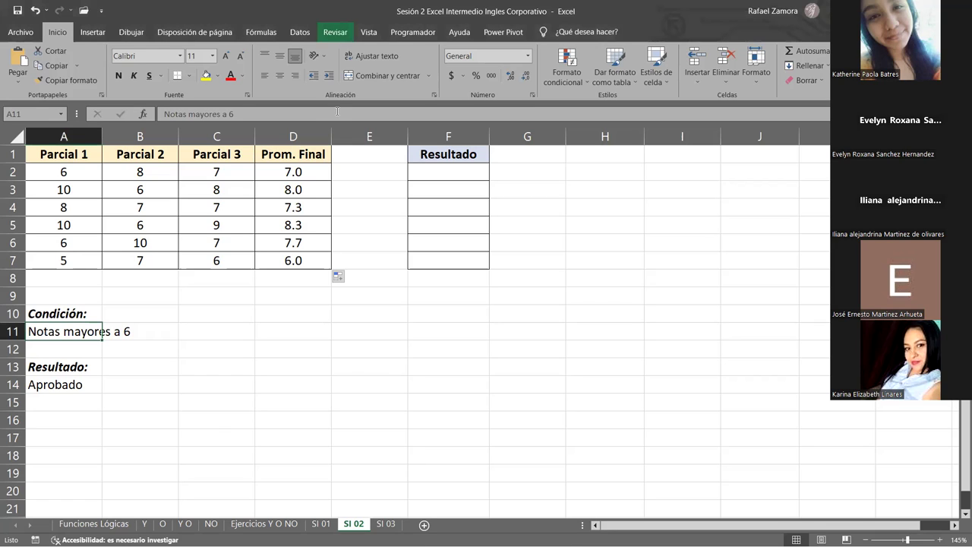
Begin F2's formula as =SI(D2>6, testing whether the final average exceeds 6.
click(473, 173)
text(=)
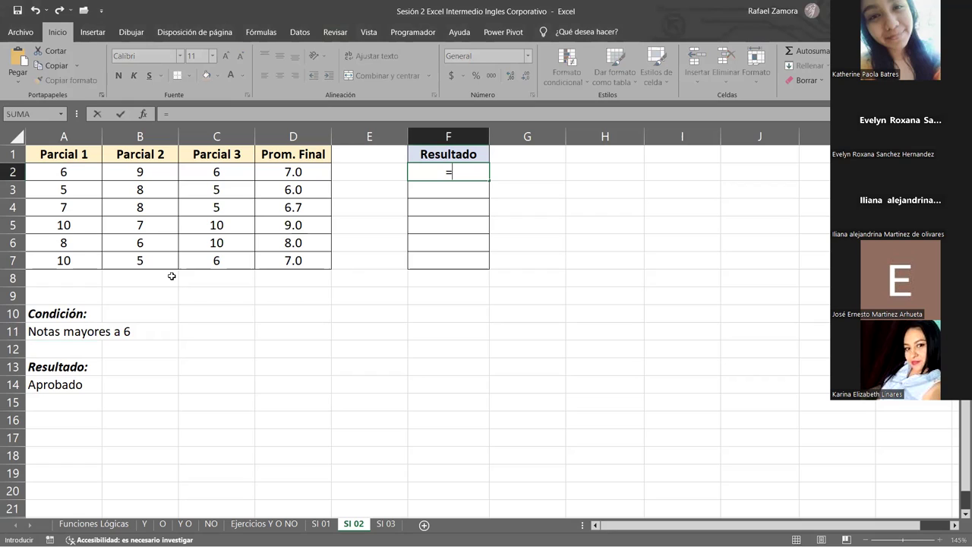
text(si)
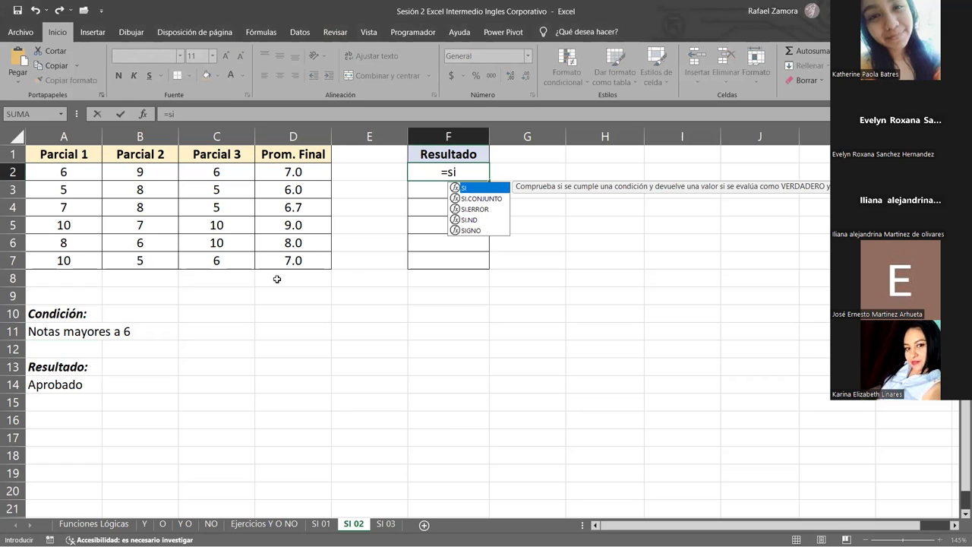
key(Tab)
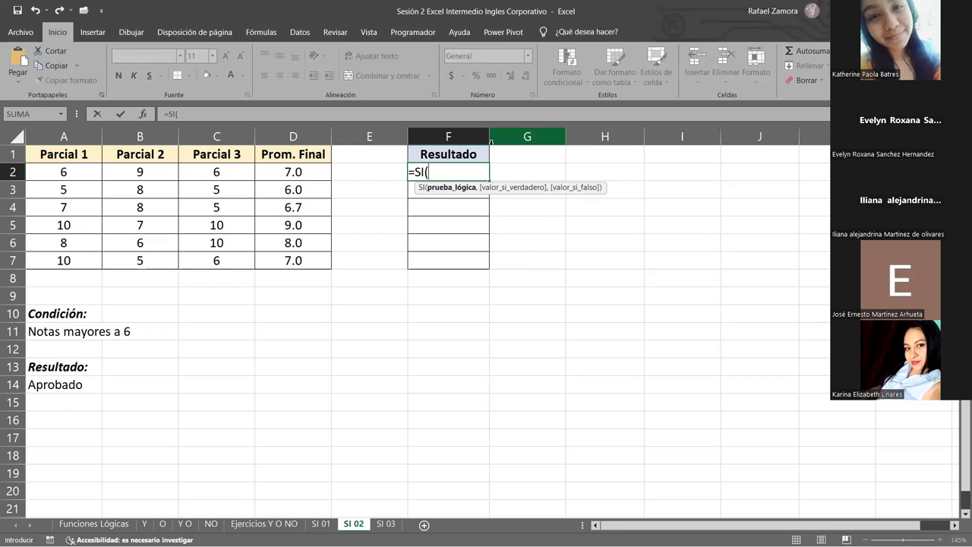
click(336, 171)
click(317, 174)
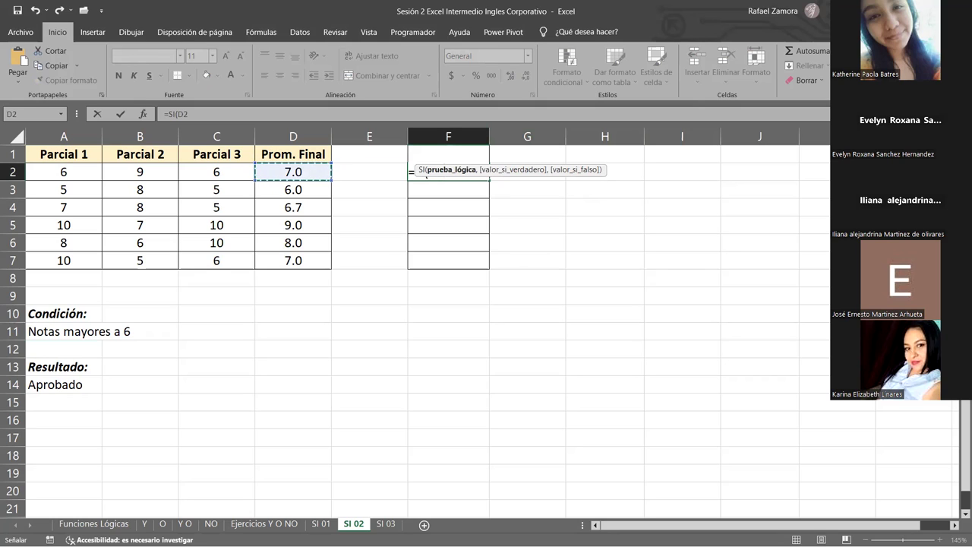
click(461, 166)
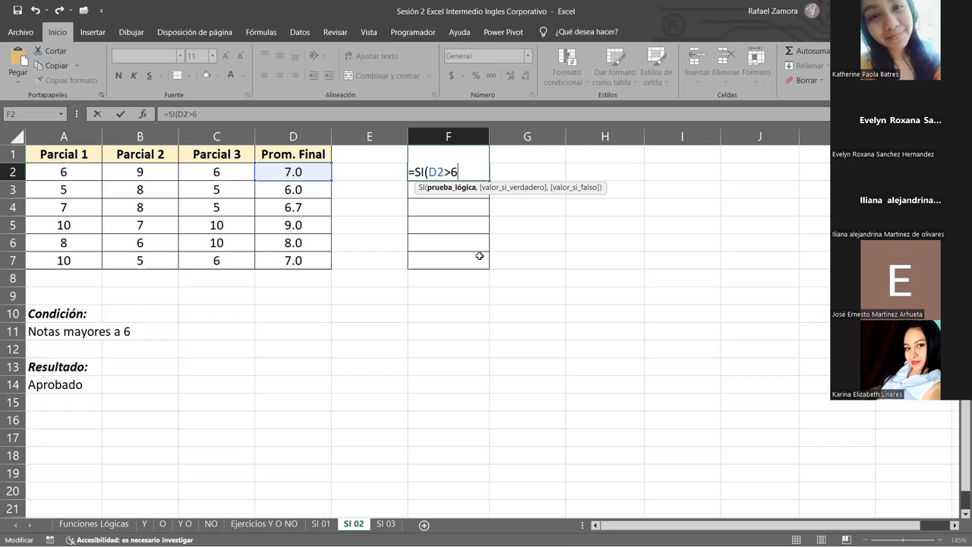
double_click(448, 170)
click(462, 167)
text(,)
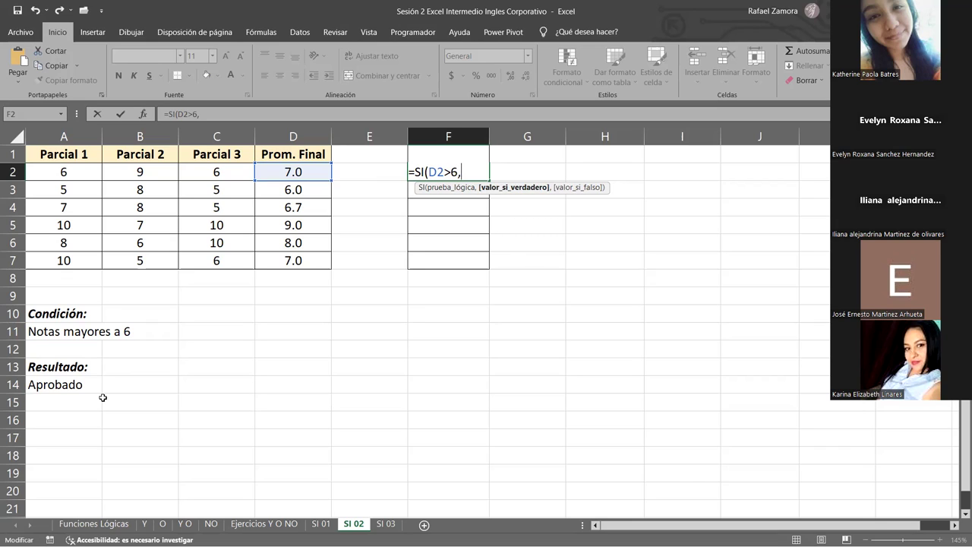
Finish F2's formula as =SI(D2>6,"Aprobado","") and commit it.
text(@)
key(BackSpace)
text("Aprobado")
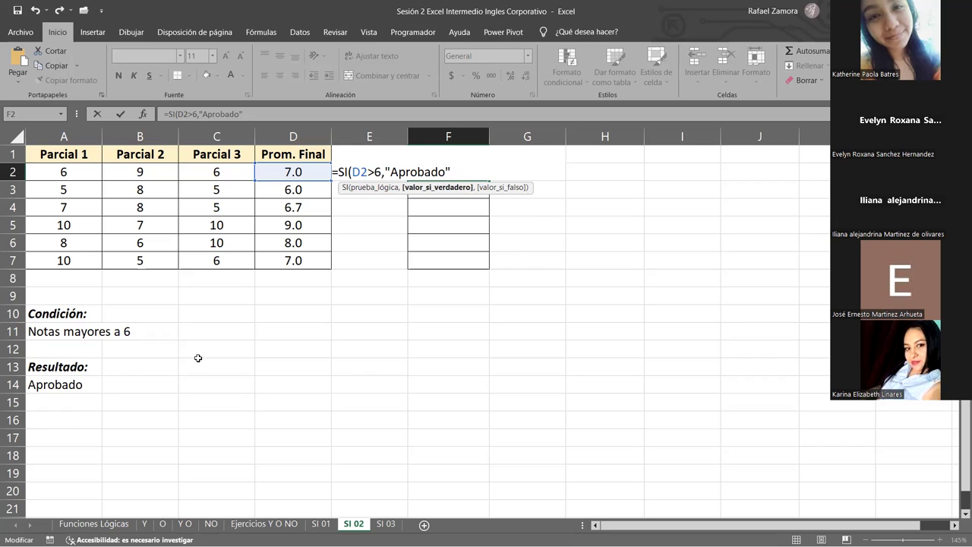
text(,)
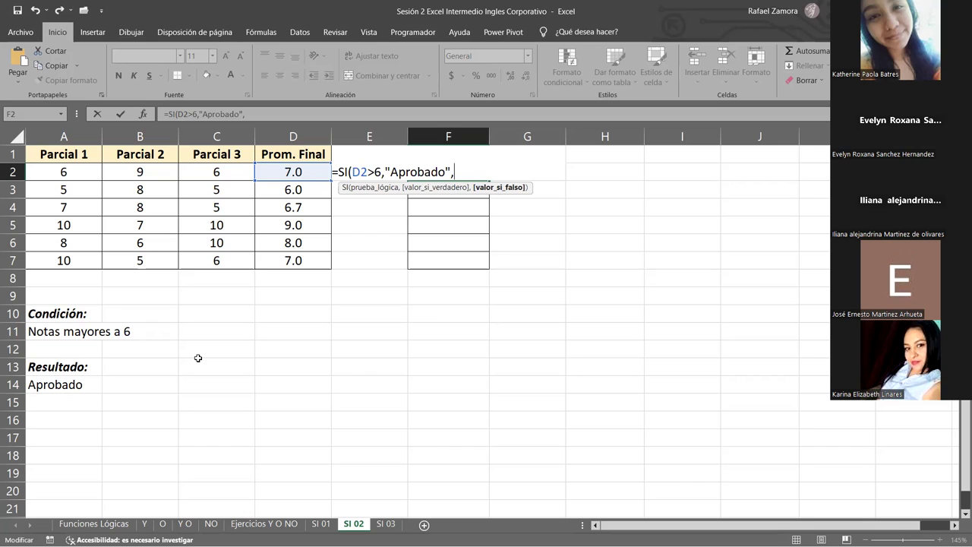
text("")
text())
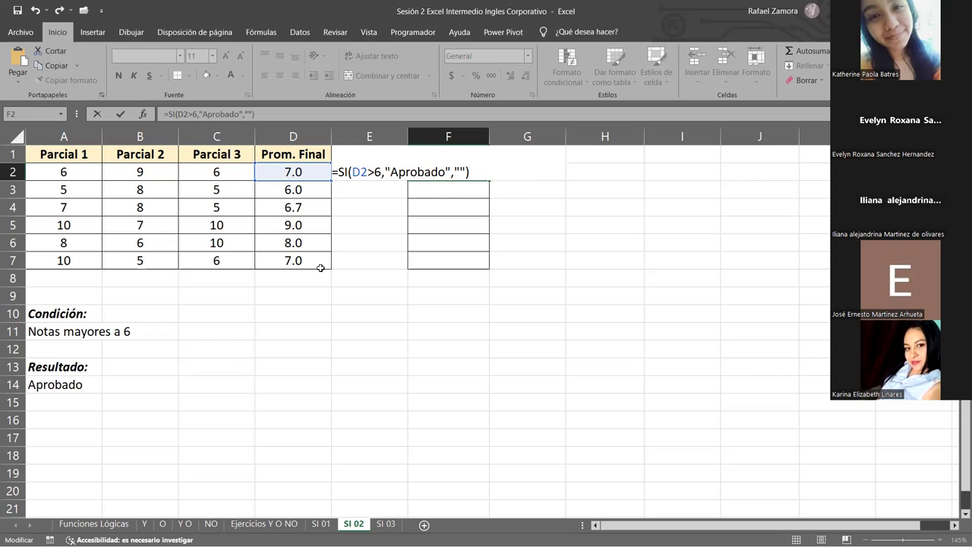
key(ctrl+Return)
Fill the Aprobado formula down to F7 and recalculate repeatedly with F9 to test it.
drag(492, 180, 464, 266)
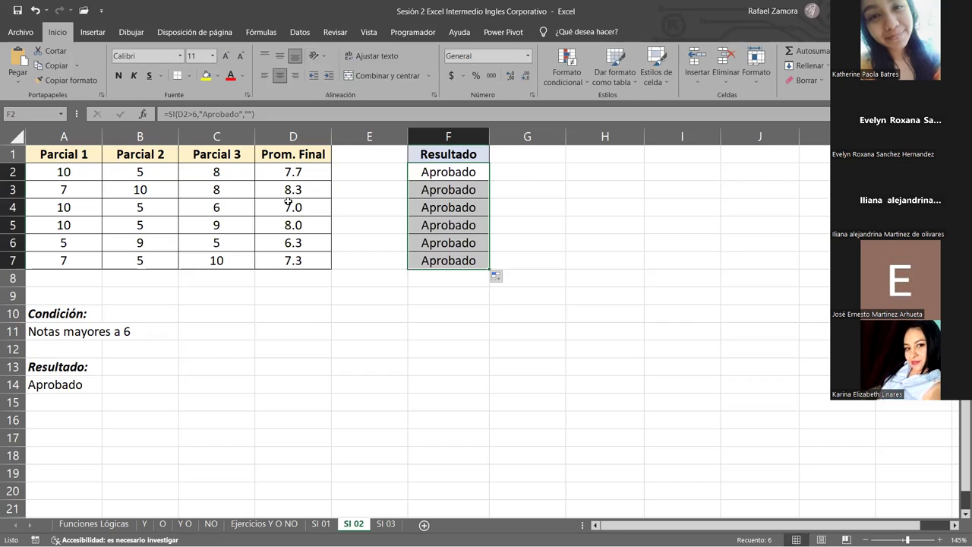
drag(619, 378, 599, 374)
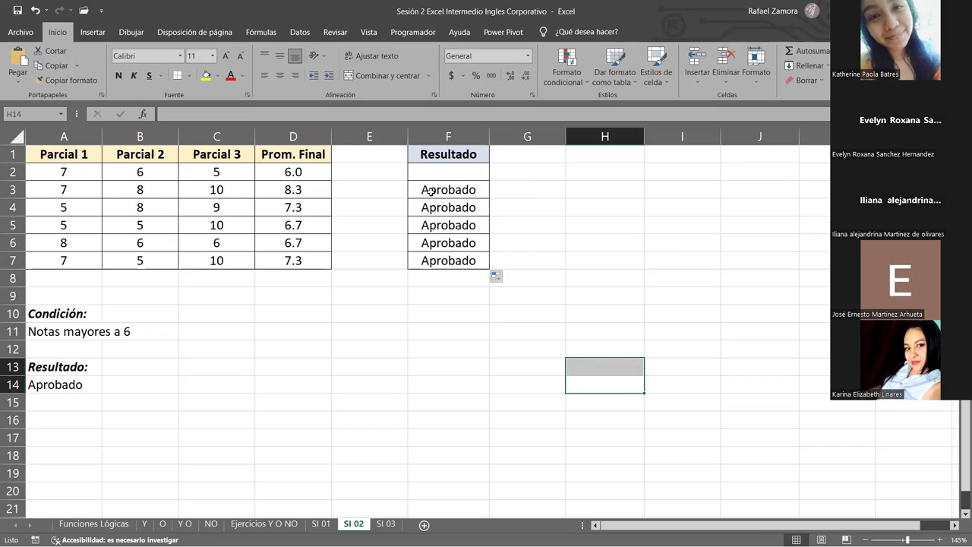
key(F9)
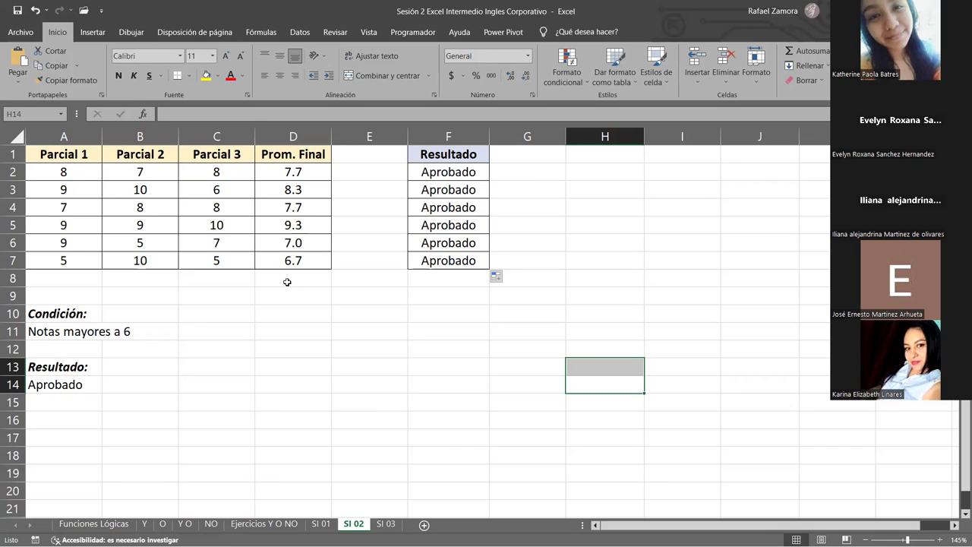
key(F9)
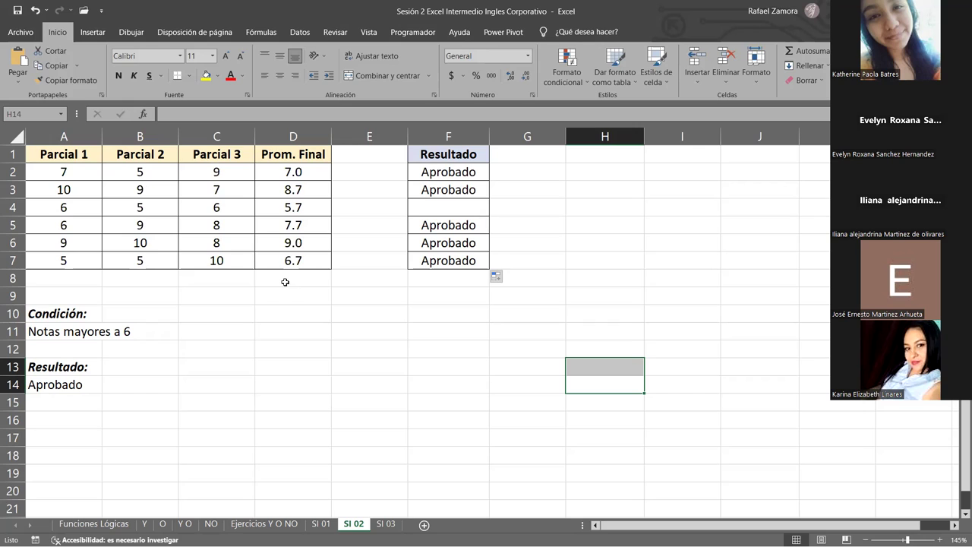
key(F9)
key(F9)
key(F9)
key(F9)
key(F9)
key(F9)
key(F9)
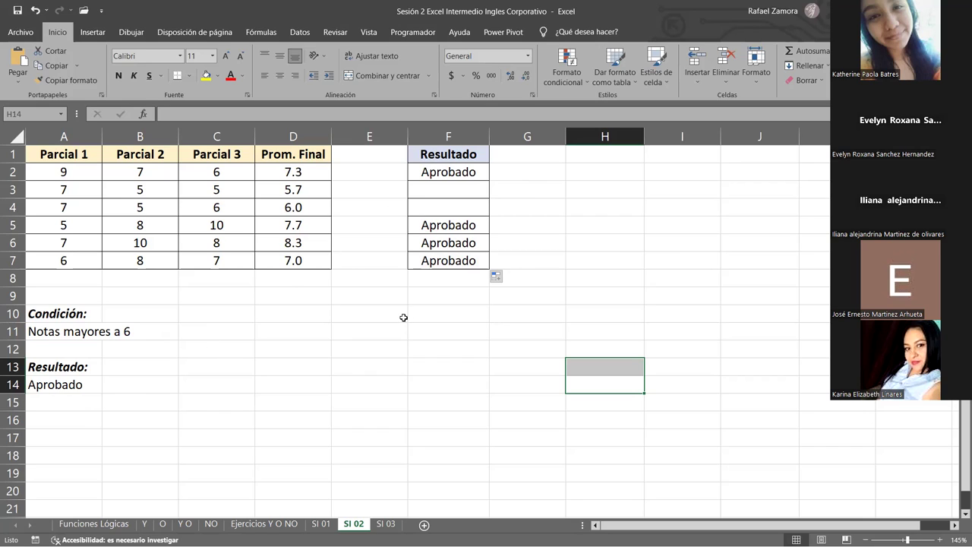
click(608, 308)
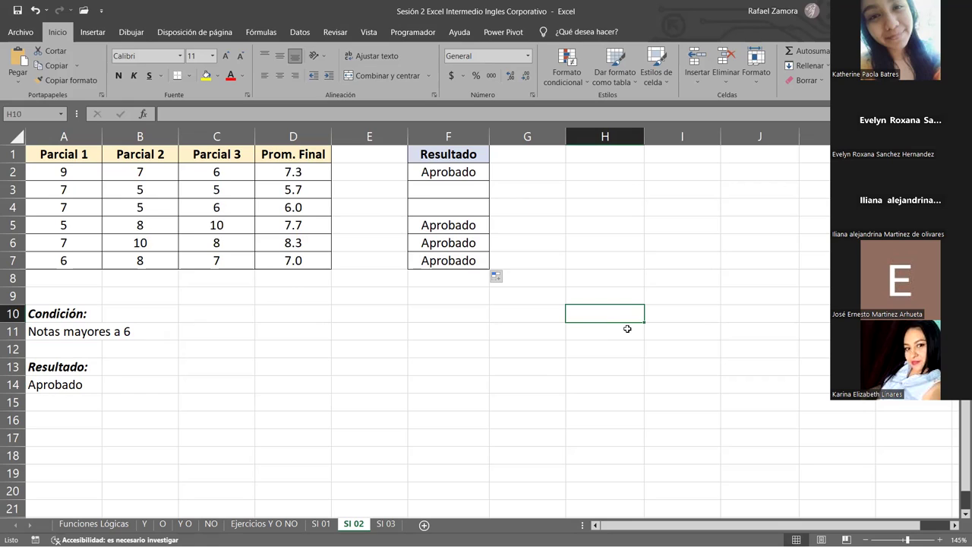
key(F9)
key(F9)
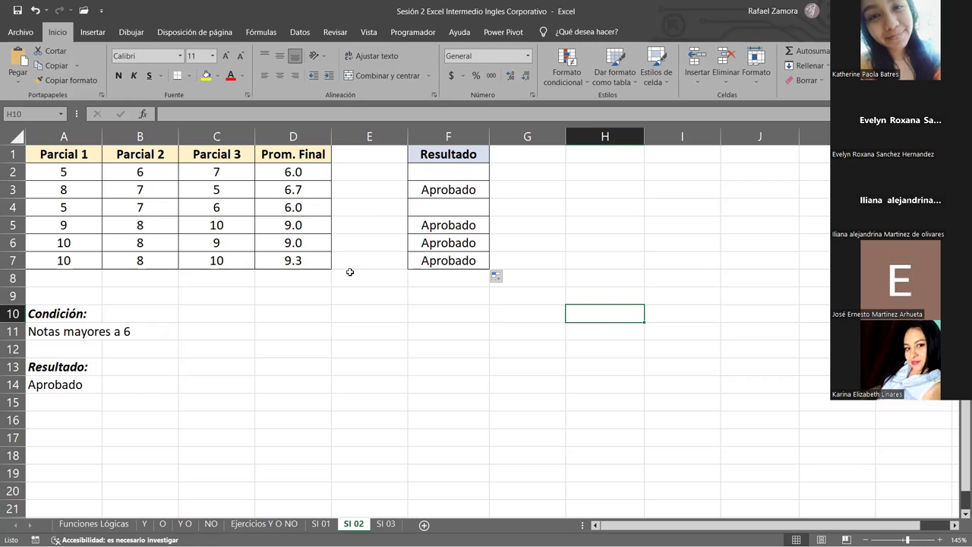
key(F9)
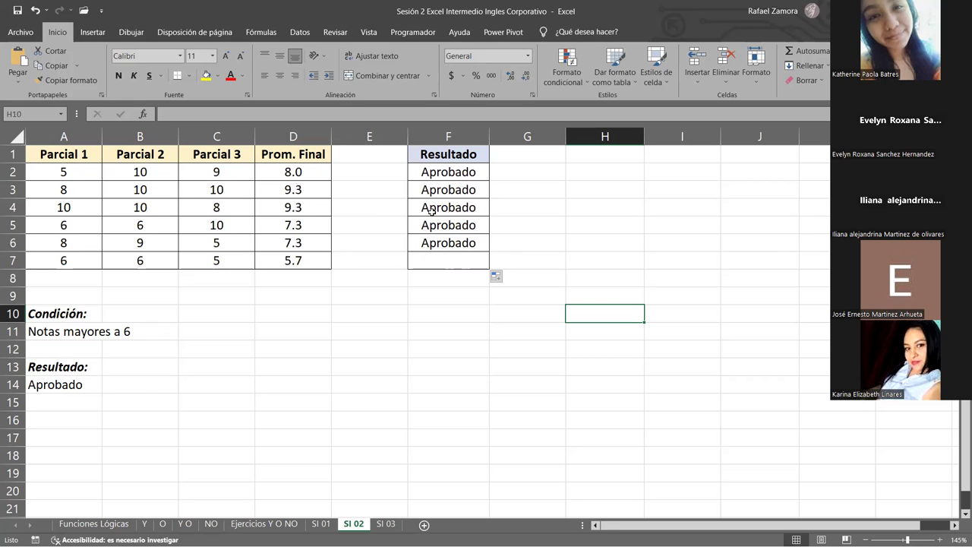
key(F9)
key(F9)
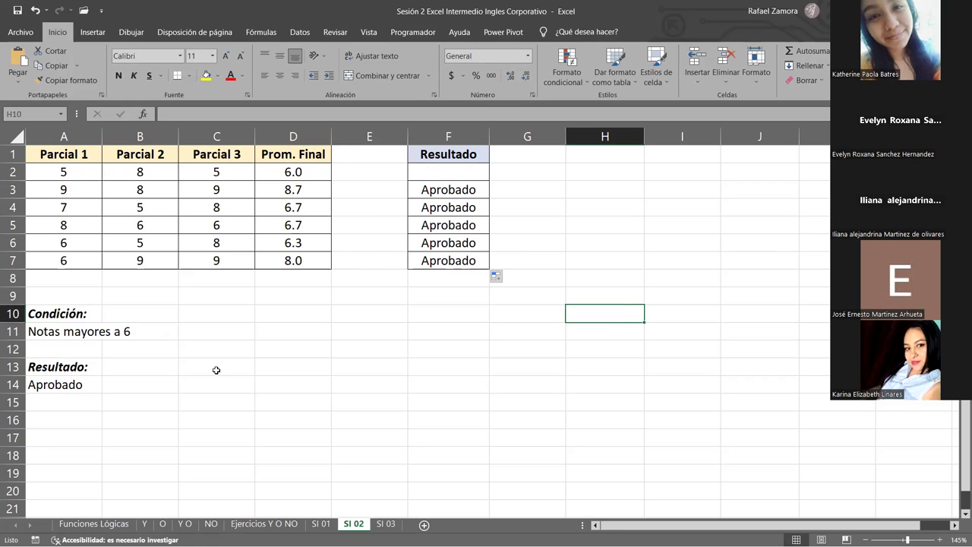
key(F9)
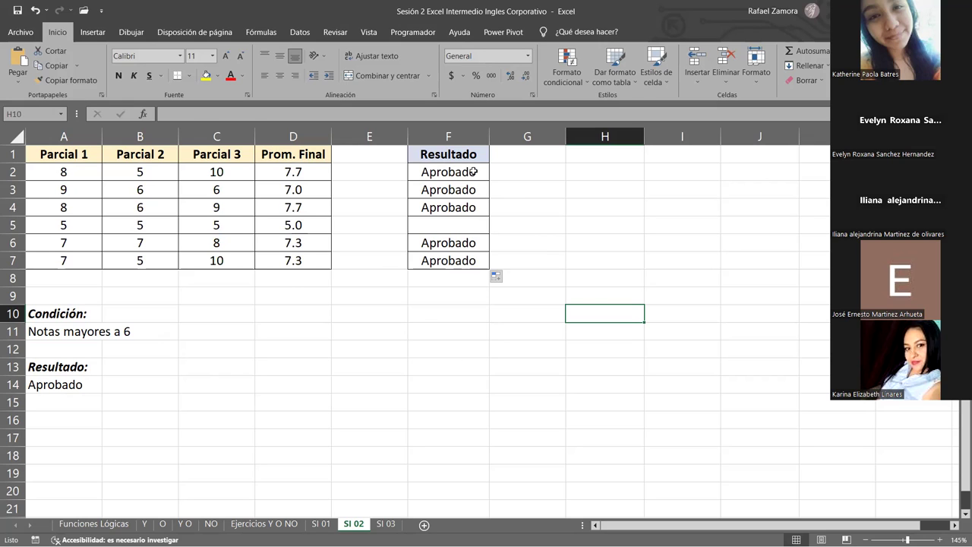
Change F2's empty false result to "Reprobado" in the SI formula.
double_click(475, 172)
click(461, 171)
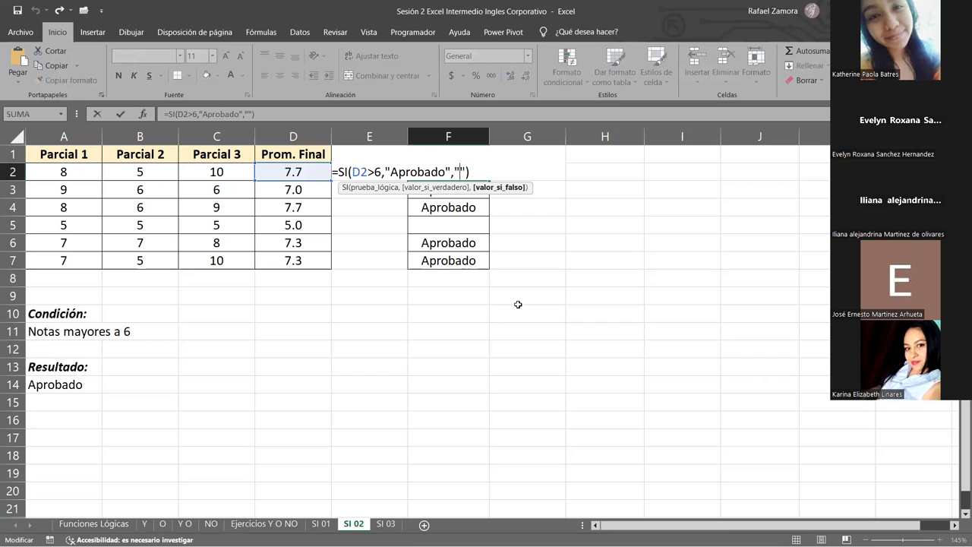
text(R)
text(e)
text(probado)
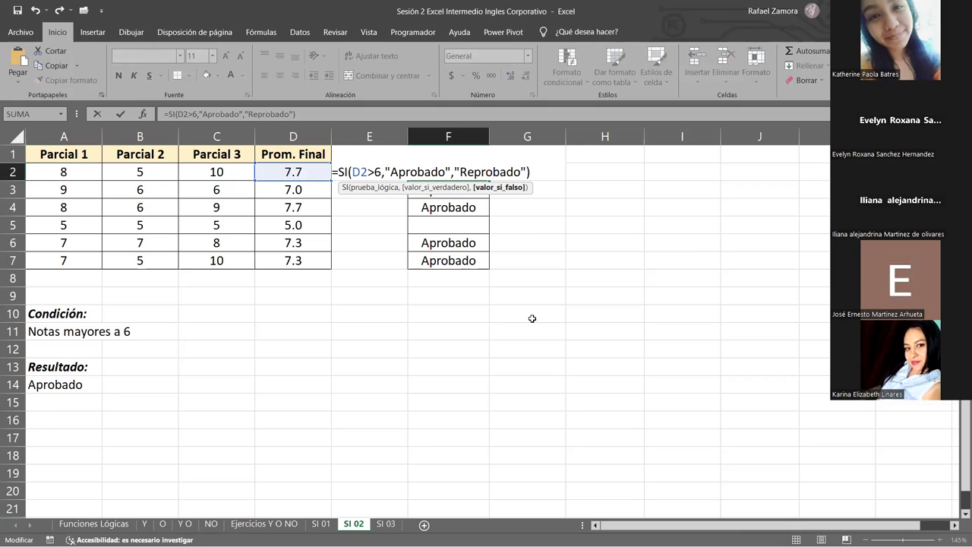
key(ctrl+Return)
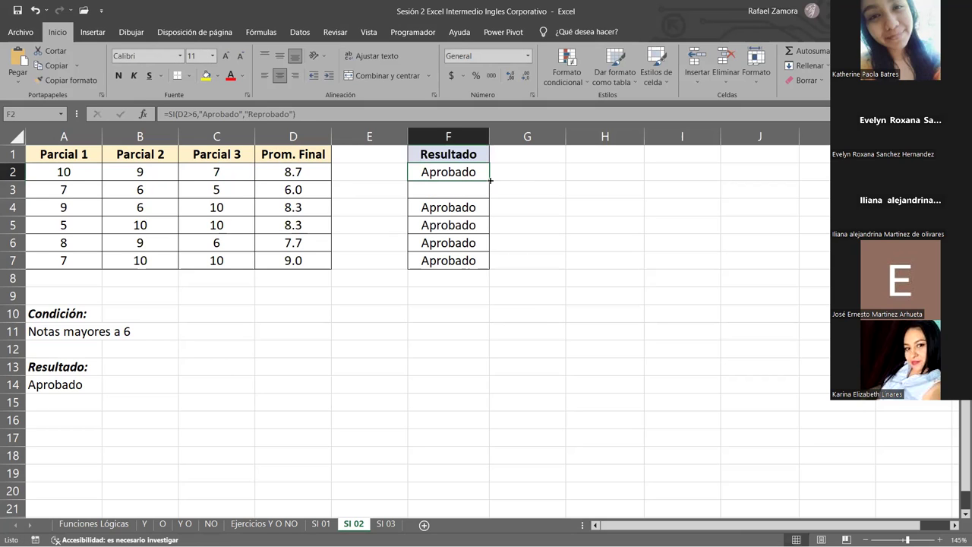
Fill the updated formula down to F7 and recalculate with F9 to check Reprobado results.
drag(490, 180, 489, 266)
click(506, 347)
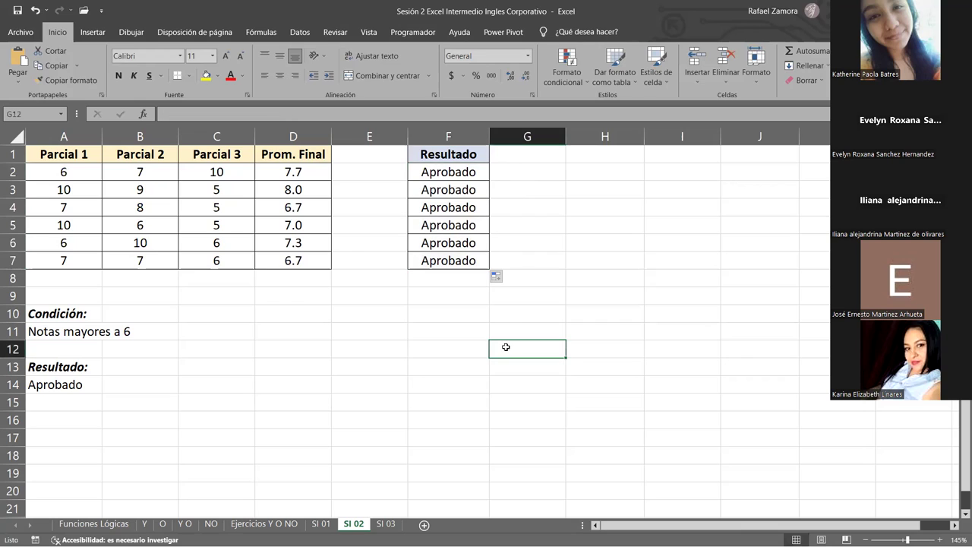
key(F9)
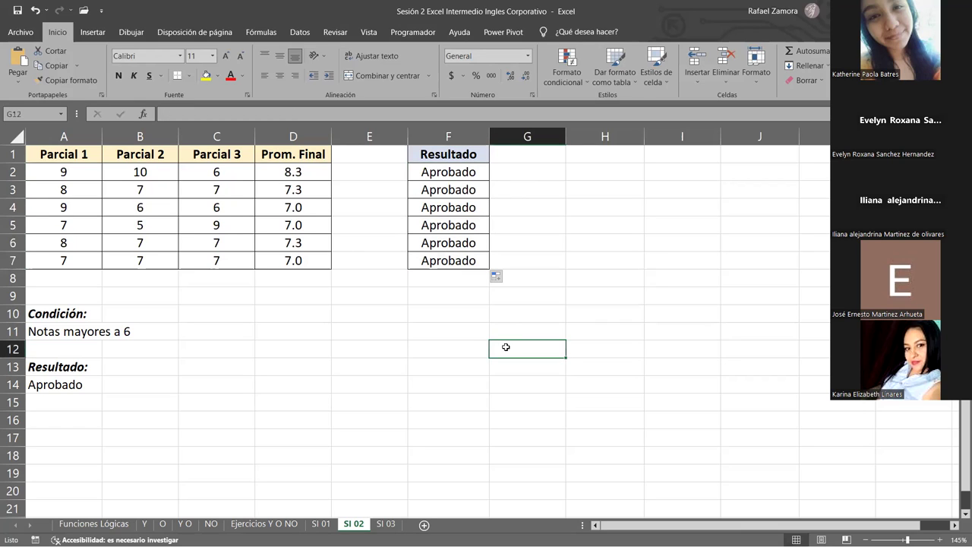
key(F9)
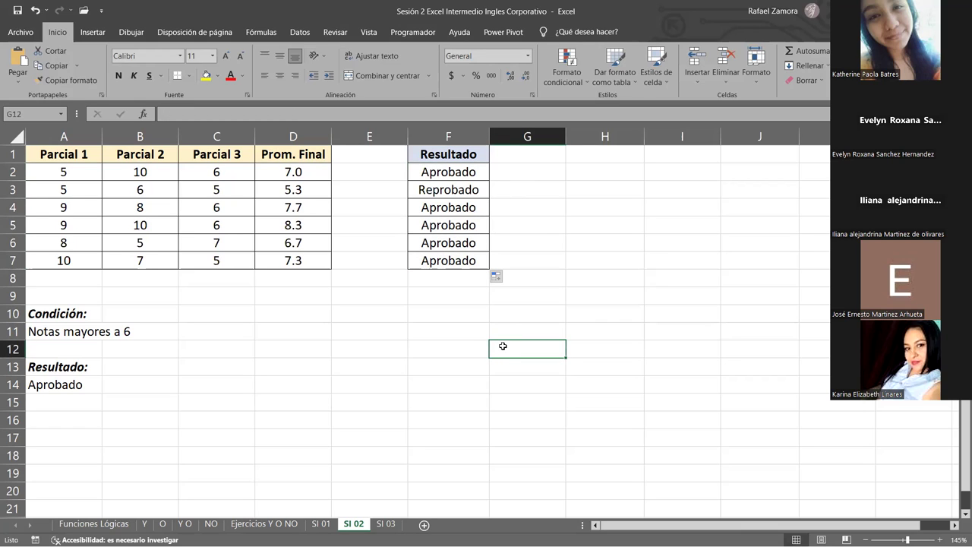
key(F9)
key(F9)
key(F9)
key(F9)
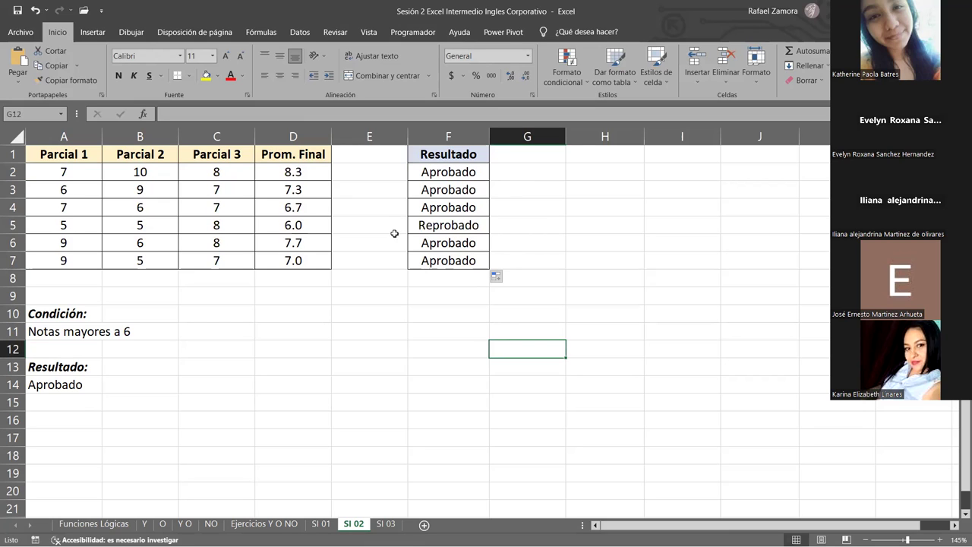
key(F9)
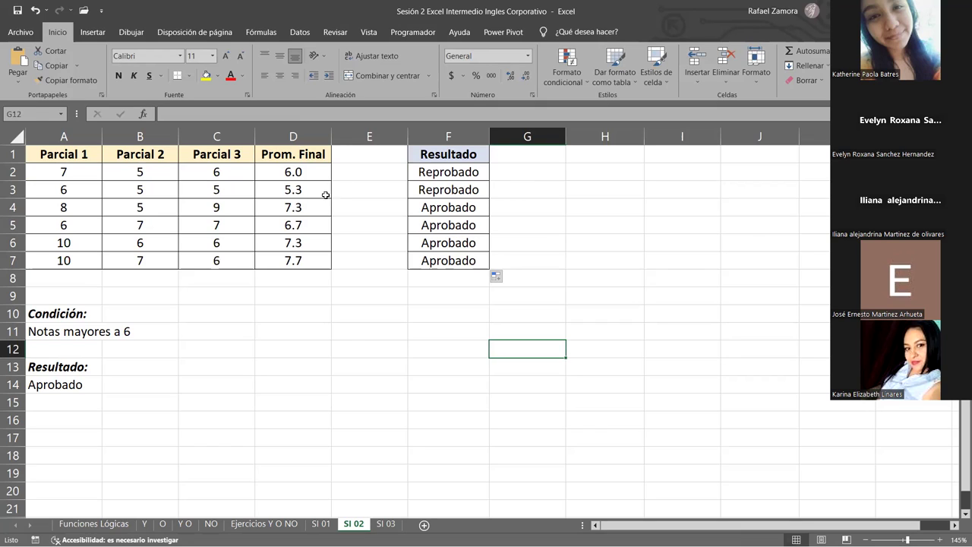
Switch to the SI 03 sheet.
click(596, 342)
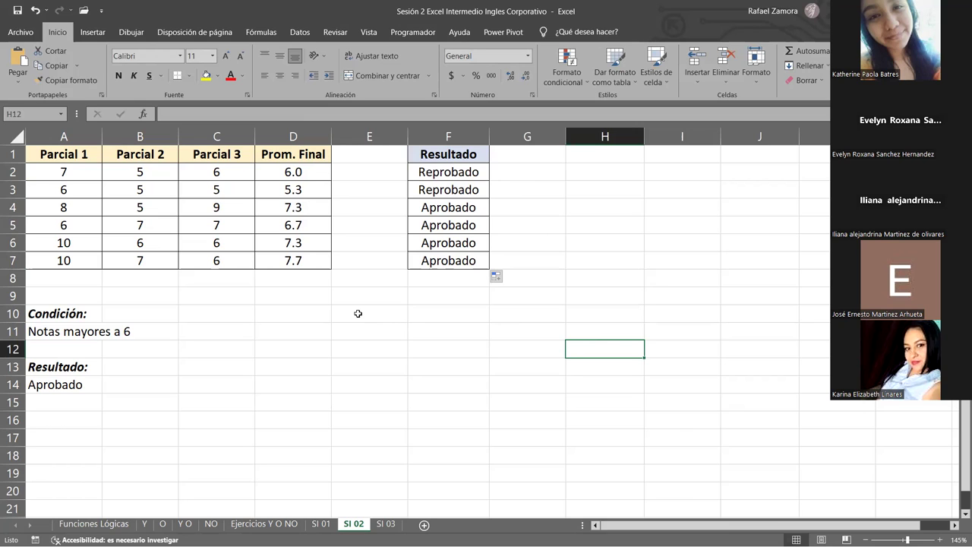
click(523, 404)
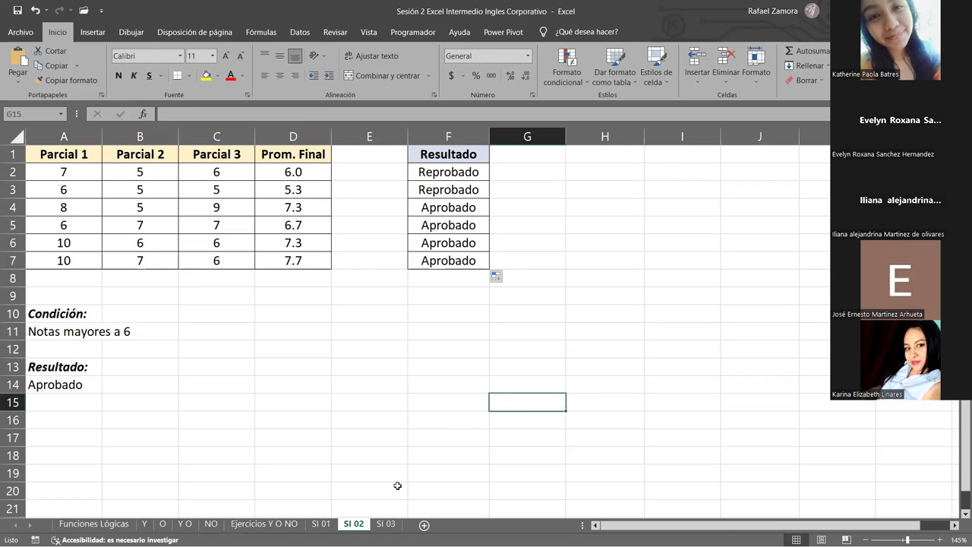
click(382, 524)
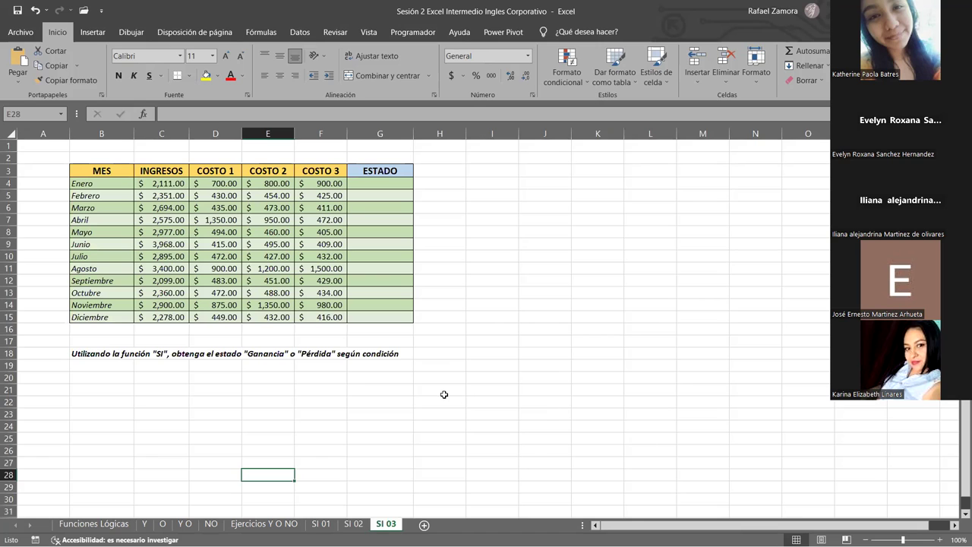
scroll(608, 372, up, 1)
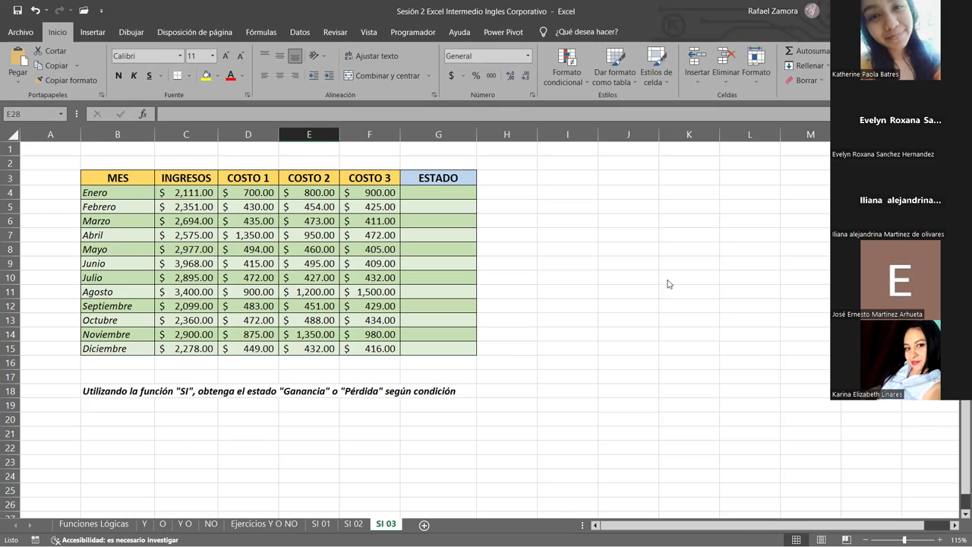
click(768, 297)
click(794, 280)
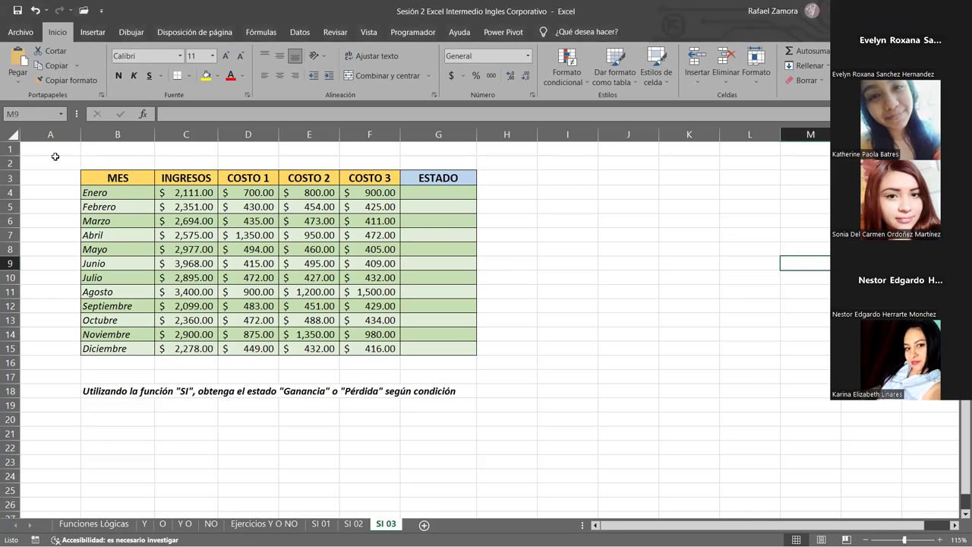
click(554, 192)
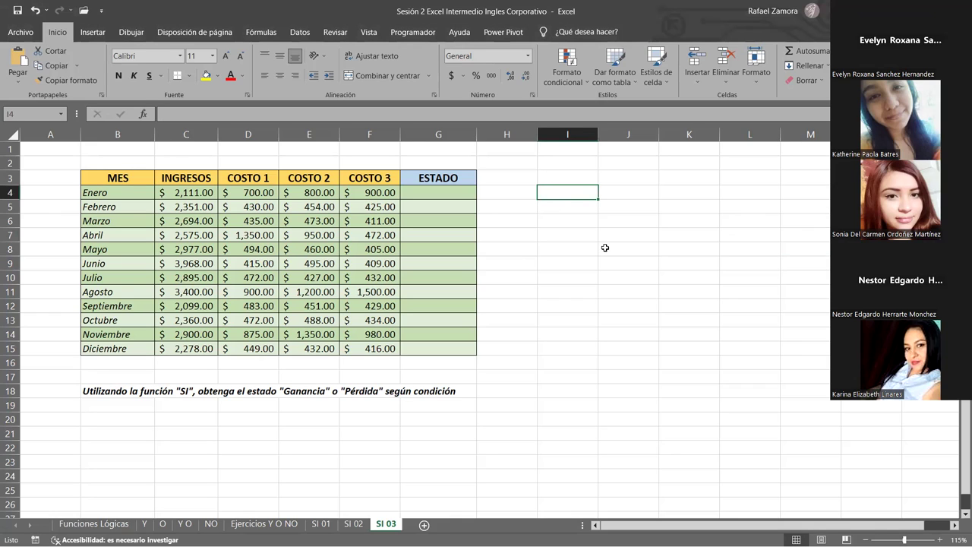
Enter =C4-D4-E4-F4 in I4 to subtract January's three costs from its income.
text(=)
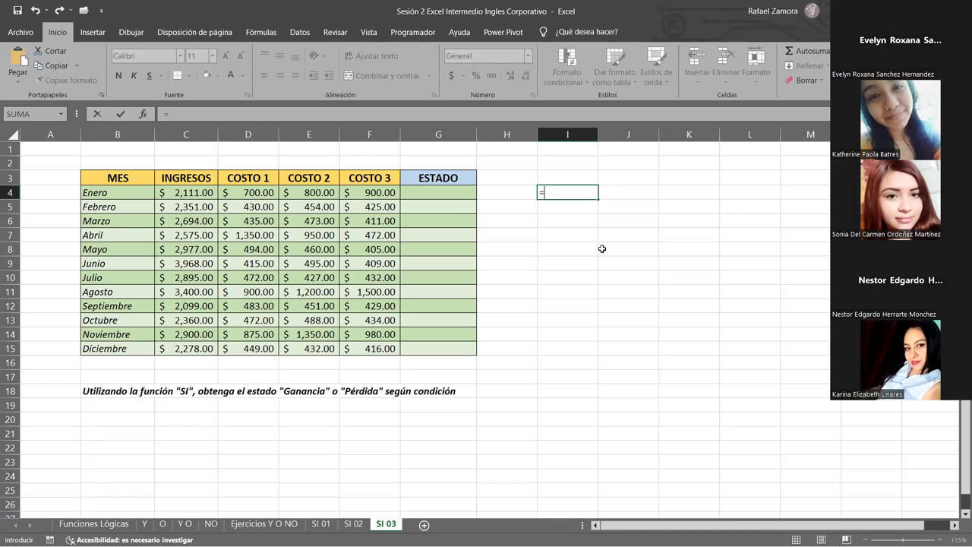
click(211, 194)
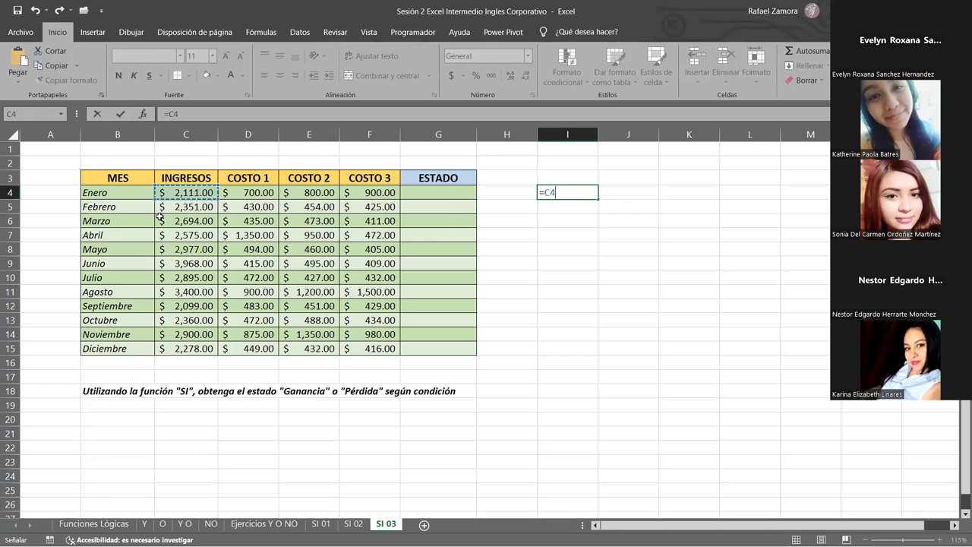
text(-)
click(272, 195)
text(-)
click(307, 193)
text(-)
click(363, 189)
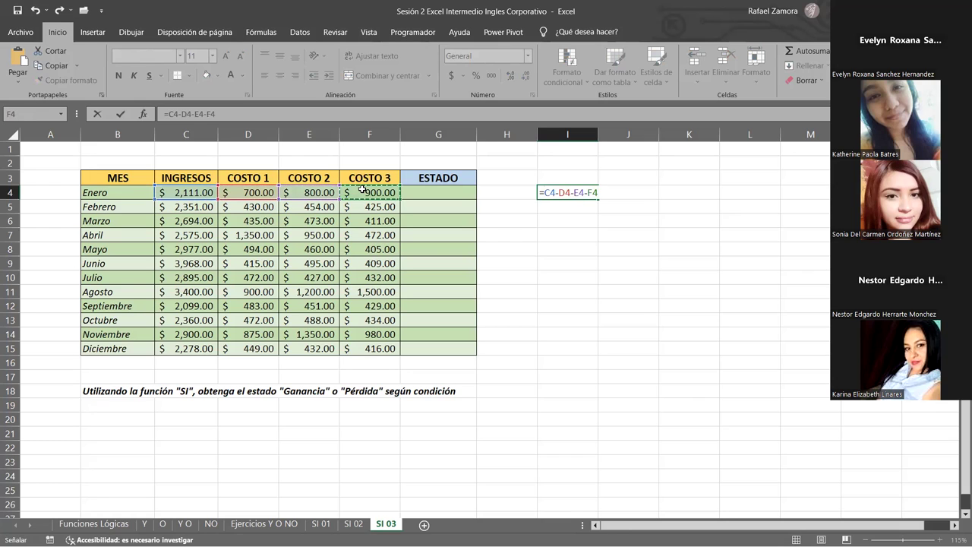
key(Return)
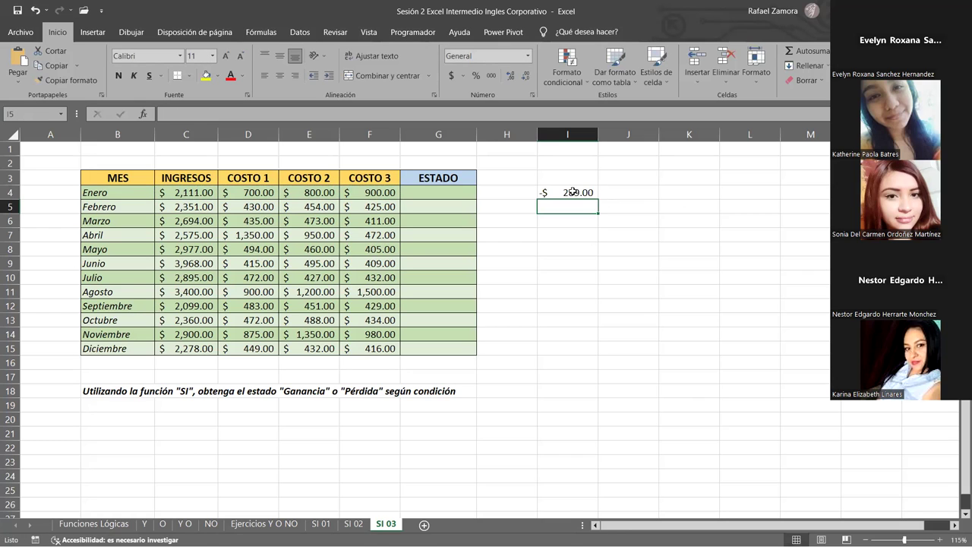
Copy I4's formula down to I15 and inspect the copies in I7, I11 and I14.
click(576, 194)
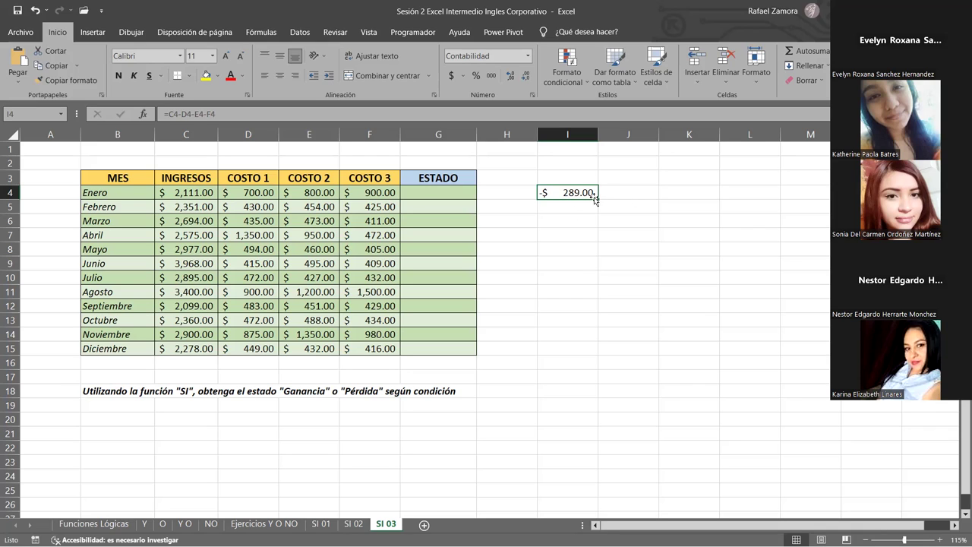
mouse_move(600, 198)
mouse_down()
mouse_move(579, 367)
mouse_move(579, 348)
mouse_up()
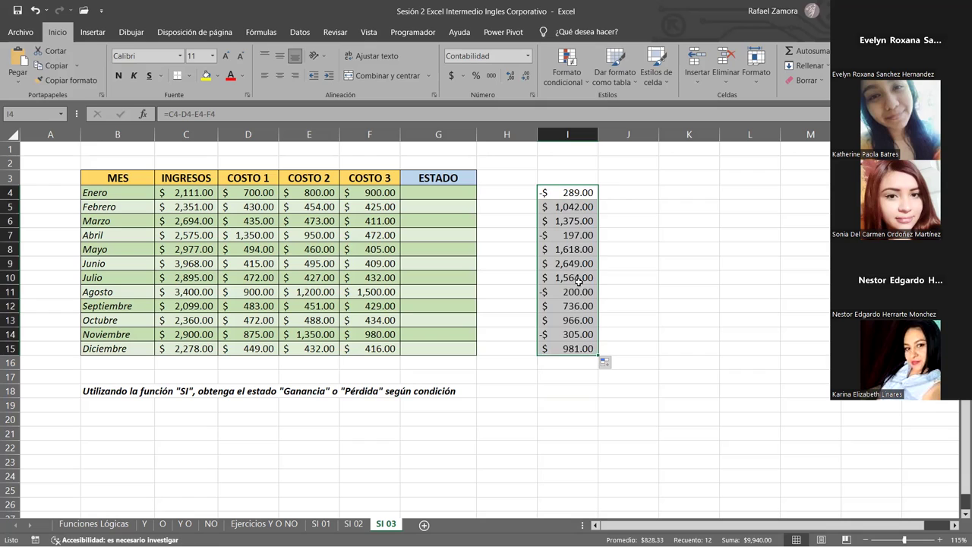
click(571, 197)
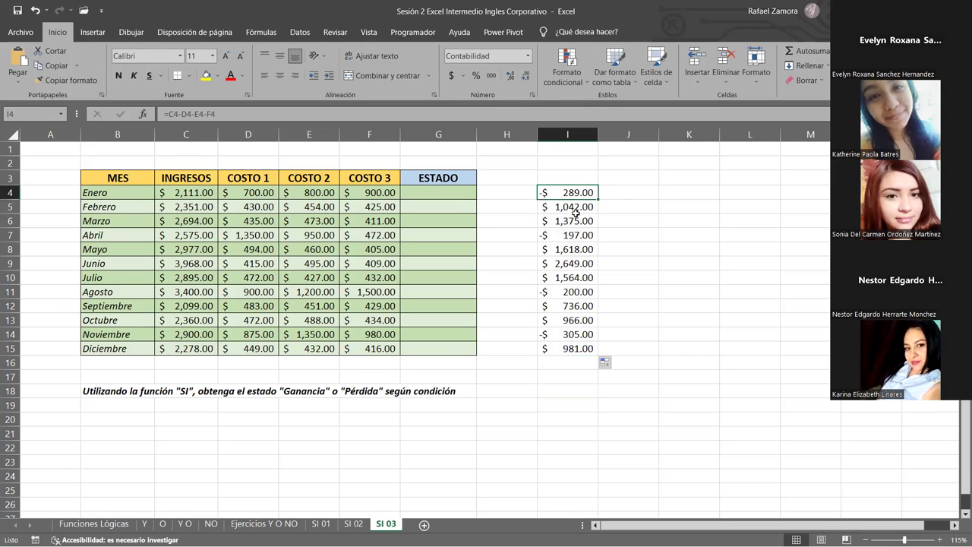
click(576, 235)
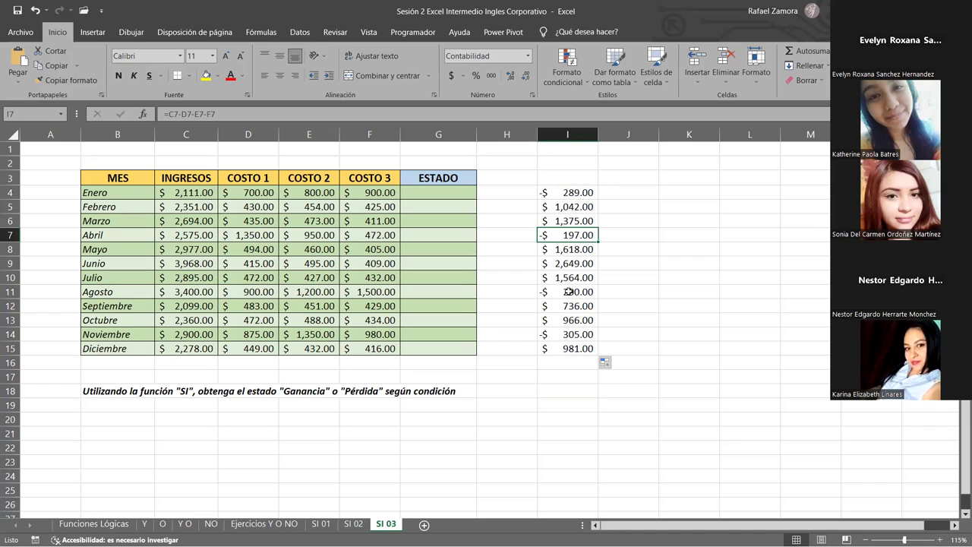
click(568, 293)
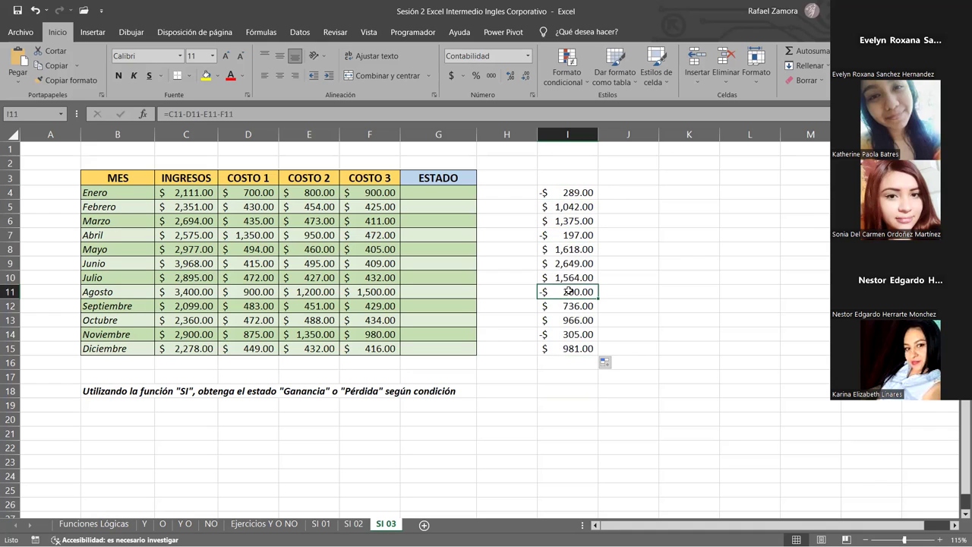
click(582, 334)
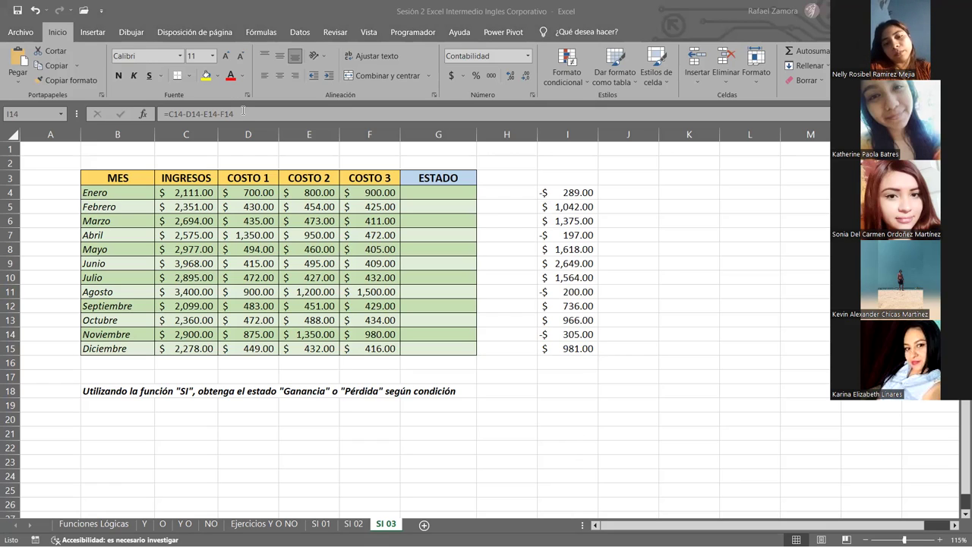
click(586, 193)
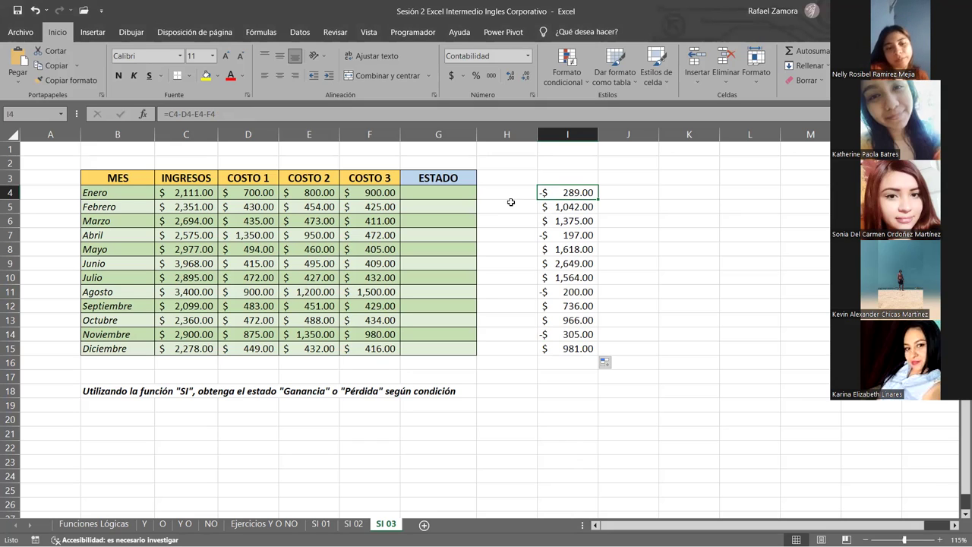
click(453, 191)
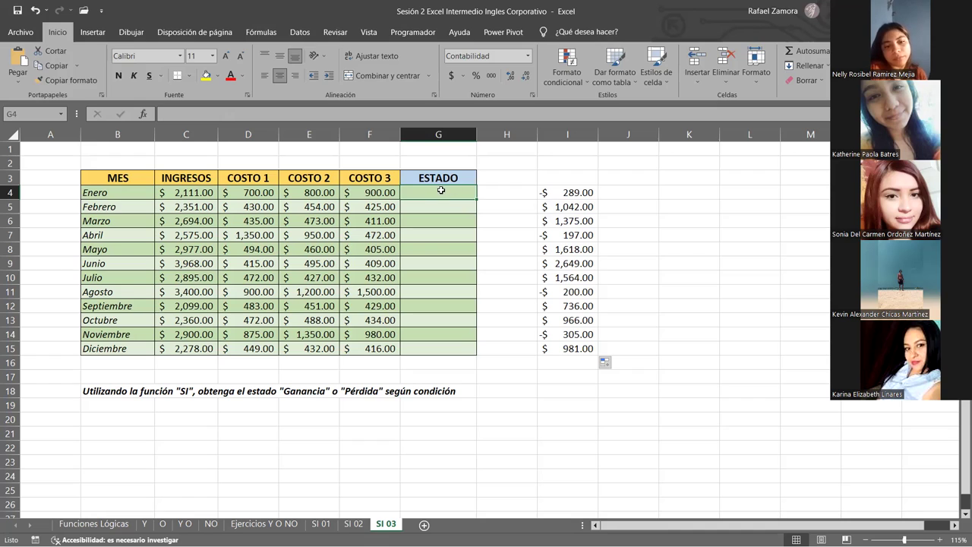
click(586, 193)
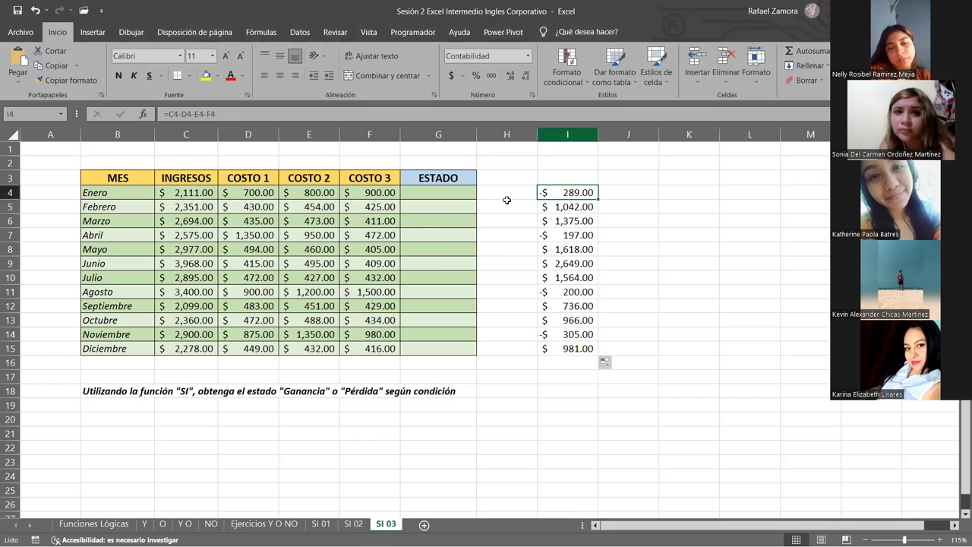
click(438, 193)
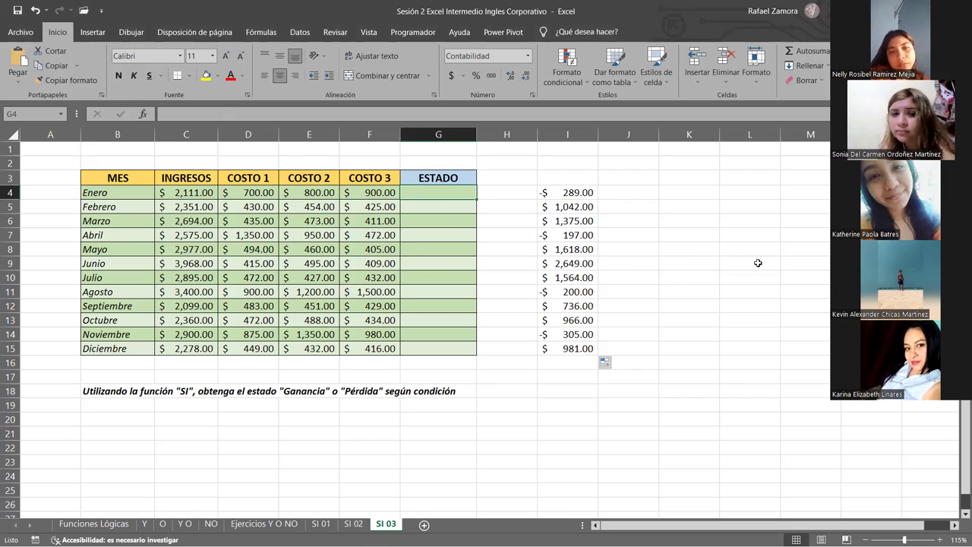
key(Escape)
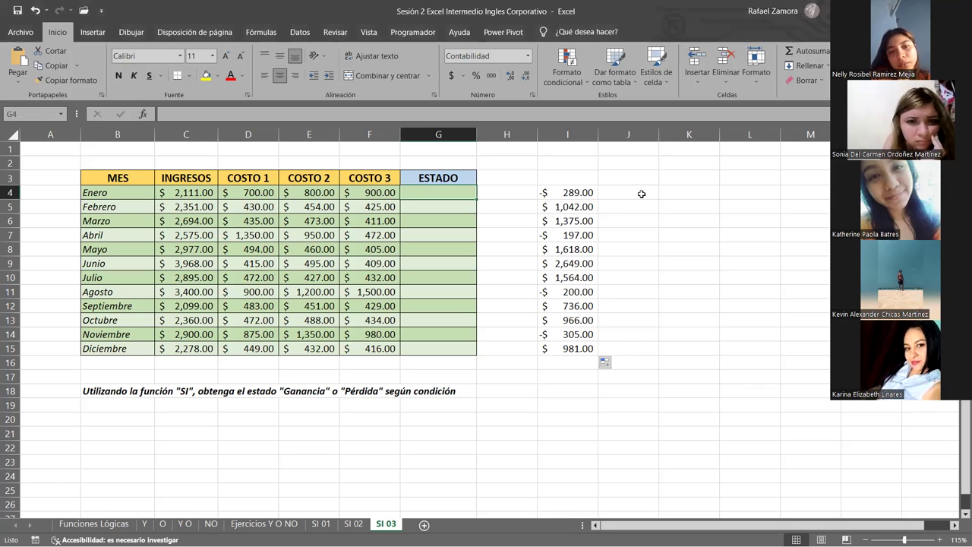
double_click(570, 193)
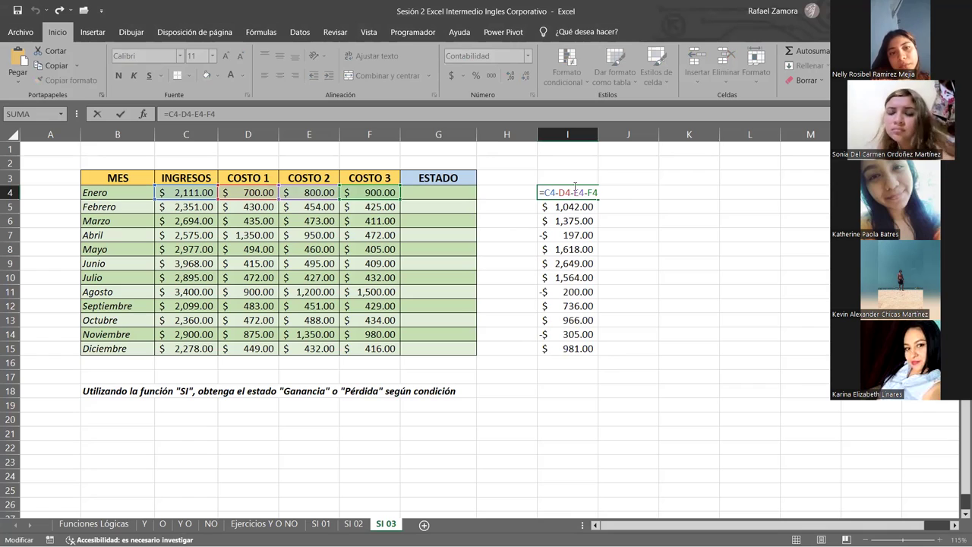
key(Escape)
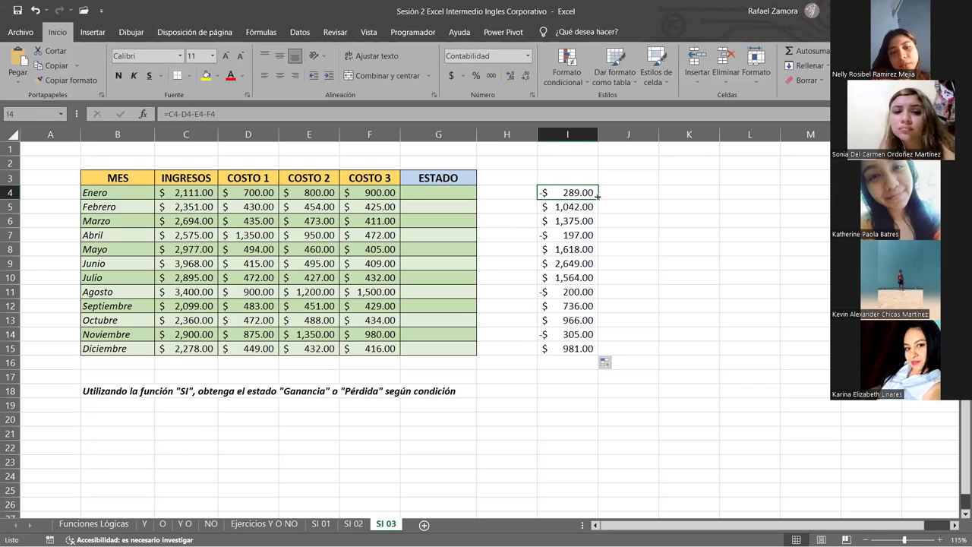
click(557, 238)
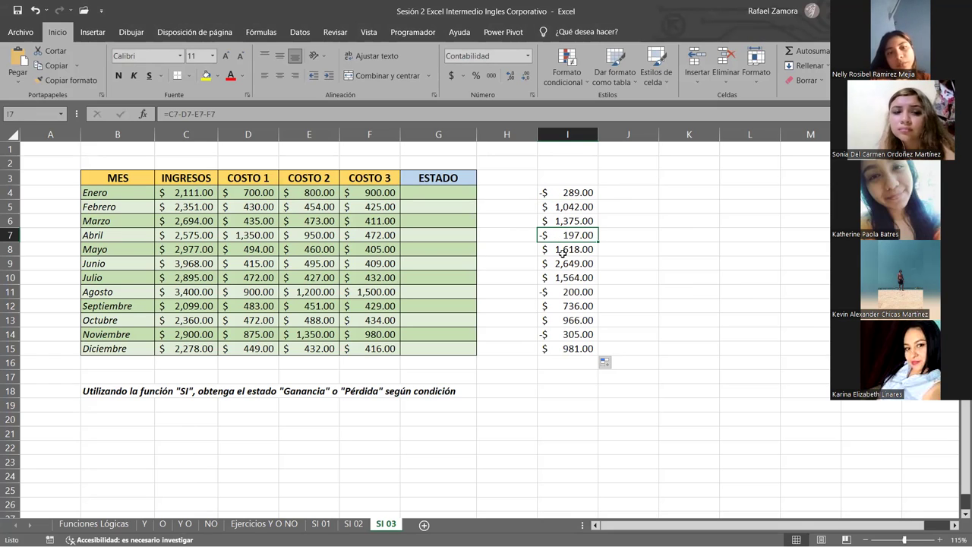
click(565, 288)
click(560, 334)
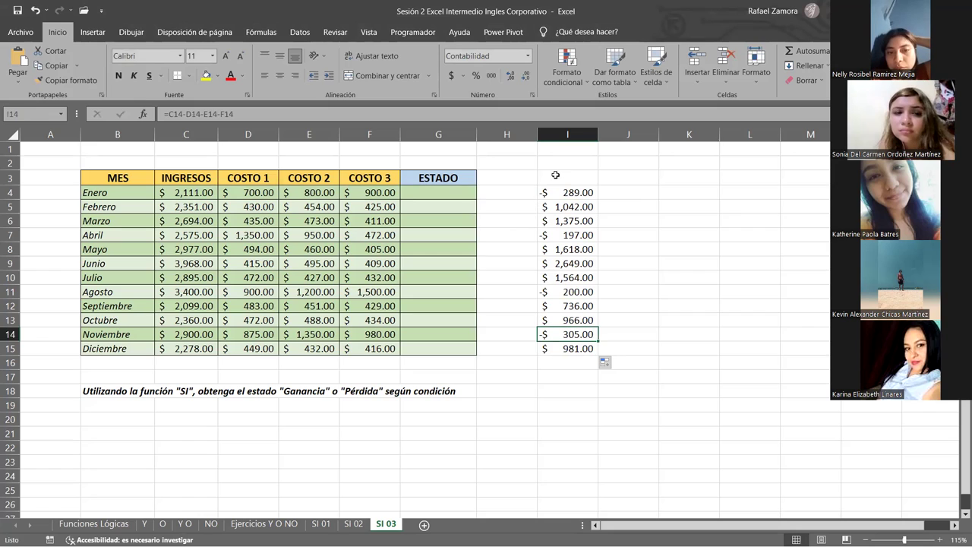
click(582, 192)
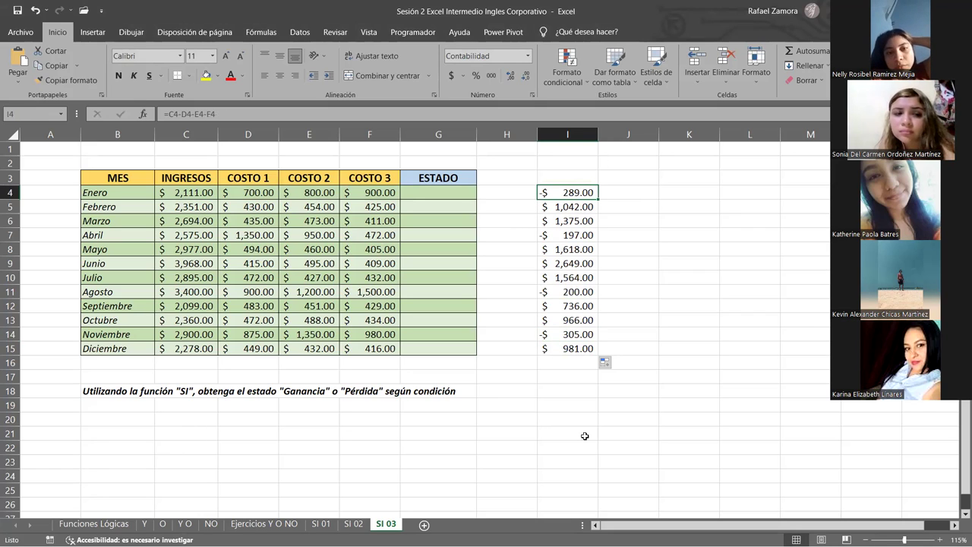
click(510, 437)
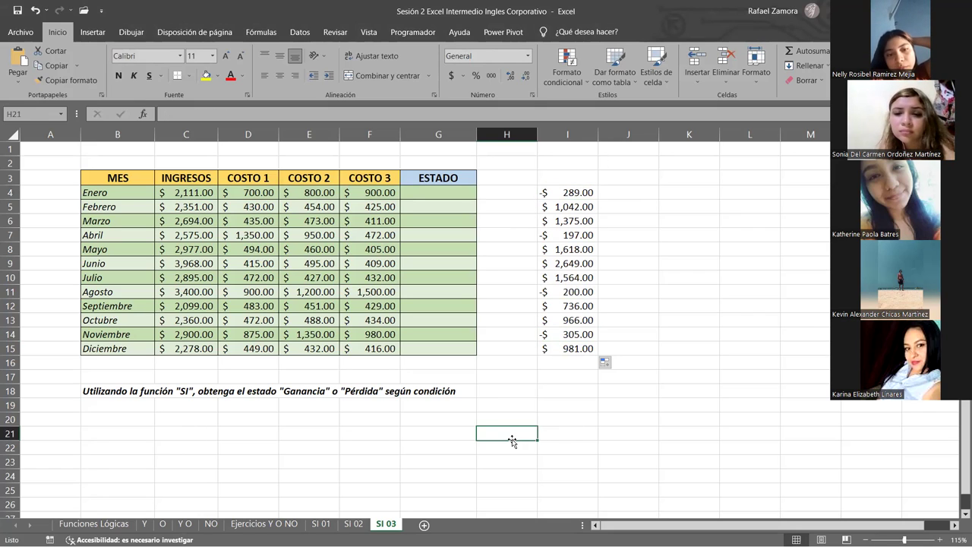
Enter =FORMULATEXTO(I4) in H21 to display I4's formula as text.
text())
key(BackSpace)
text(=)
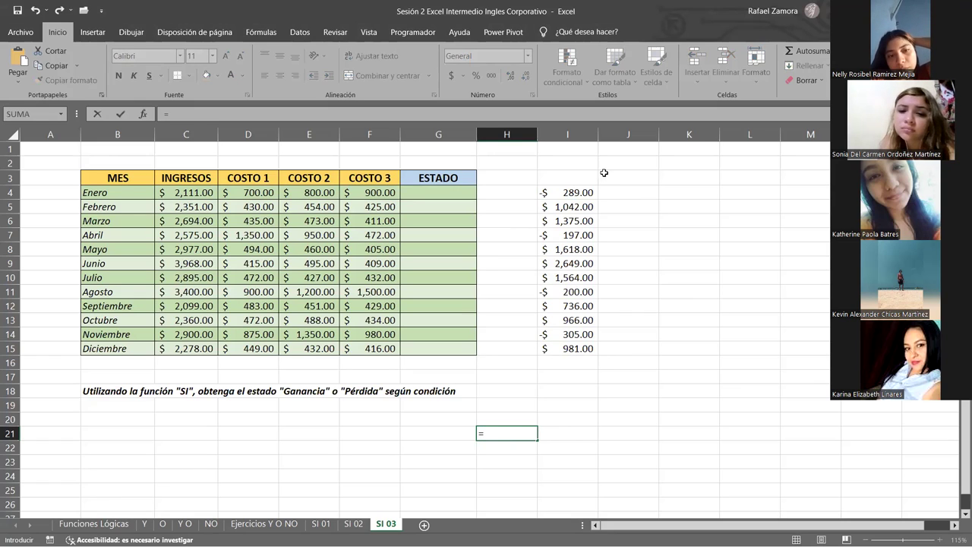
text(FORMULATEXTO()
click(582, 190)
key(Return)
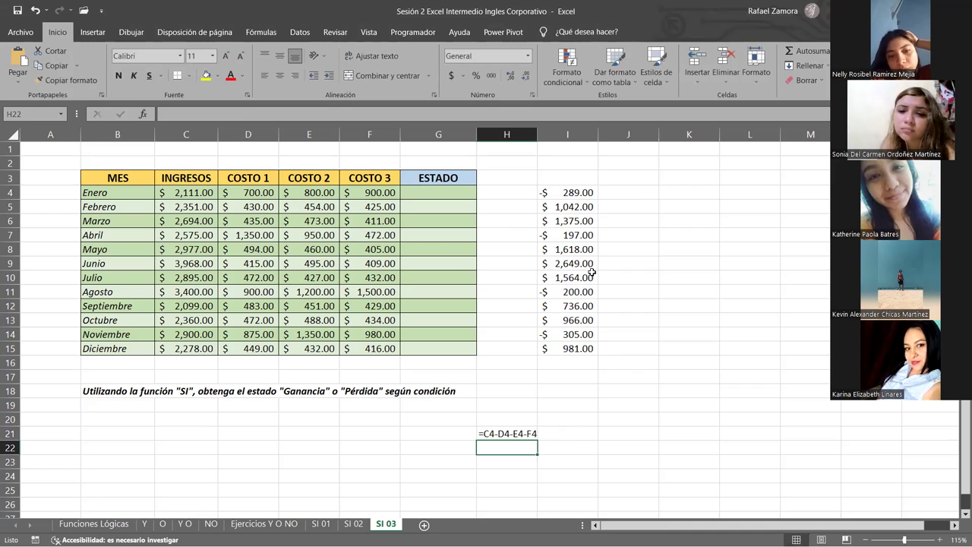
Copy H21 down to H23, pointing H22 at J4 and H23 at K4.
click(523, 433)
drag(536, 441, 536, 469)
double_click(530, 448)
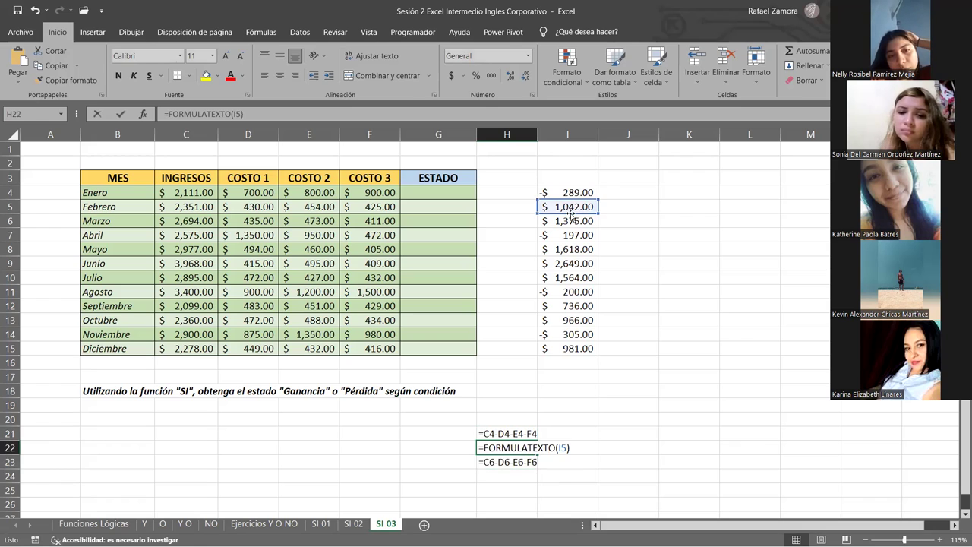
click(607, 193)
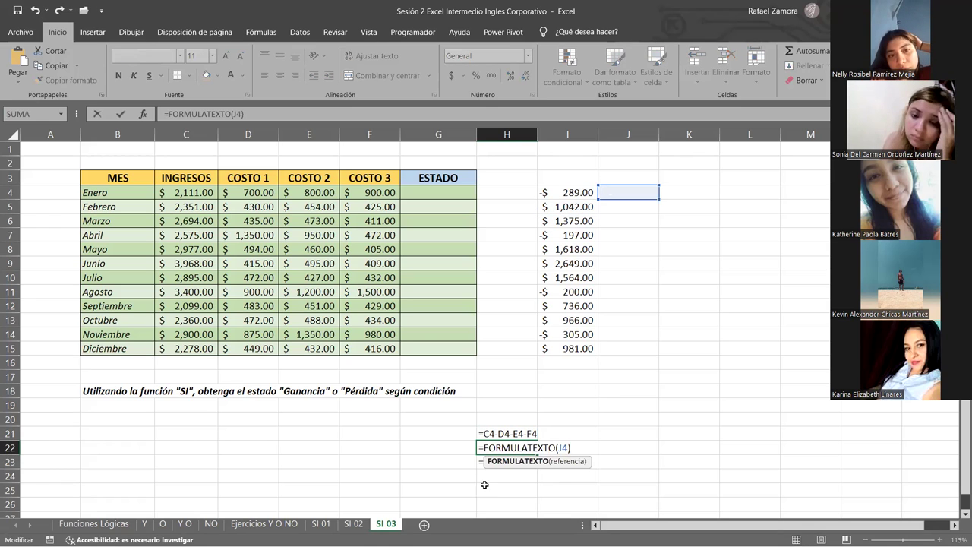
key(Return)
double_click(501, 461)
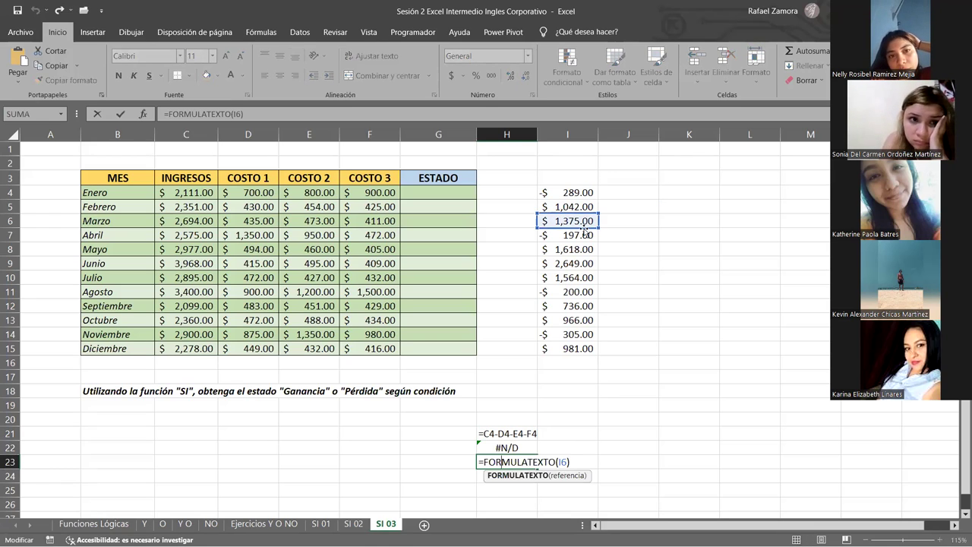
click(674, 193)
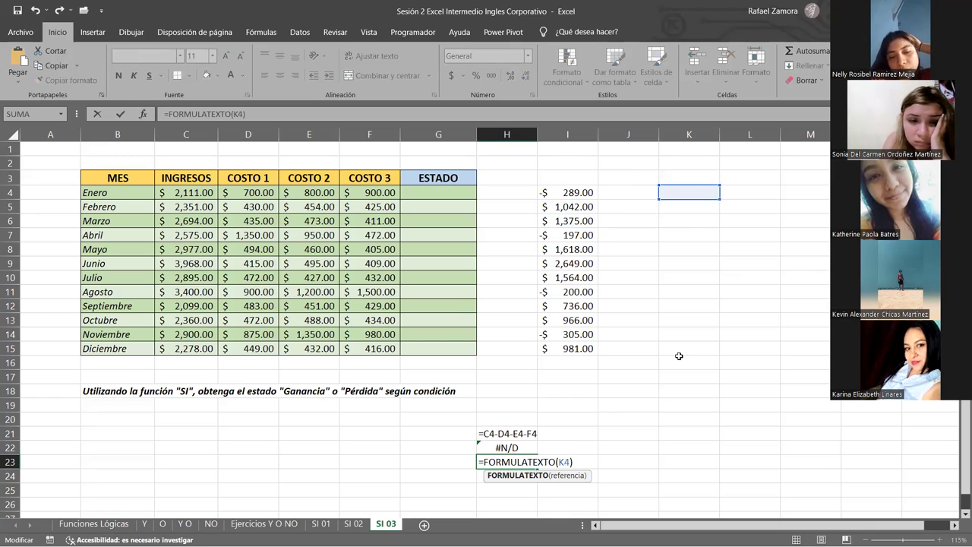
key(Return)
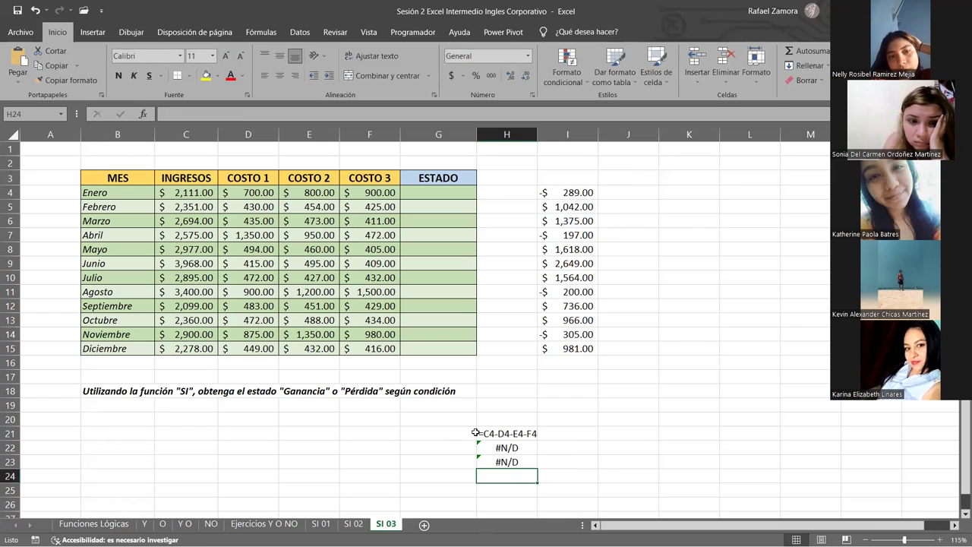
Label I21 'Formula simple' and I22 'Formula con paréntesis'.
click(589, 436)
click(620, 423)
click(586, 430)
text(Formula simple)
key(Return)
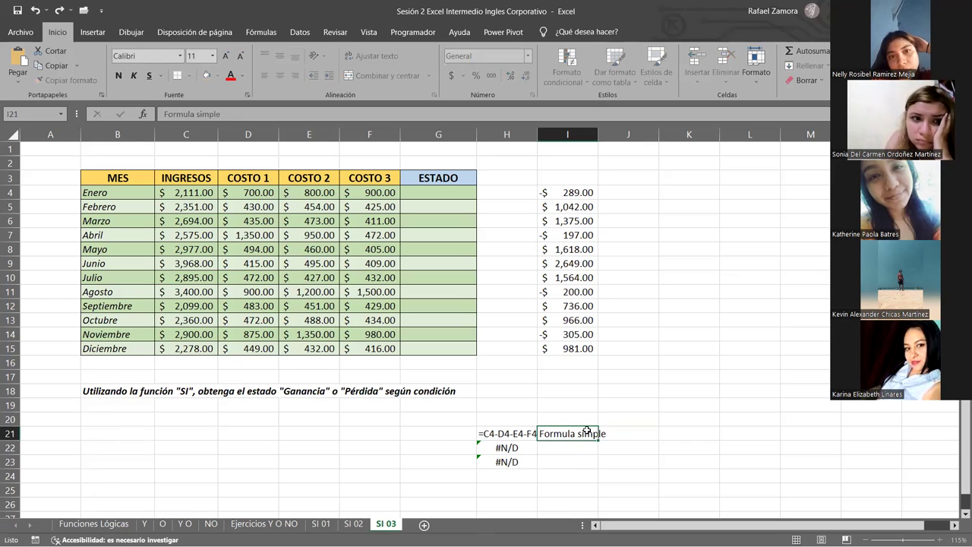
text(Formula con pa)
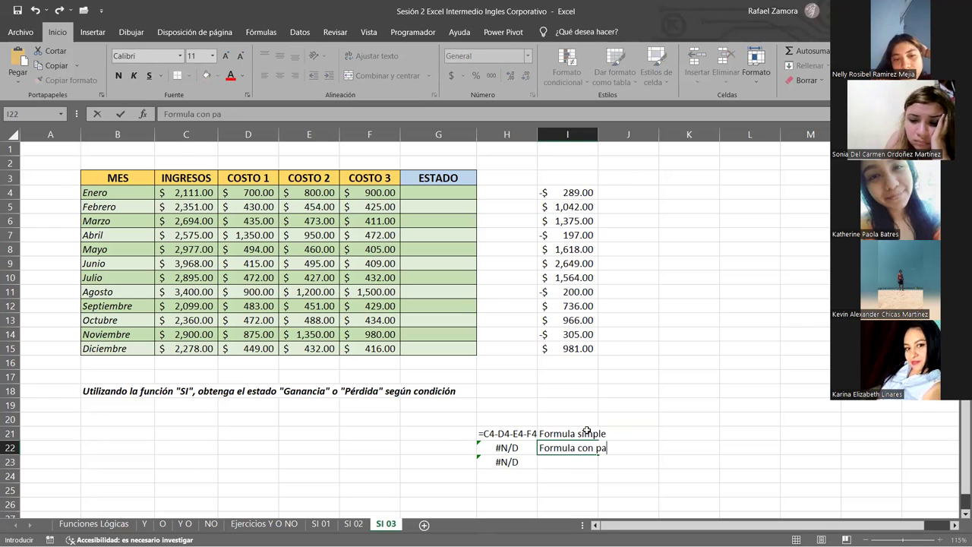
text(tesi)
key(BackSpace)
key(BackSpace)
key(BackSpace)
key(BackSpace)
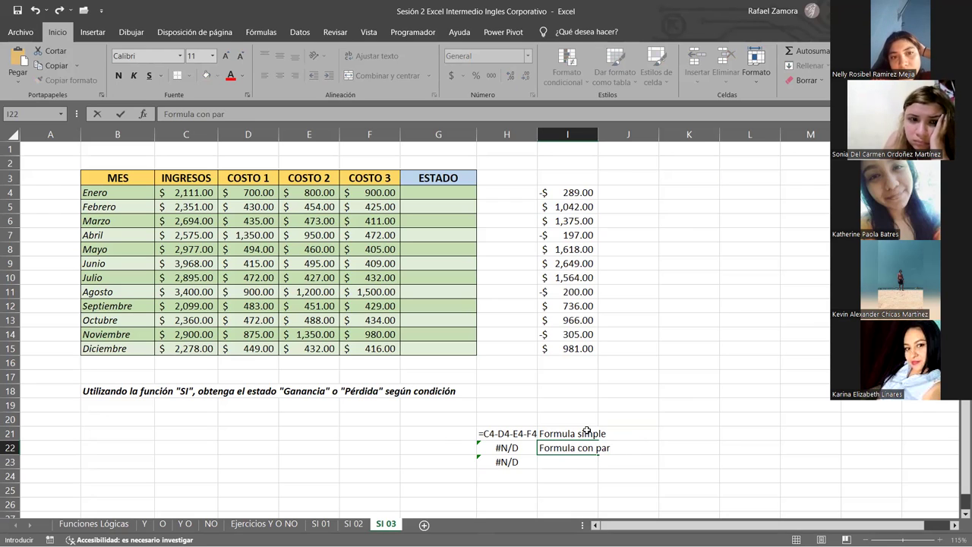
text(éntesis)
key(Return)
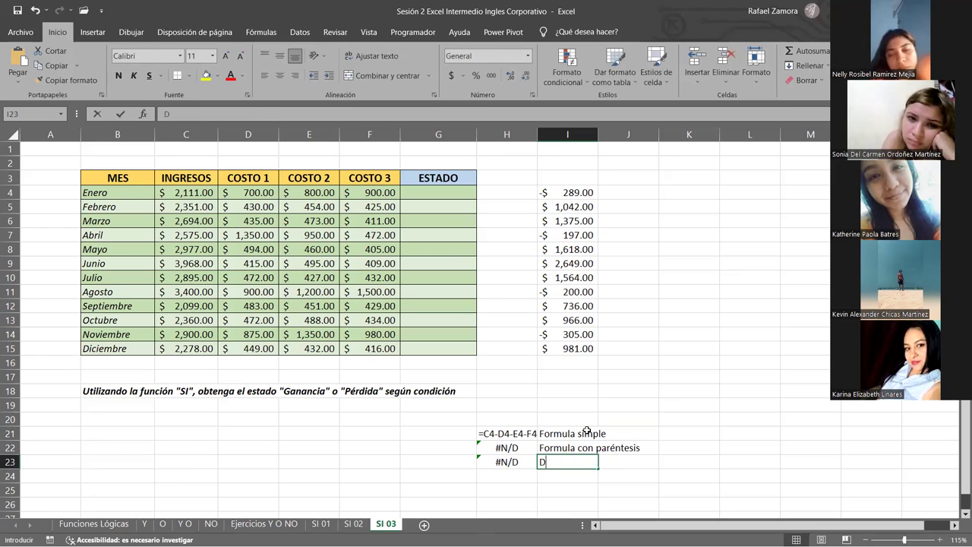
Label I23 'Formula con Función' and widen column H to fit the formula texts.
text(Formula con Función)
key(Return)
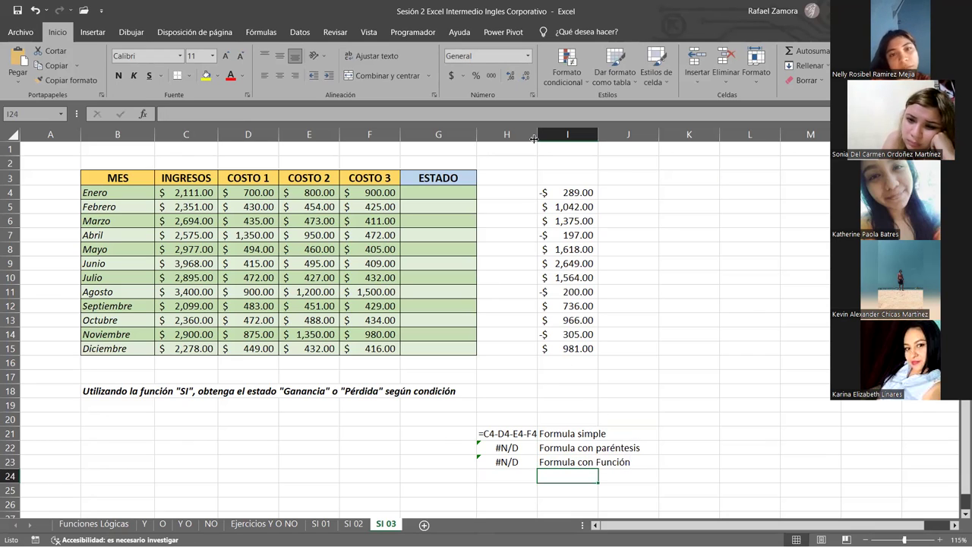
drag(538, 135, 538, 134)
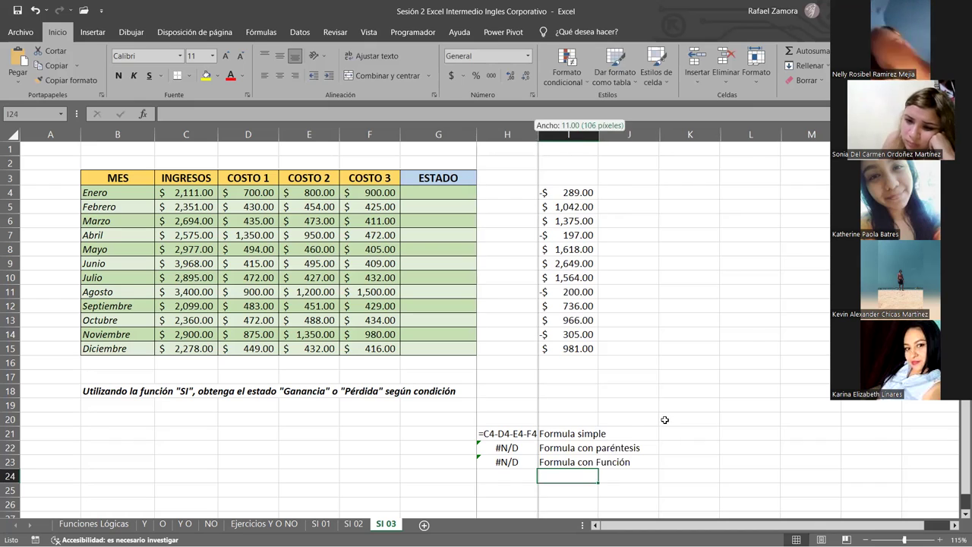
drag(580, 195, 623, 169)
Enter =C4-(D4+E4+F4) in J4, giving -$ 289.00.
click(670, 190)
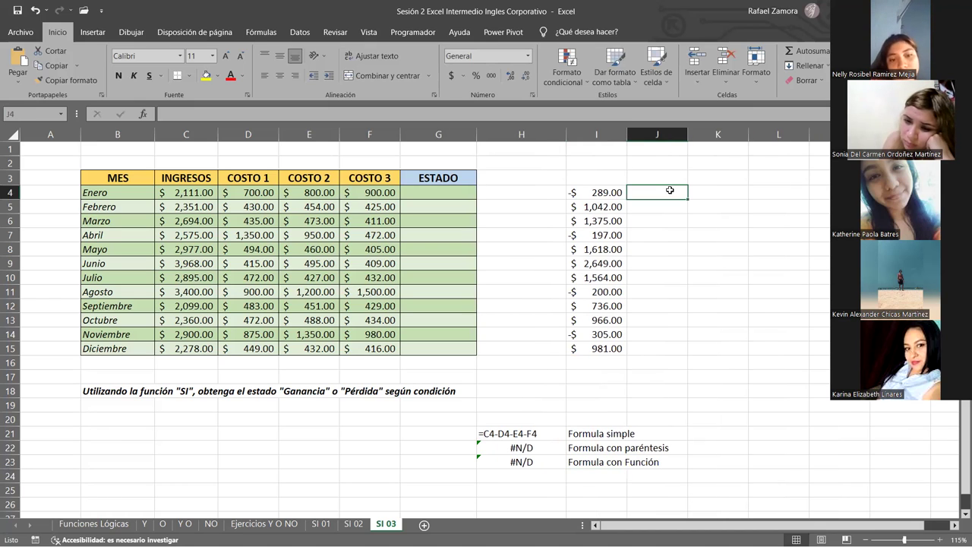
text(=)
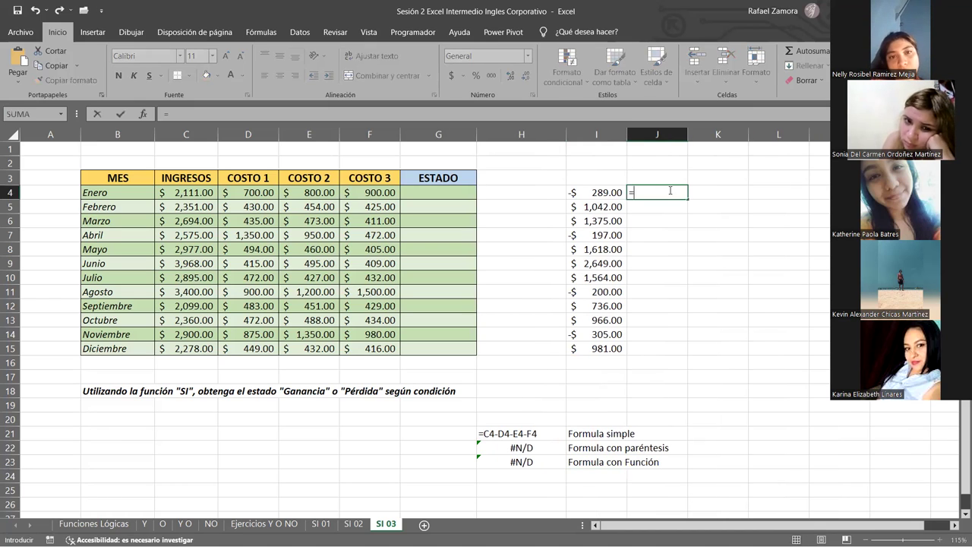
click(191, 183)
click(187, 194)
text(-()
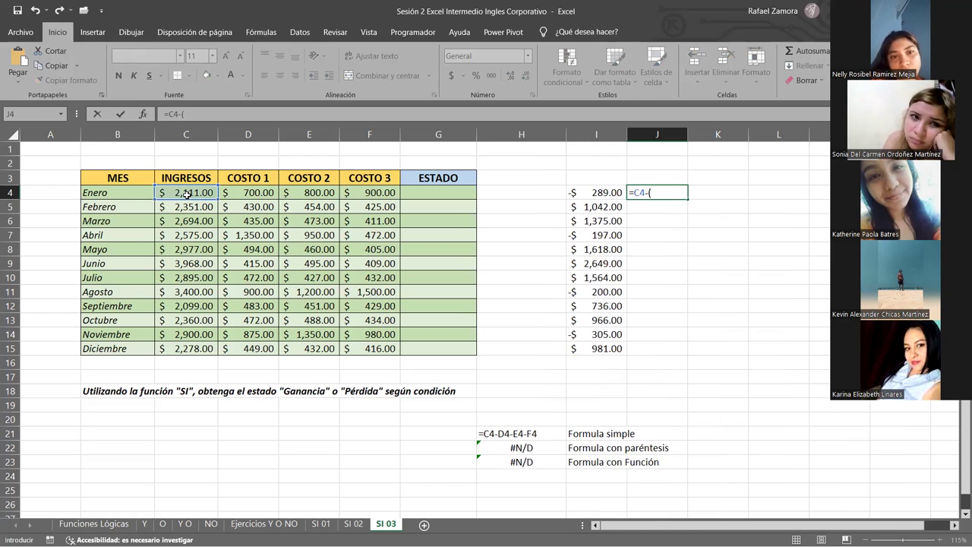
click(255, 193)
text(+)
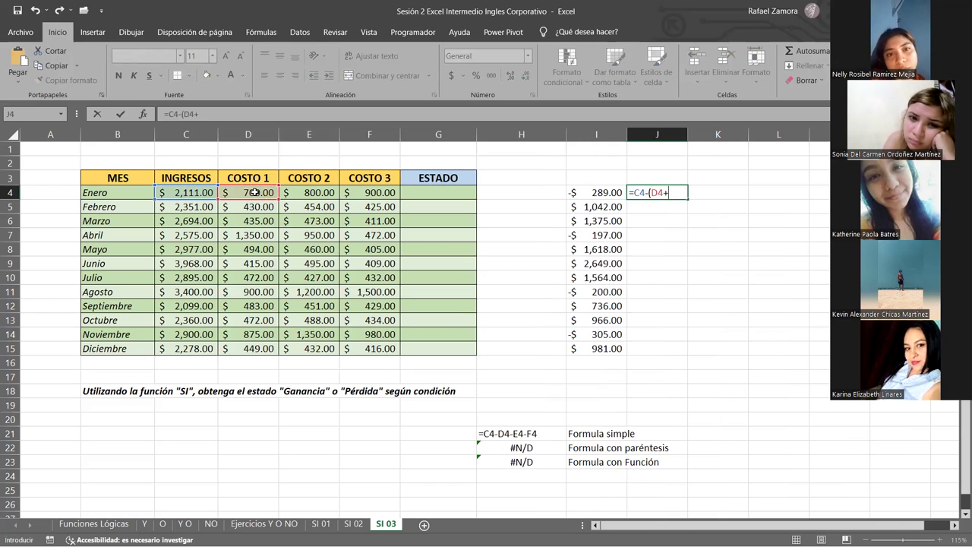
click(319, 192)
text(+)
click(380, 192)
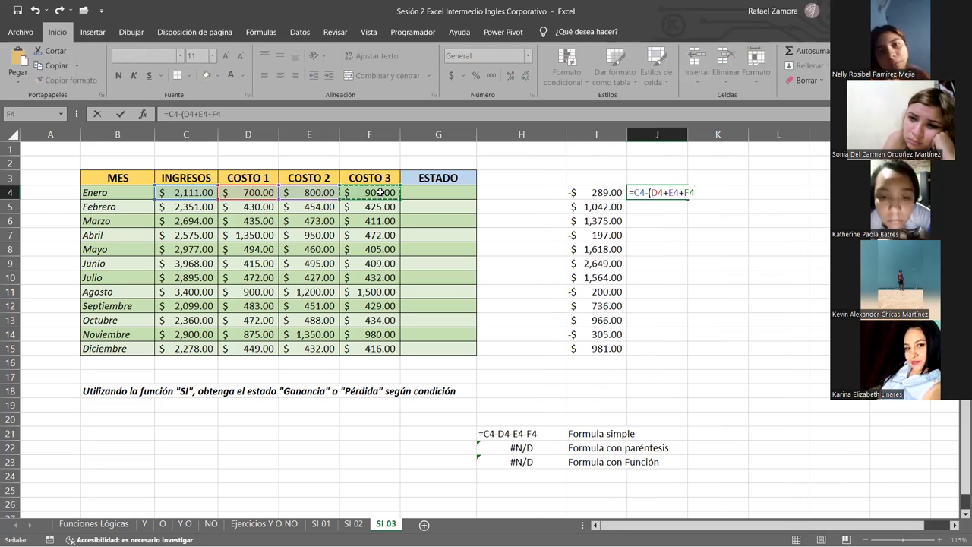
text())
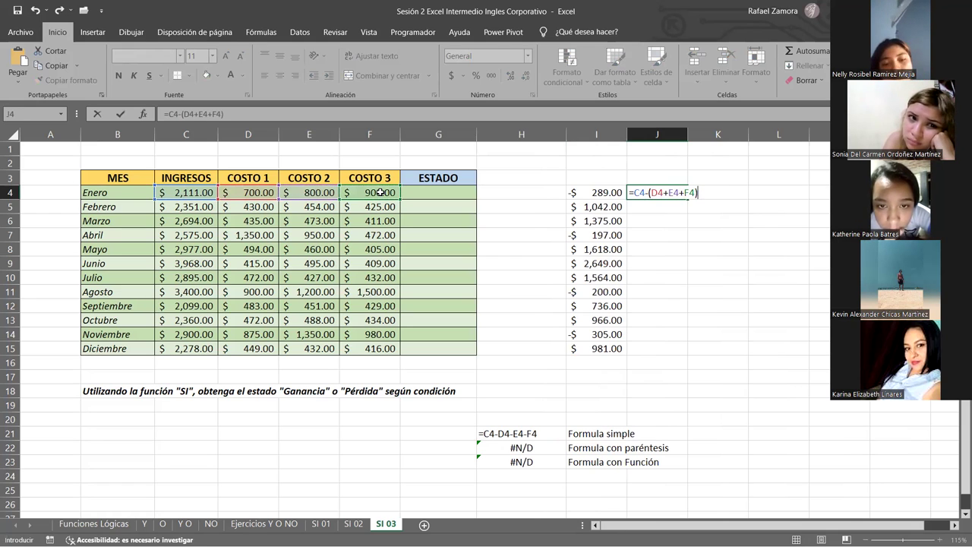
key(Return)
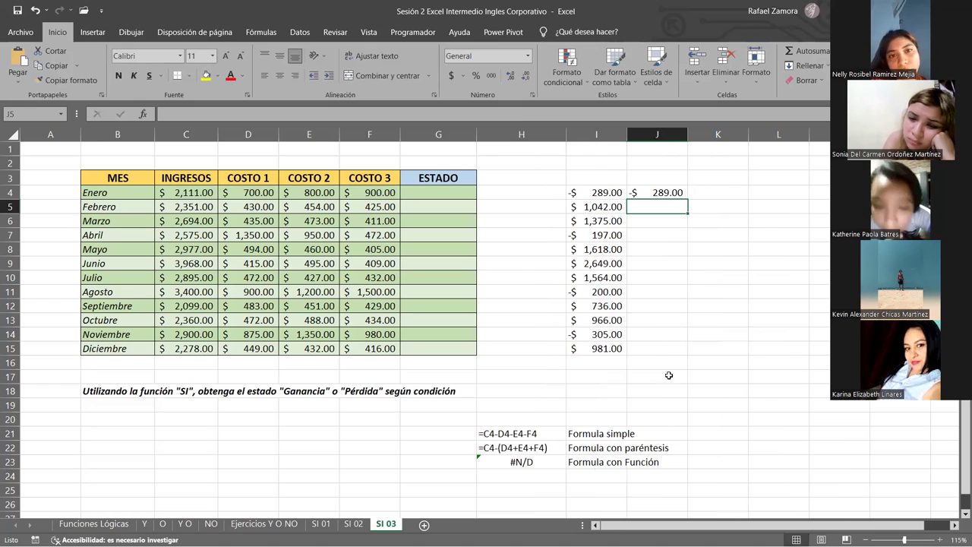
Enter =C4-SUMA(D4:F4) in K4, also giving -$ 289.00.
click(548, 448)
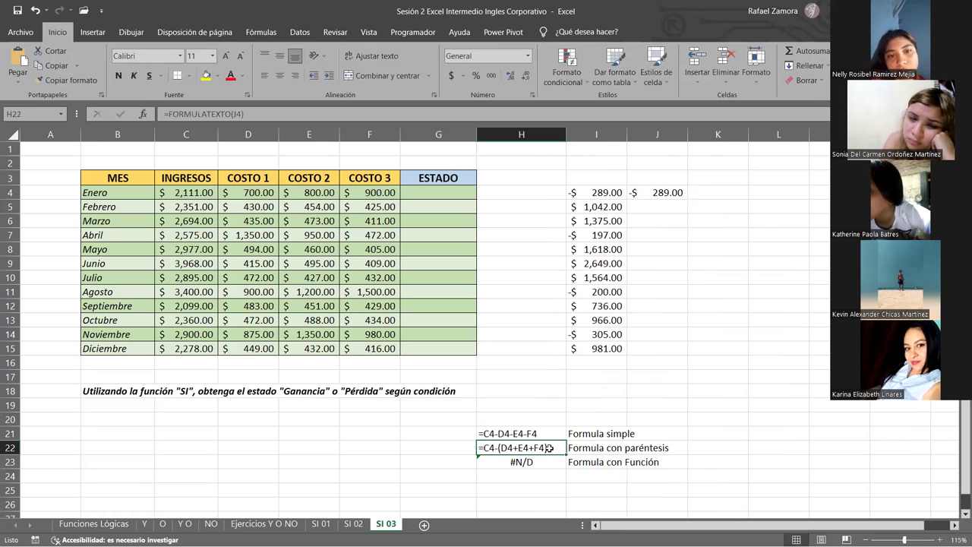
click(729, 193)
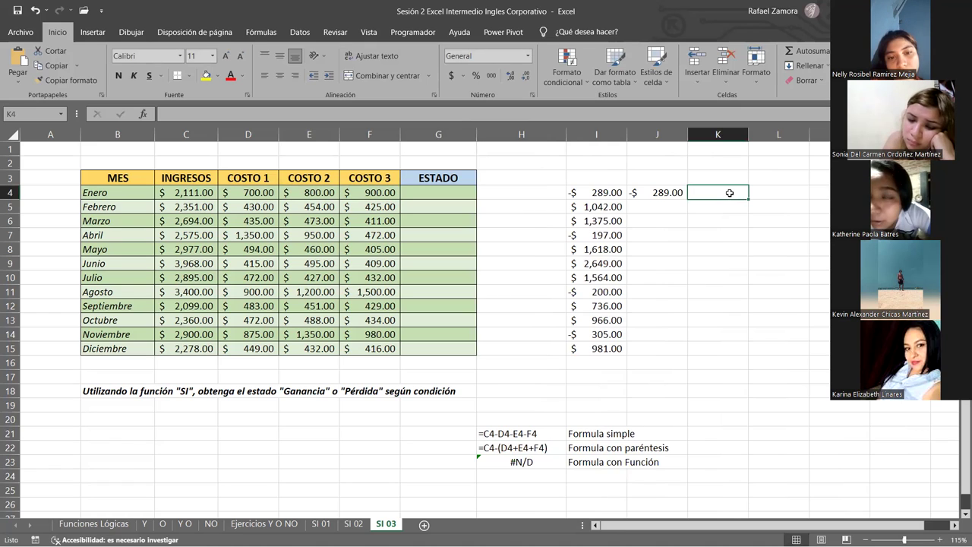
text(=)
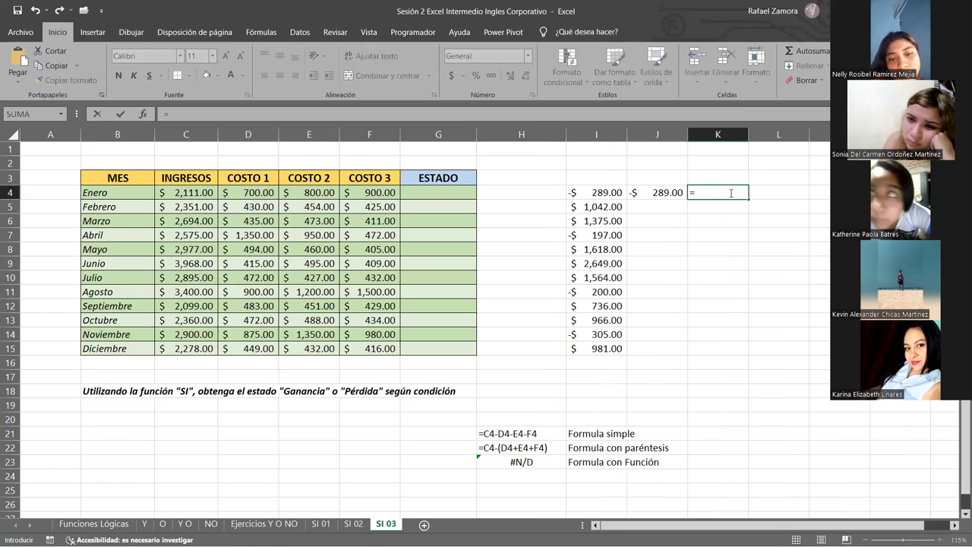
click(172, 193)
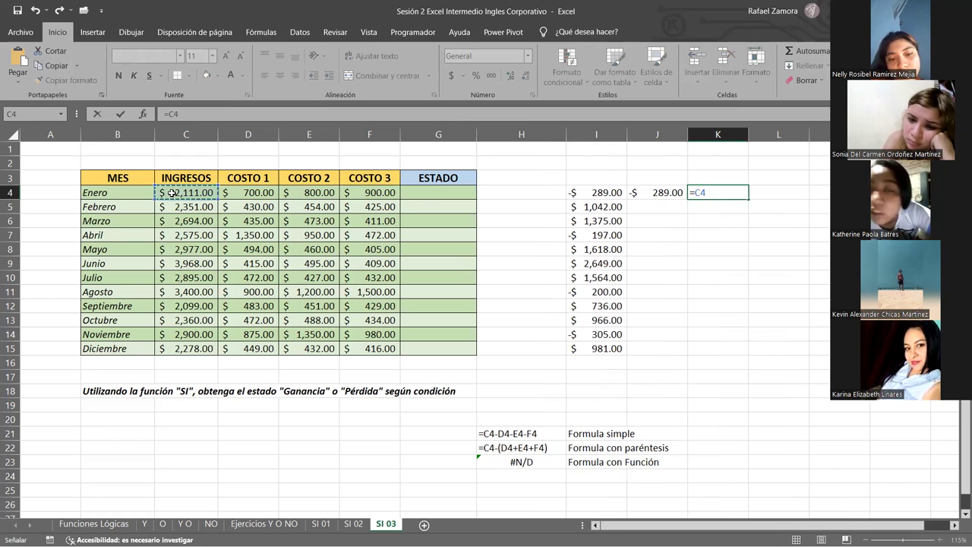
text(-)
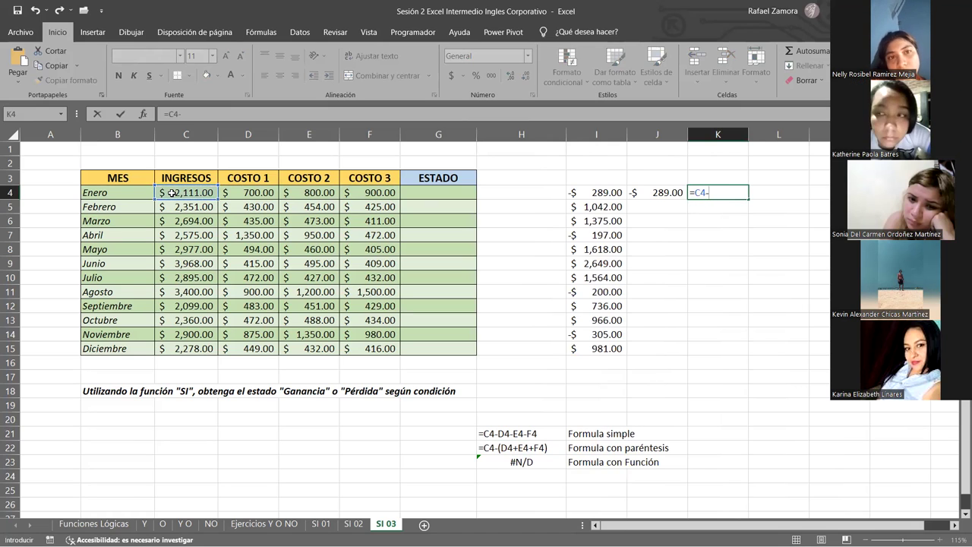
text(summ)
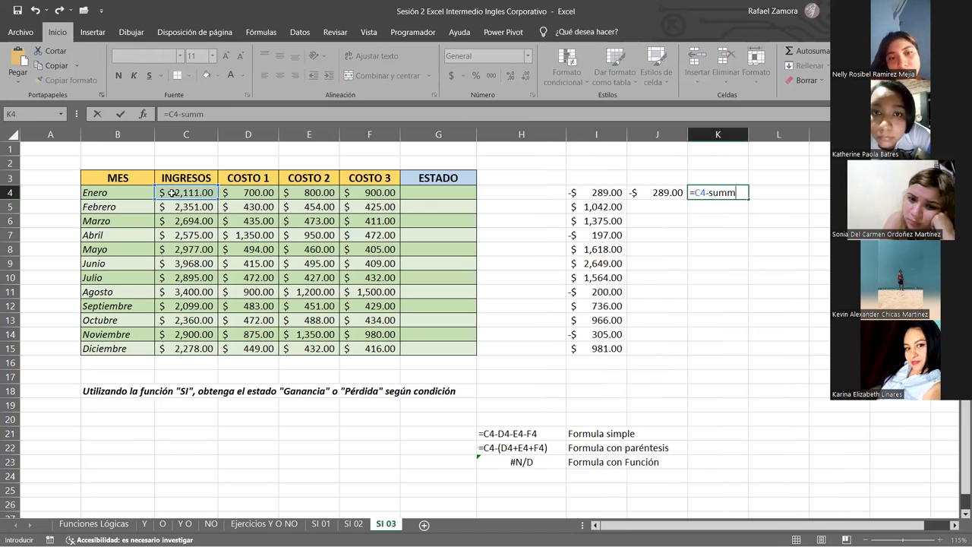
key(BackSpace)
key(Tab)
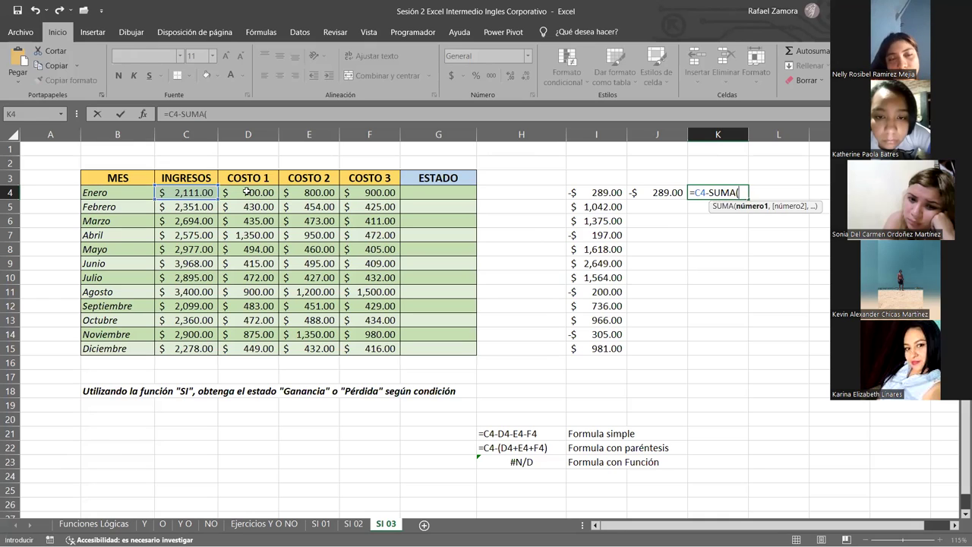
drag(247, 191, 378, 193)
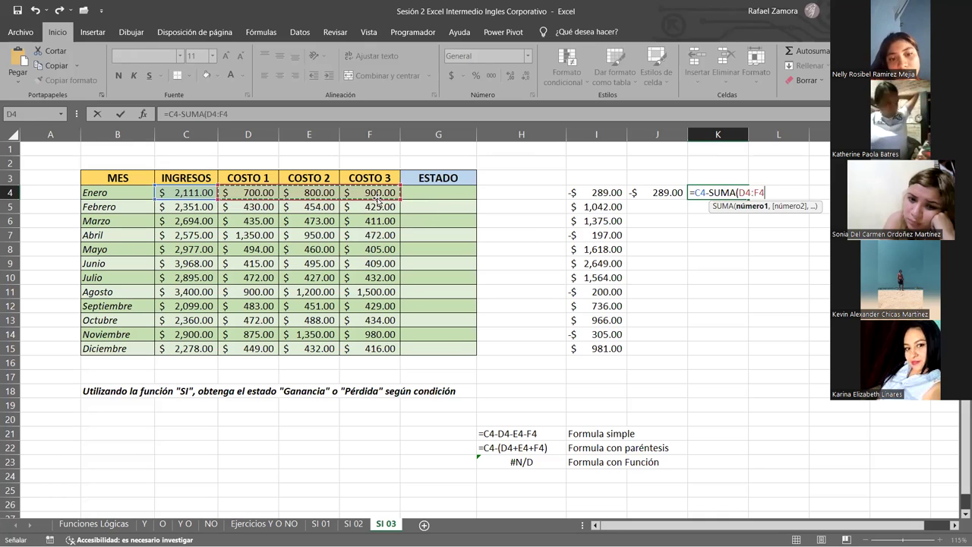
text())
key(Return)
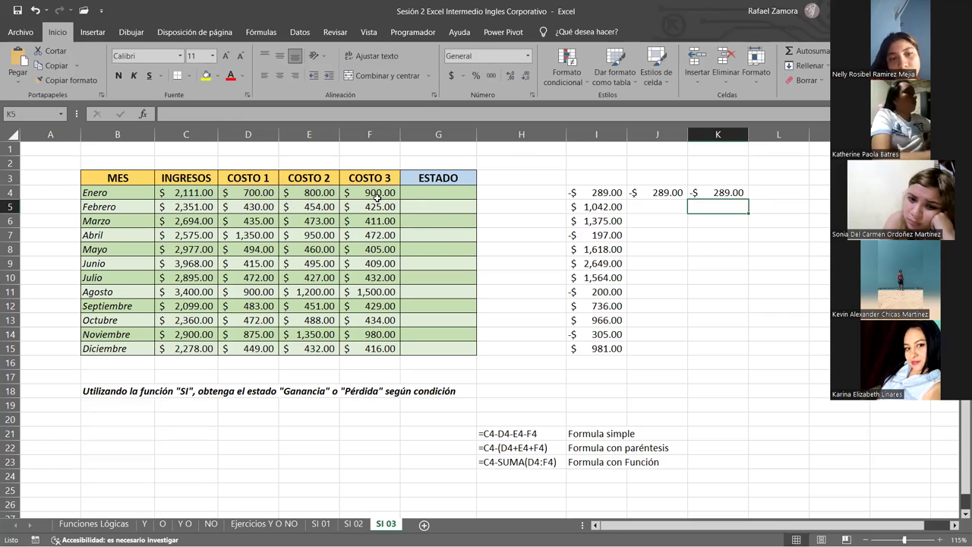
Compare the formulas in I4:K4, then fill J4:K4 down to row 15.
click(613, 190)
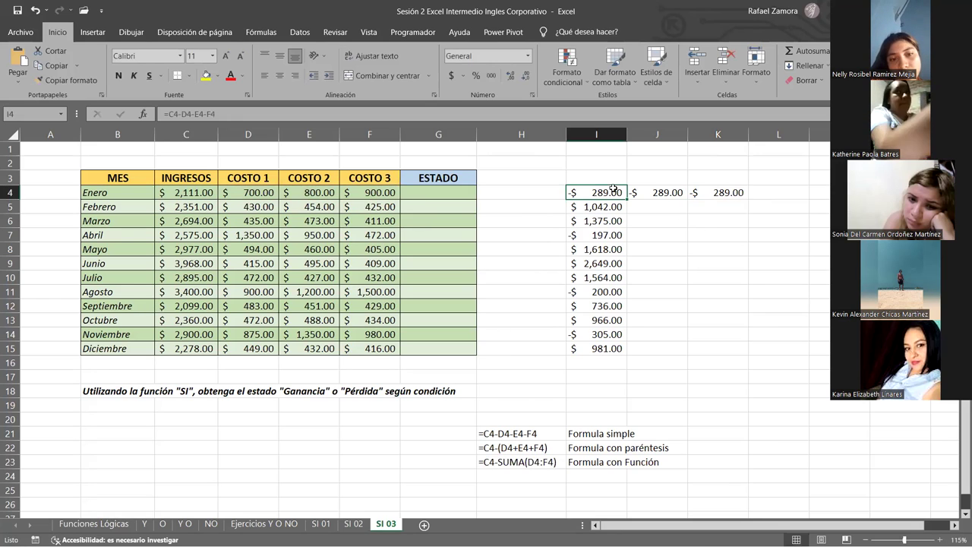
drag(613, 189, 718, 192)
click(722, 318)
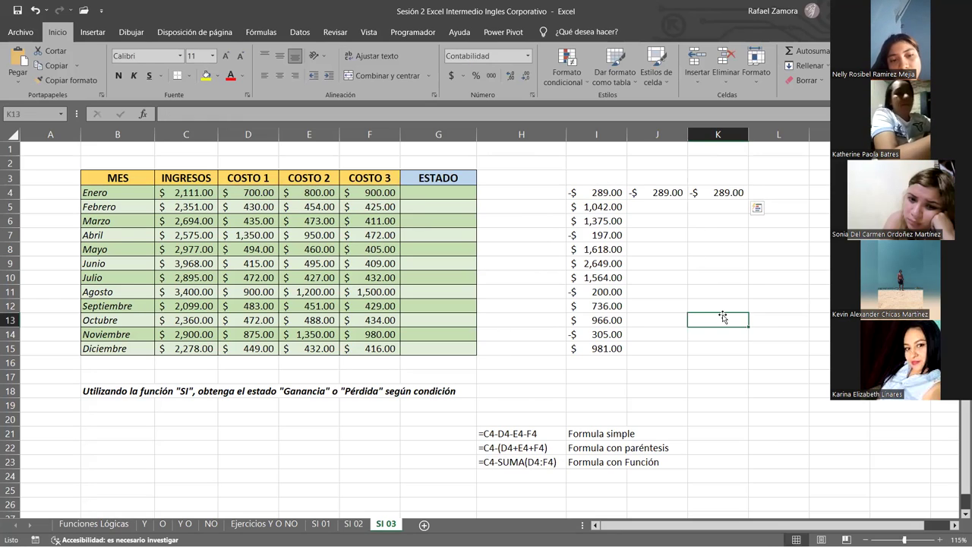
click(616, 192)
click(668, 191)
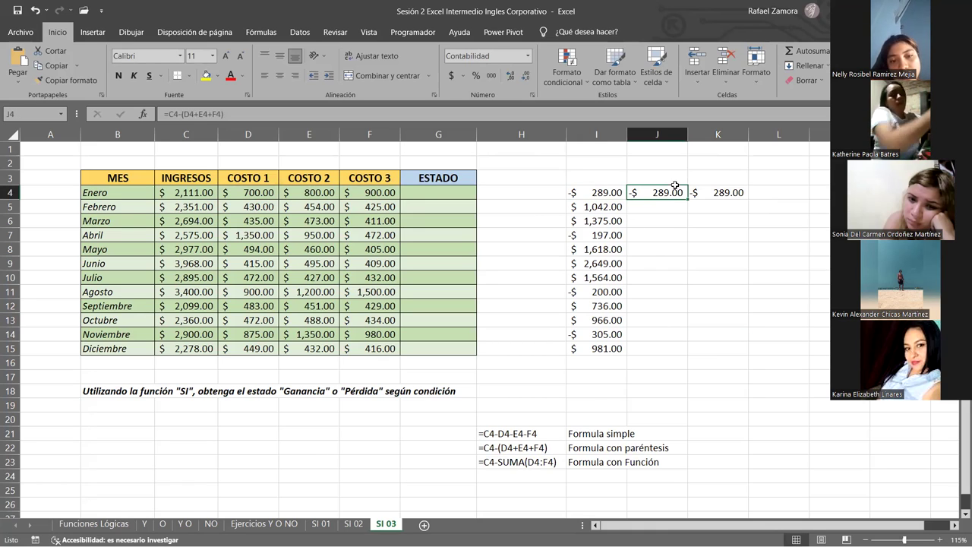
click(726, 192)
mouse_move(670, 193)
mouse_down()
mouse_move(733, 192)
mouse_move(747, 351)
mouse_up()
click(722, 439)
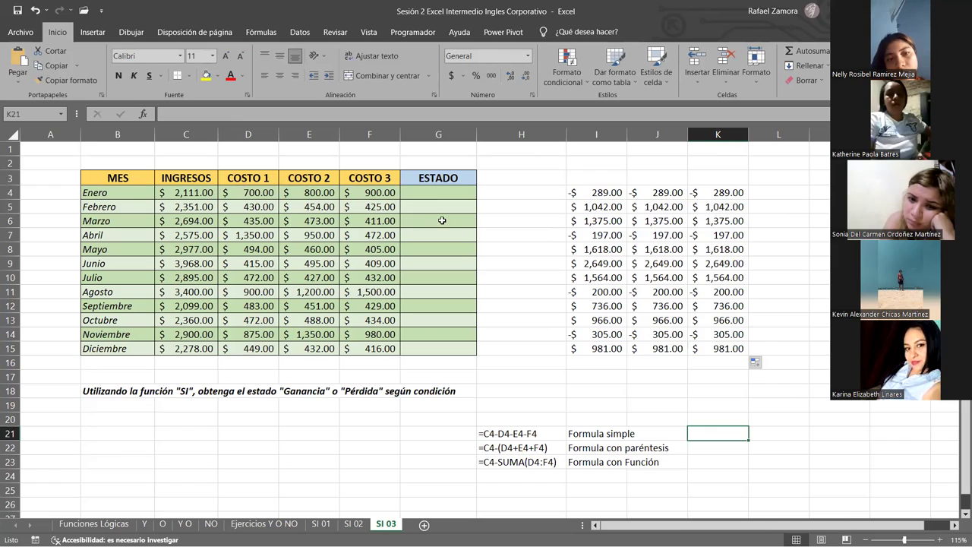
click(443, 194)
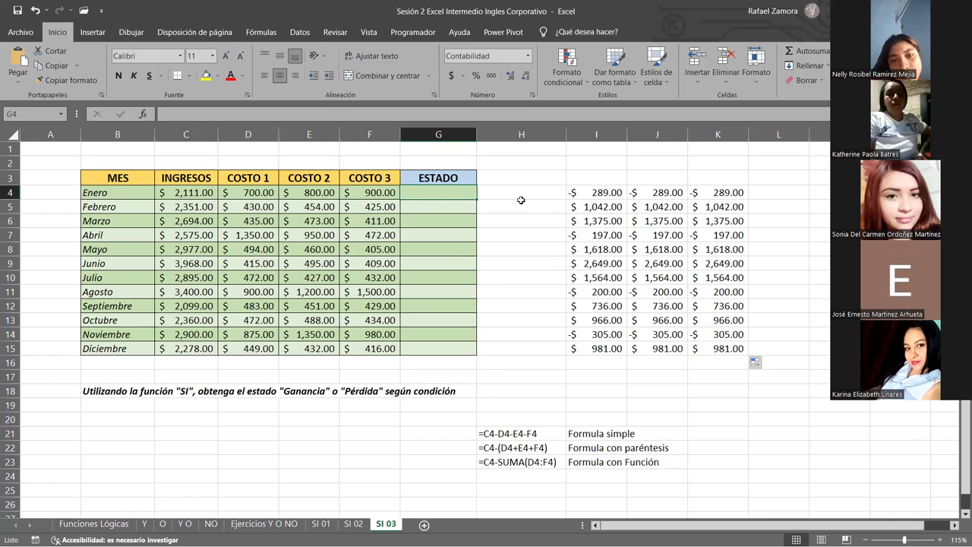
Start the G4 formula with SI and the condition C4>SUMA(D4:F4).
text(=)
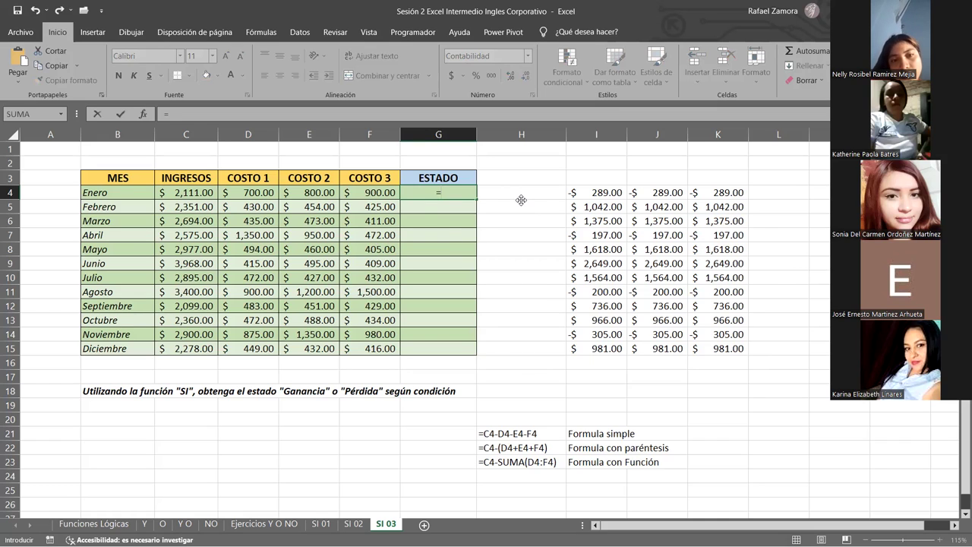
text(si)
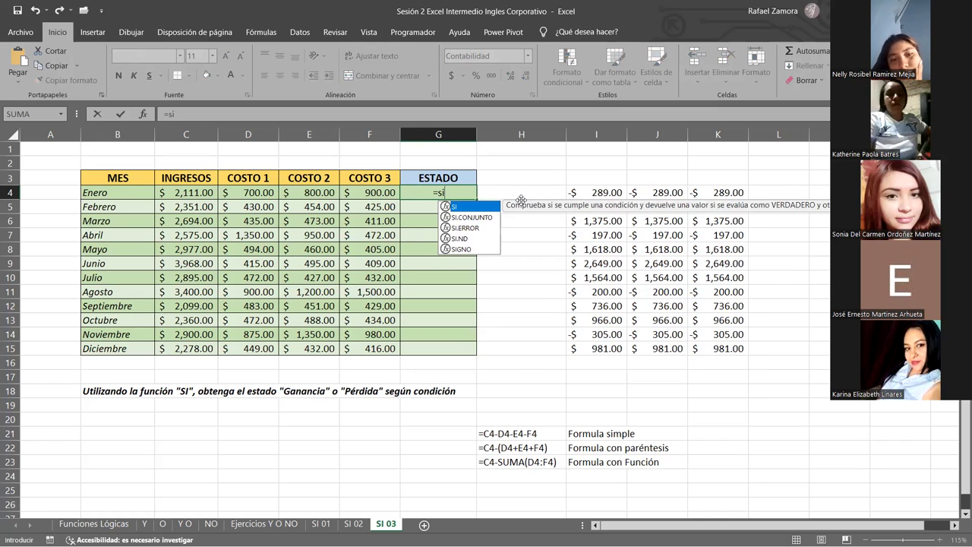
key(Tab)
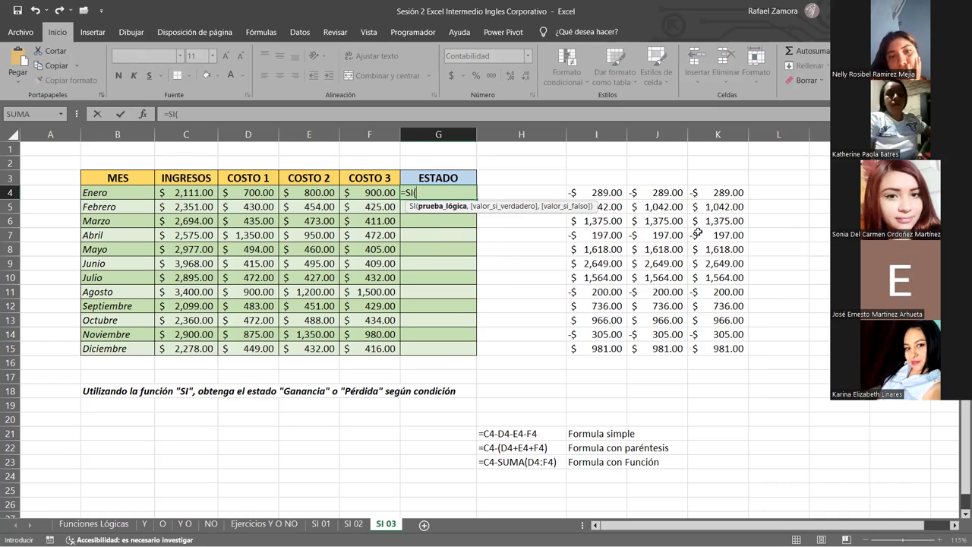
click(182, 192)
key(F8)
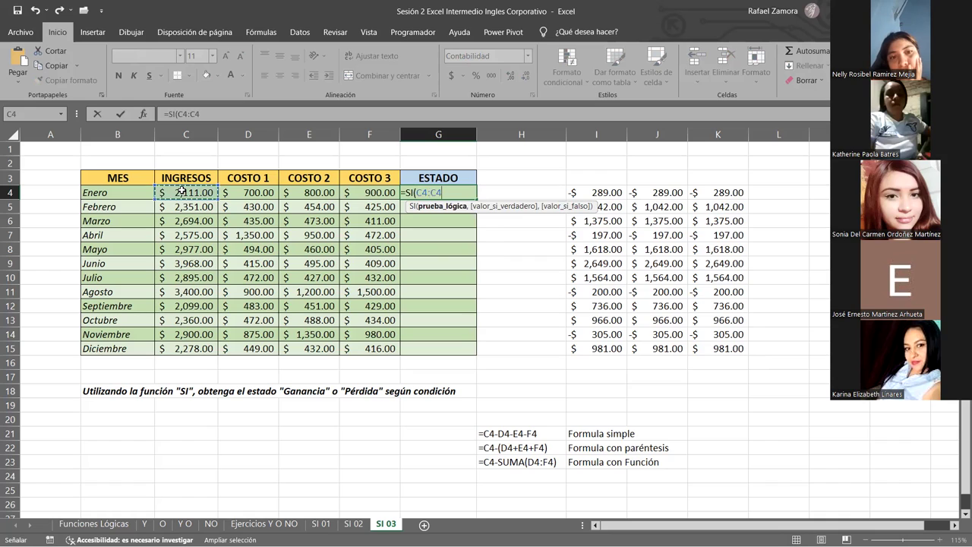
key(BackSpace)
key(BackSpace)
key(BackSpace)
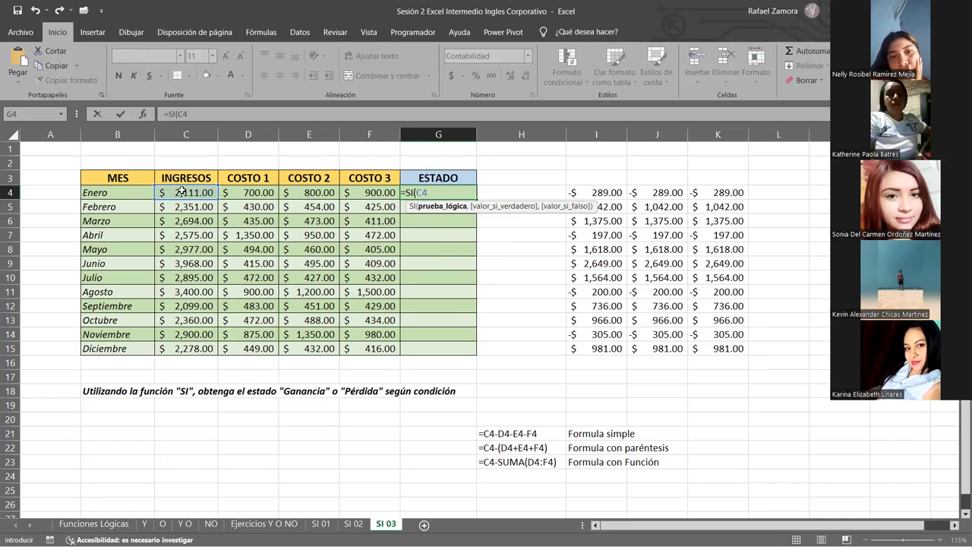
text(>)
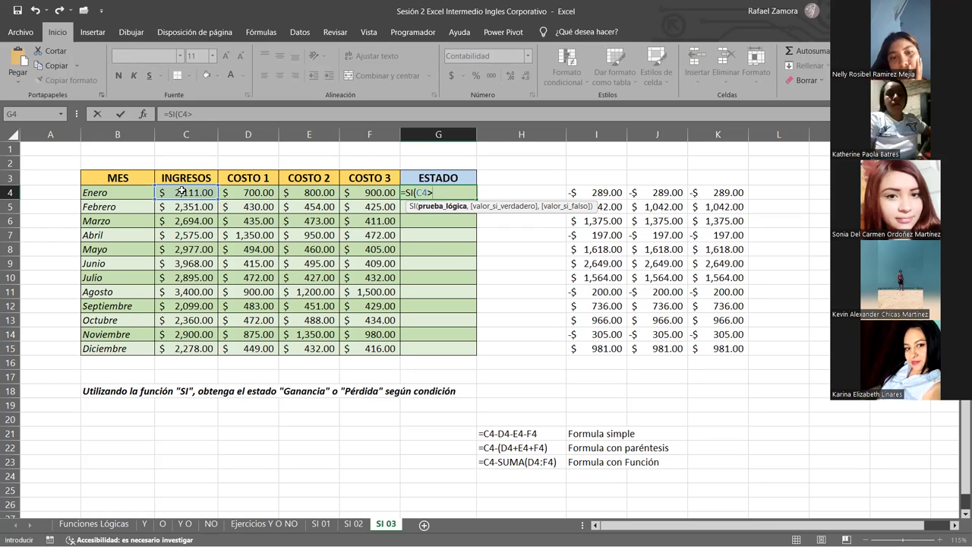
text(SUMA()
click(231, 191)
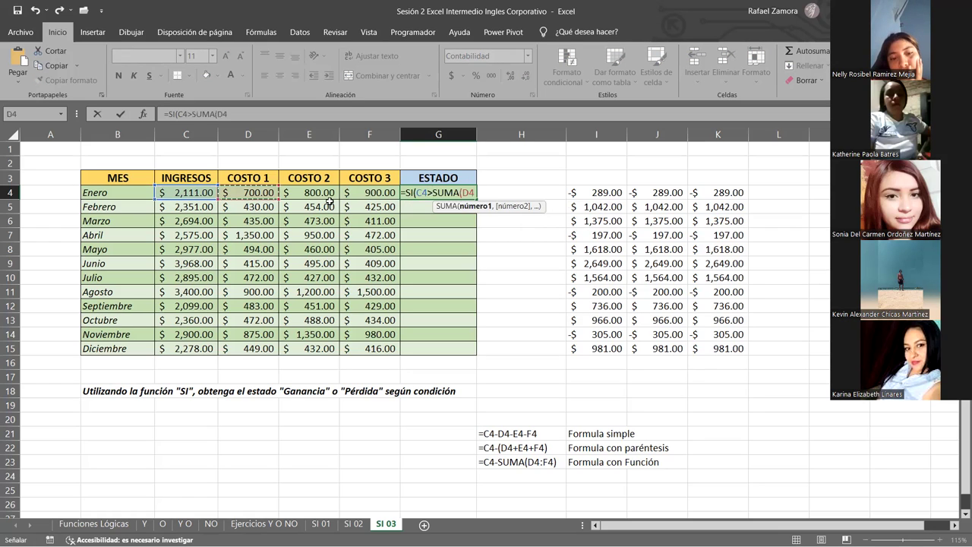
shift+click(347, 193)
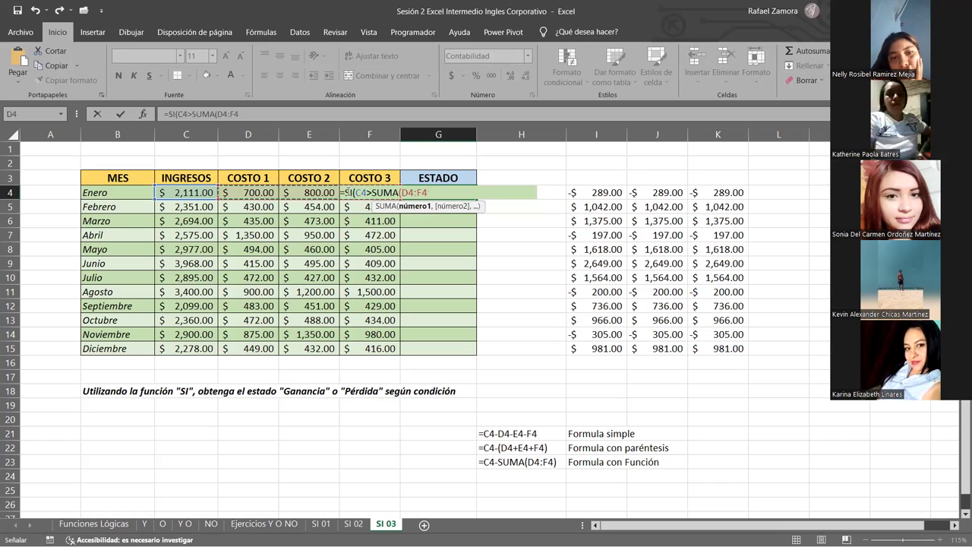
text())
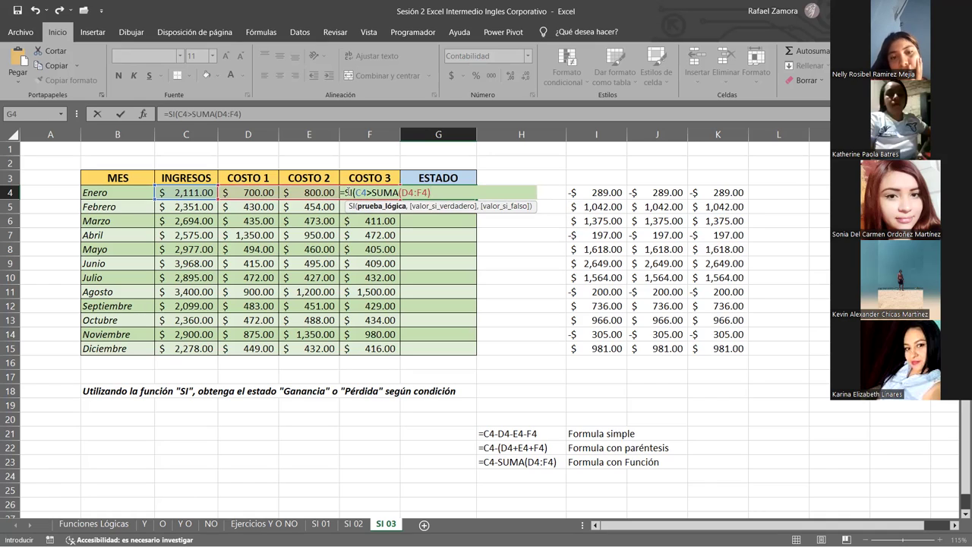
Add the "Ganancia" and "Pérdida" results and enter the formula in G4.
text(,)
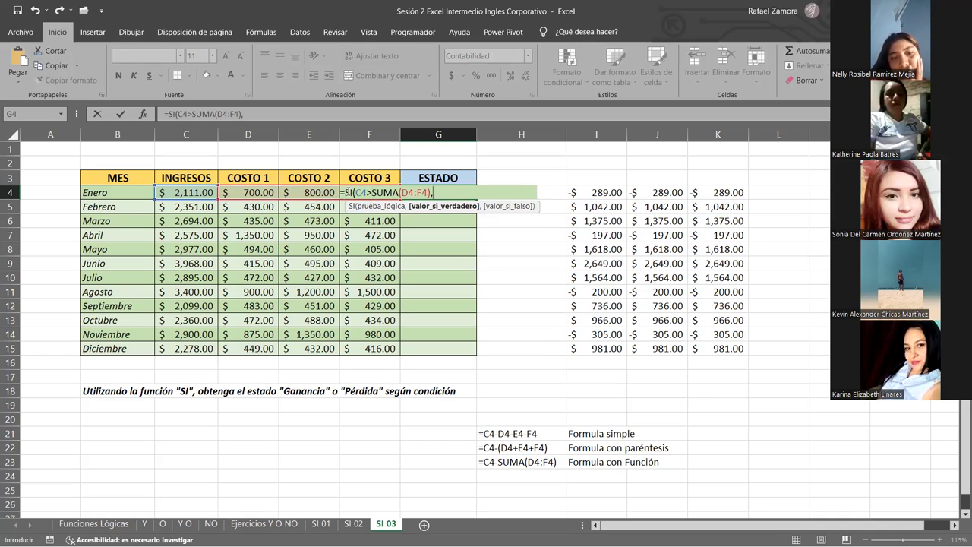
text("Ganancia)
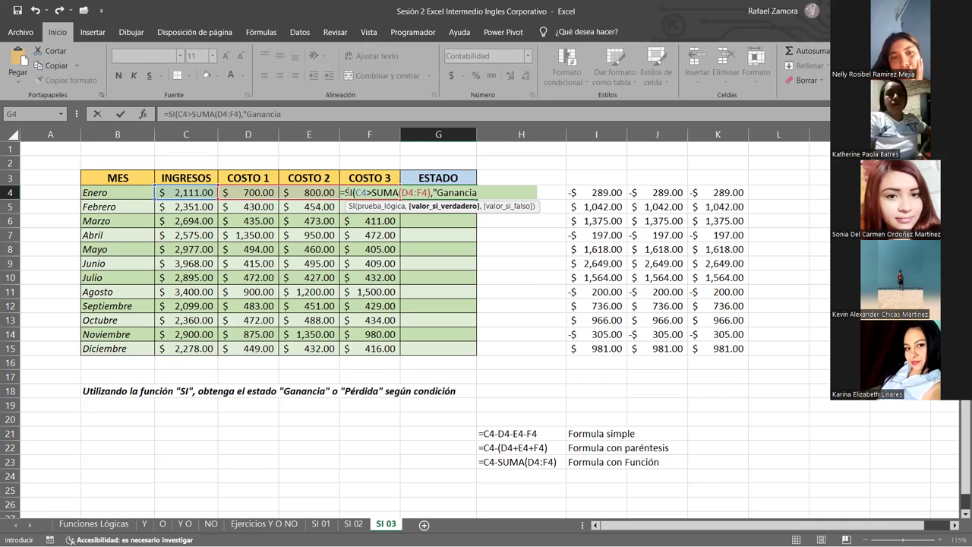
text(")
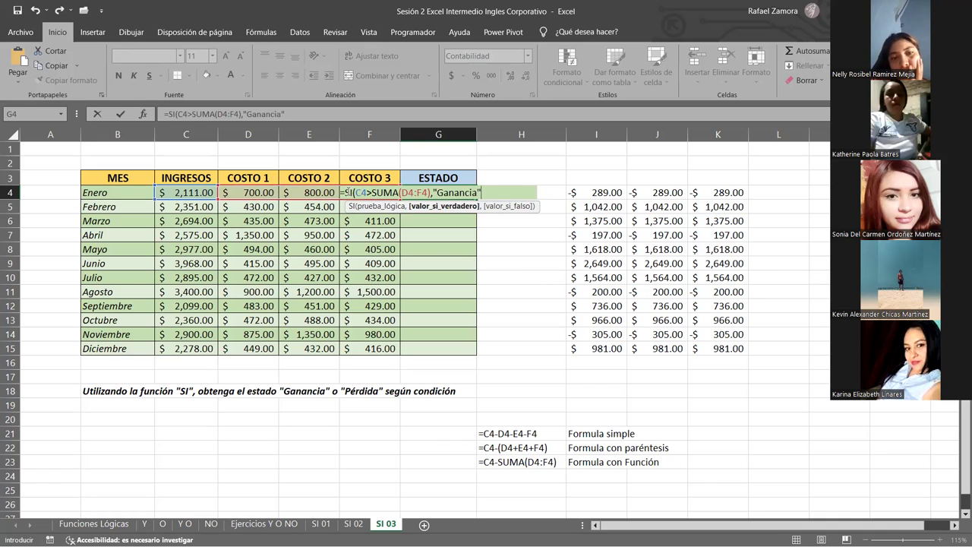
text(,")
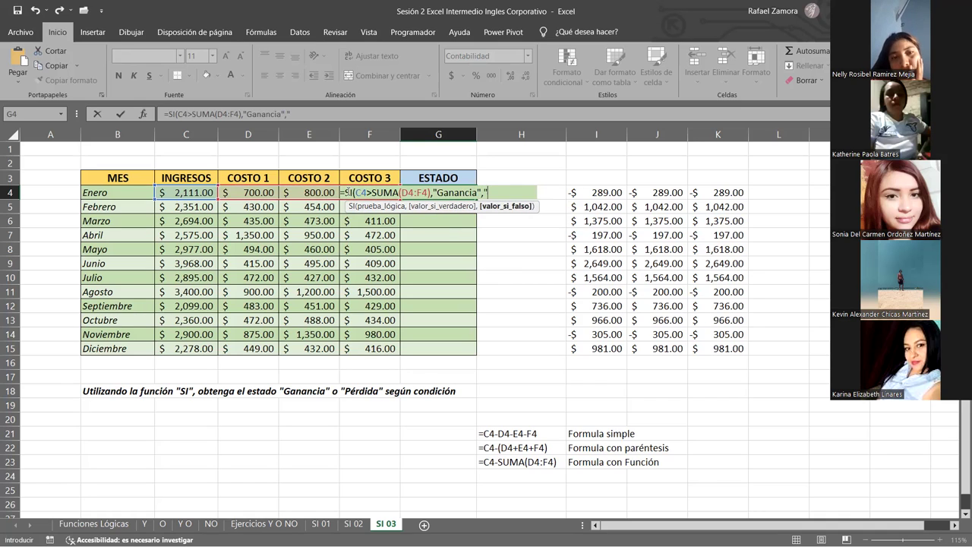
text(P[erdid)
key(BackSpace)
key(BackSpace)
key(BackSpace)
key(BackSpace)
key(BackSpace)
key(BackSpace)
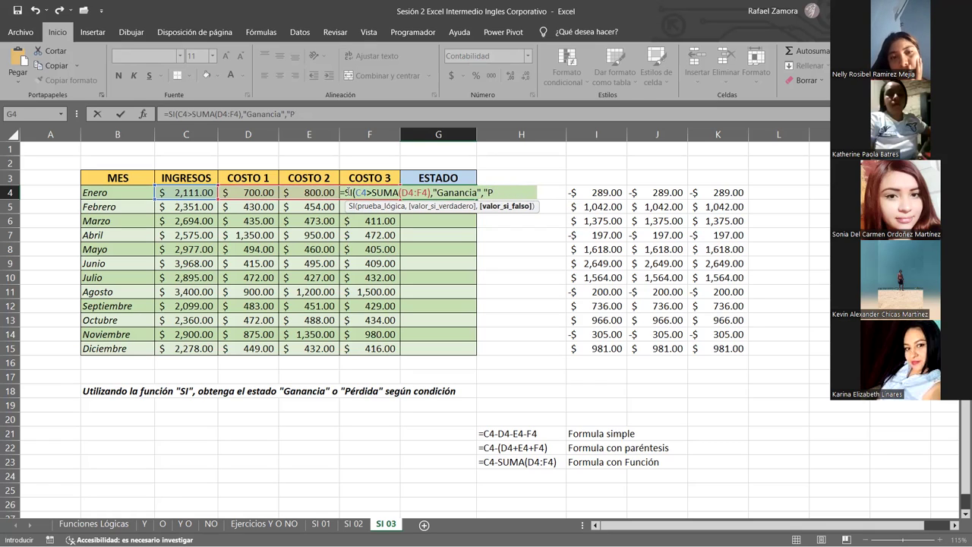
text(érdid)
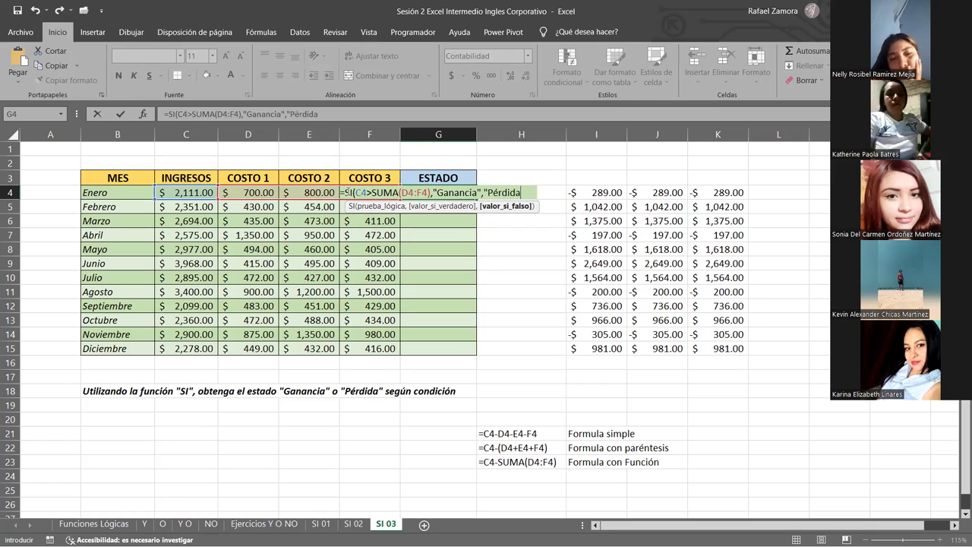
text(a"))
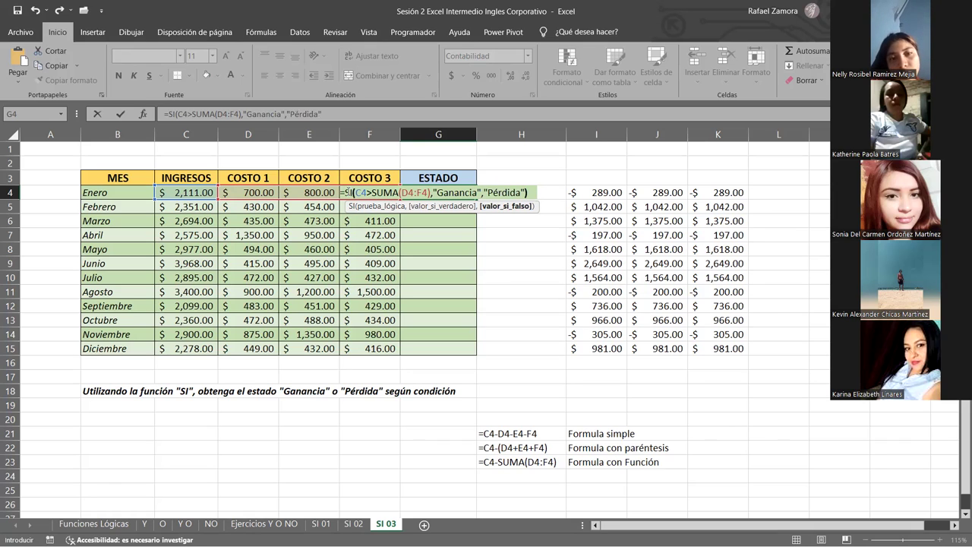
key(Return)
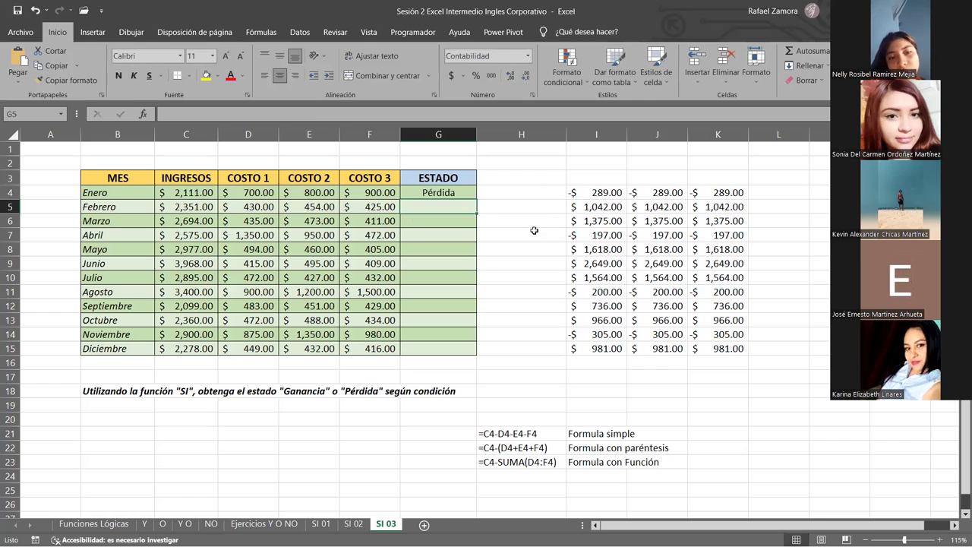
Fill the ESTADO formula down to G15 and highlight the Enero, Abril, Agosto and Noviembre losses.
click(438, 192)
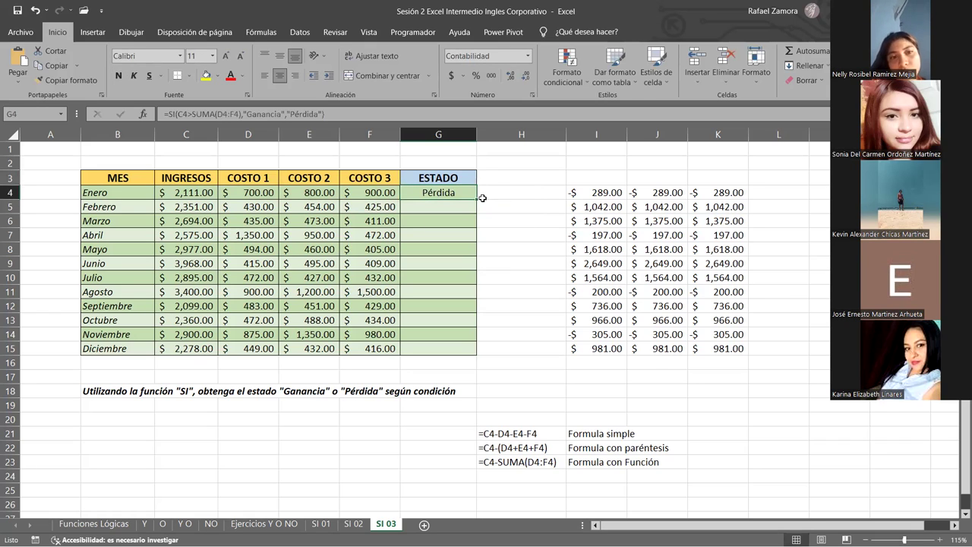
drag(477, 199, 468, 351)
drag(438, 192, 601, 195)
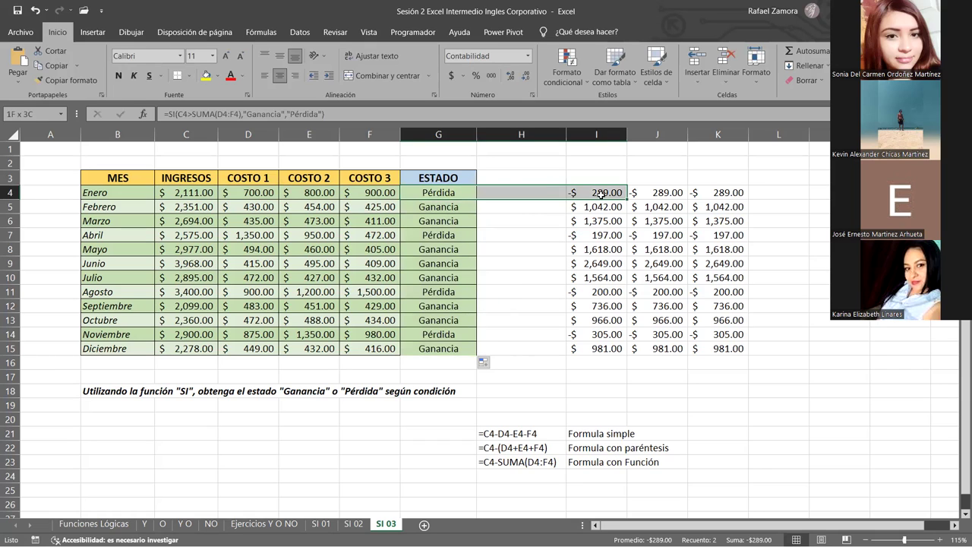
drag(454, 234, 581, 236)
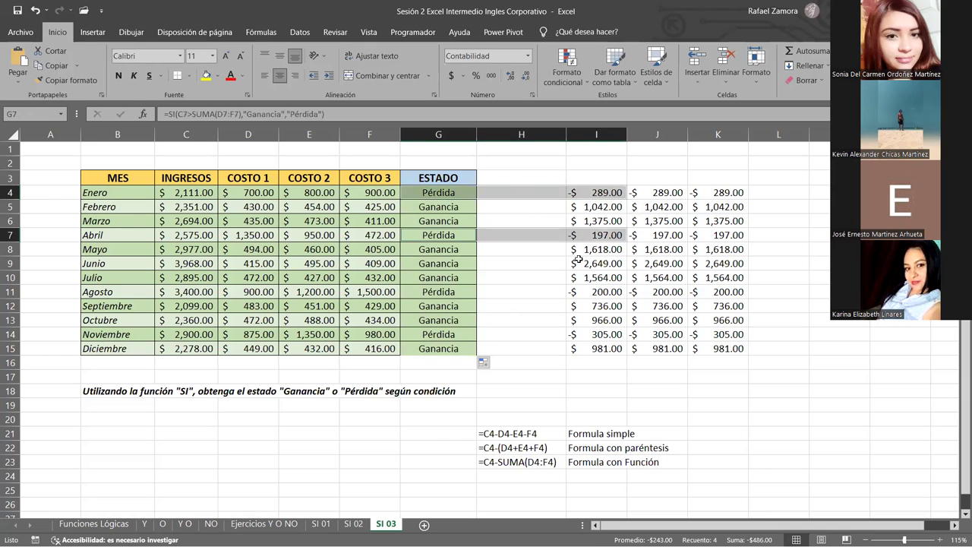
ctrl+drag(468, 293, 600, 292)
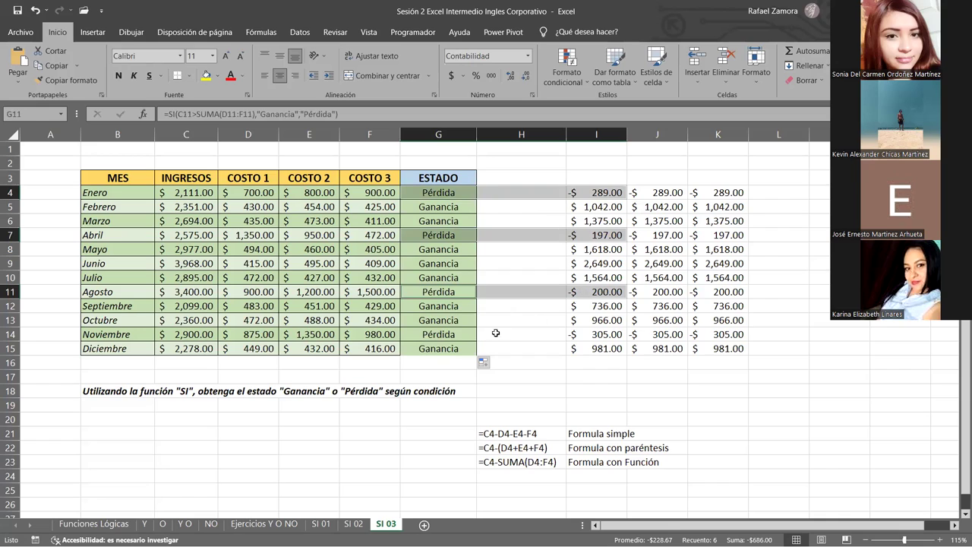
ctrl+drag(449, 335, 578, 334)
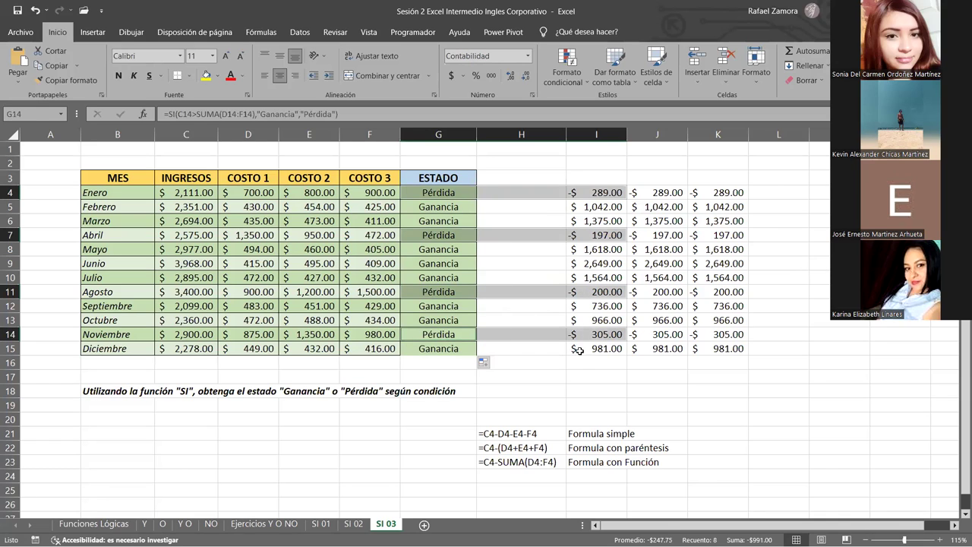
click(596, 376)
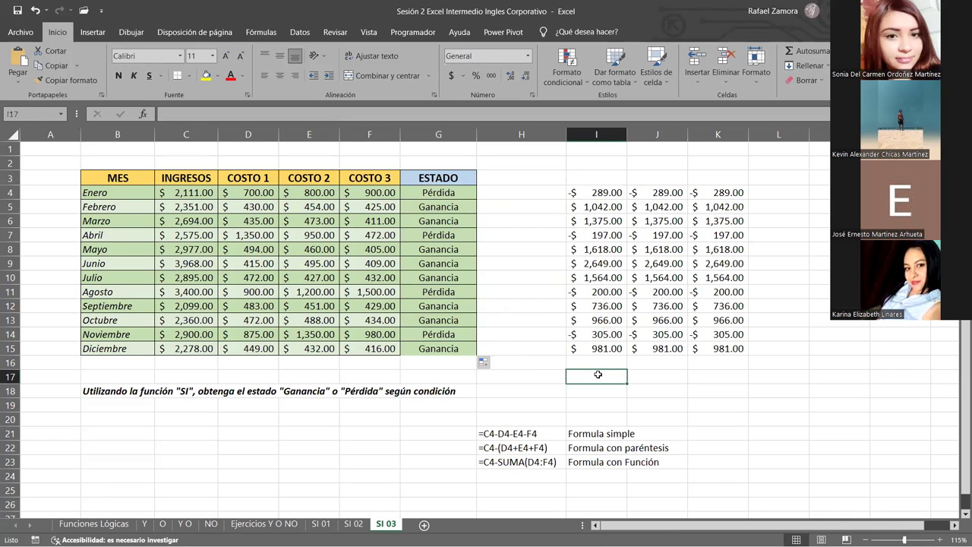
Insert a blank column before column I and make column H narrower.
click(607, 133)
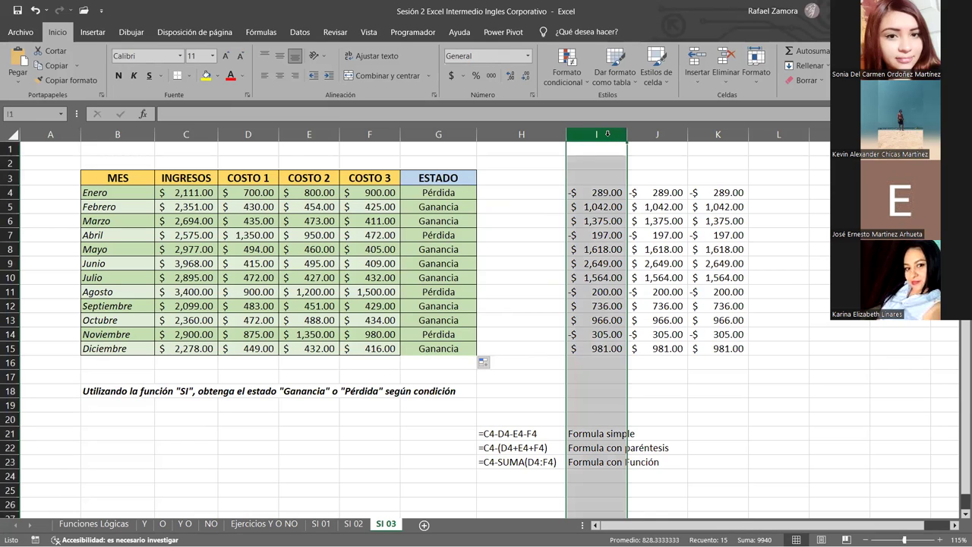
key(ctrl+plus)
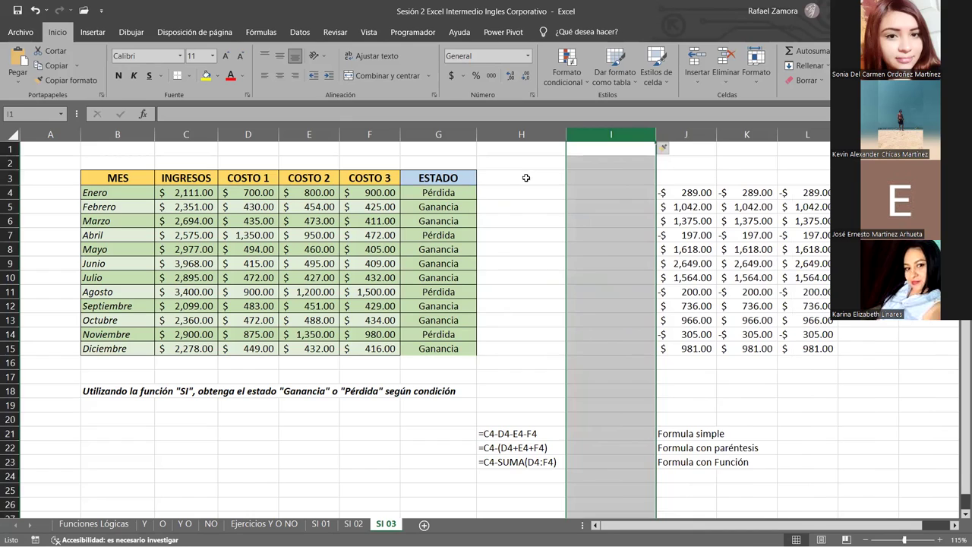
click(516, 194)
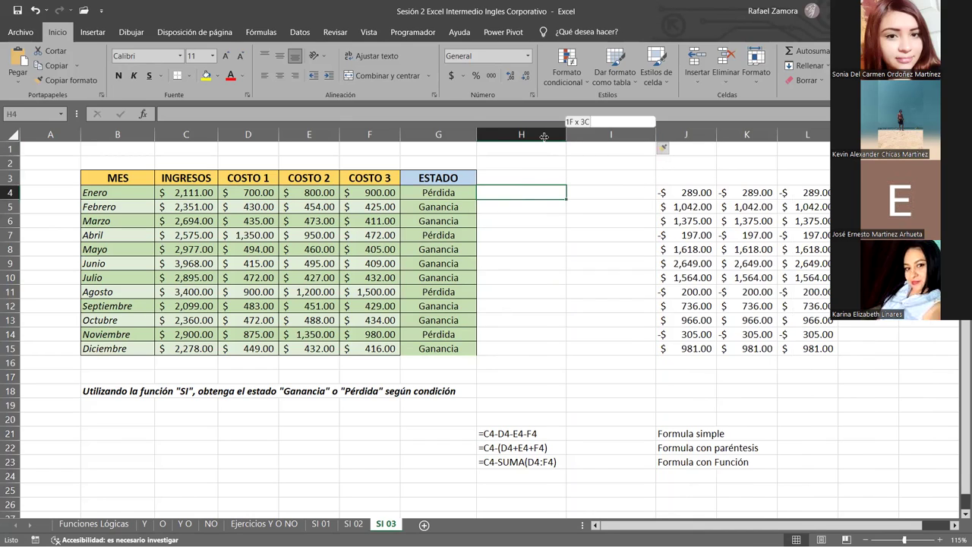
drag(564, 135, 545, 134)
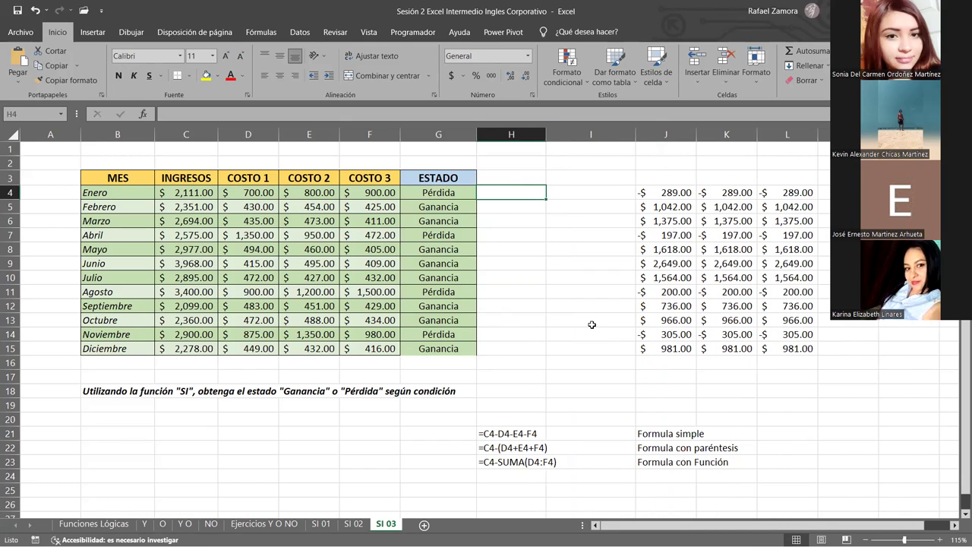
Type the draft =SI(SUMA(D4:F4)>C4,"Perdida","Ganancia") formula in H4.
text(=)
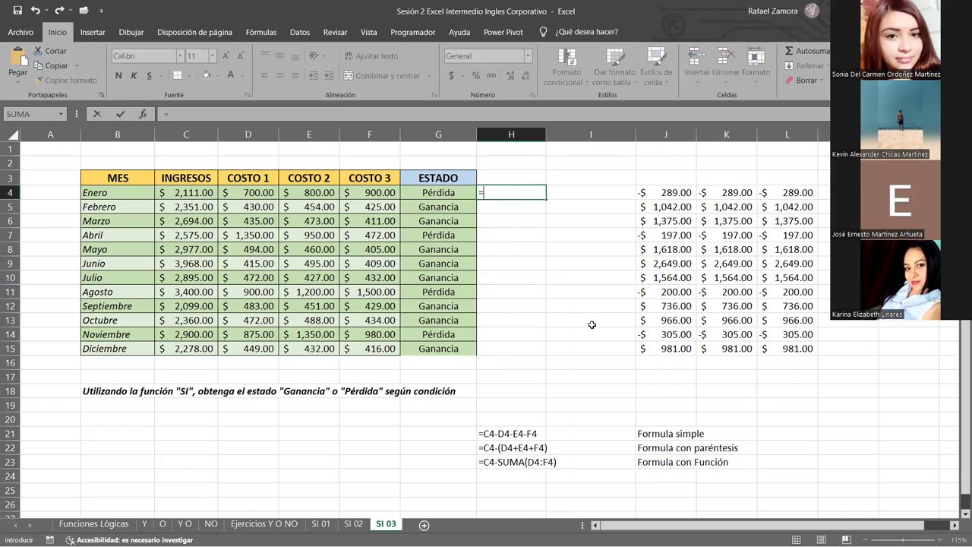
text(SI()
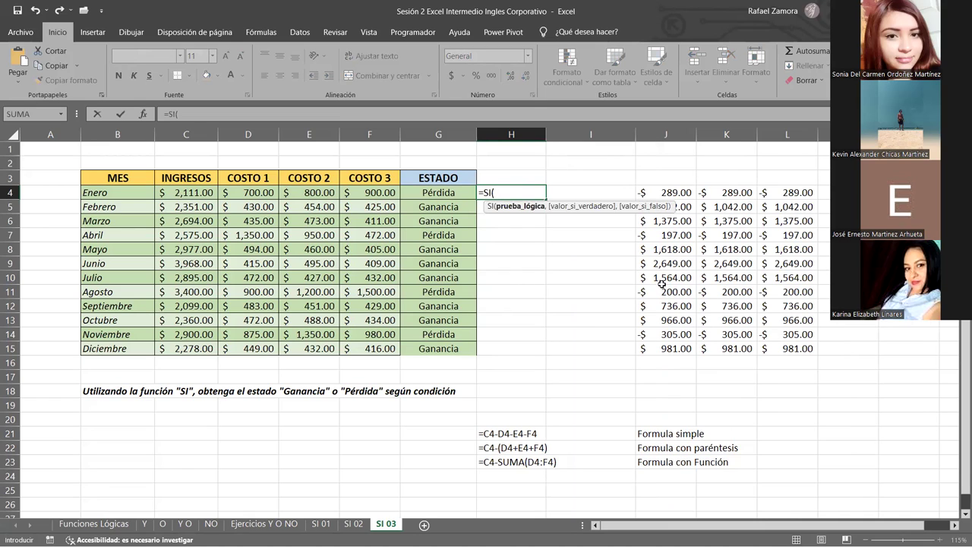
text(sum)
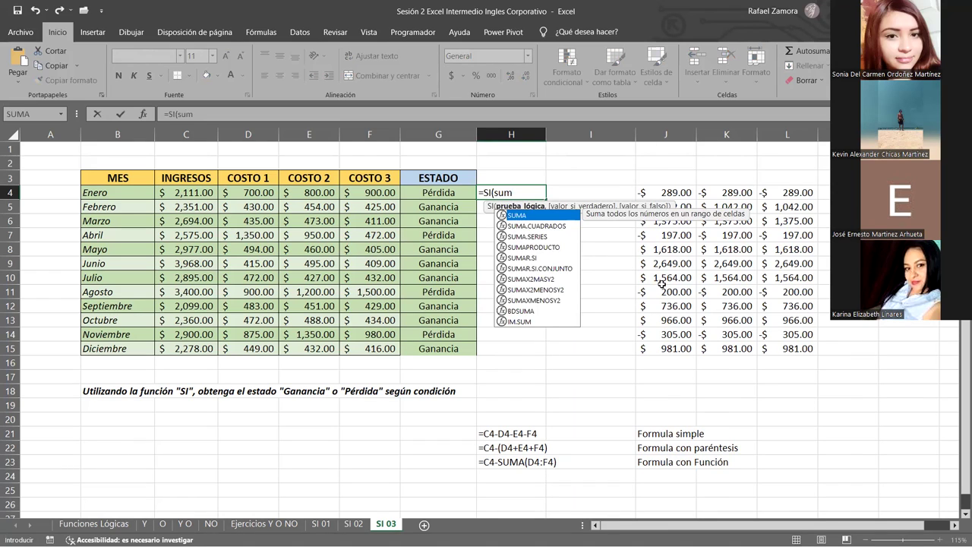
key(Tab)
drag(240, 190, 390, 194)
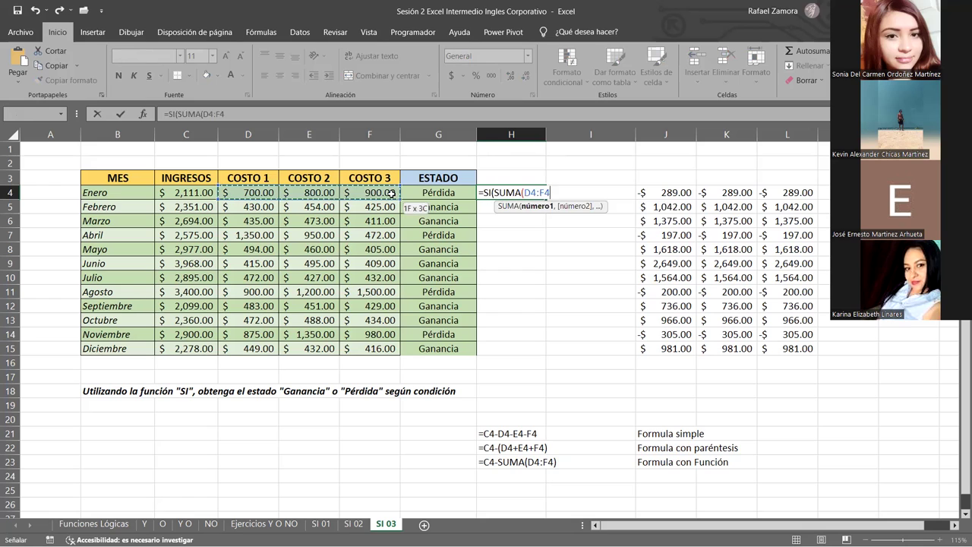
text())
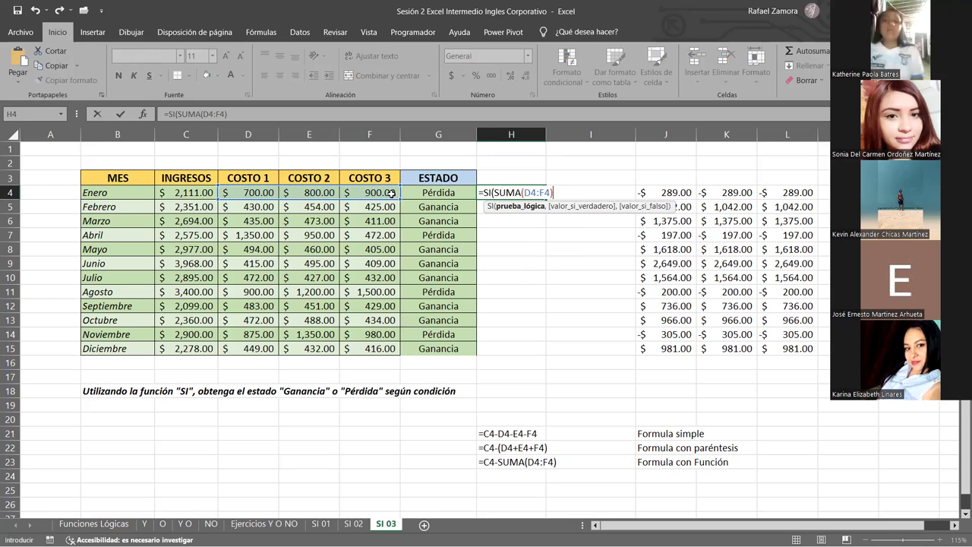
text(;)
key(BackSpace)
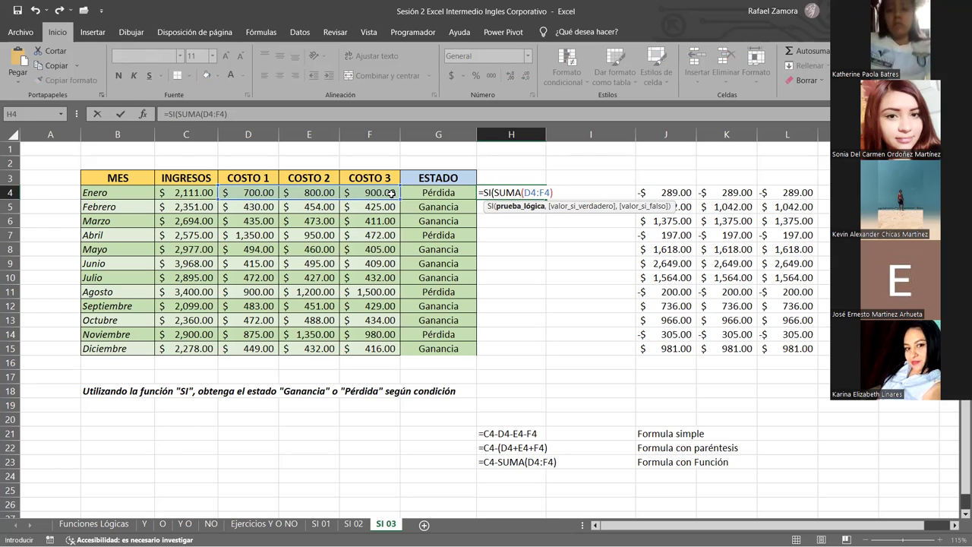
text(>)
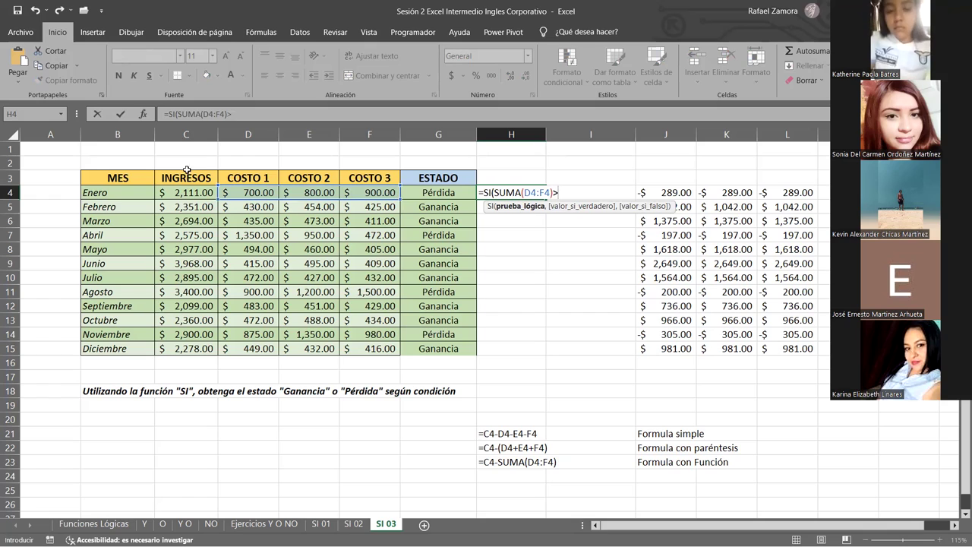
click(186, 196)
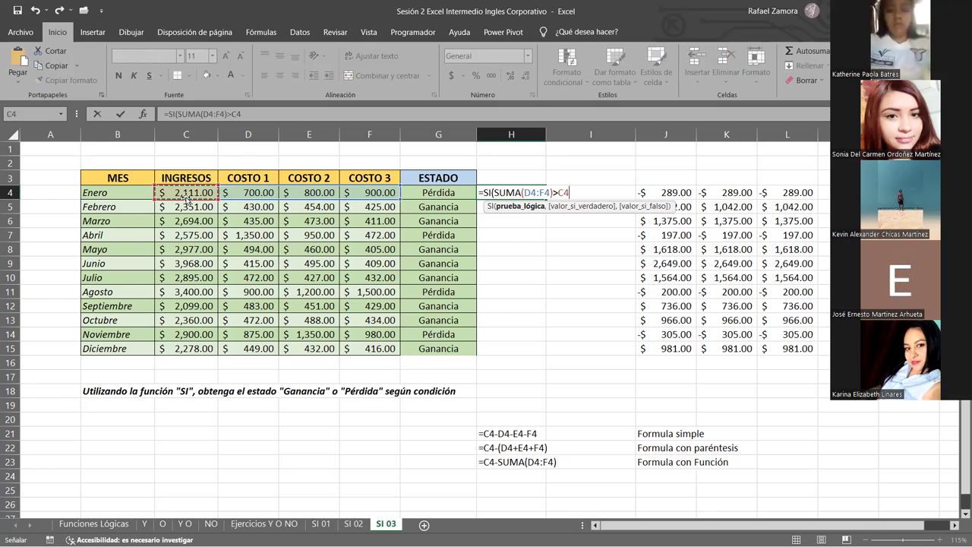
text(,)
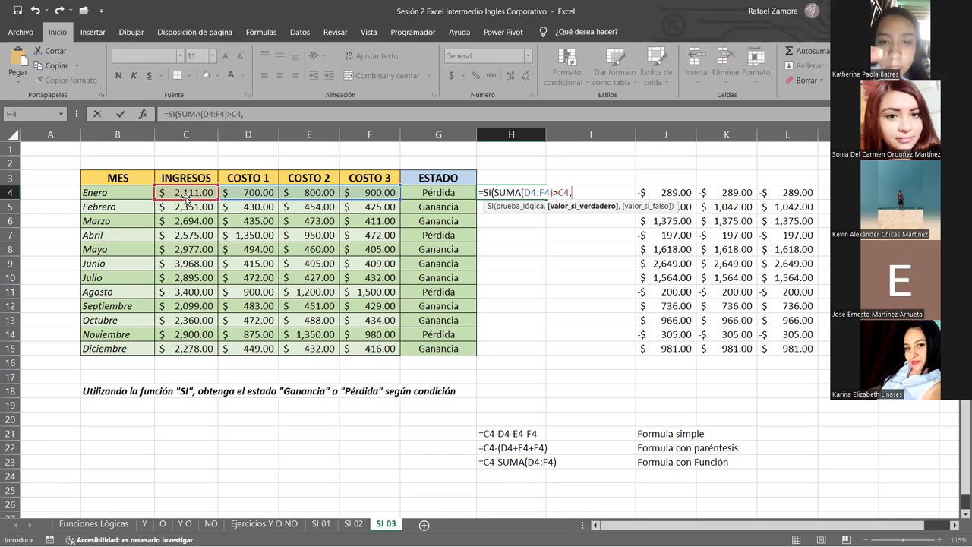
text("P)
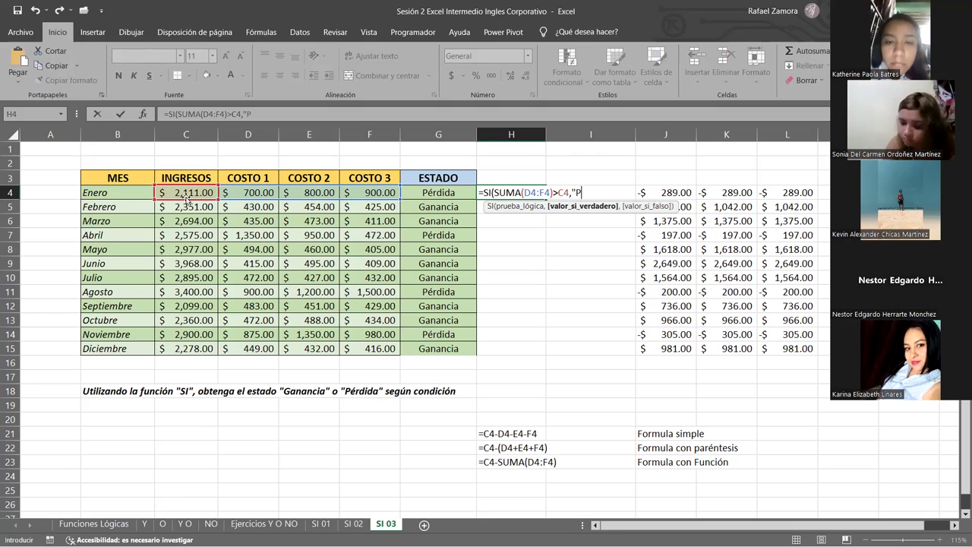
text(erdida",)
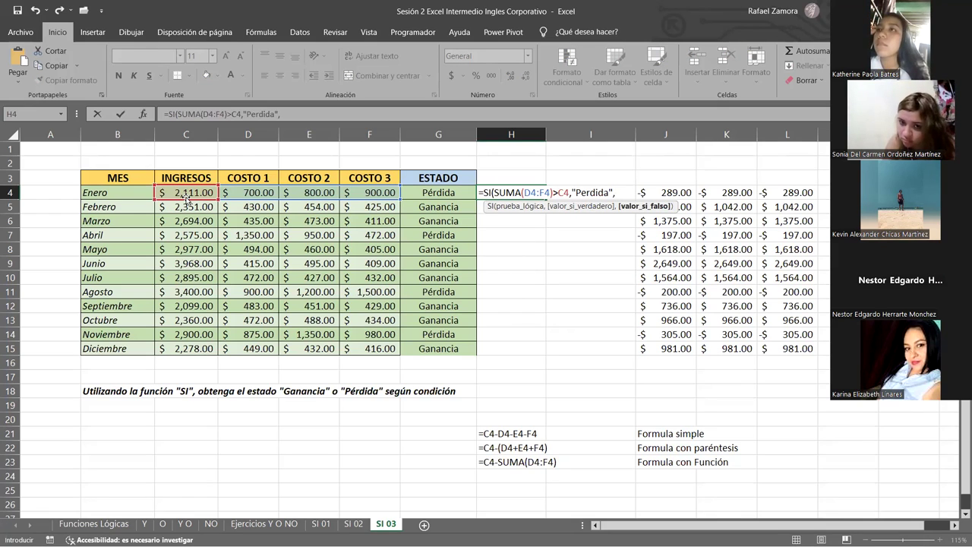
text("Ganancia)
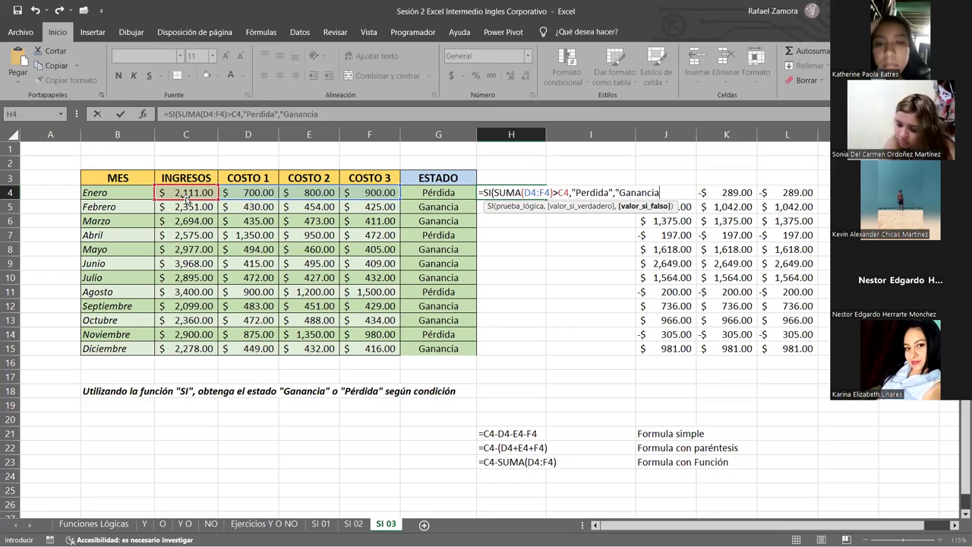
text("()
key(BackSpace)
Commit the H4 formula and center its Perdida result.
text())
key(Return)
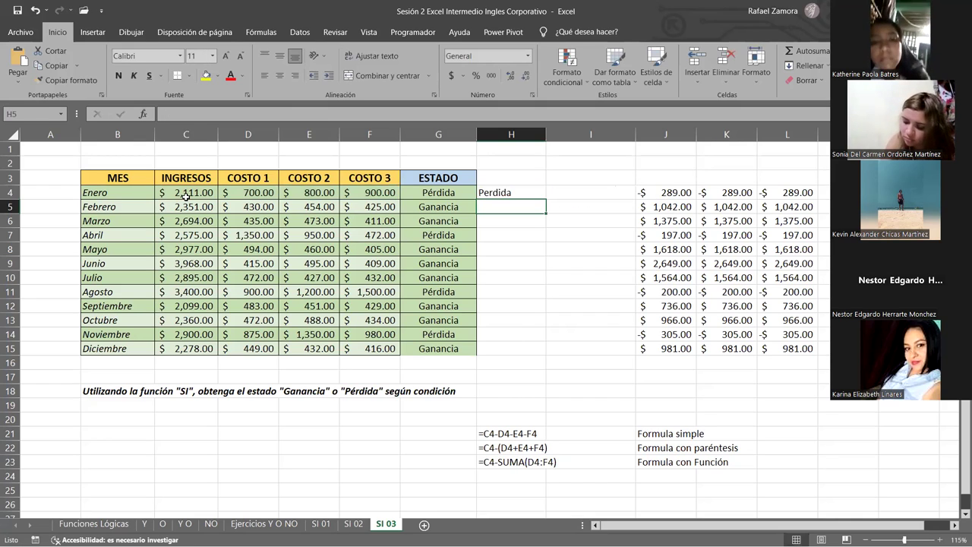
click(522, 193)
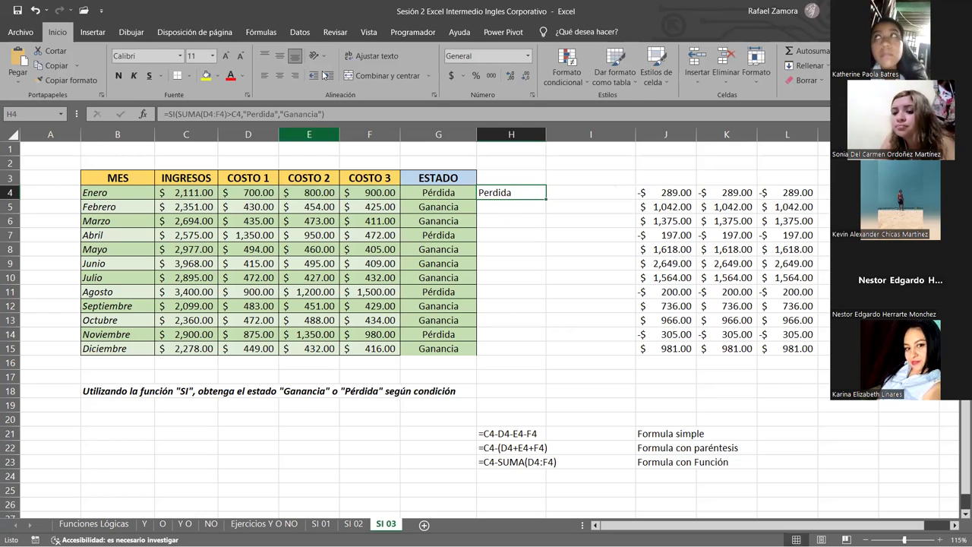
click(526, 198)
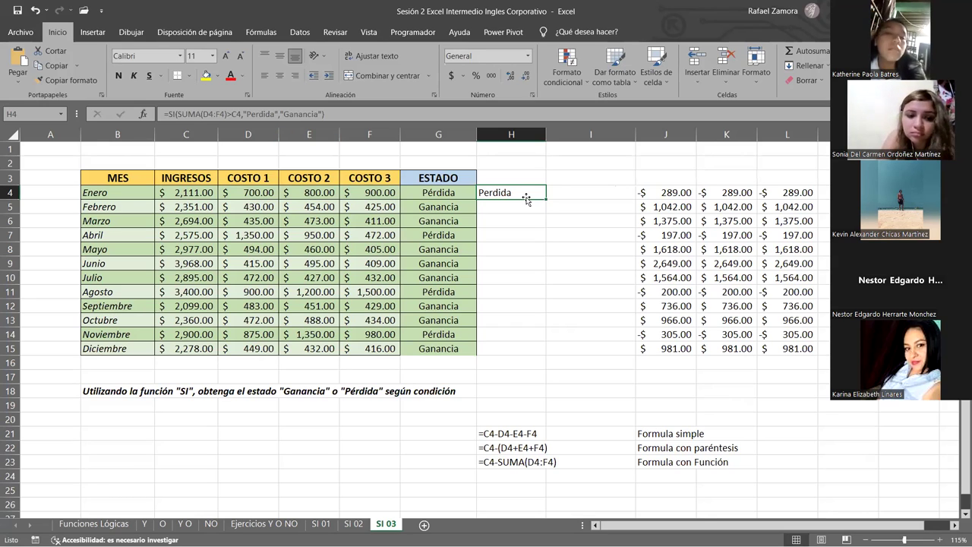
click(280, 75)
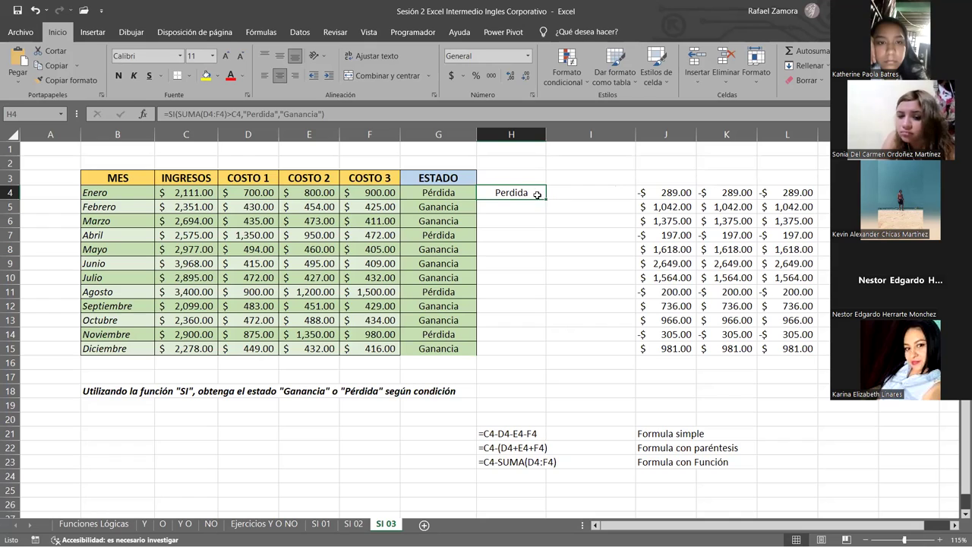
Fill the H4 formula down to H15 and reopen H4 for editing.
drag(545, 199, 543, 354)
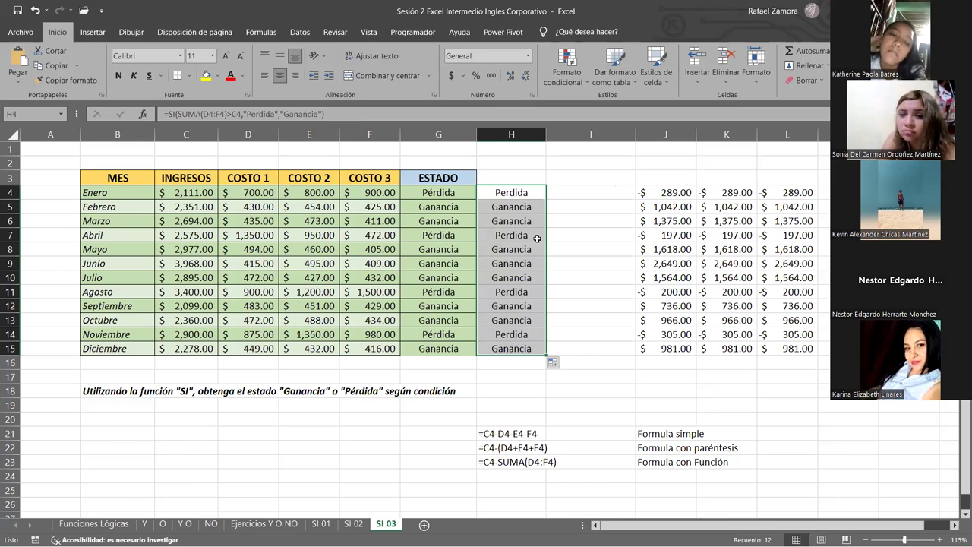
click(521, 192)
key(ctrl+Up)
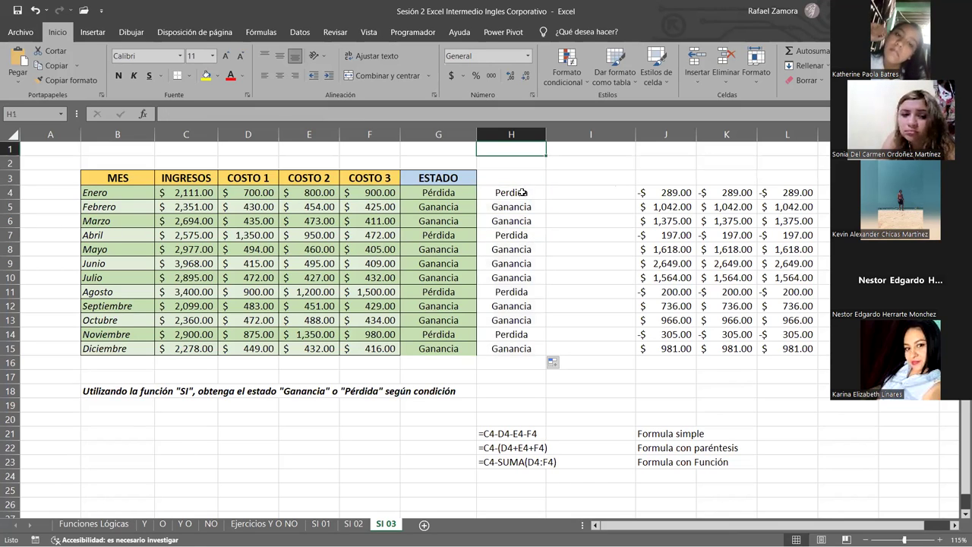
double_click(451, 191)
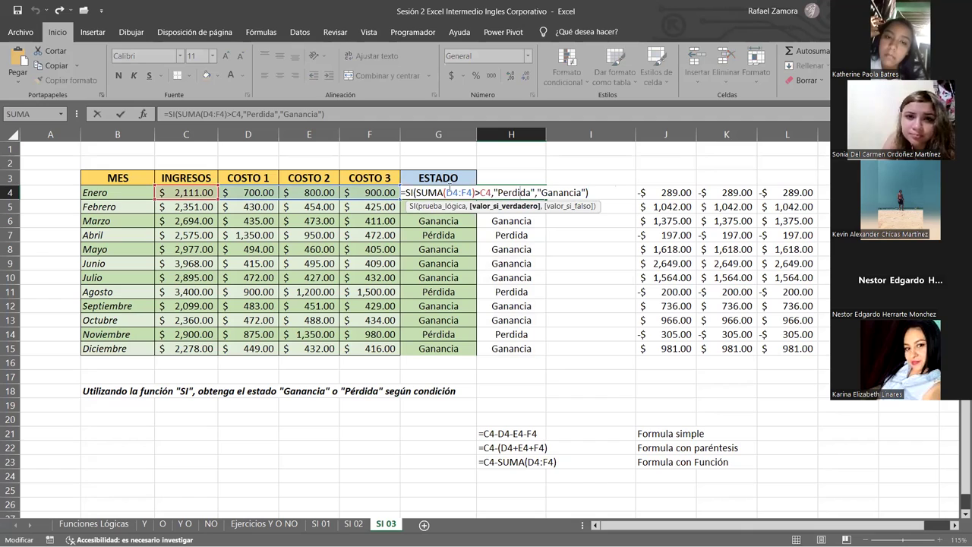
Revise H4 to =SI(SUMA(D4:F4)<C4,"Ganancia","Perdida").
click(519, 192)
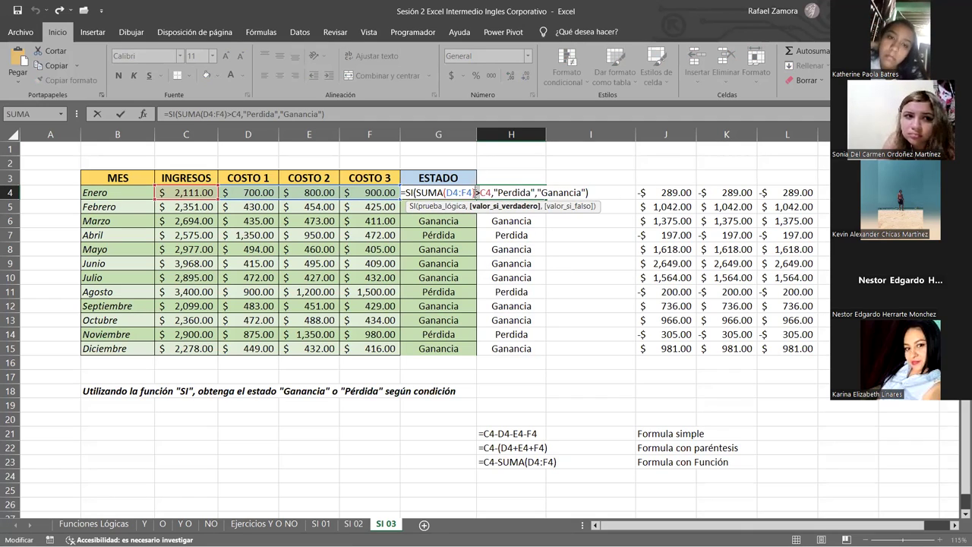
click(476, 192)
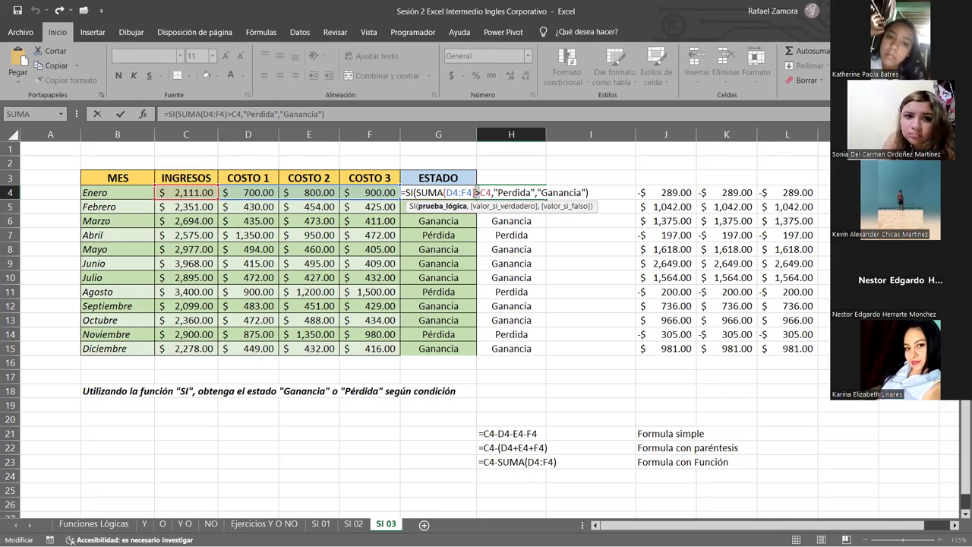
key(BackSpace)
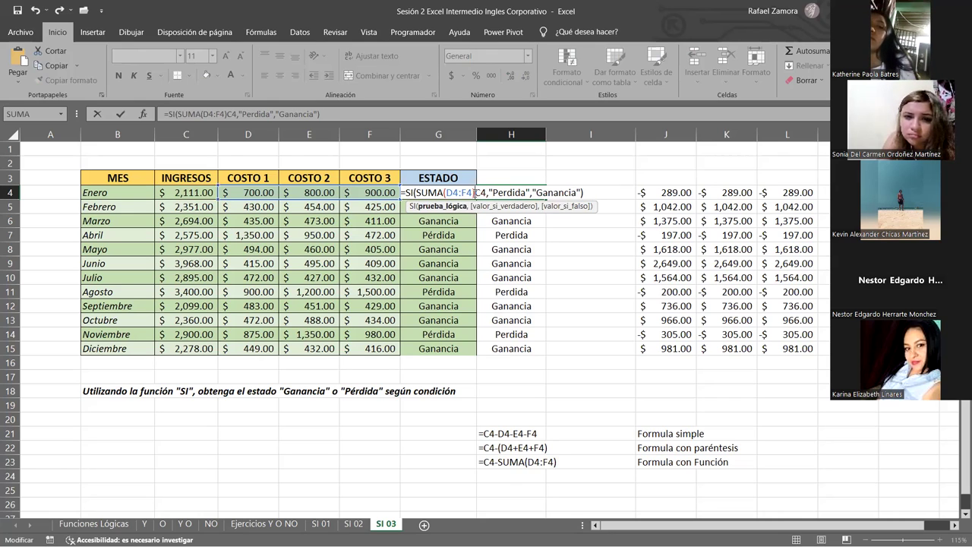
text(;)
key(BackSpace)
text(<)
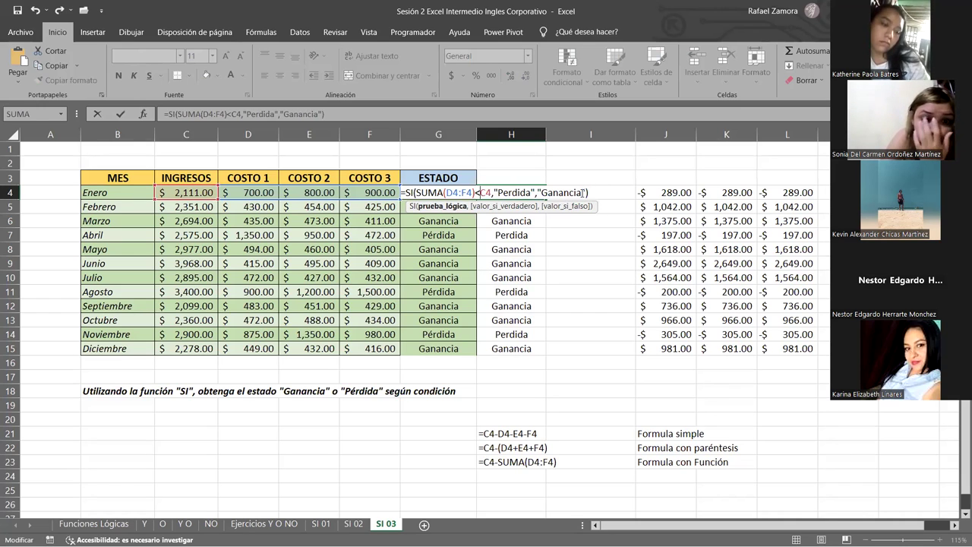
drag(583, 193, 539, 193)
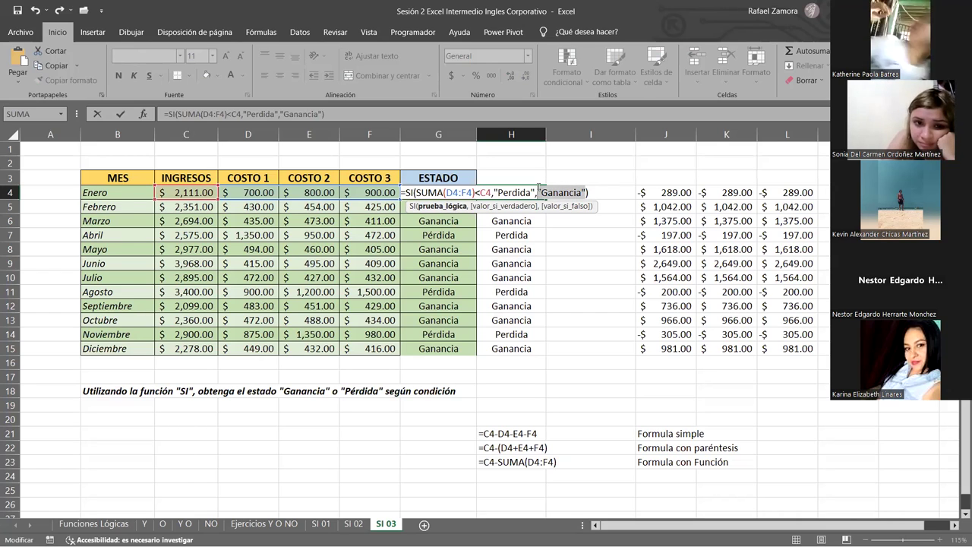
key(BackSpace)
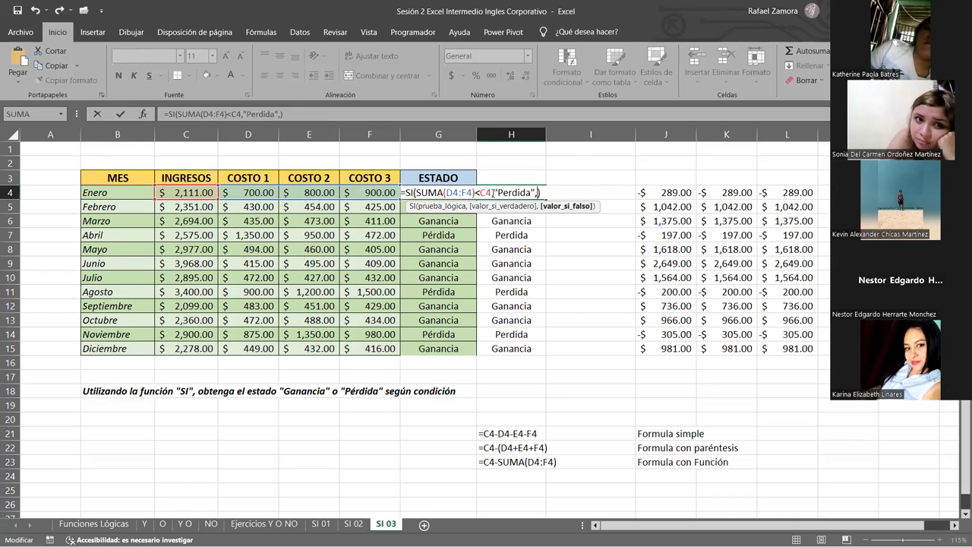
click(495, 193)
text("Ganancia")
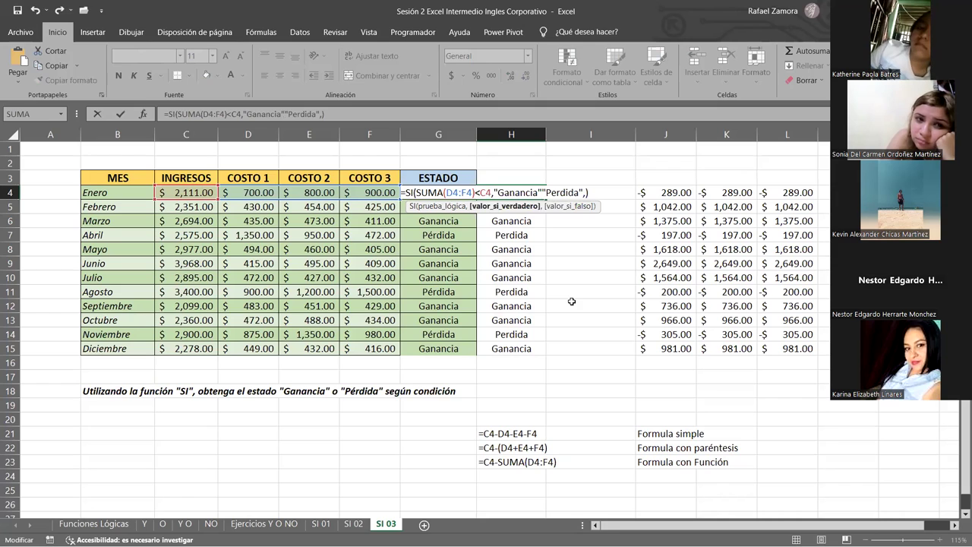
text(,)
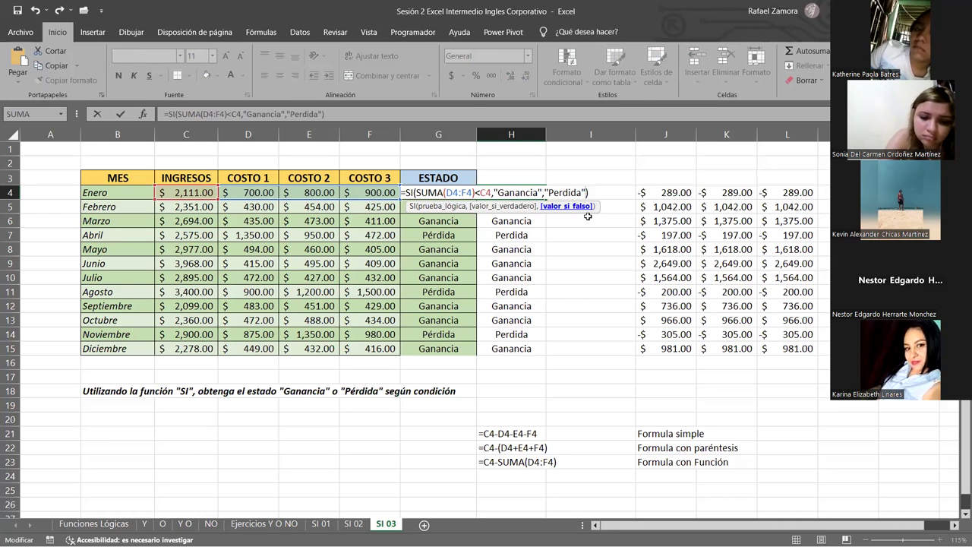
Commit the revised formula and refill it down to H15.
click(528, 206)
click(521, 193)
drag(546, 201, 541, 359)
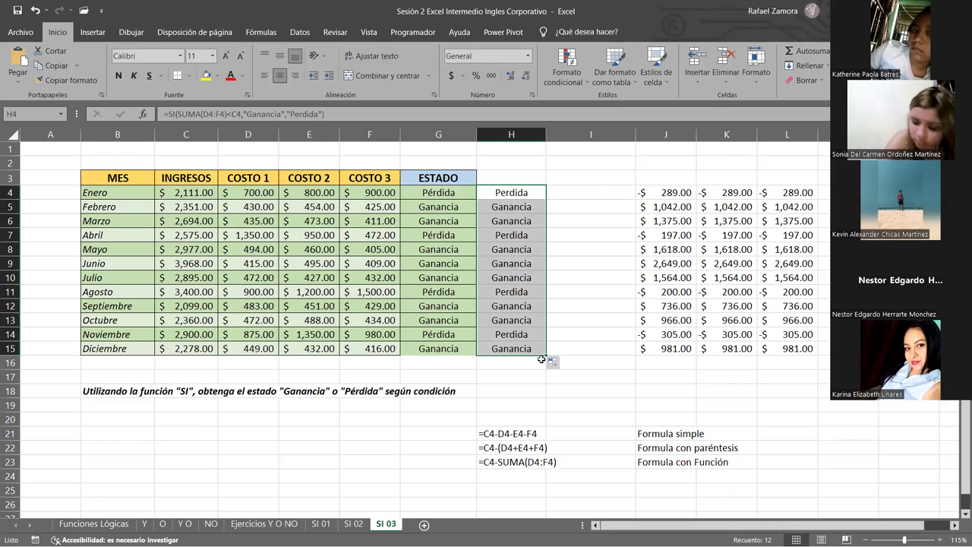
click(653, 407)
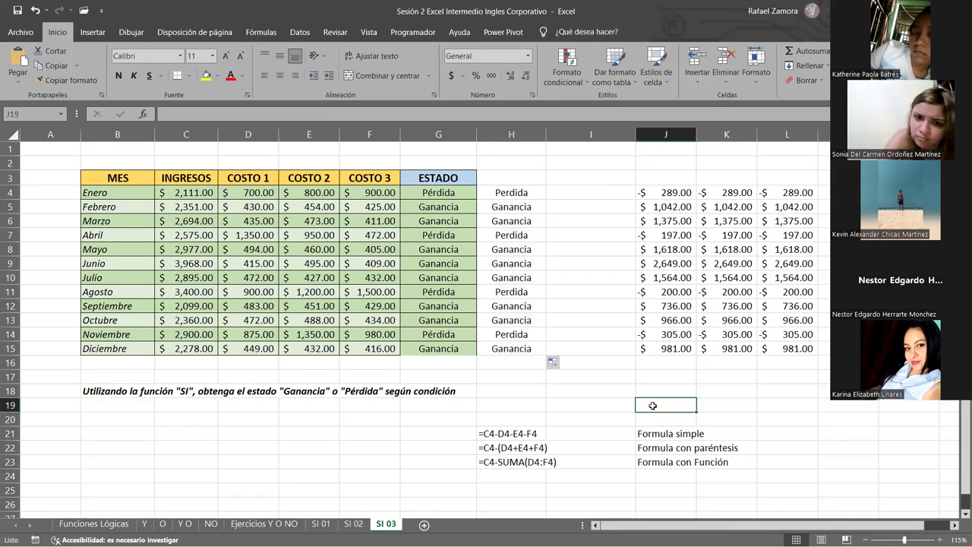
Select the Formula simple example in H21 and dismiss its context menu.
click(541, 432)
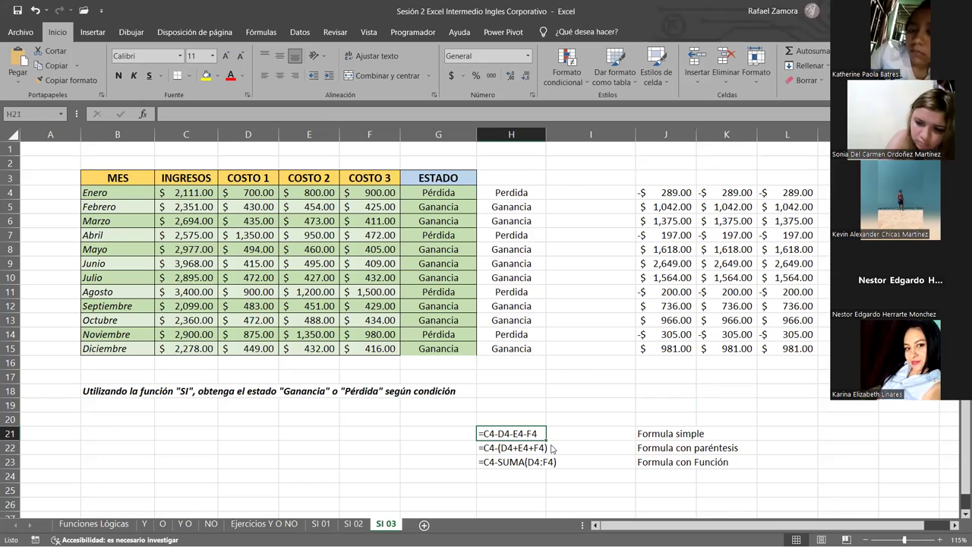
right_click(542, 434)
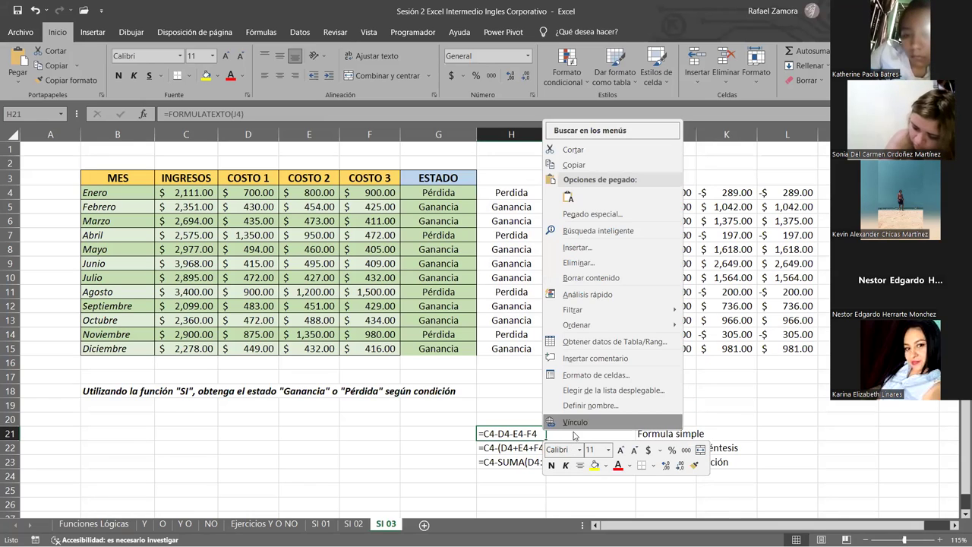
click(536, 192)
Open H4 in-cell and review its SUMA(D4:F4) condition and Ganancia/Perdida arguments.
double_click(536, 192)
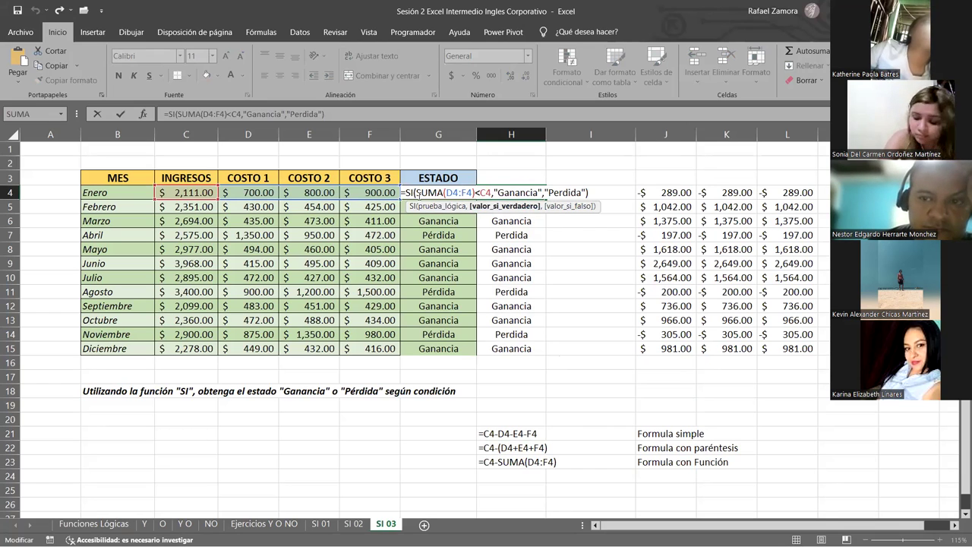
drag(446, 193, 492, 199)
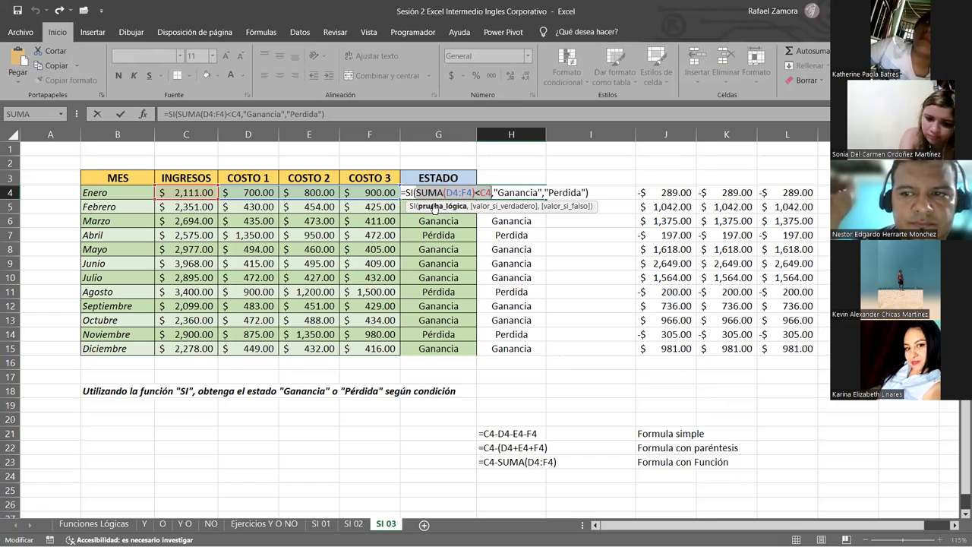
click(419, 194)
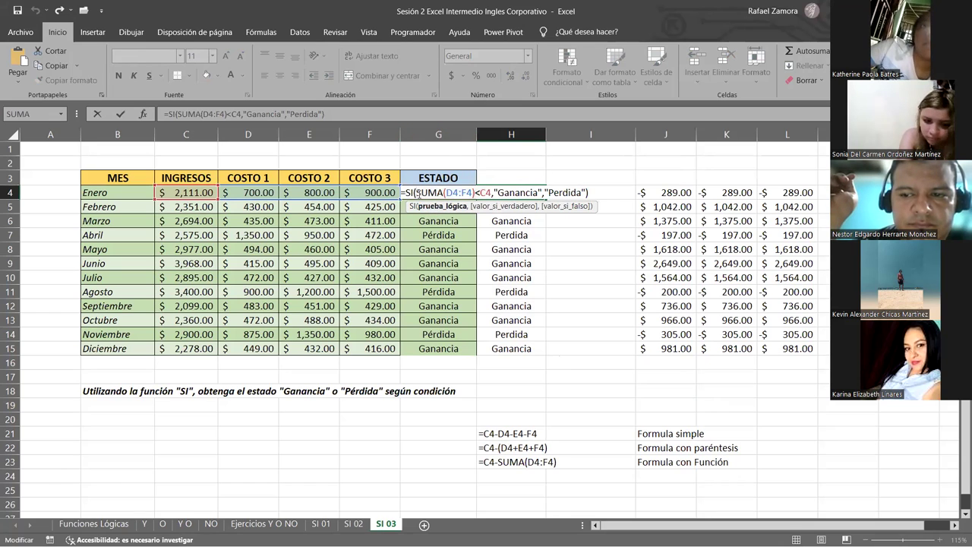
drag(418, 195, 484, 194)
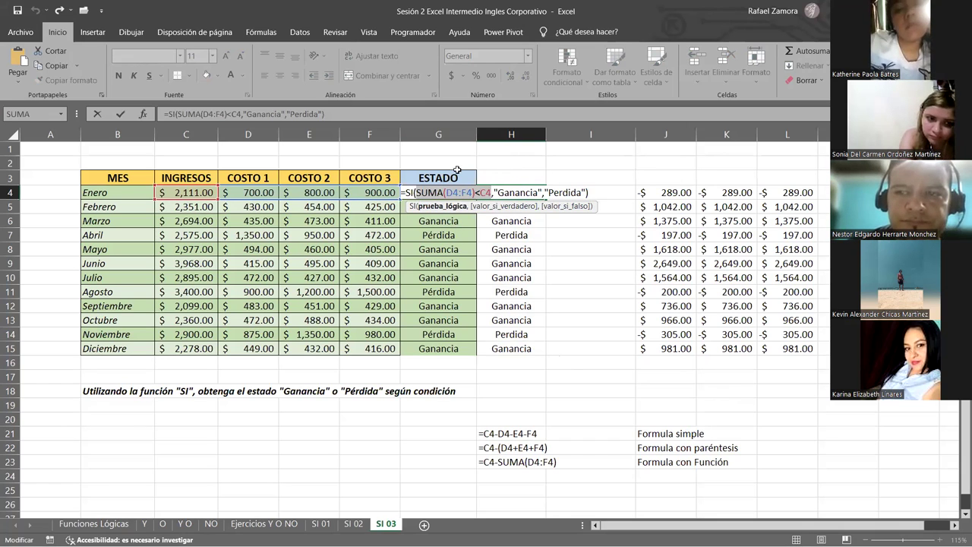
click(519, 190)
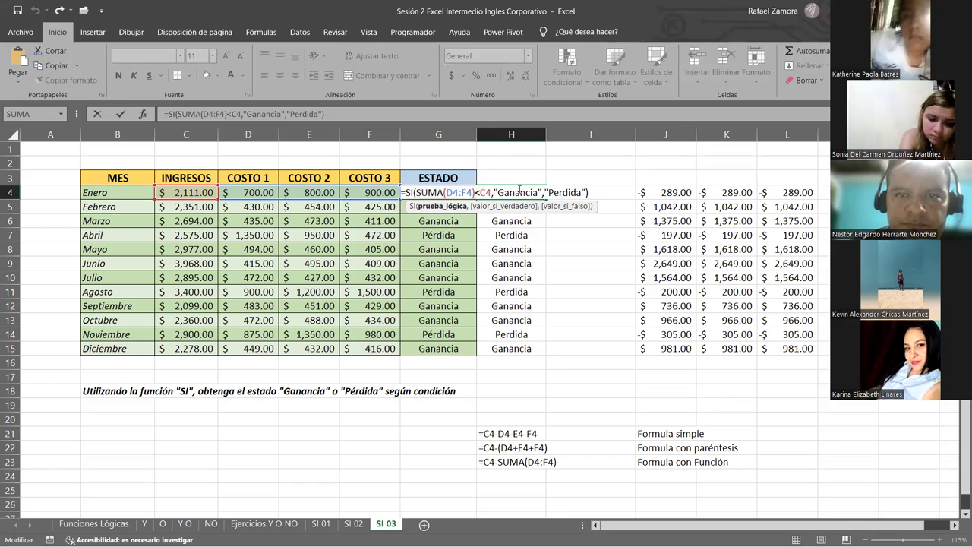
click(542, 191)
click(569, 193)
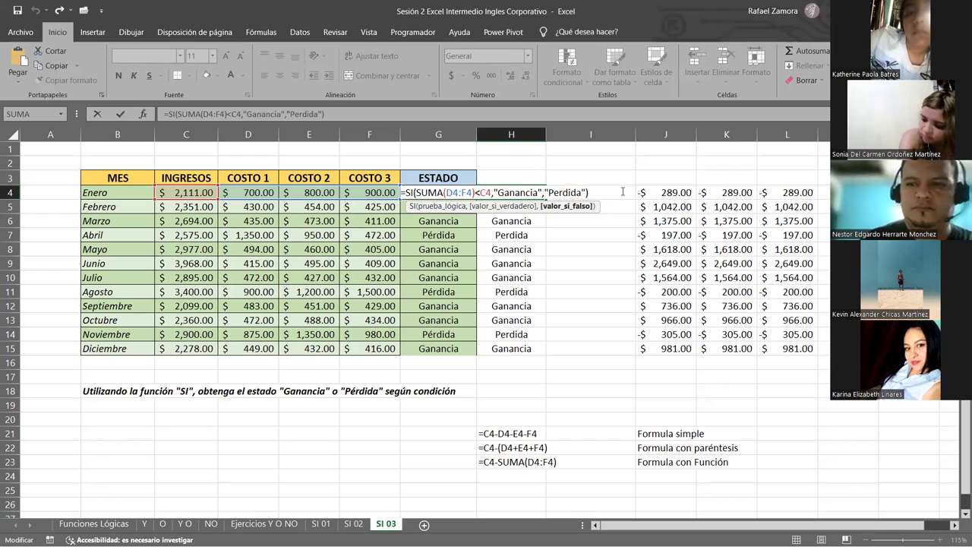
key(End)
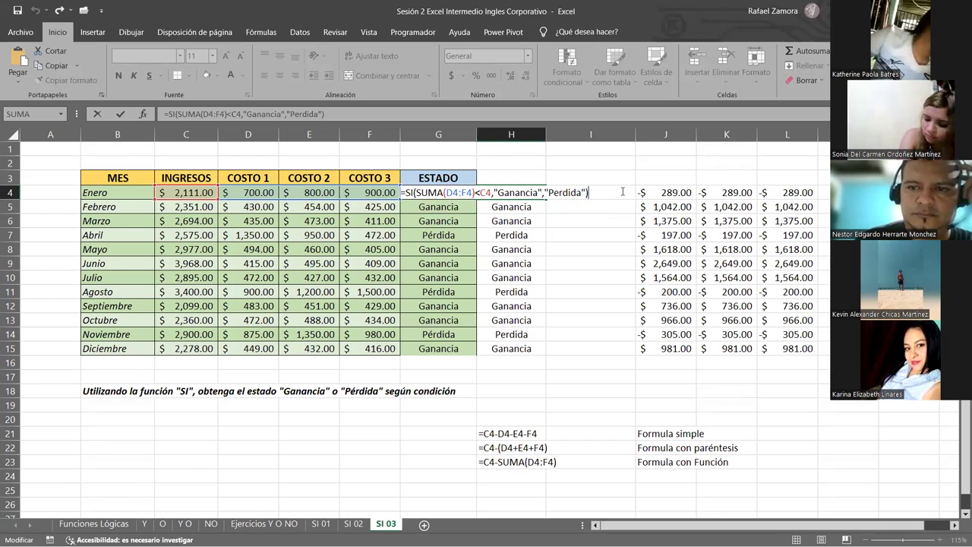
Leave H4 unchanged and review the twelve monthly results in H4:H15.
key(Return)
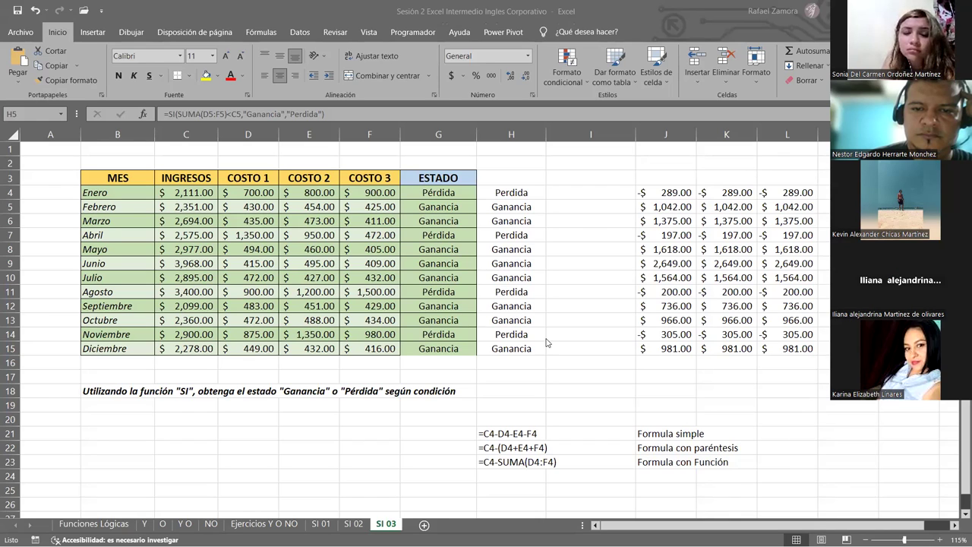
key(alt+Tab)
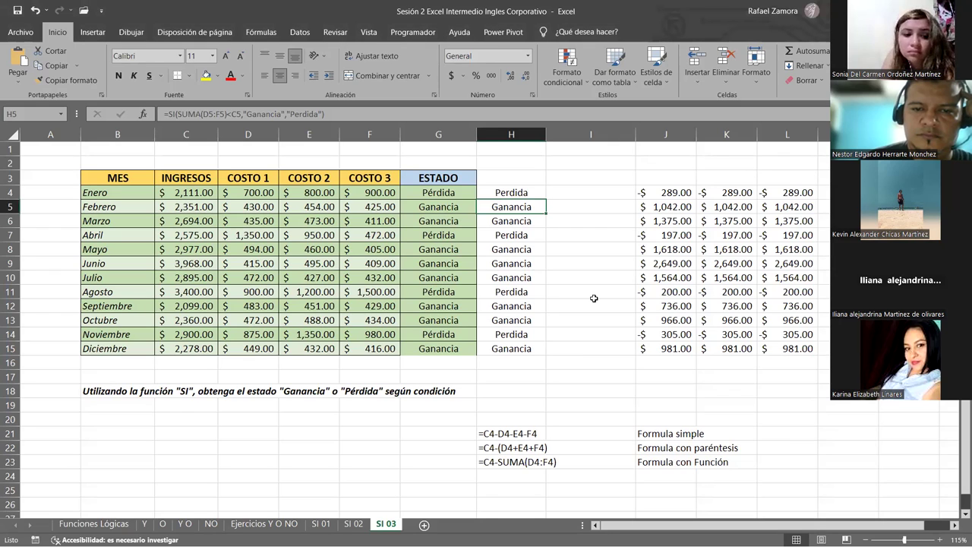
drag(519, 190, 527, 351)
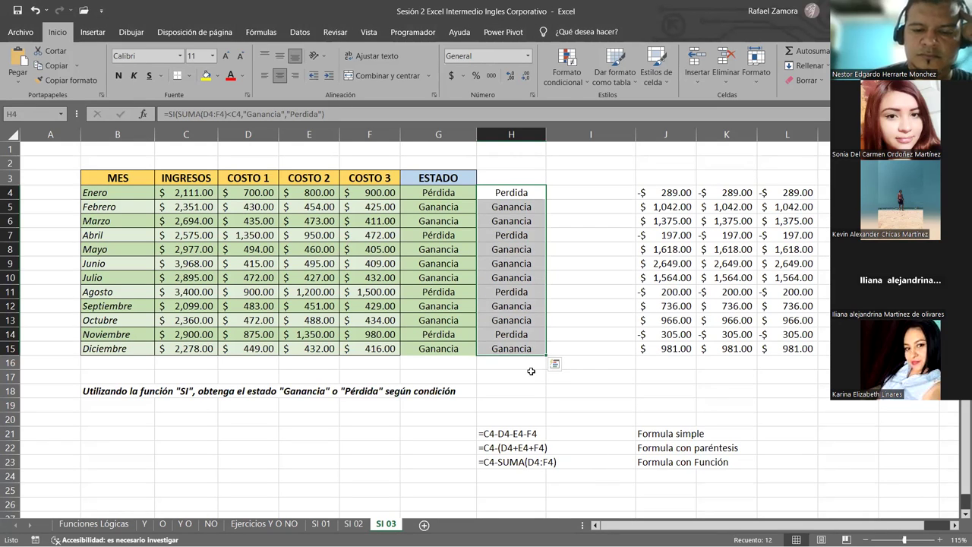
click(418, 12)
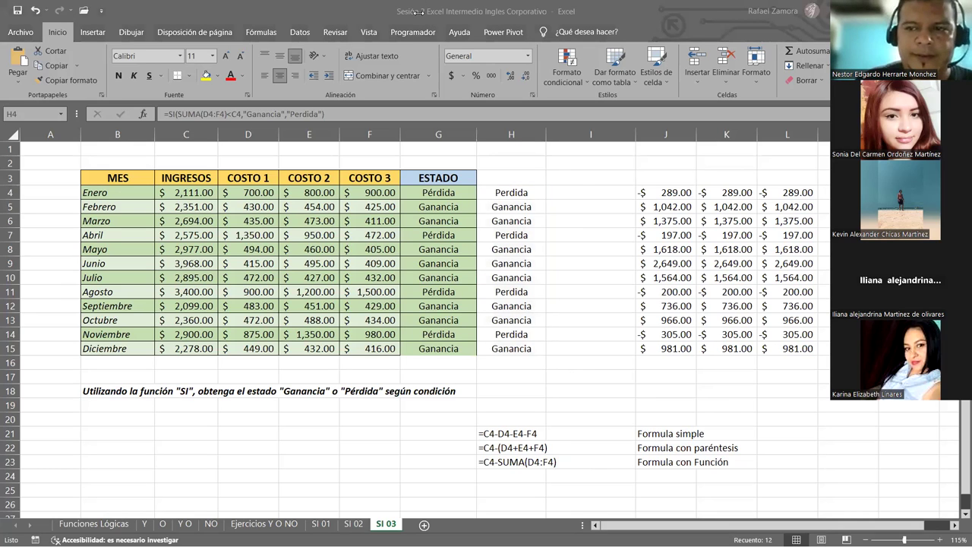
click(587, 302)
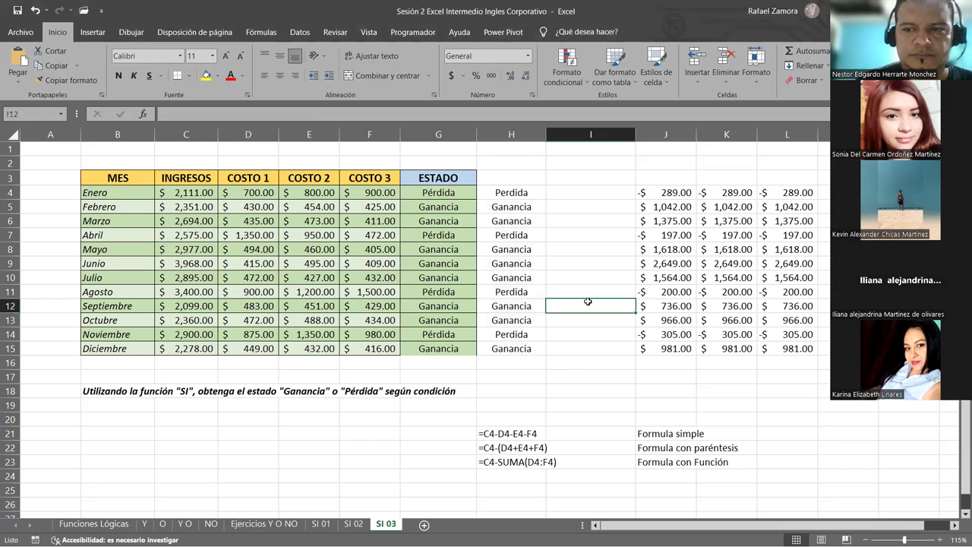